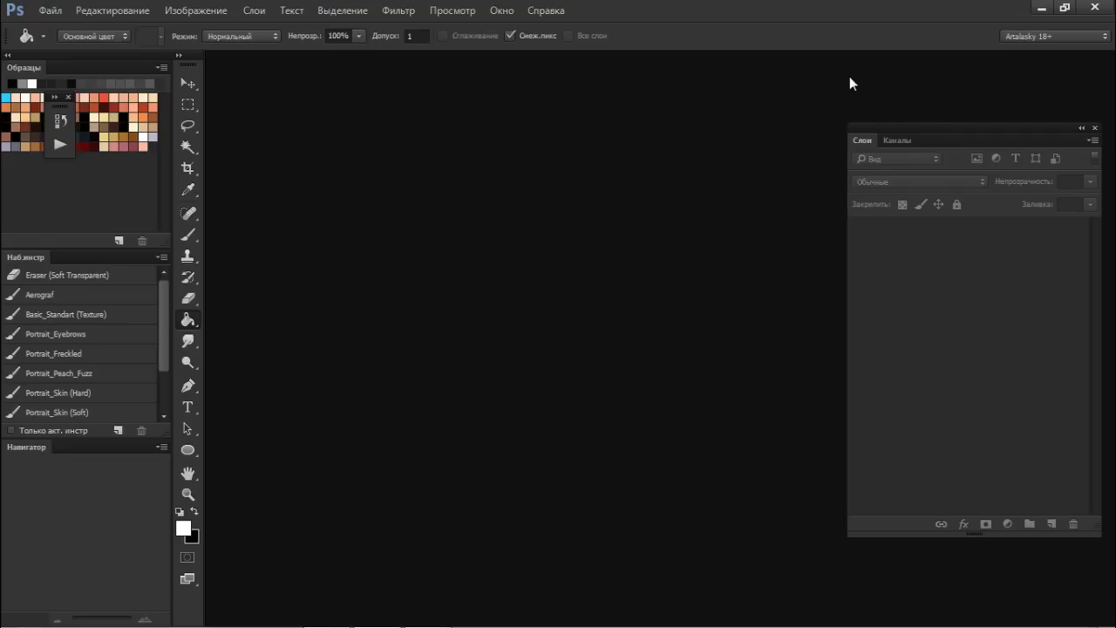
Switch Photoshop from the Artalasky 18+ workspace to the Artalasky Pixel-Art workspace
left_click(1041, 36)
left_click(1024, 68)
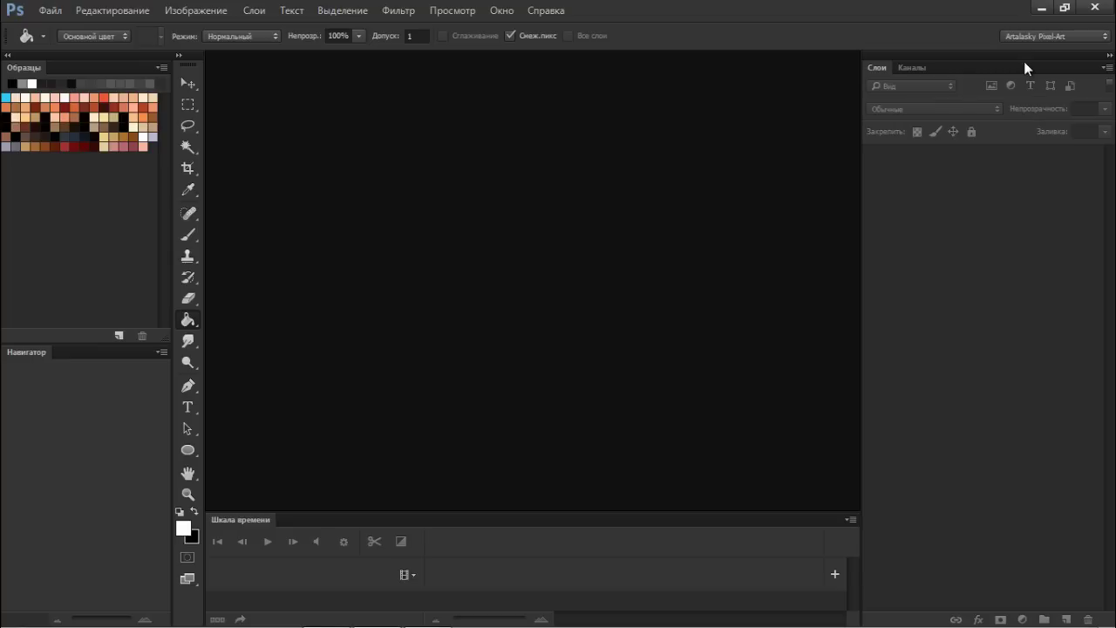
Create a new document with width 256 and height 256 pixels
key("ctrl+n")
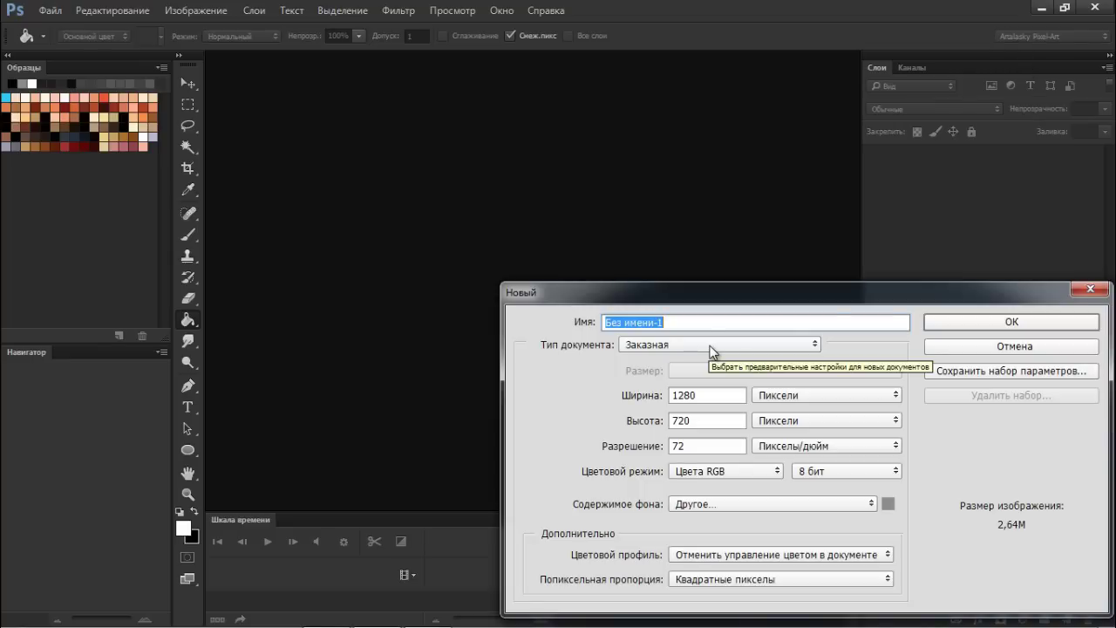
double_click(715, 400)
type("256")
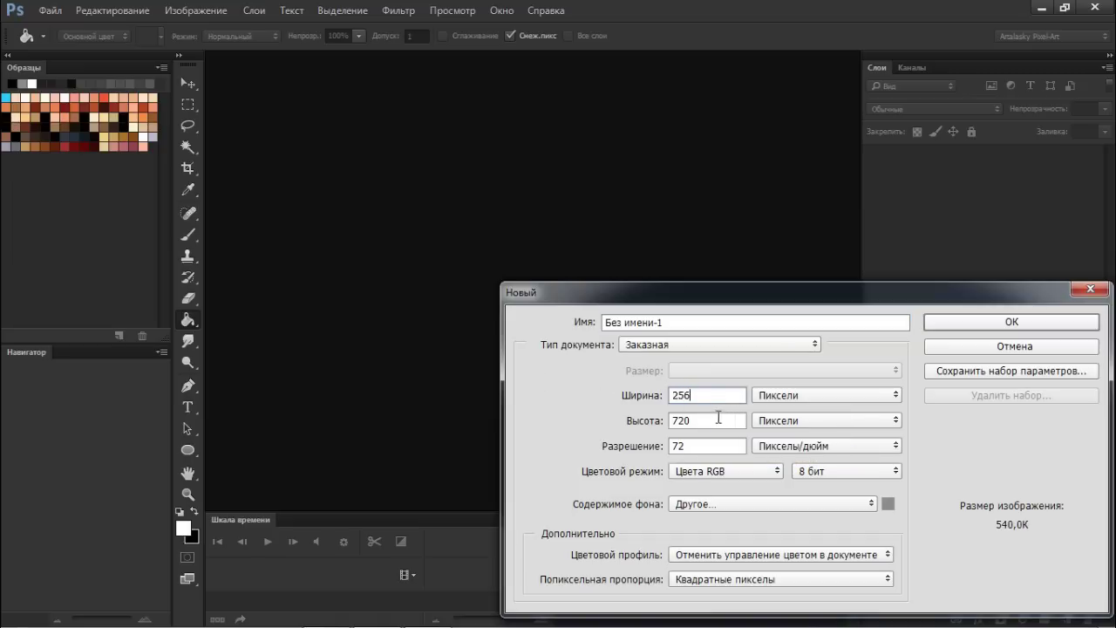
key("Tab")
type("256")
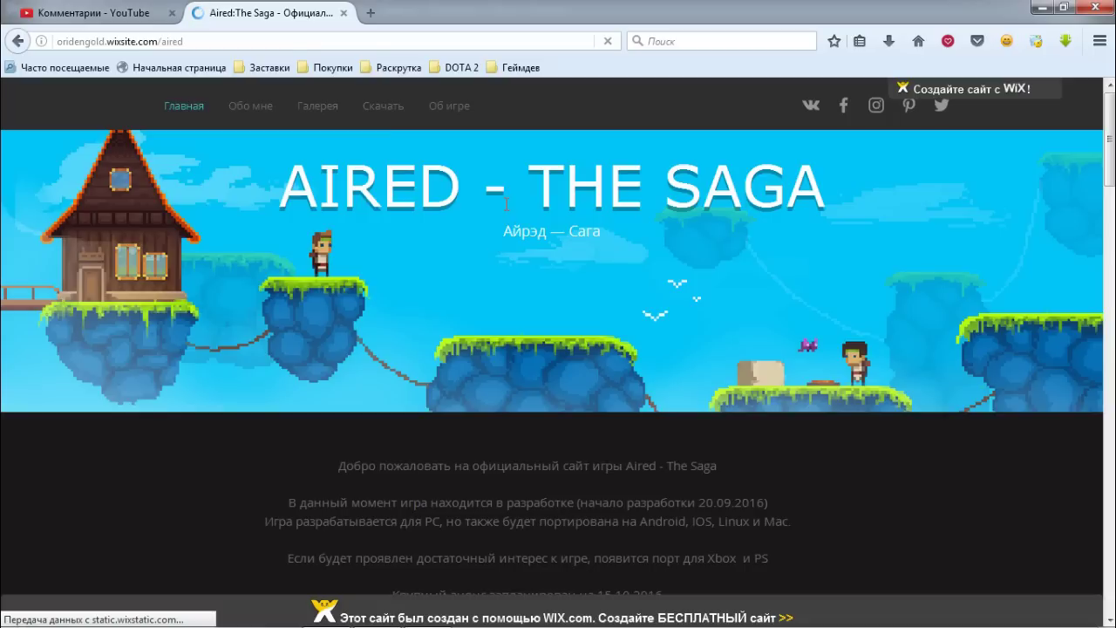
Scroll the Aired site and open the 'Как создавался Ragad' post
scroll(540, 218, "down", 5)
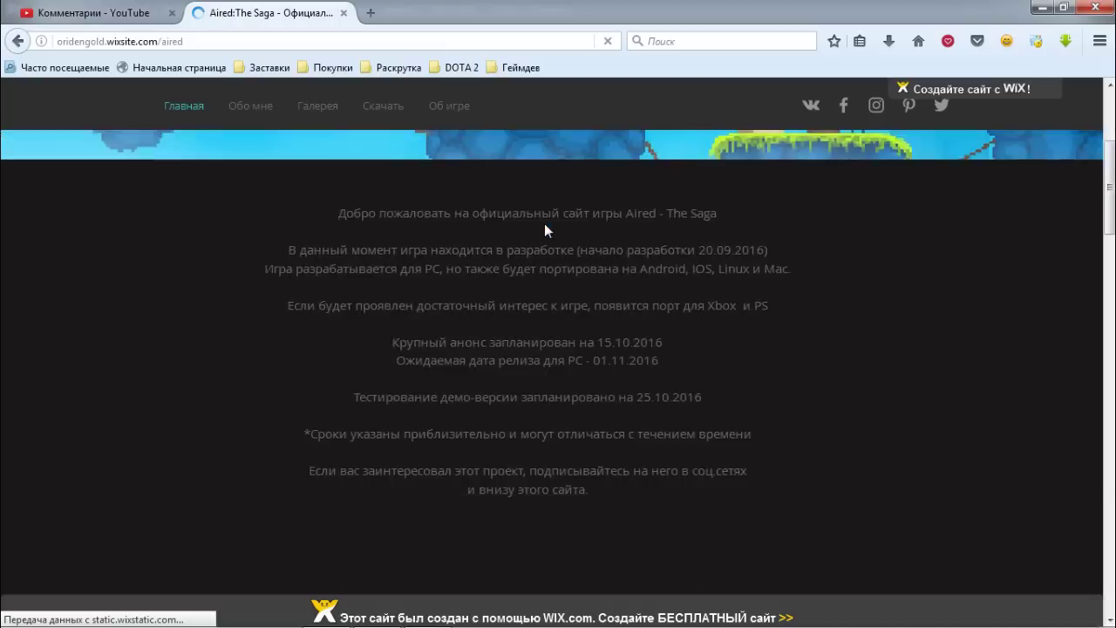
scroll(579, 202, "down", 5)
scroll(572, 211, "down", 5)
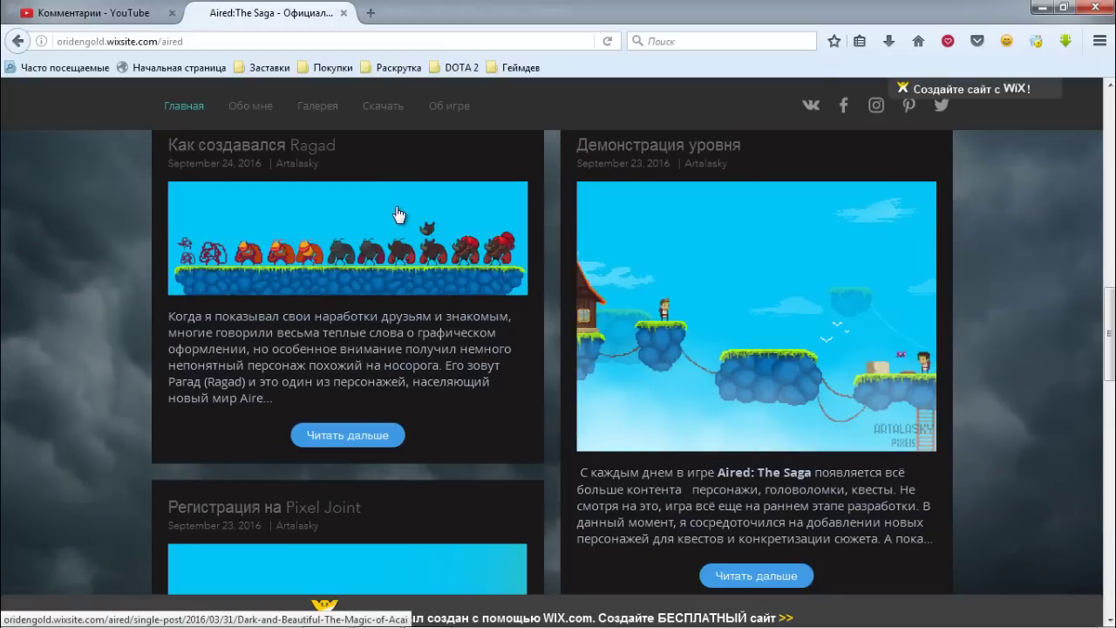
left_click(398, 215)
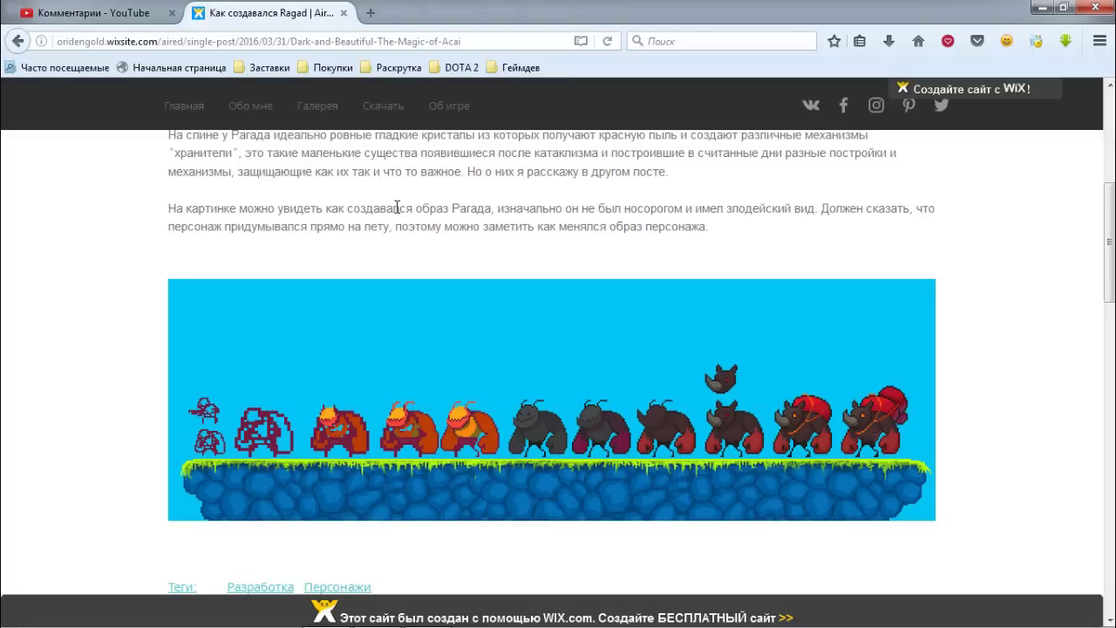
Read through the post, then return to Photoshop
scroll(418, 244, "up", 5)
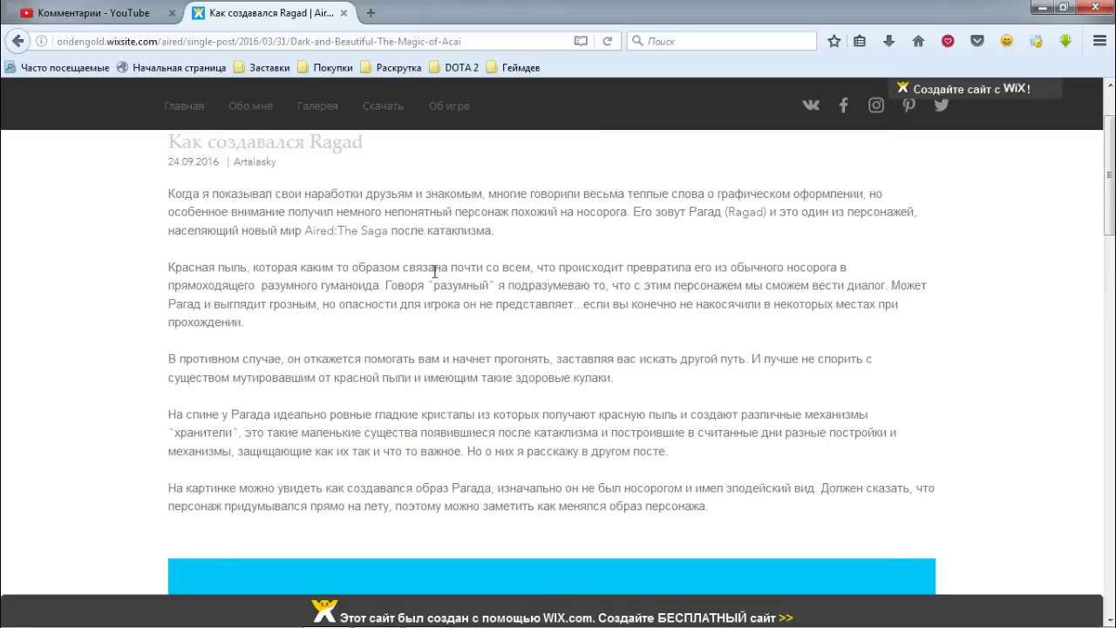
scroll(436, 253, "up", 2)
scroll(536, 296, "down", 2)
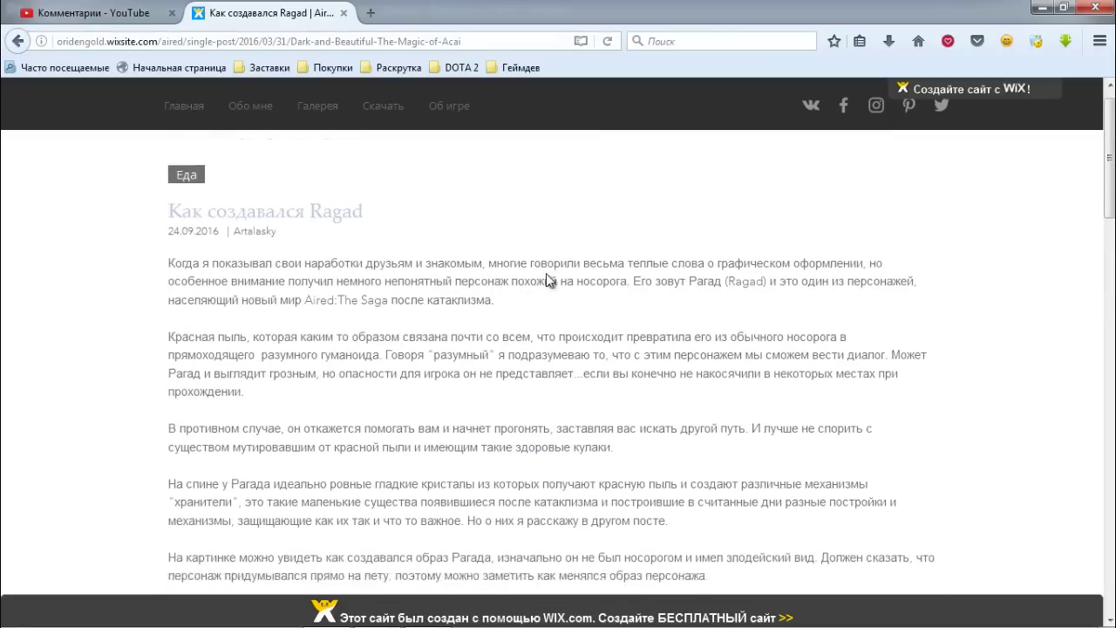
key("alt+Tab")
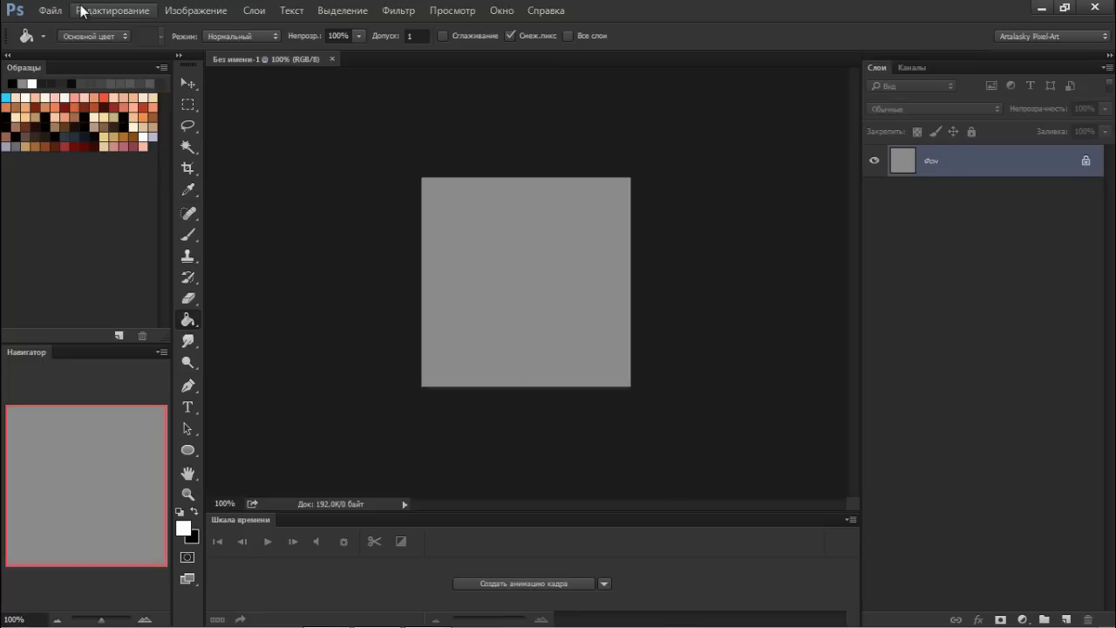
Open Legend of Roy's Journey.psd and zoom to 242% on its character sprites
left_click(51, 10)
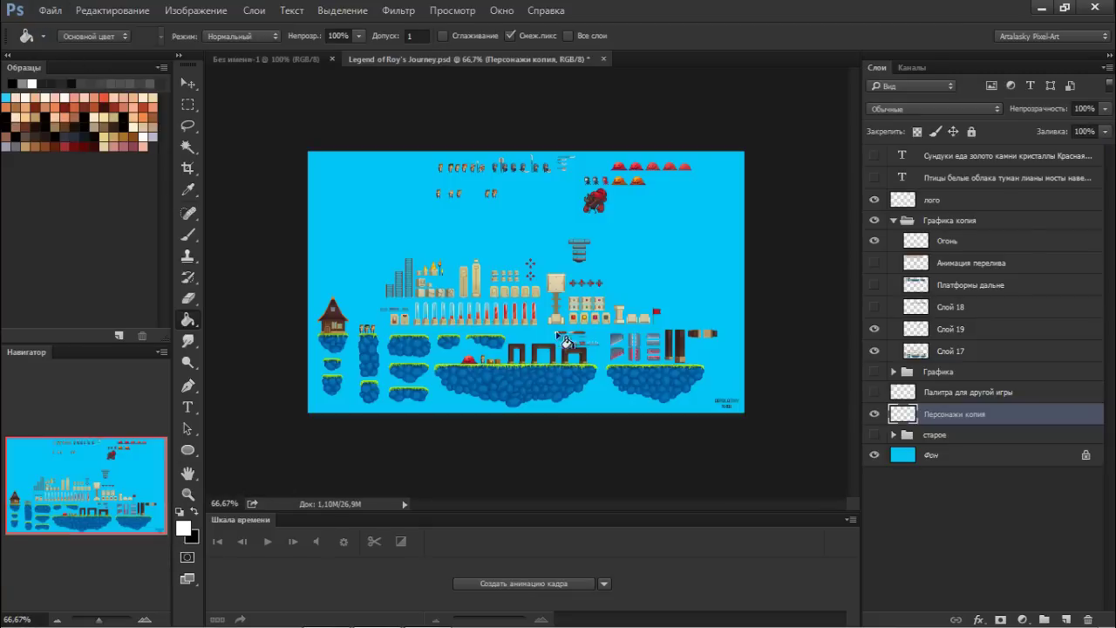
left_click_drag(447, 327, 533, 305)
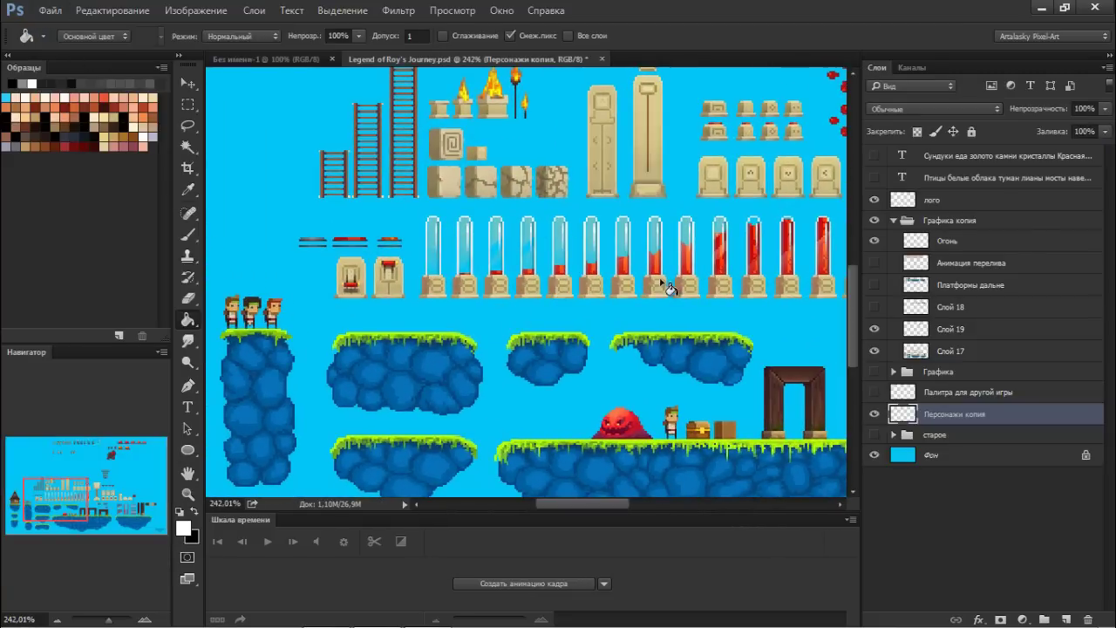
mouse_move(645, 215)
left_mouse_down()
mouse_move(473, 244)
mouse_move(465, 223)
left_mouse_up()
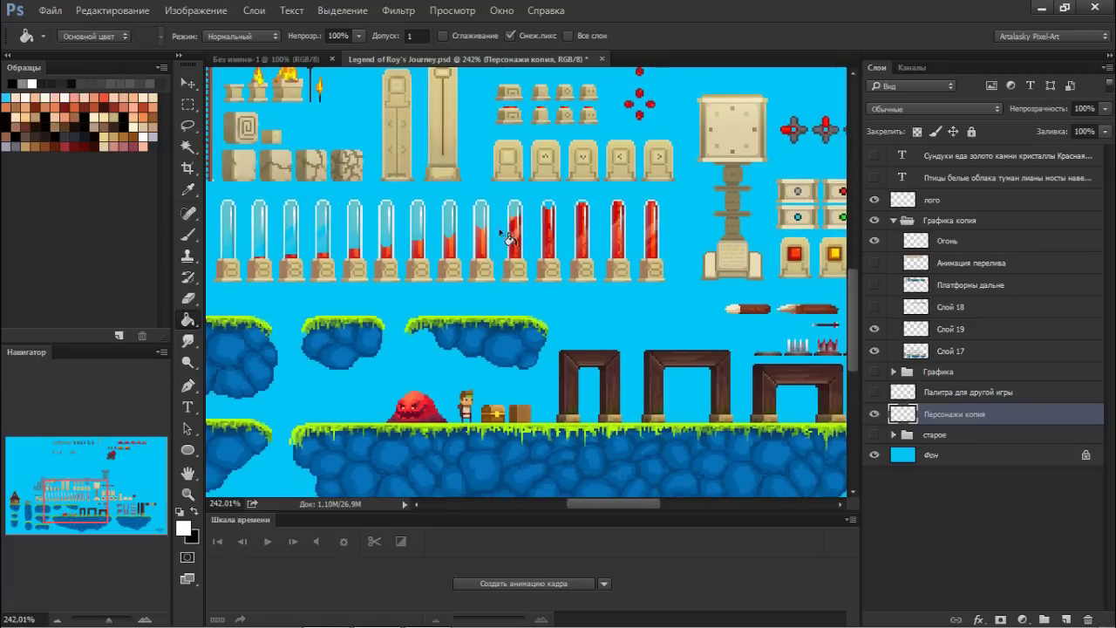
left_click_drag(659, 284, 423, 387)
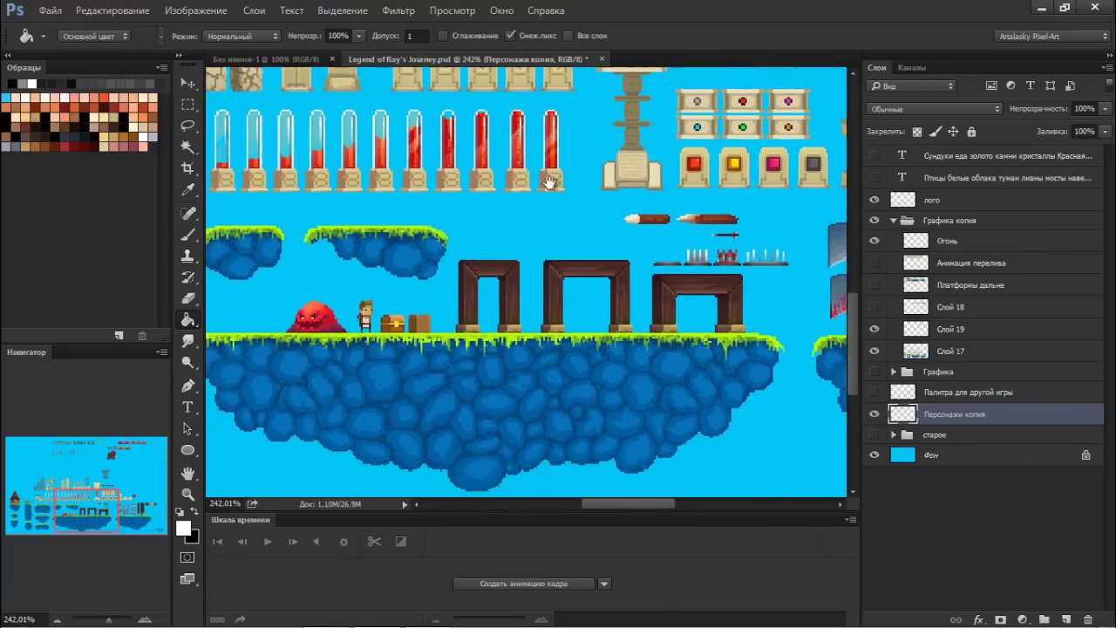
left_click_drag(617, 133, 486, 413)
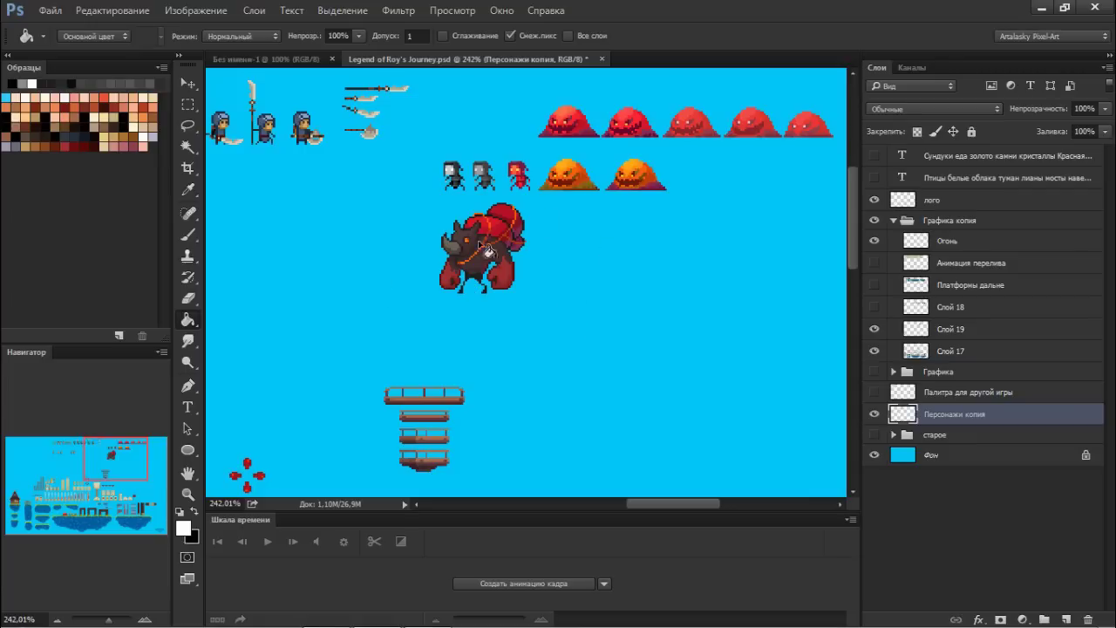
Sample the sprite sheet's sky cyan and fill the blank grey canvas with it
left_click(577, 281, "alt")
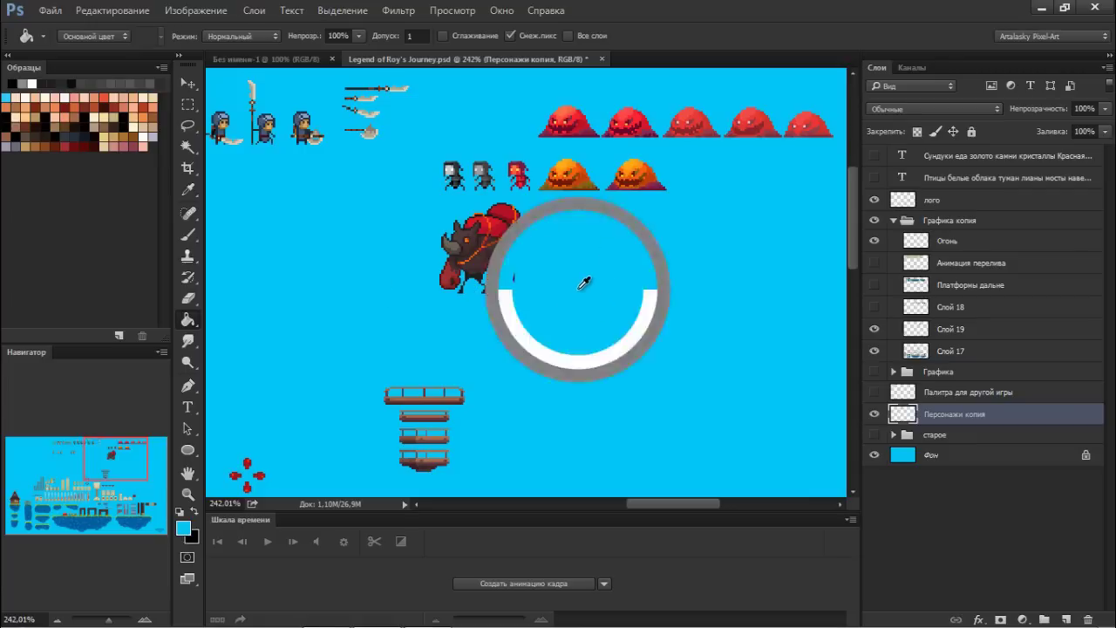
key("ctrl+Tab")
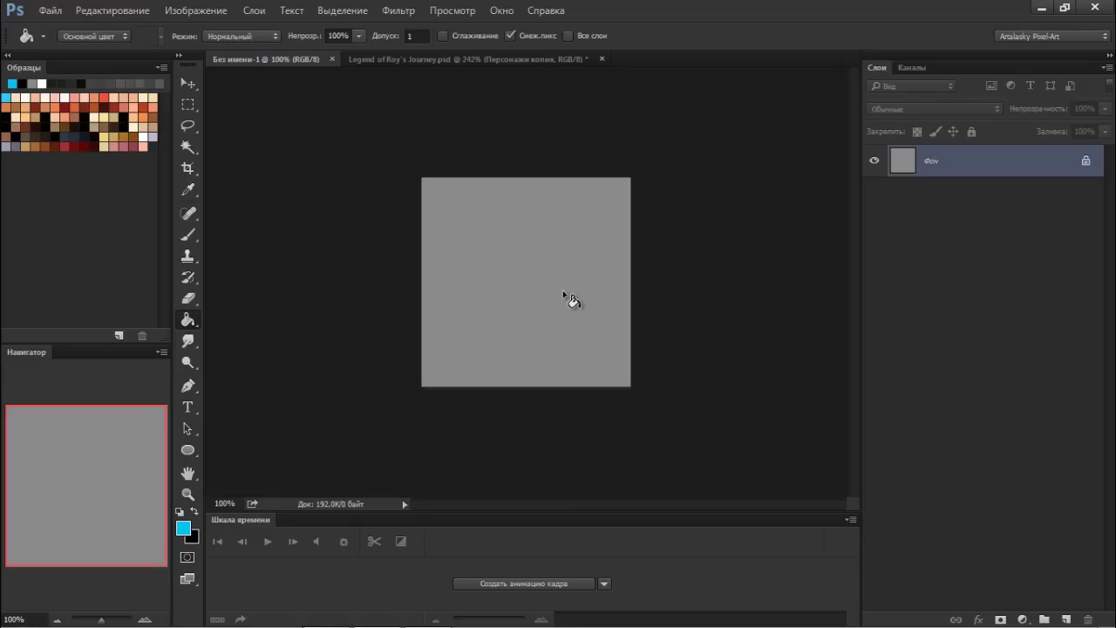
left_click(500, 313)
key("ctrl+Tab")
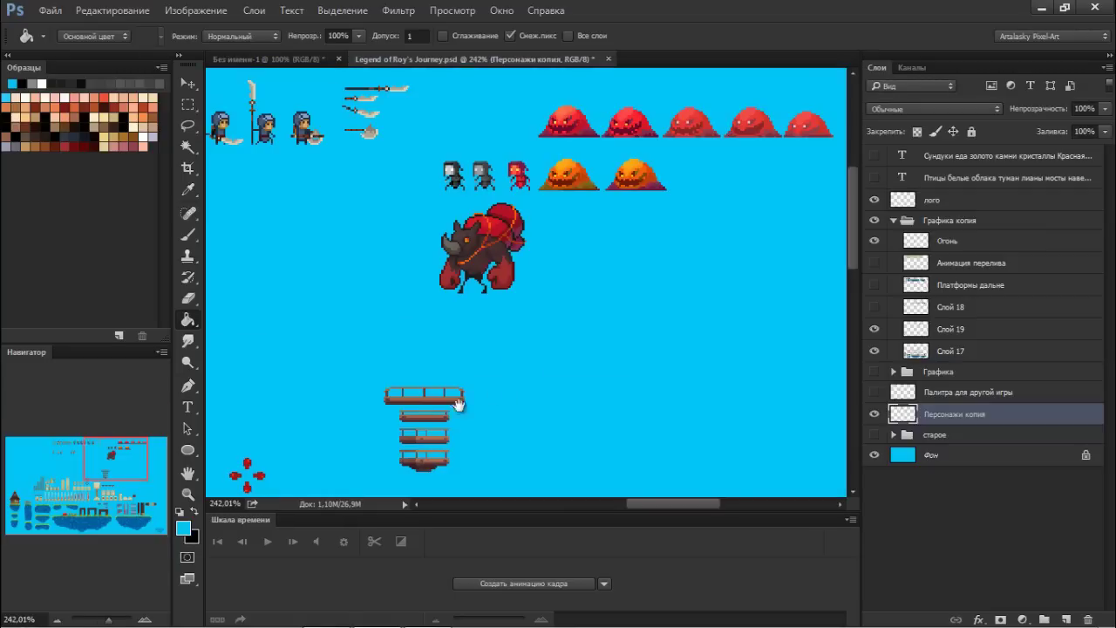
left_click_drag(455, 399, 647, 110)
scroll(563, 304, "down", 5)
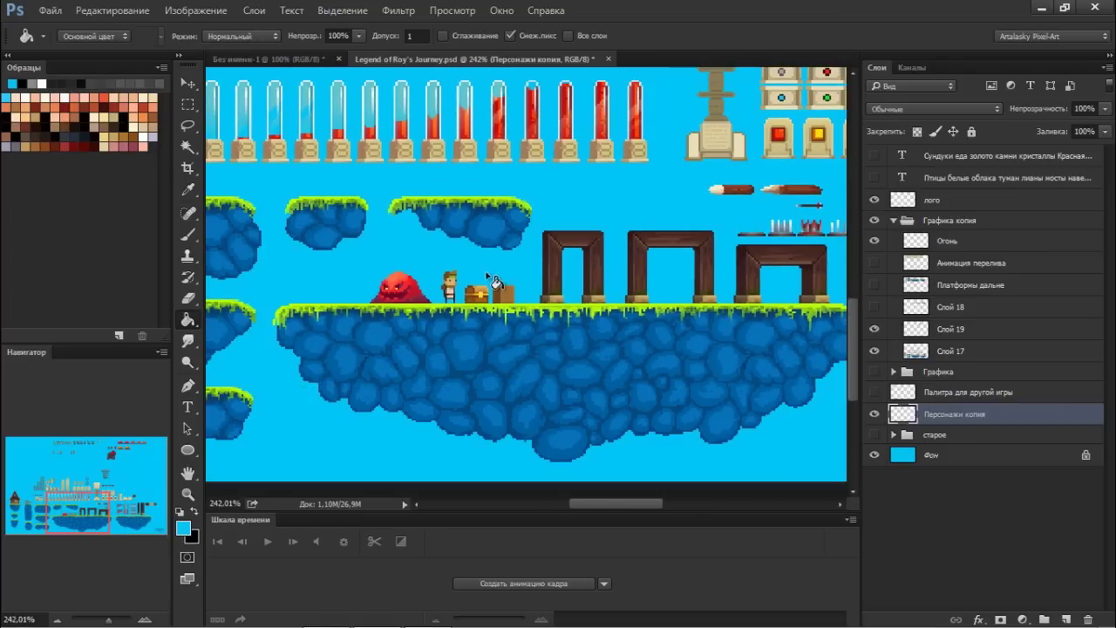
Select the small upper-left floating platform and paste it into the cyan document
key("m")
left_click_drag(267, 289, 361, 356)
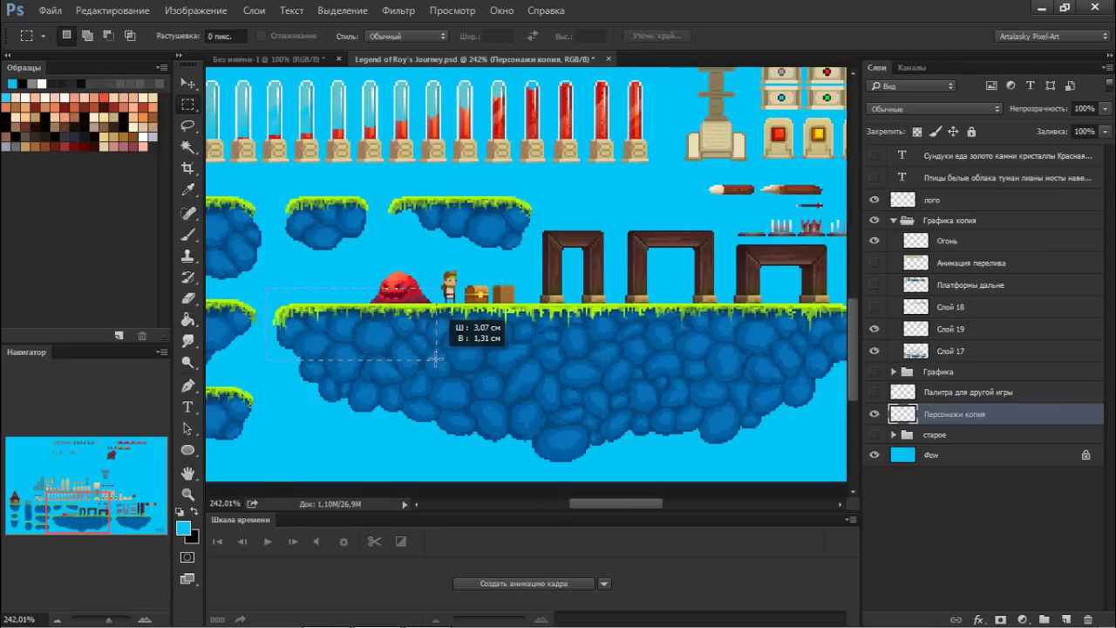
left_click_drag(361, 356, 411, 352)
left_click_drag(352, 266, 574, 305)
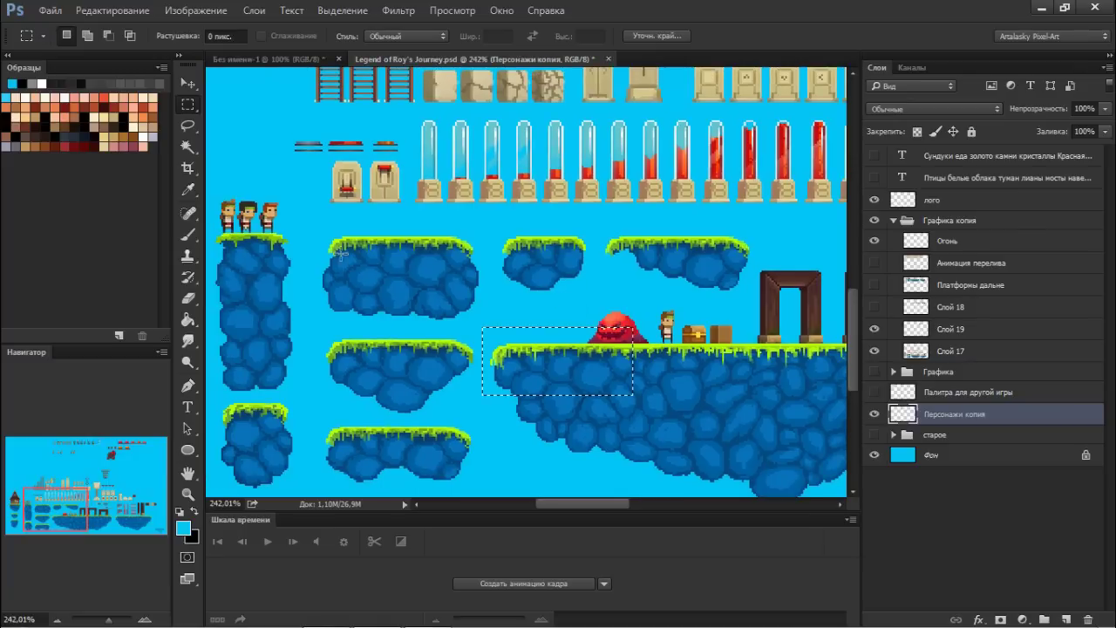
left_click_drag(310, 218, 489, 325)
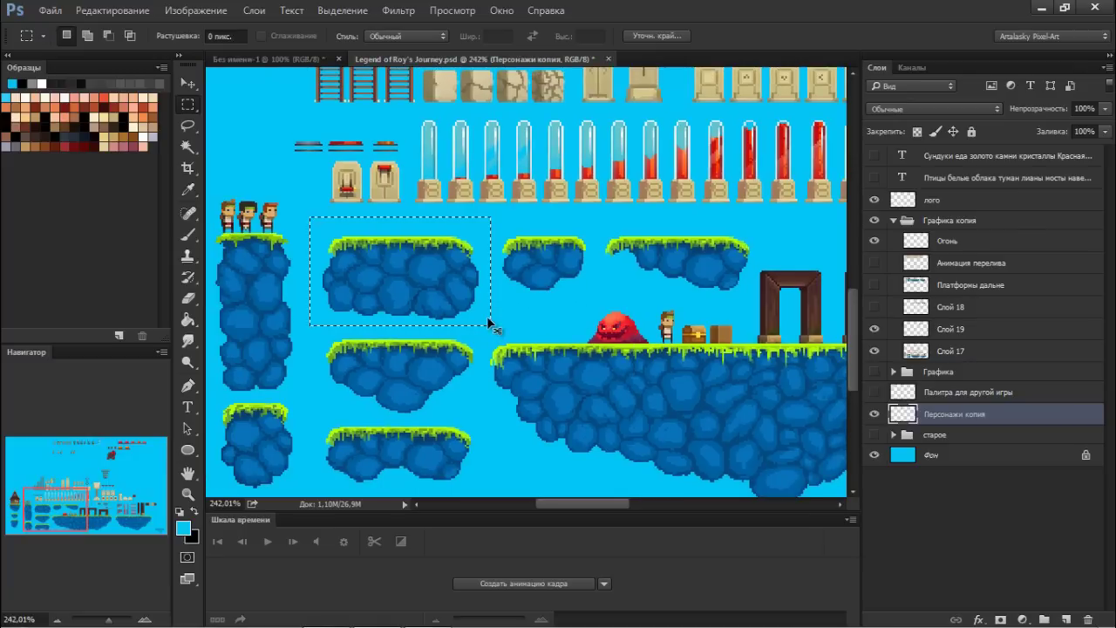
key("ctrl+Tab")
key("ctrl+v")
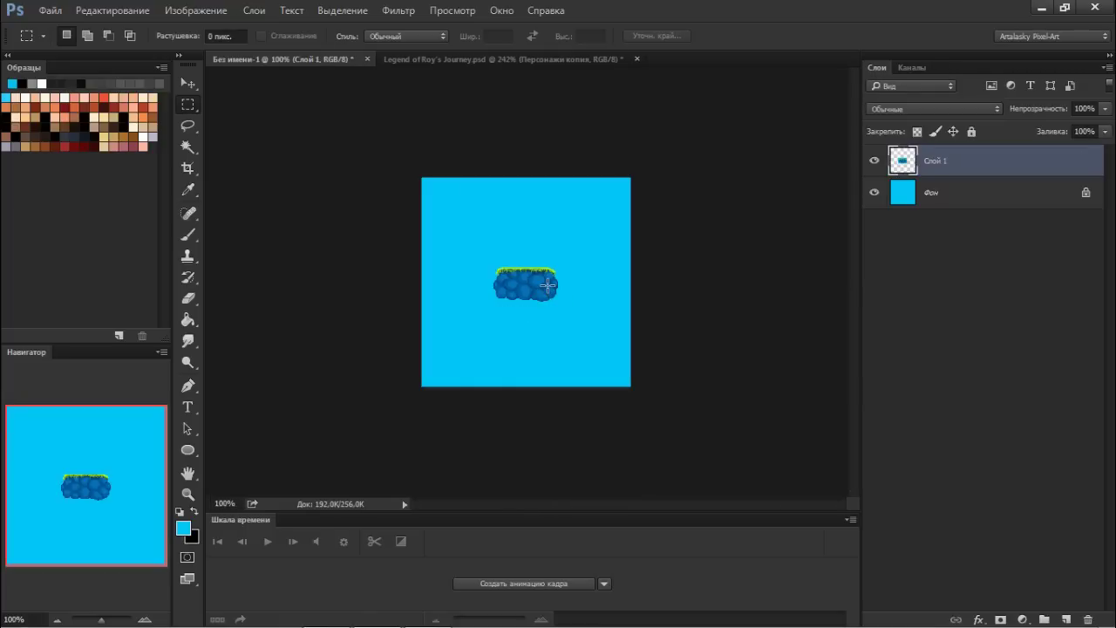
Shrink the canvas to 128 × 128 pixels, leaving Image Size unchanged
left_click(131, 10)
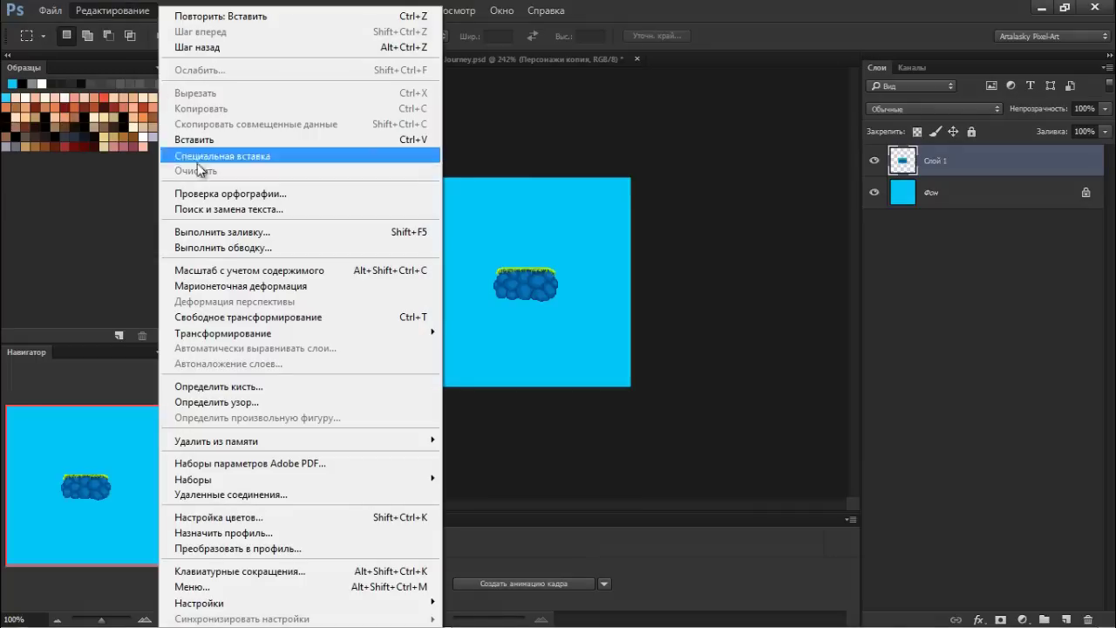
left_click(195, 11)
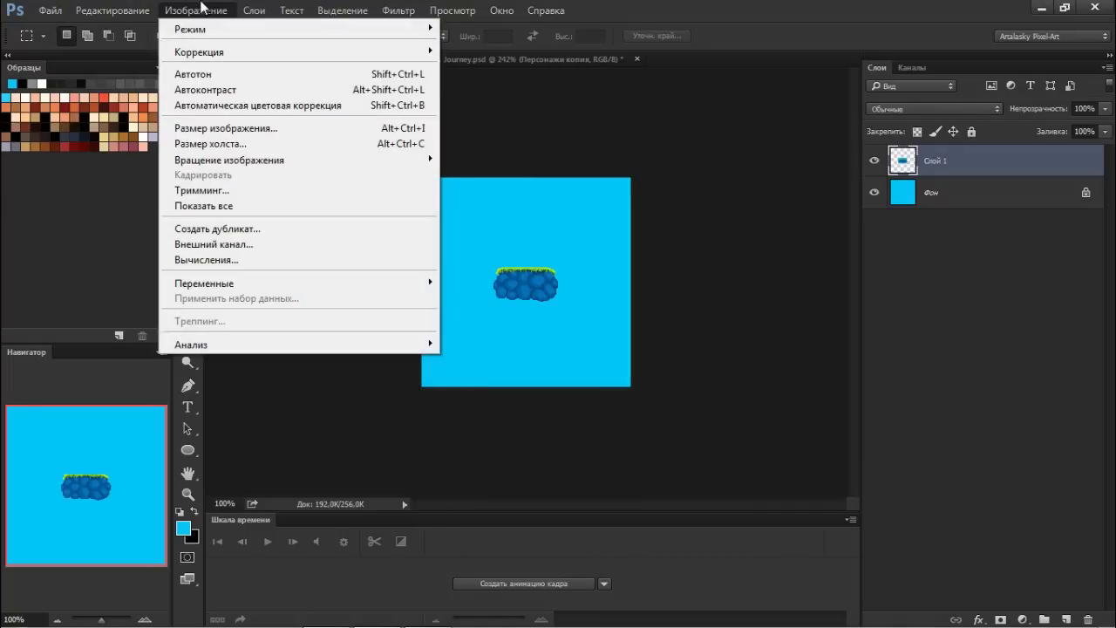
left_click(263, 146)
left_click(643, 219)
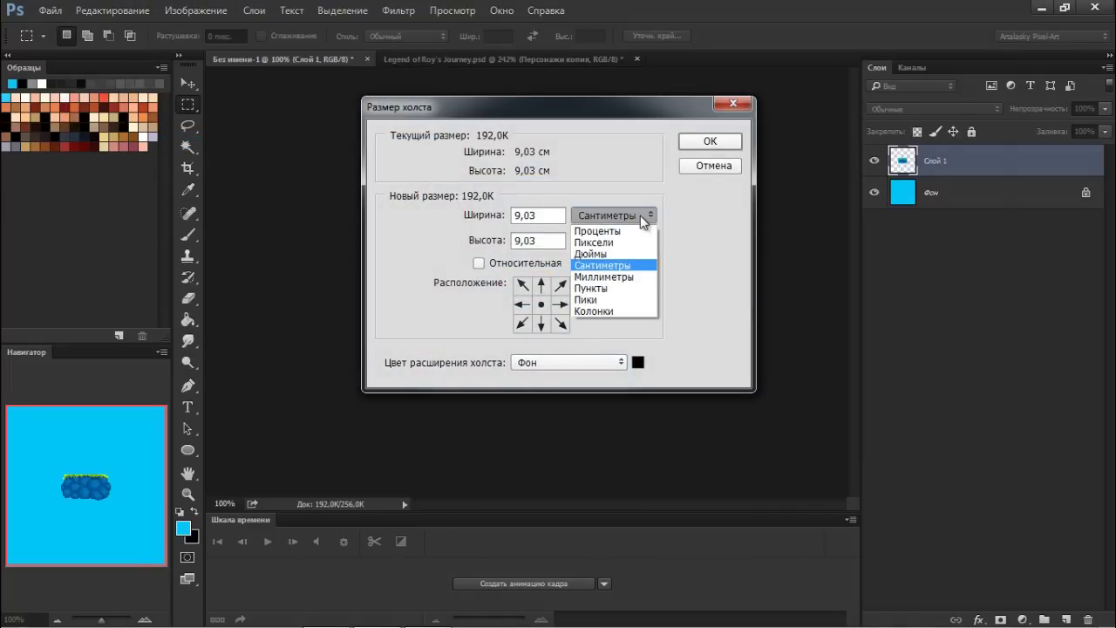
left_click(196, 11)
left_click(278, 127)
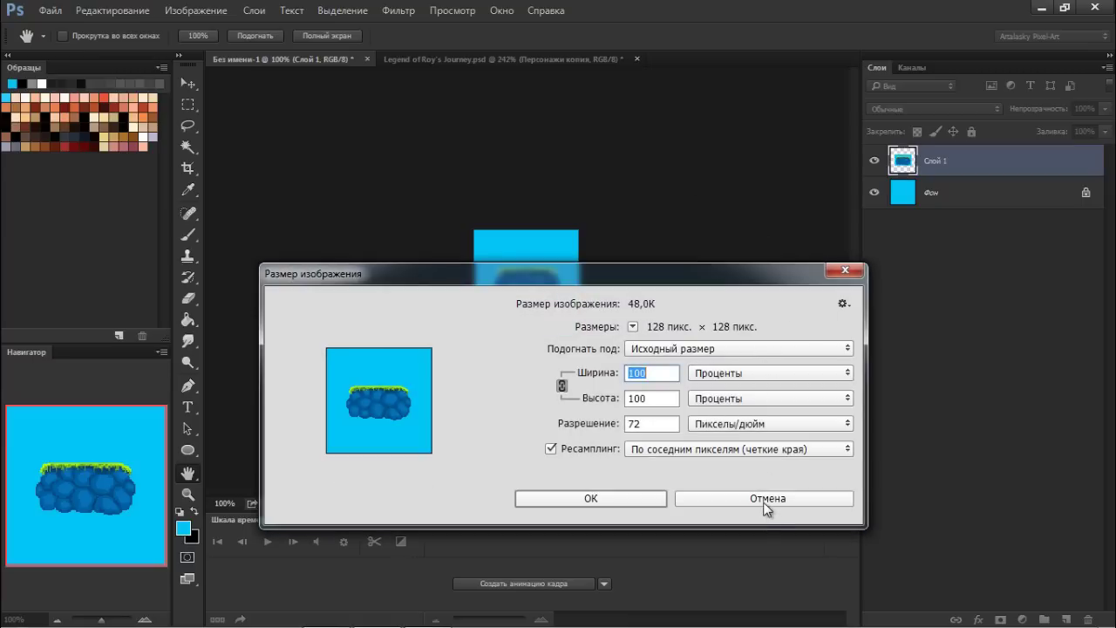
left_click(765, 498)
left_click_drag(540, 321, 645, 312)
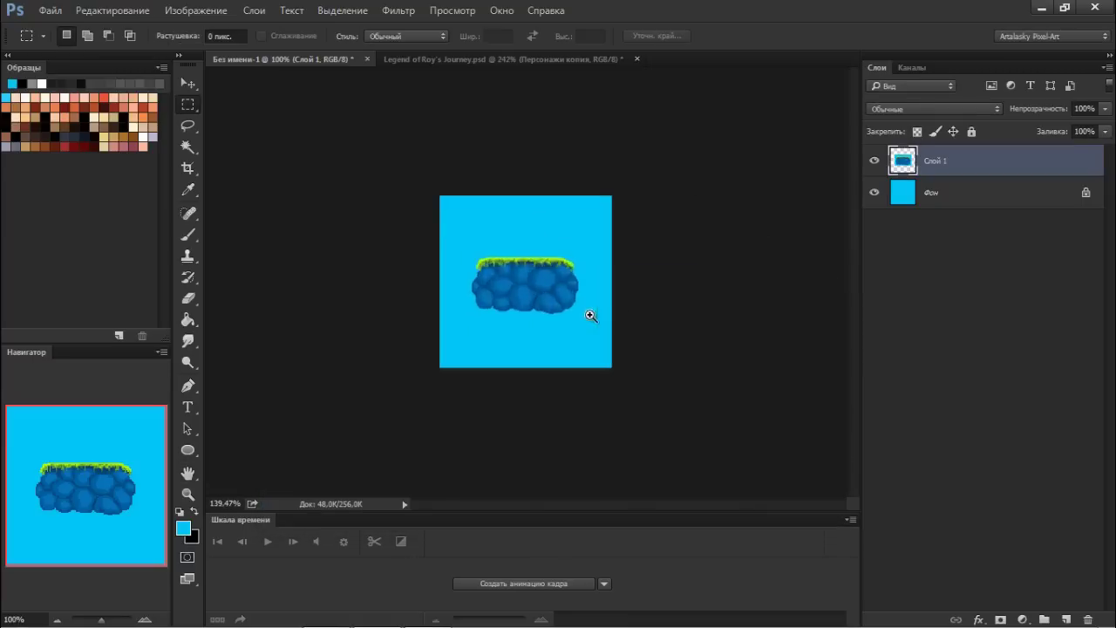
Bring the red-armoured rhino into the new document and move it up-left
key("ctrl+Tab")
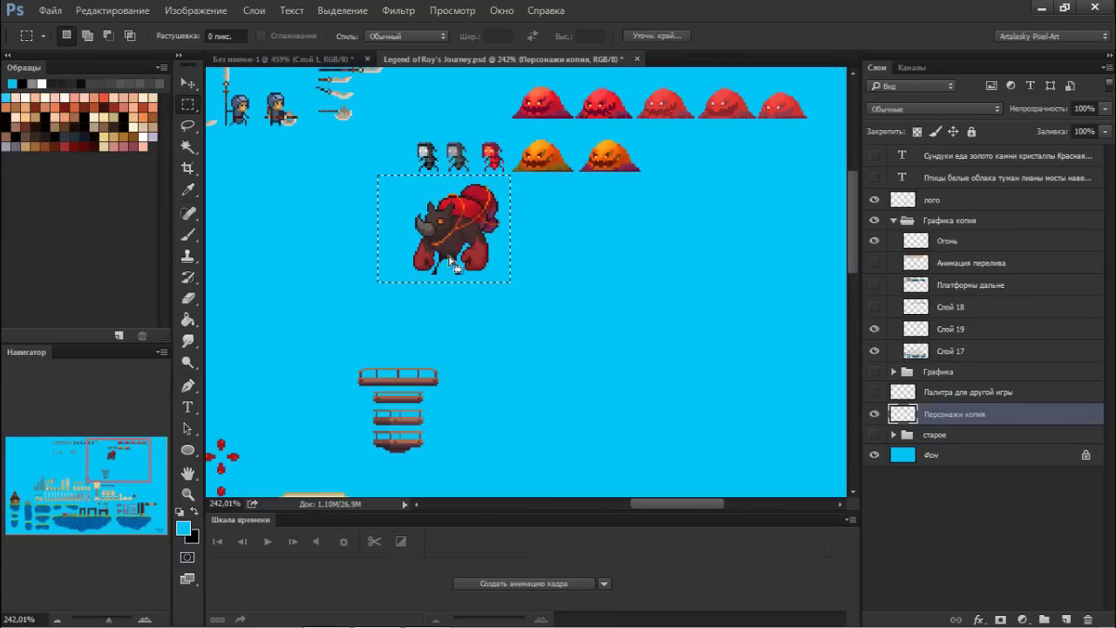
left_click_drag(460, 228, 466, 220)
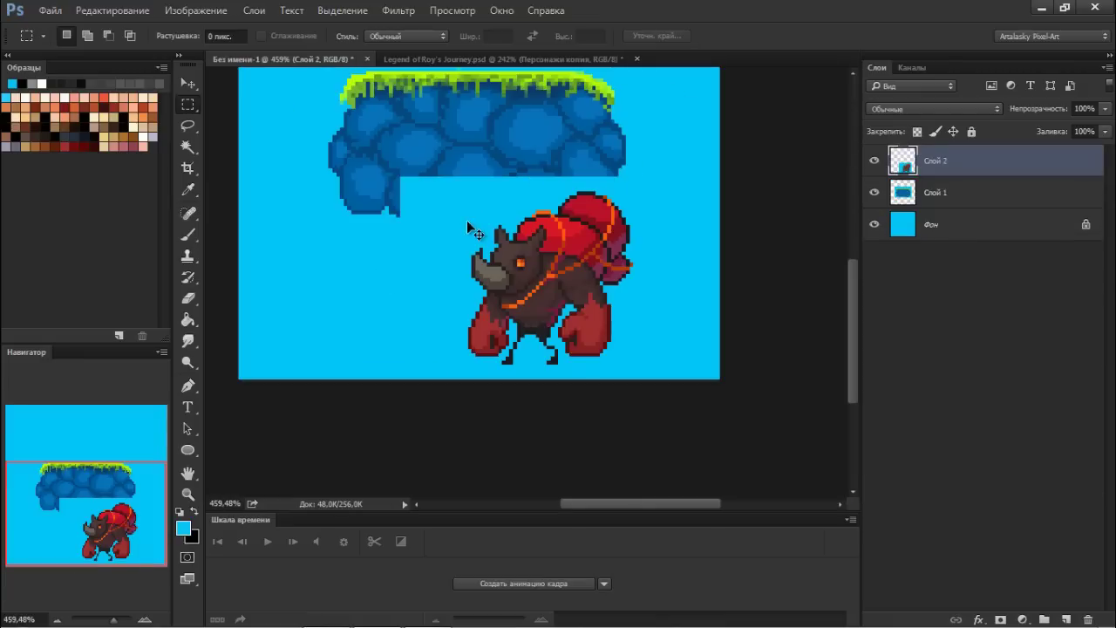
key("ctrl+0")
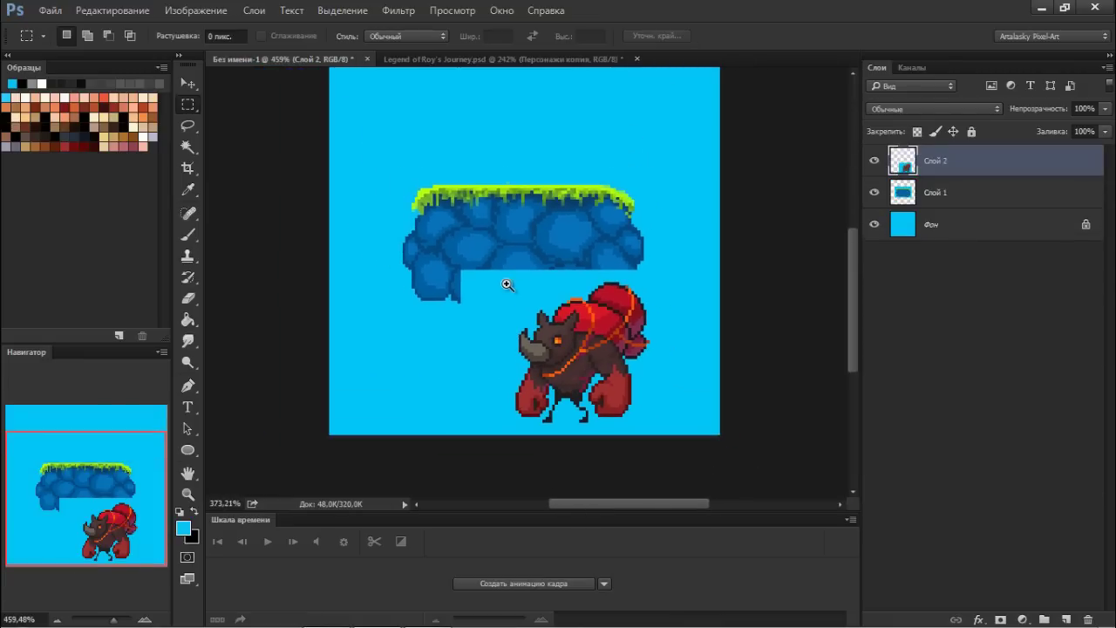
key("v")
mouse_move(602, 382)
left_mouse_down()
mouse_move(555, 244)
mouse_move(561, 262)
left_mouse_up()
Lower the rock platform so the rhino stands on its grassy top
key("w")
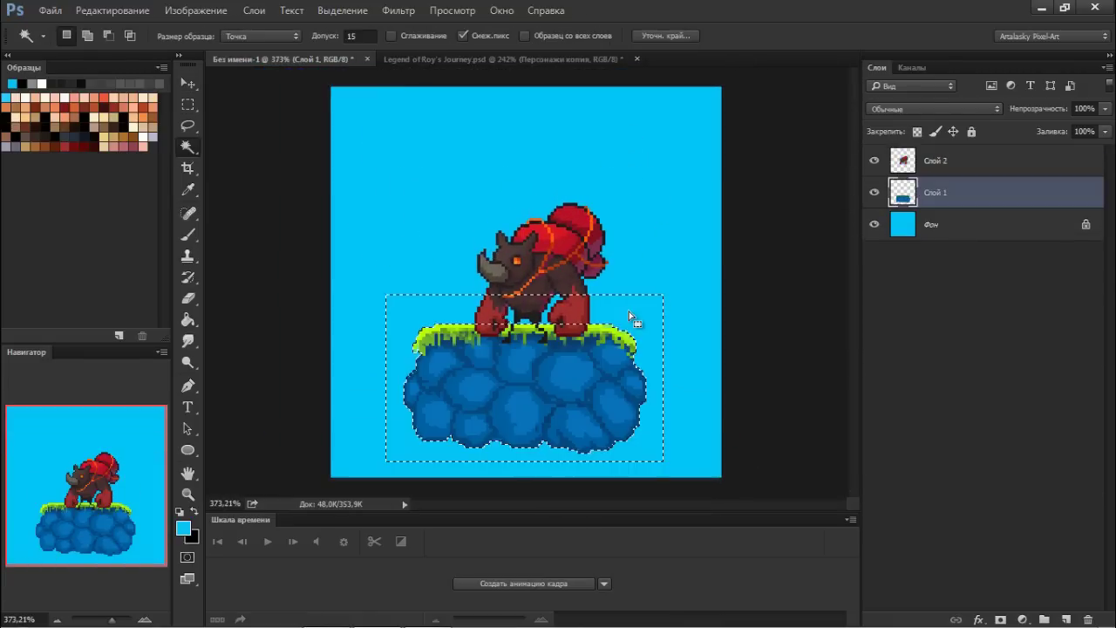
key("ctrl+d")
key("v")
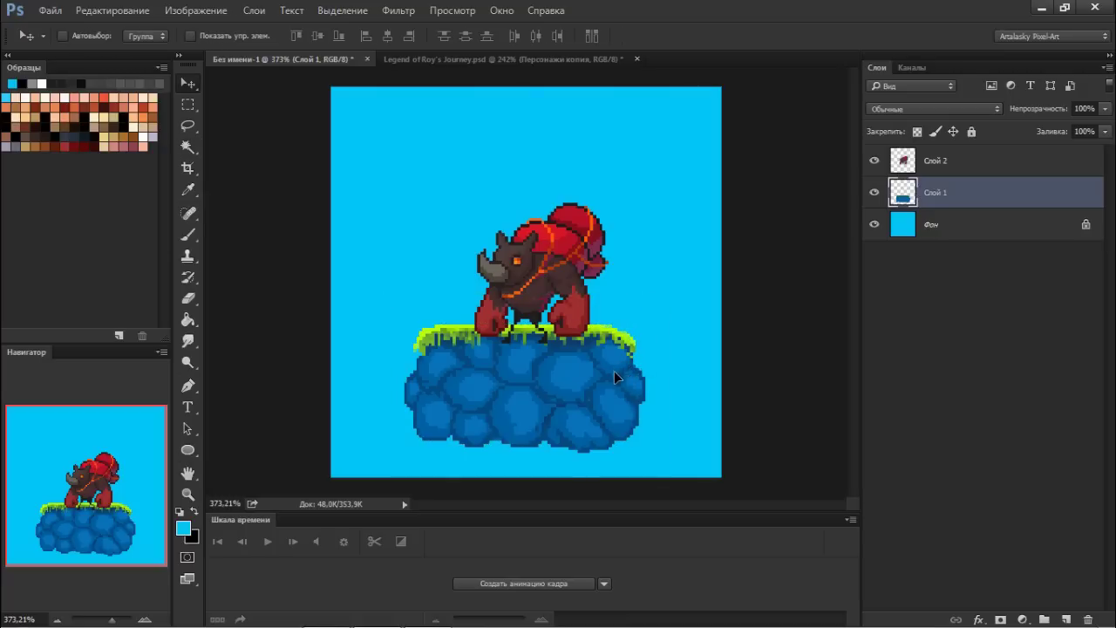
left_click_drag(614, 371, 613, 395)
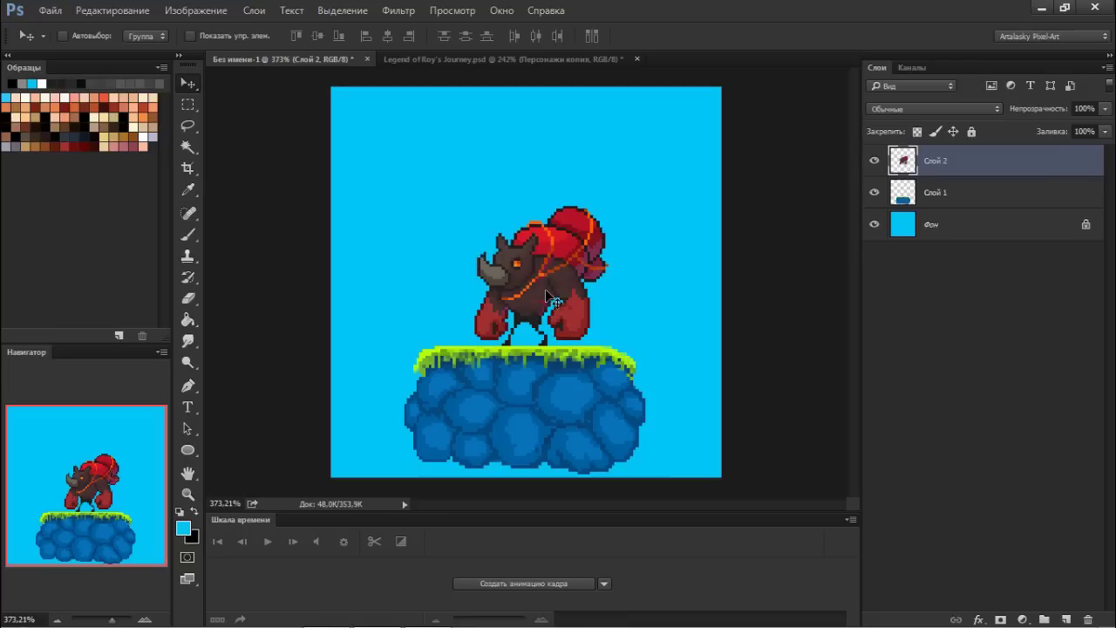
key("b")
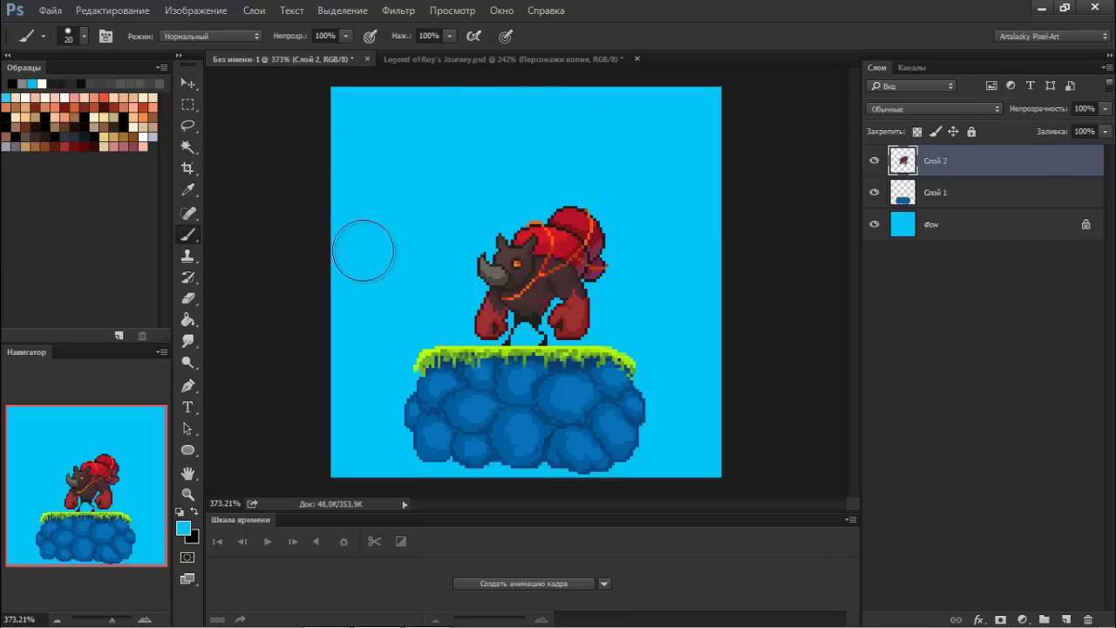
Use the Pencil with default black, add empty layer Слой 3, and hide the rhino
key("shift+b")
key("d")
key("ctrl+shift+alt+n")
left_click(875, 191)
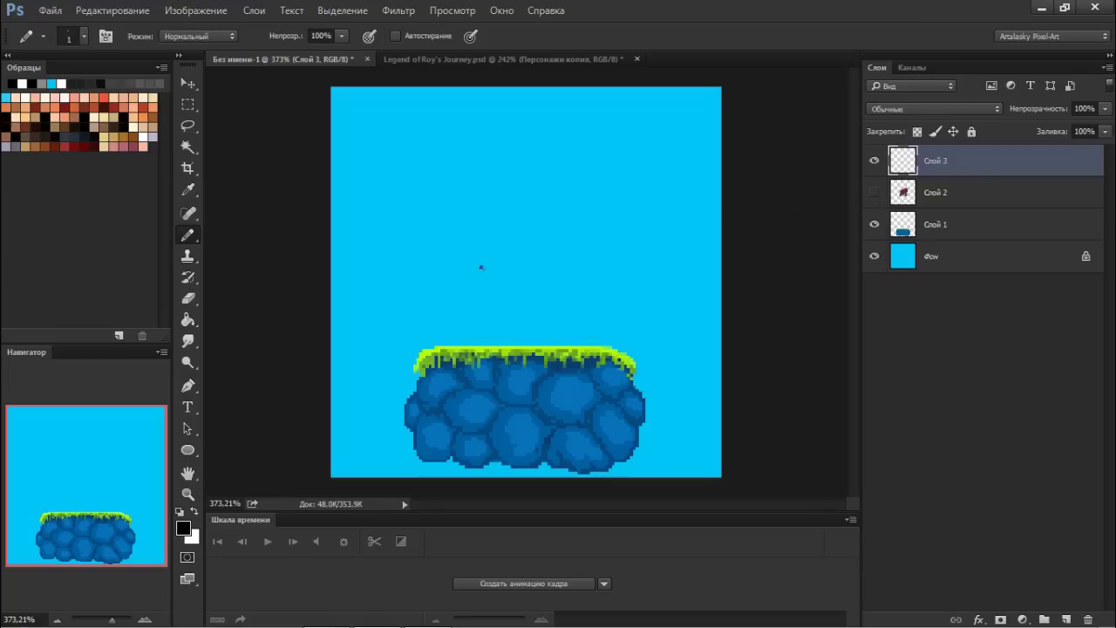
Turn off Shape Dynamics in the brush settings
key("F6")
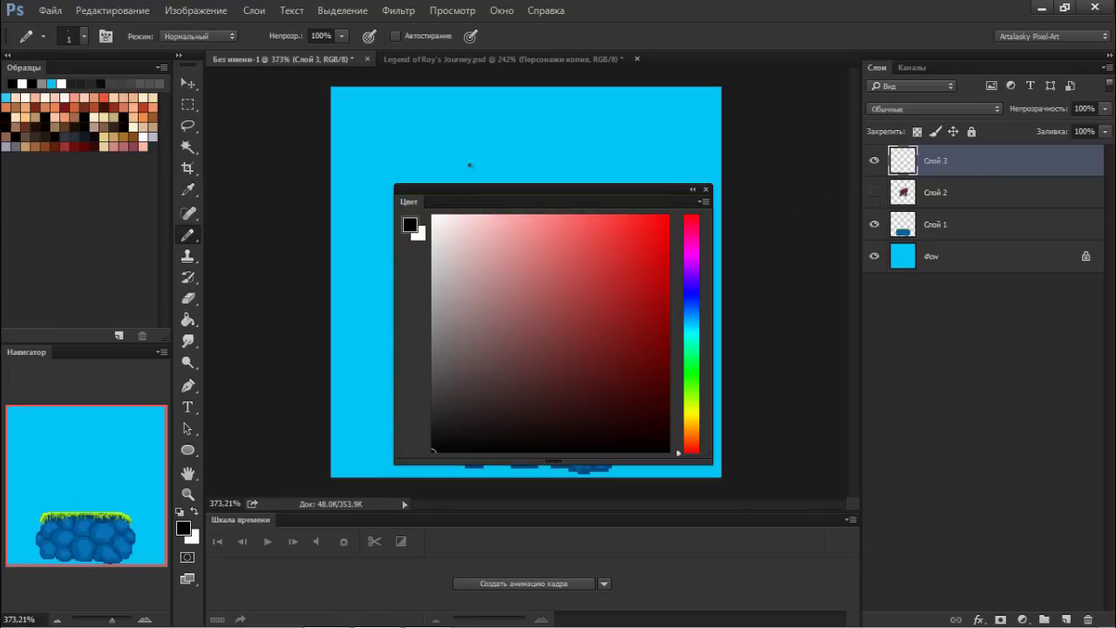
key("F6")
key("F5")
left_click(79, 193)
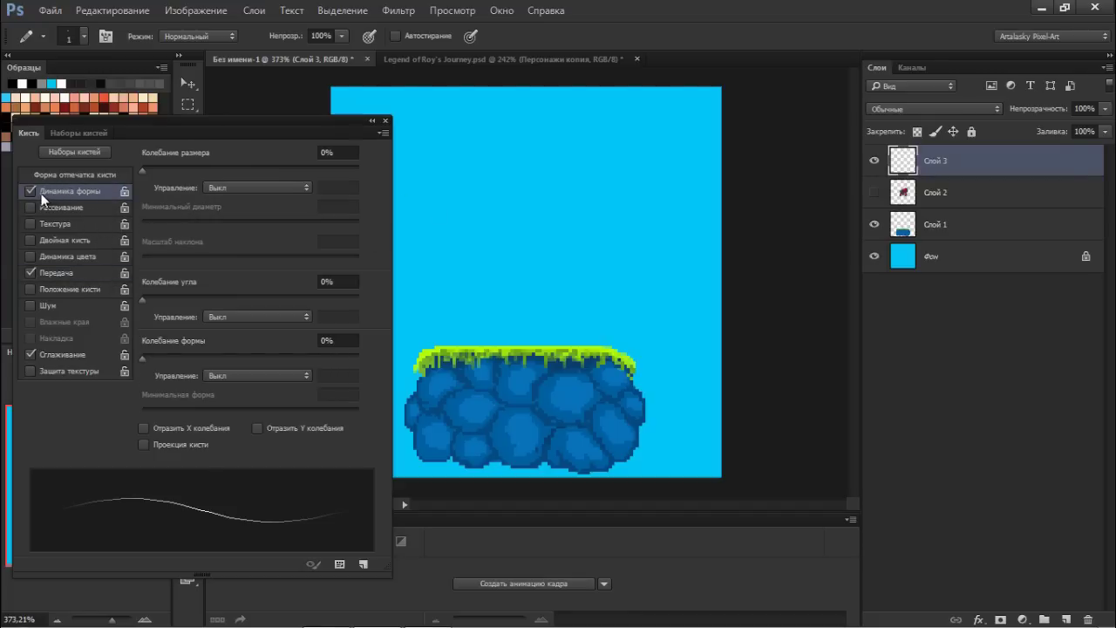
left_click(31, 190)
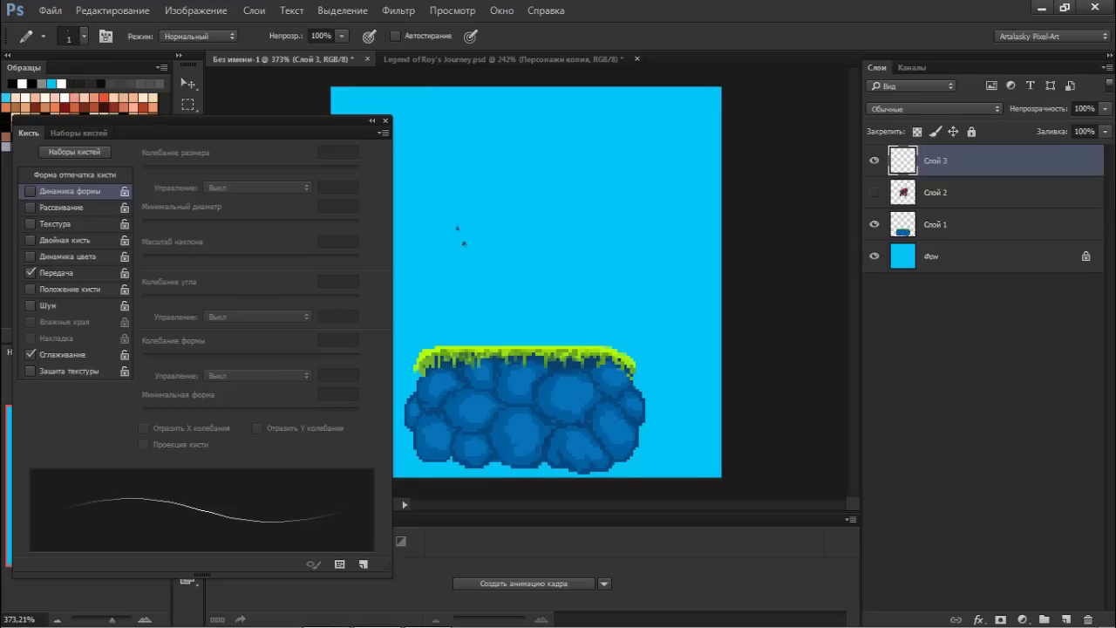
Draw test pencil strokes, undo them, and close the brush settings
mouse_move(462, 243)
left_mouse_down()
mouse_move(547, 187)
mouse_move(603, 203)
mouse_move(625, 167)
left_mouse_up()
key("ctrl+z")
mouse_move(487, 308)
left_mouse_down()
mouse_move(526, 275)
mouse_move(514, 261)
mouse_move(549, 270)
left_mouse_up()
key("ctrl+z")
right_click(507, 310, "alt+shift")
key("F5")
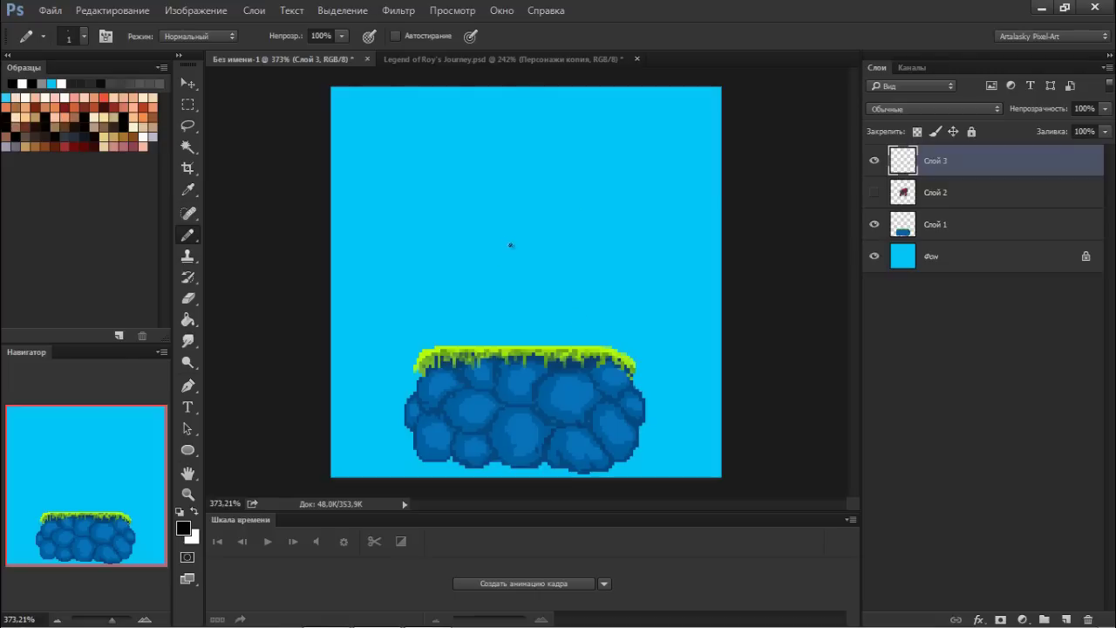
Pencil the first curved stalk strokes rising from the grass on Слой 3, redoing a false start
left_click_drag(510, 245, 542, 340)
left_click_drag(516, 242, 493, 234)
key("F5")
key("F5")
key("ctrl+alt+z")
key("ctrl+alt+z")
key("ctrl+alt+z")
mouse_move(503, 234)
left_mouse_down()
mouse_move(544, 344)
mouse_move(490, 232)
left_mouse_up()
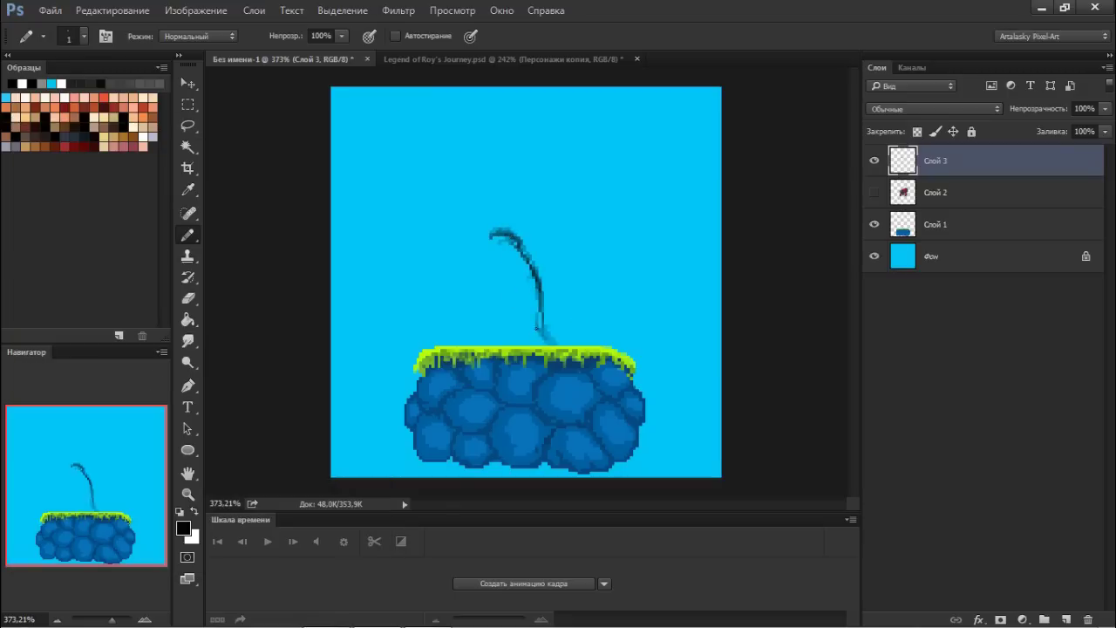
left_click_drag(537, 292, 547, 348)
mouse_move(496, 234)
left_mouse_down()
mouse_move(485, 240)
mouse_move(528, 274)
mouse_move(549, 344)
left_mouse_up()
mouse_move(528, 261)
left_mouse_down()
mouse_move(496, 347)
mouse_move(498, 293)
mouse_move(558, 305)
mouse_move(497, 337)
mouse_move(558, 349)
left_mouse_up()
left_click_drag(485, 237, 528, 287)
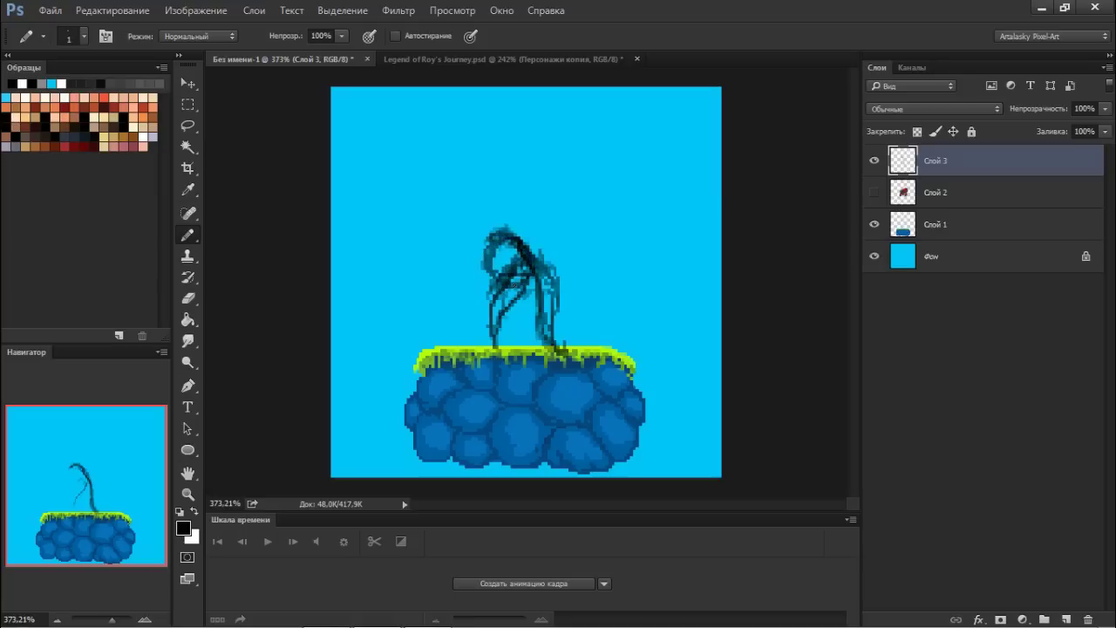
Erase part of the sketched strands with a hard-edged size 8 eraser
key("e")
right_click(521, 295)
key("Return")
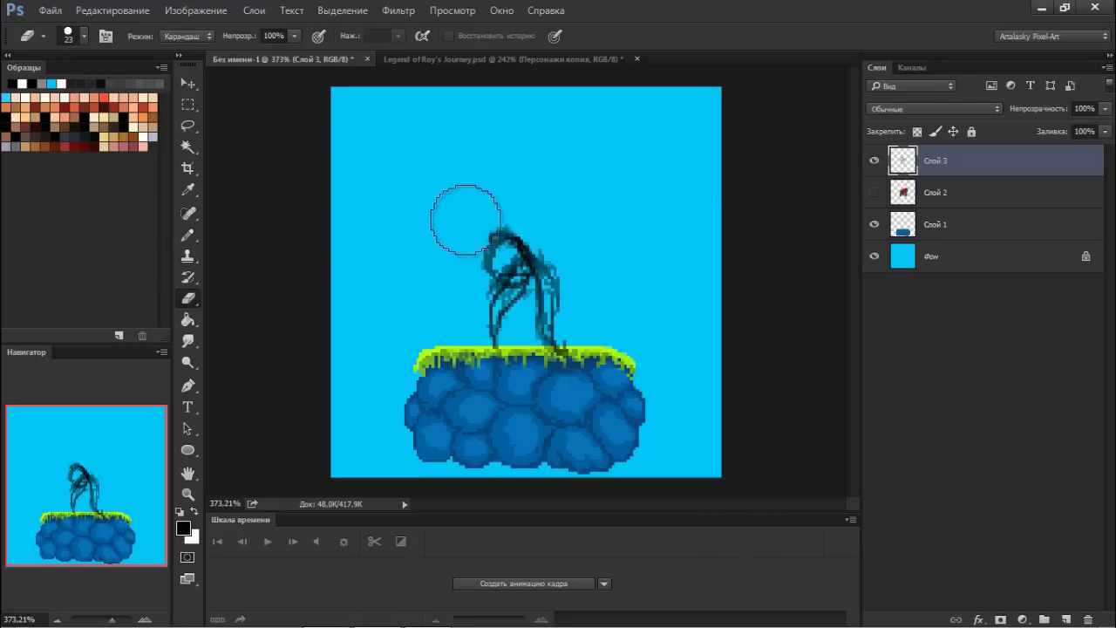
mouse_move(462, 212)
left_mouse_down()
mouse_move(456, 281)
mouse_move(560, 286)
left_mouse_up()
key("F5")
key("F5")
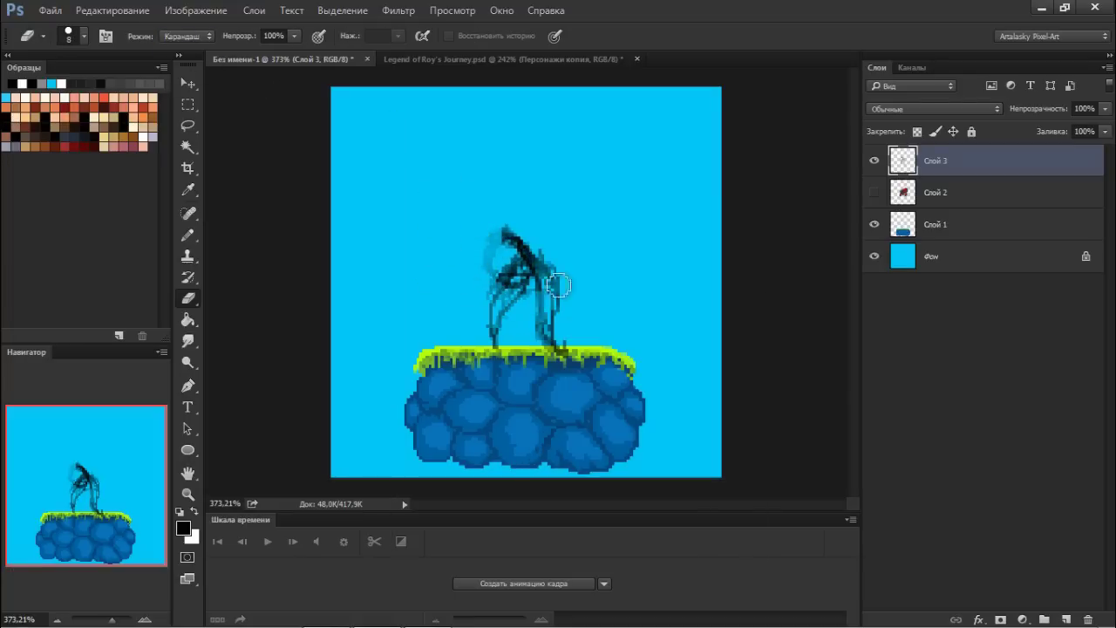
key("b")
key("e")
key("b")
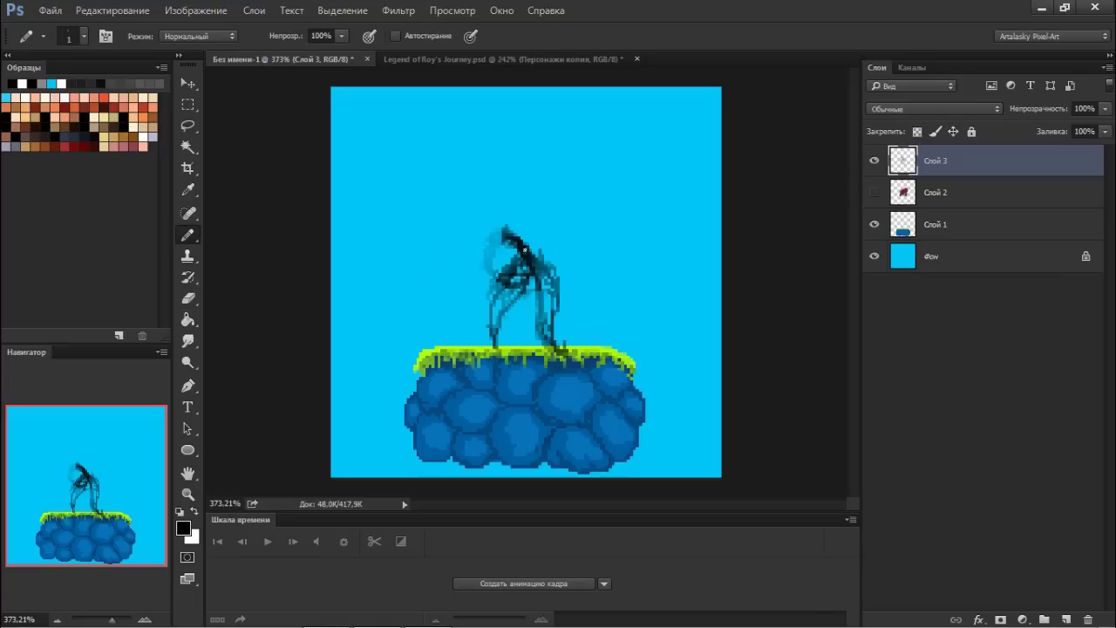
Outline the figure's trunk and sides, add shading and darken the face
mouse_move(507, 228)
left_mouse_down()
mouse_move(577, 279)
mouse_move(586, 345)
mouse_move(493, 349)
left_mouse_up()
left_click_drag(540, 301, 565, 281)
left_click_drag(493, 296, 538, 272)
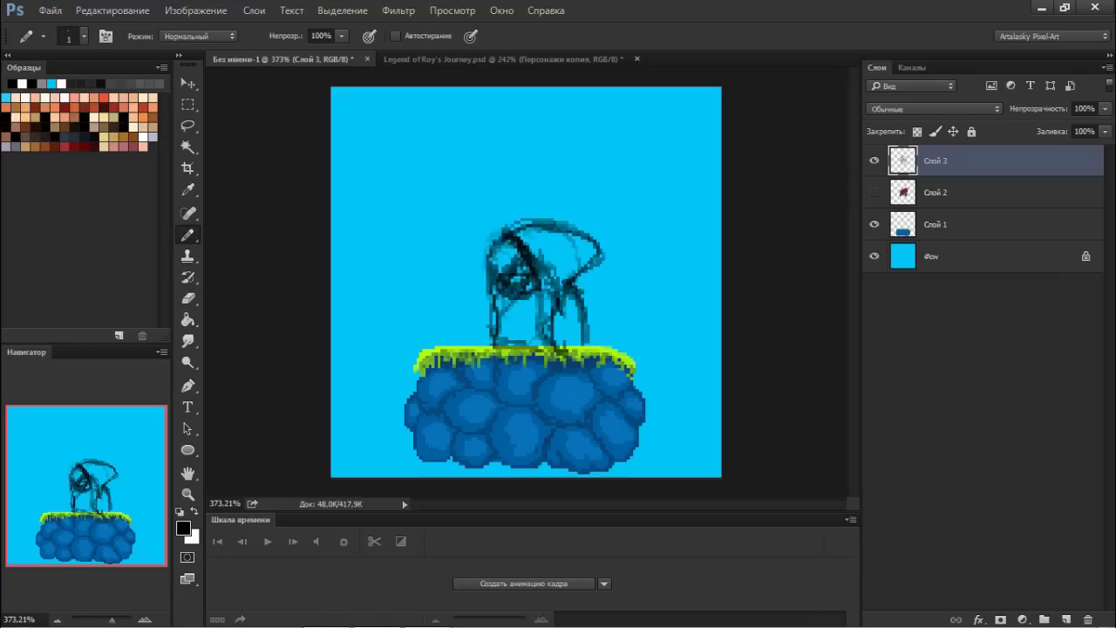
left_click_drag(503, 232, 567, 279)
mouse_move(489, 277)
left_mouse_down()
mouse_move(477, 349)
mouse_move(438, 253)
mouse_move(471, 338)
mouse_move(488, 349)
left_mouse_up()
left_click_drag(502, 240, 535, 288)
mouse_move(516, 301)
left_mouse_down()
mouse_move(503, 347)
mouse_move(569, 353)
left_mouse_up()
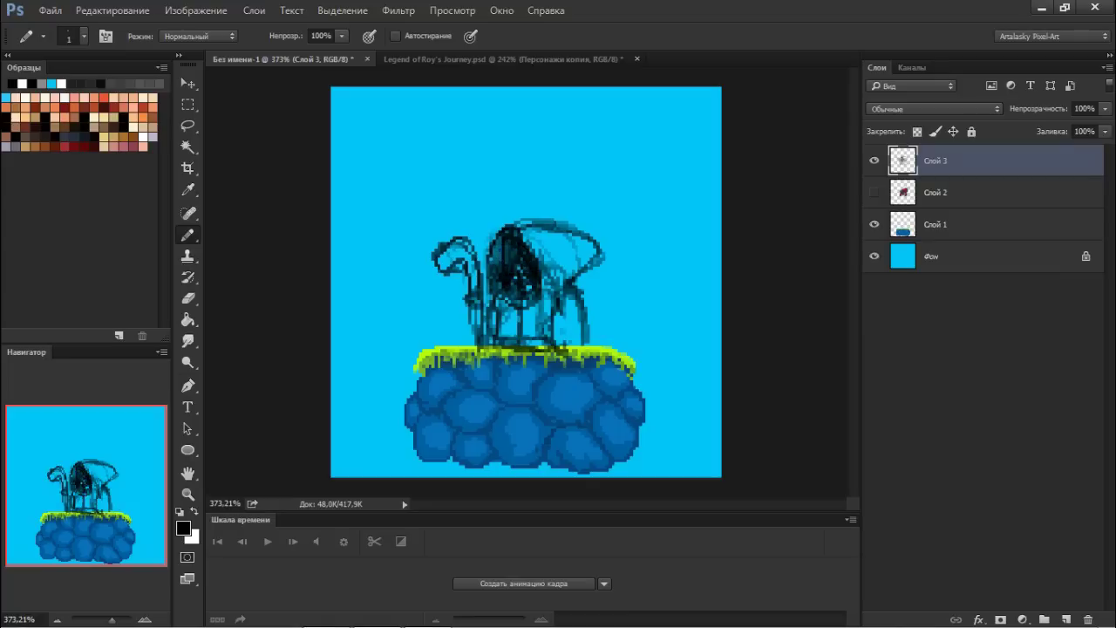
left_click_drag(566, 277, 516, 308)
Rescale the sketch wider with Free Transform using Nearest Neighbour resampling
key("ctrl+t")
left_click_drag(605, 212, 575, 244)
key("Return")
key("ctrl+z")
key("ctrl+t")
left_click(715, 36)
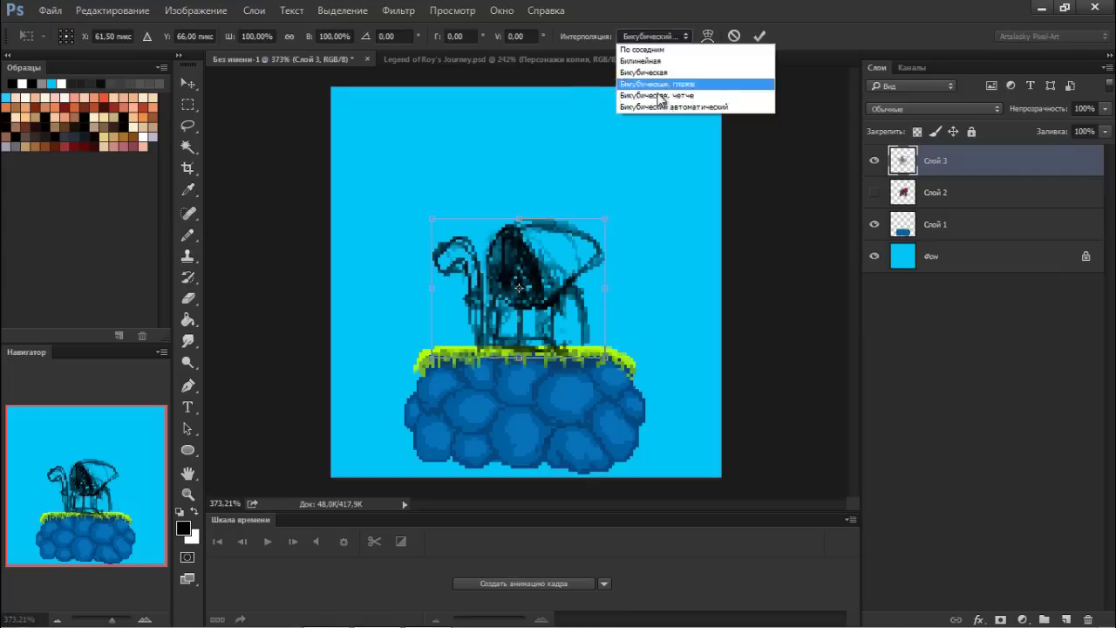
left_click(688, 94)
left_click_drag(619, 210, 571, 223)
key("Return")
left_click_drag(554, 288, 556, 338)
Draw two legs, a ground line and head outline strokes
left_click_drag(497, 273, 495, 349)
left_click_drag(516, 280, 518, 344)
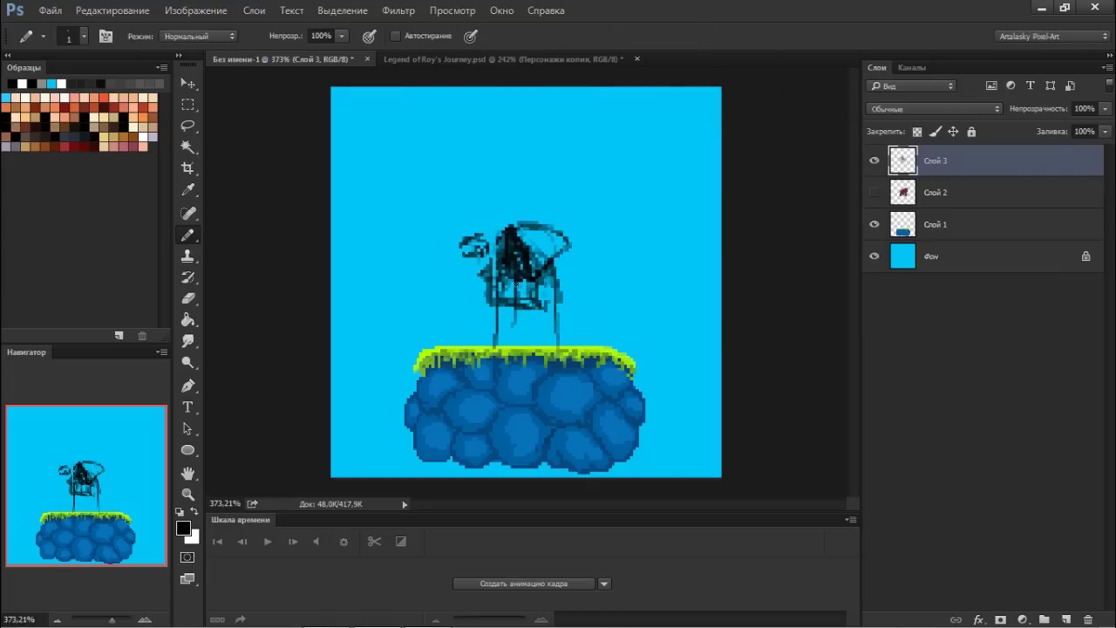
mouse_move(502, 232)
left_mouse_down()
mouse_move(506, 258)
mouse_move(533, 284)
mouse_move(504, 265)
mouse_move(506, 276)
mouse_move(535, 276)
mouse_move(523, 248)
mouse_move(573, 333)
left_mouse_up()
mouse_move(495, 310)
left_mouse_down()
mouse_move(491, 347)
mouse_move(577, 342)
left_mouse_up()
Lighten the figure's body and right side by erasing strokes
key("e")
mouse_move(523, 254)
left_mouse_down()
mouse_move(515, 293)
mouse_move(528, 222)
mouse_move(503, 244)
mouse_move(543, 313)
mouse_move(575, 321)
left_mouse_up()
key("b")
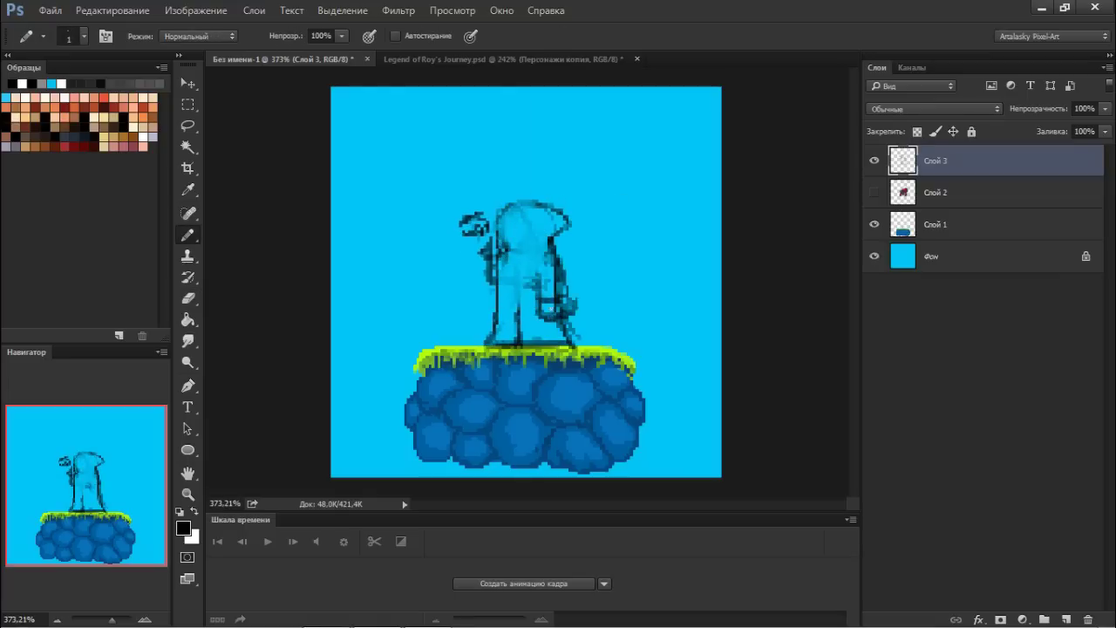
key("e")
mouse_move(558, 258)
left_mouse_down()
mouse_move(536, 305)
mouse_move(574, 298)
left_mouse_up()
key("b")
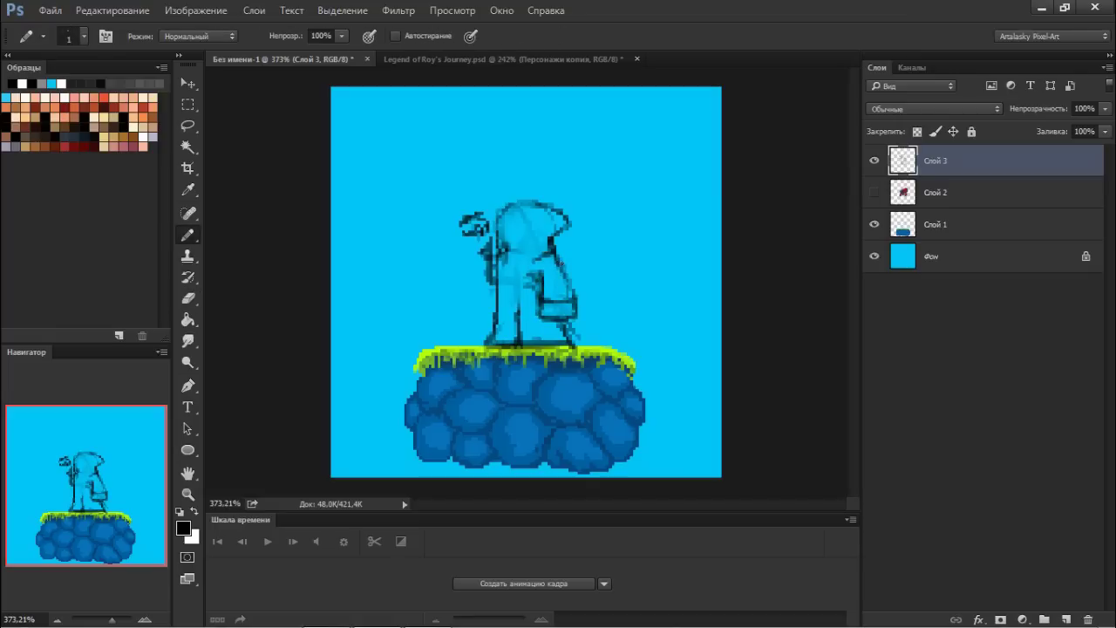
key("e")
key("b")
mouse_move(558, 266)
left_mouse_down()
mouse_move(533, 288)
mouse_move(501, 287)
left_mouse_up()
key("e")
key("b")
Draw a new dark body outline, lighten the staff and torso, and sketch the left arm
left_click_drag(523, 205, 513, 301)
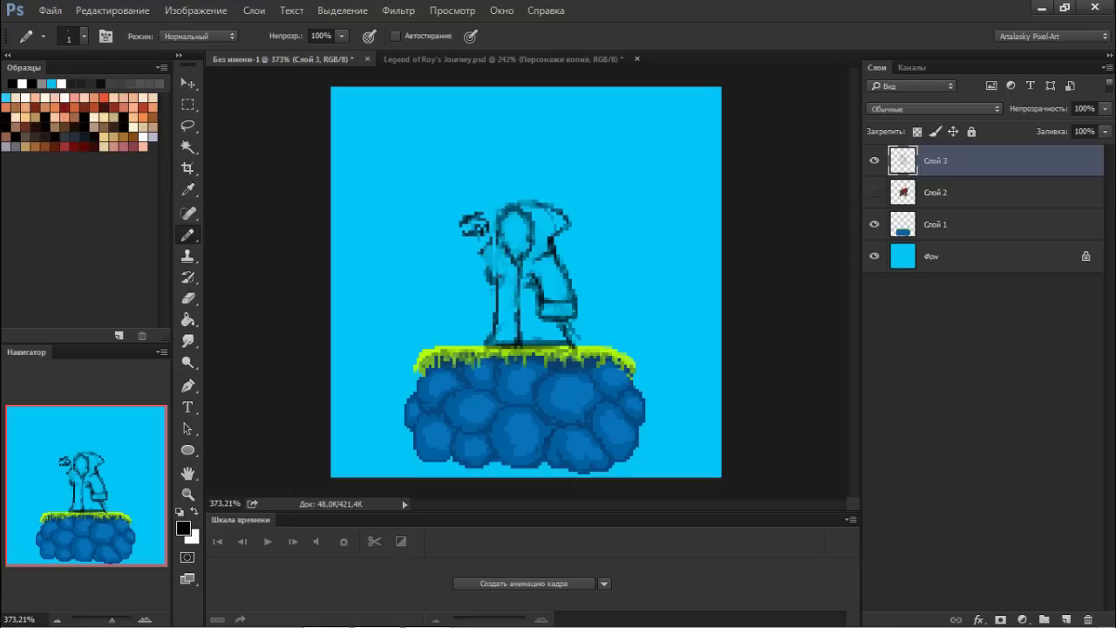
key("e")
left_click_drag(499, 254, 494, 295)
key("b")
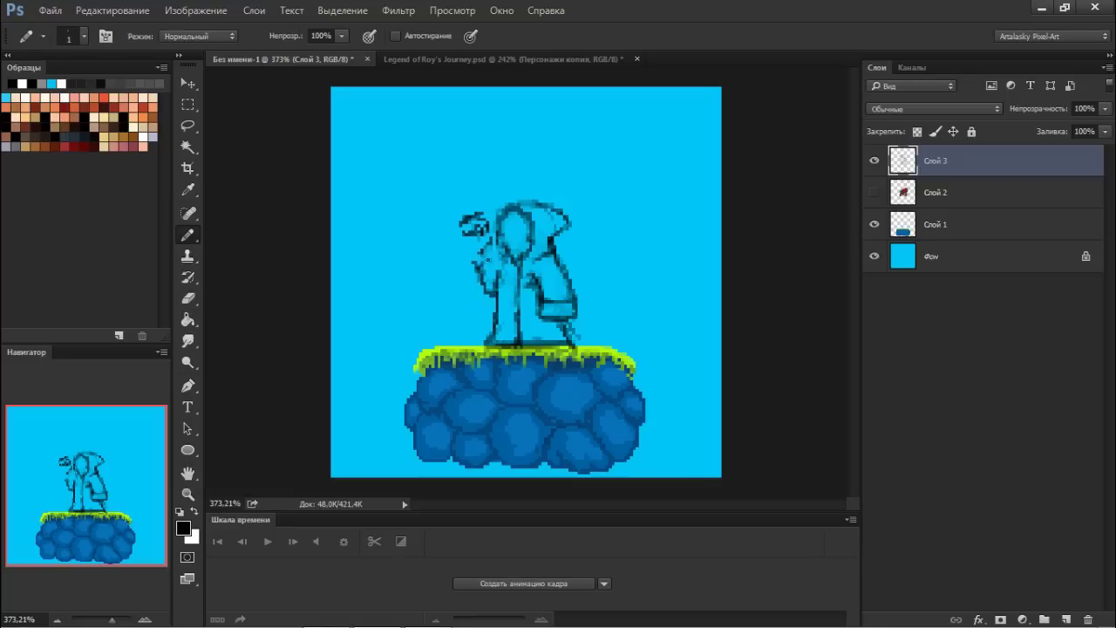
mouse_move(495, 244)
left_mouse_down()
mouse_move(462, 280)
mouse_move(476, 247)
mouse_move(466, 255)
mouse_move(462, 279)
mouse_move(476, 288)
mouse_move(462, 260)
mouse_move(479, 298)
mouse_move(480, 261)
mouse_move(466, 274)
left_mouse_up()
key("e")
key("b")
key("e")
key("b")
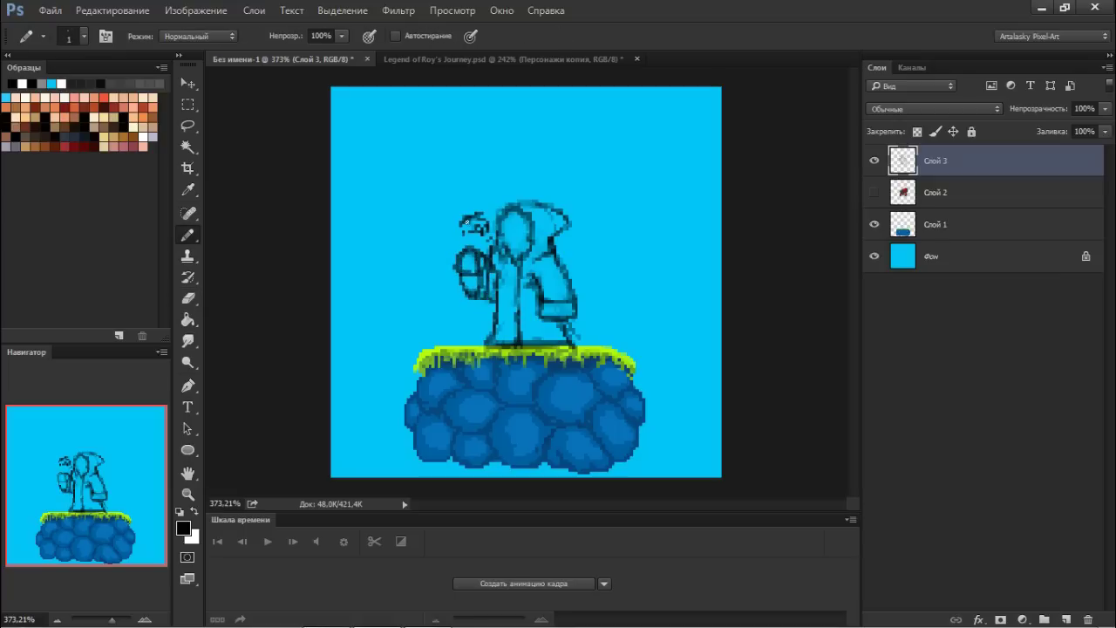
key("e")
key("b")
Sketch the raised fist, a scythe blade curving left, and the staff below
mouse_move(486, 211)
left_mouse_down()
mouse_move(463, 234)
mouse_move(476, 189)
left_mouse_up()
key("e")
key("b")
mouse_move(477, 248)
left_mouse_down()
mouse_move(471, 188)
mouse_move(420, 210)
mouse_move(412, 245)
left_mouse_up()
left_click_drag(471, 176, 414, 241)
mouse_move(419, 202)
left_mouse_down()
mouse_move(478, 177)
mouse_move(491, 200)
left_mouse_up()
key("e")
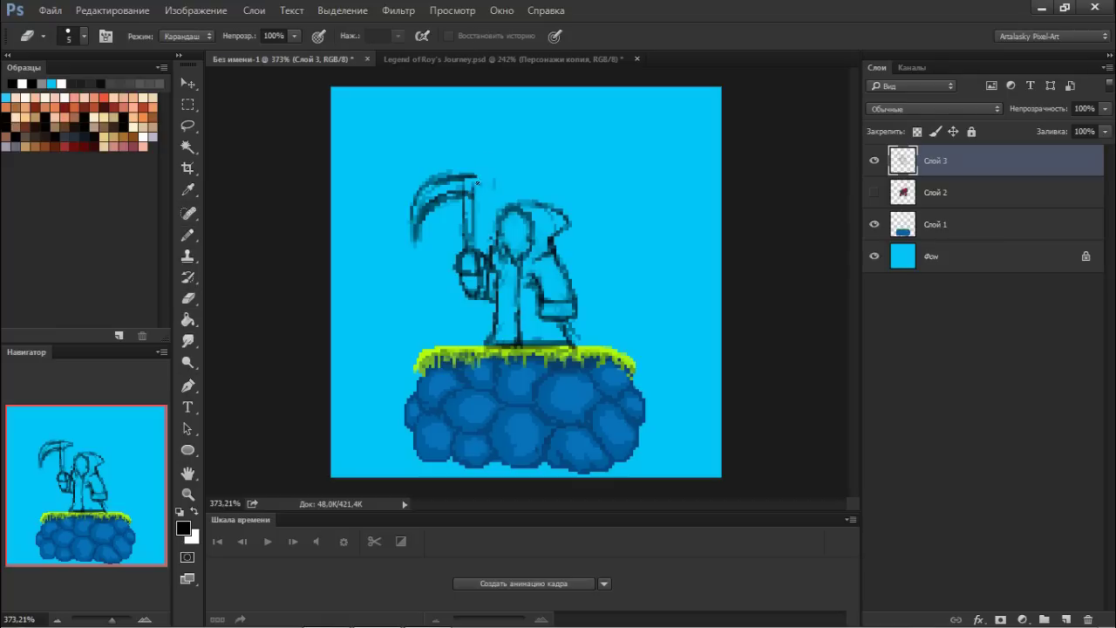
key("b")
left_click_drag(460, 279, 462, 347)
Darken the hood and body lines, rework the sleeve and hand, and replace the face oval with hood lines
left_click_drag(515, 256, 515, 340)
mouse_move(554, 239)
left_mouse_down()
mouse_move(567, 209)
mouse_move(499, 240)
mouse_move(540, 261)
left_mouse_up()
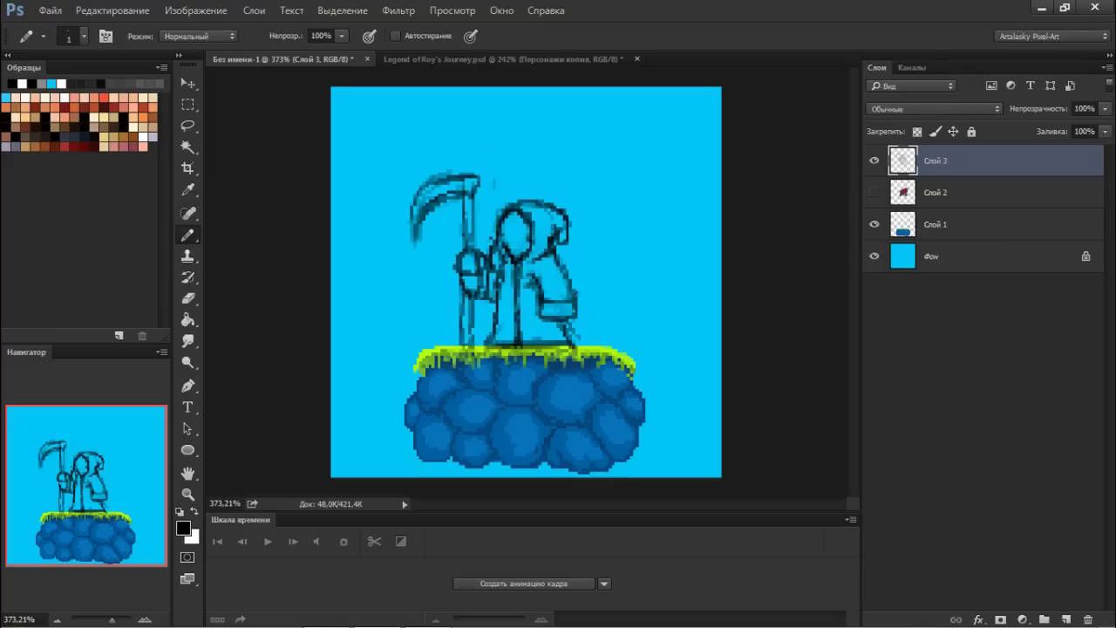
key("e")
mouse_move(580, 297)
left_mouse_down()
mouse_move(568, 337)
mouse_move(571, 324)
left_mouse_up()
key("b")
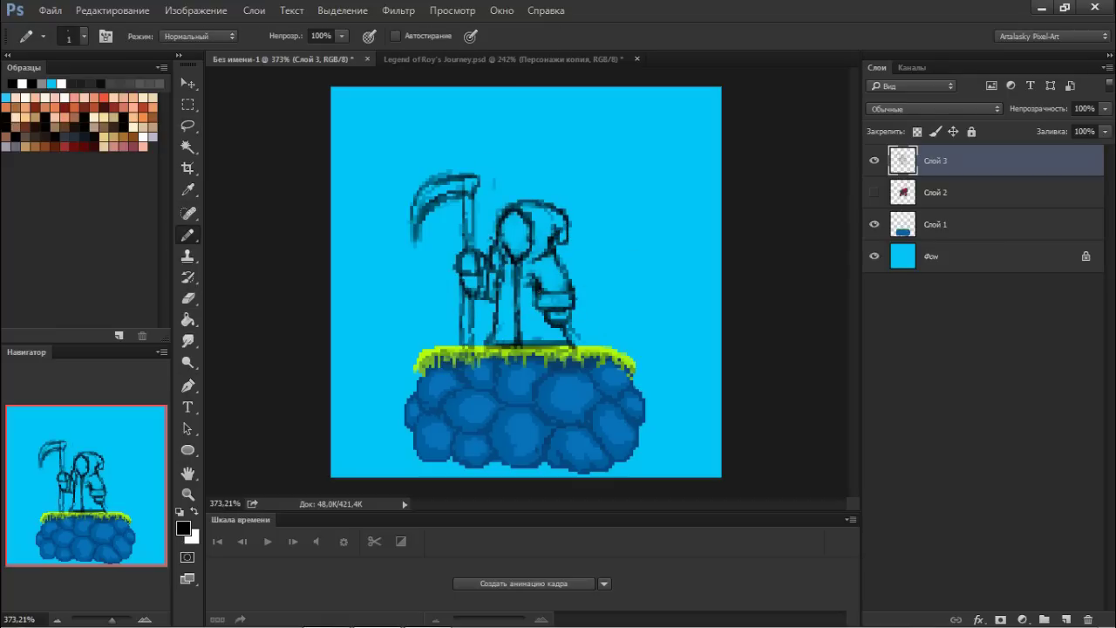
key("e")
mouse_move(502, 213)
left_mouse_down()
mouse_move(539, 233)
mouse_move(530, 204)
mouse_move(539, 261)
mouse_move(516, 223)
mouse_move(526, 261)
left_mouse_up()
key("b")
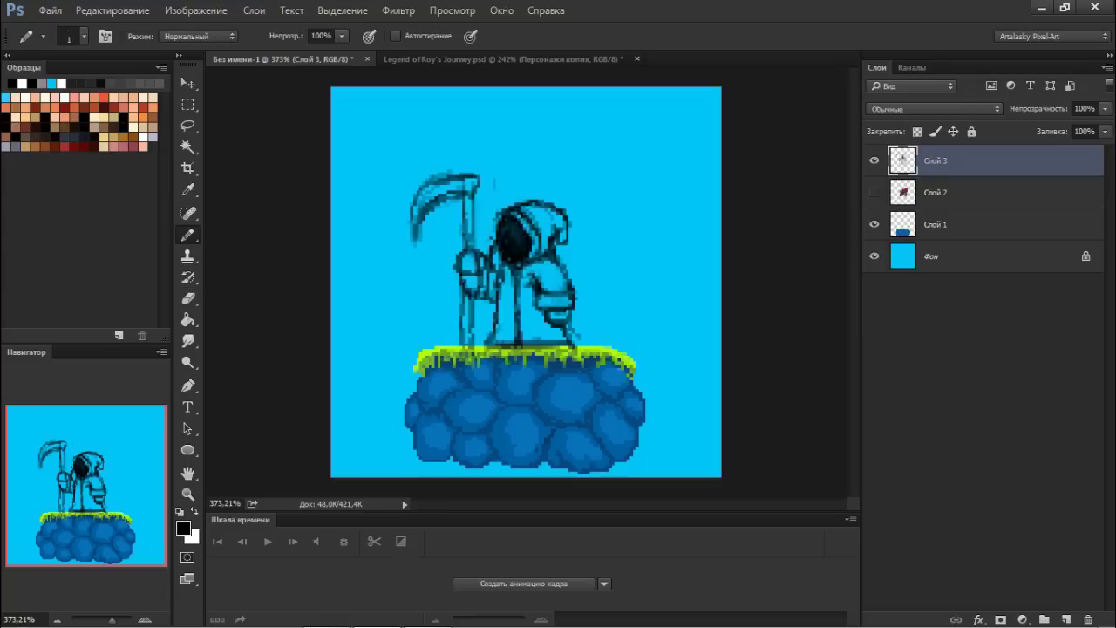
Select the hood with an elliptical marquee and move it up about 45 px
left_click(874, 192)
key("m")
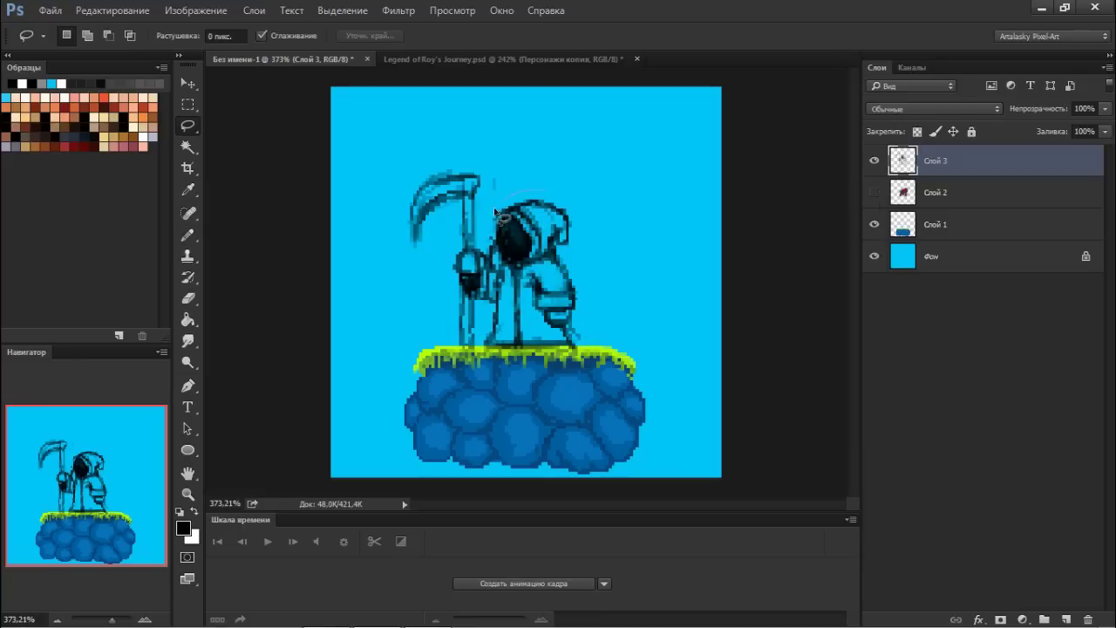
left_click_drag(493, 190, 591, 255)
key("ctrl+t")
left_click_drag(589, 203, 589, 164)
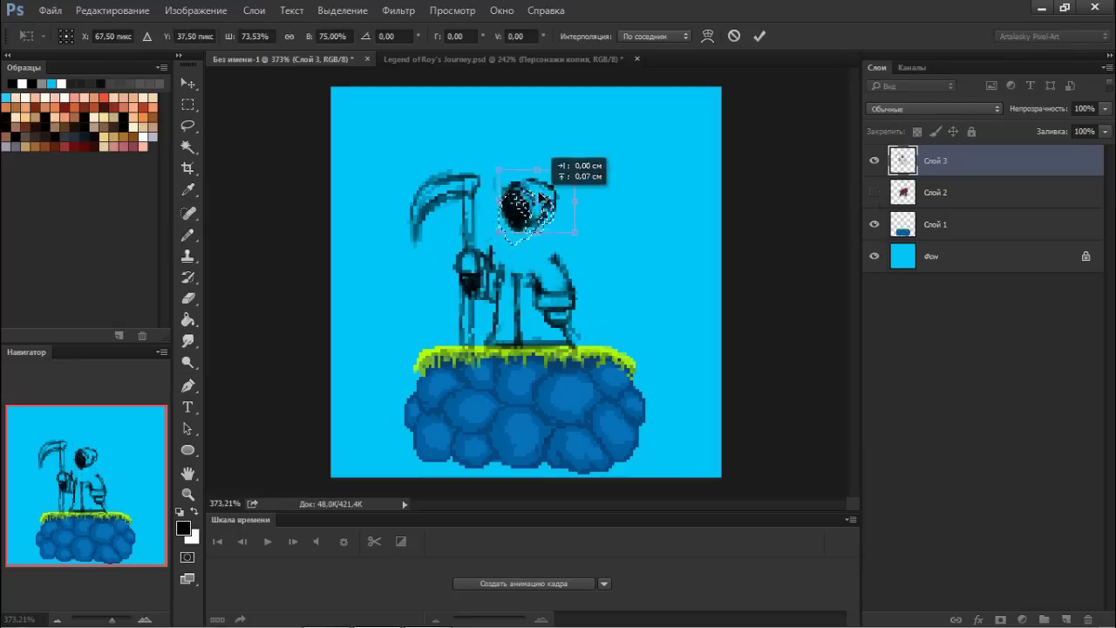
key("Return")
Duplicate the sketch to Слой 3 копия and reposition the hood onto the body
key("l")
key("ctrl+j")
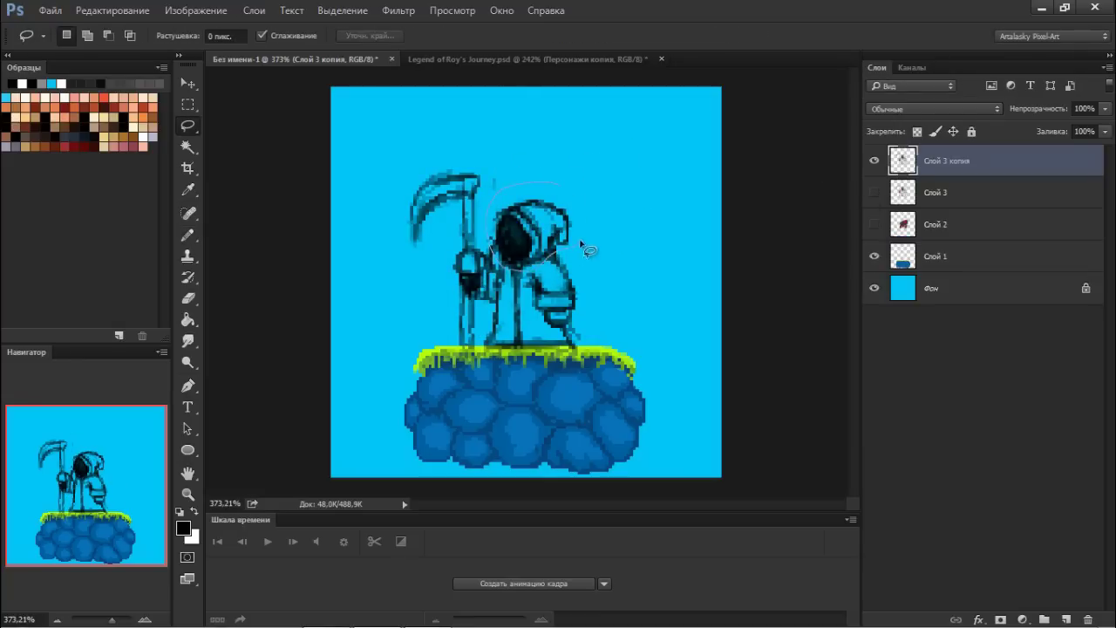
key("ctrl+t")
left_click_drag(540, 225, 541, 186)
key("Return")
left_click_drag(471, 235, 569, 251)
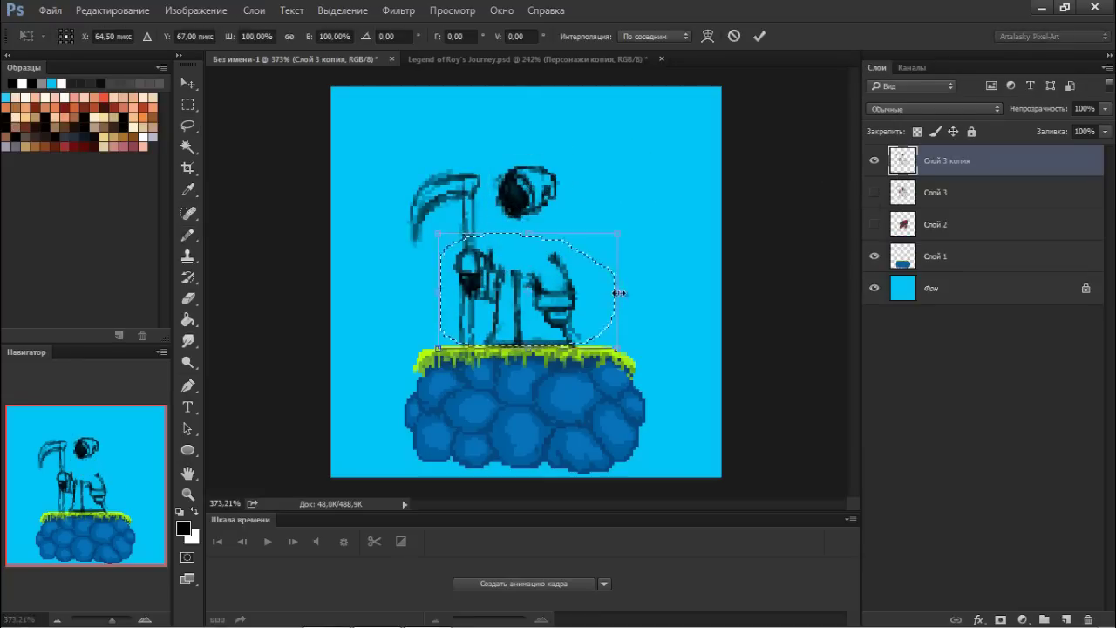
key("ctrl+d")
Draw a vertical robe line down the body and a stroke near the hood
key("b")
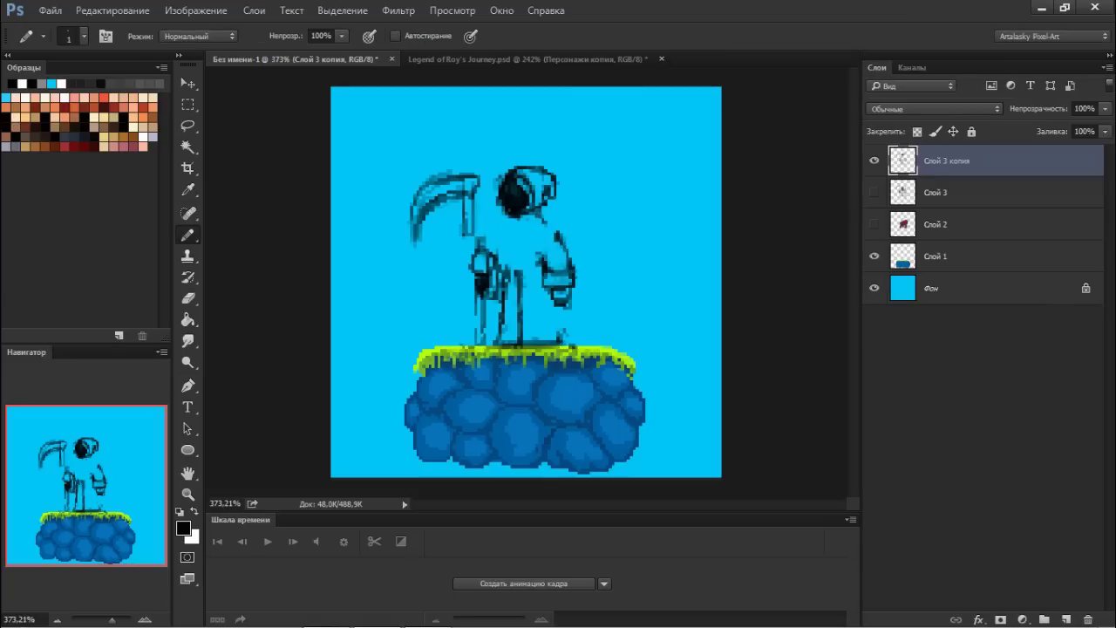
left_click_drag(520, 214, 519, 319)
left_click_drag(542, 216, 573, 340)
key("e")
key("b")
key("e")
key("b")
key("e")
key("b")
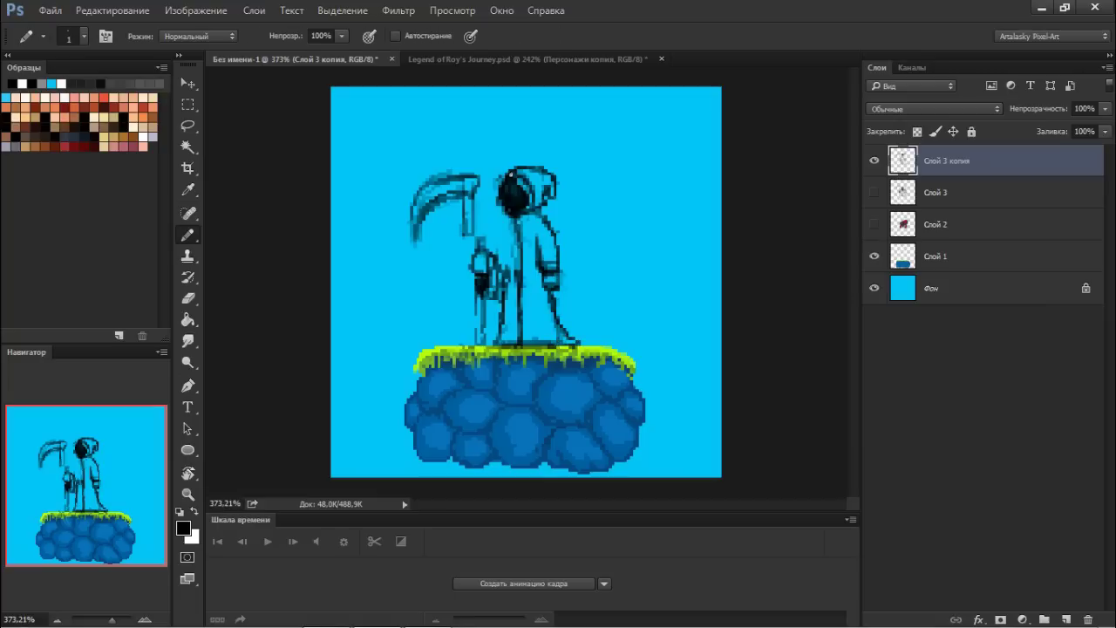
key("e")
key("b")
Redraw the hood and robe outlines darker, erasing along the robe edge
mouse_move(521, 166)
left_mouse_down()
mouse_move(504, 195)
mouse_move(502, 256)
mouse_move(519, 305)
left_mouse_up()
key("e")
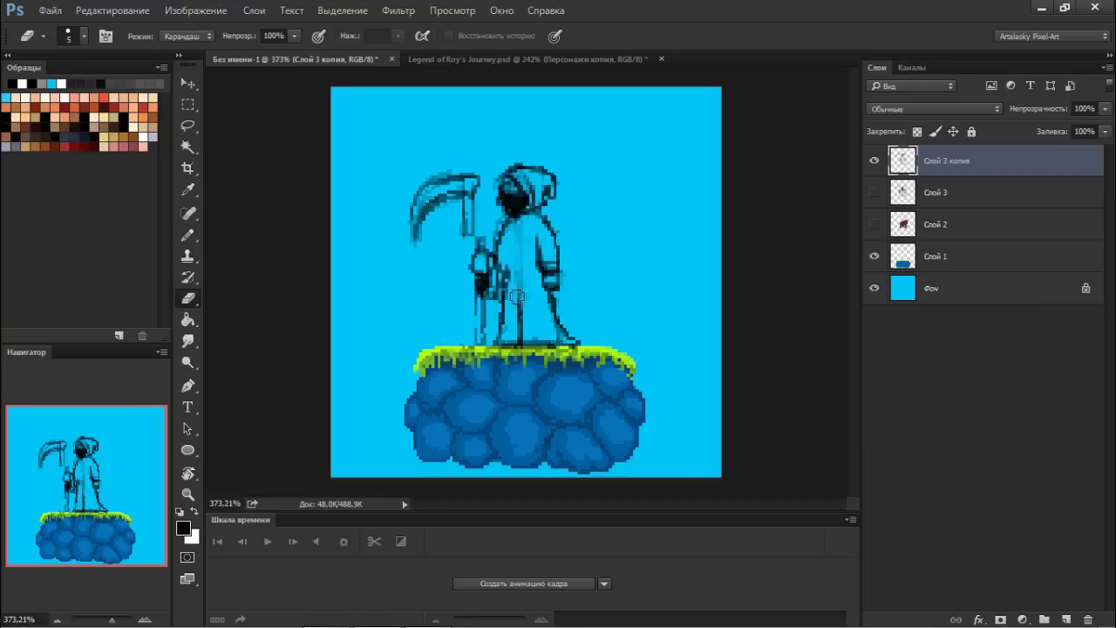
key("b")
left_click_drag(509, 214, 537, 221)
key("e")
mouse_move(532, 175)
left_mouse_down()
mouse_move(536, 224)
mouse_move(521, 302)
left_mouse_up()
key("b")
left_click_drag(520, 216, 519, 312)
key("e")
Replace the old scythe with a thin tall staff and a curved blade
left_click_drag(419, 175, 471, 235)
key("b")
left_click_drag(478, 157, 479, 250)
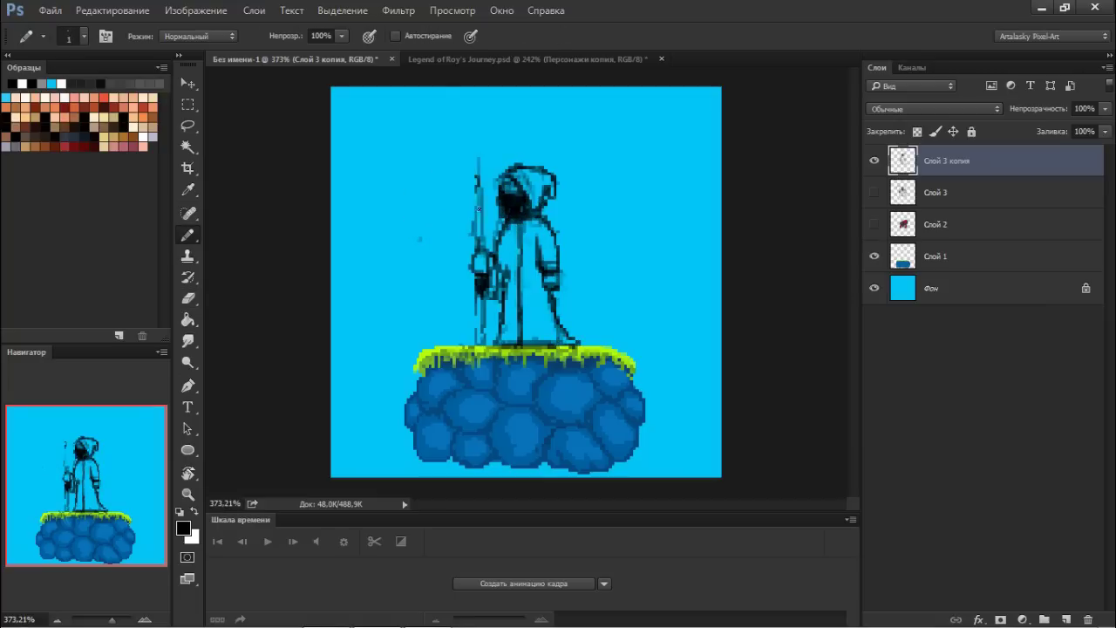
left_click_drag(478, 209, 479, 251)
mouse_move(453, 179)
left_mouse_down()
mouse_move(427, 243)
mouse_move(454, 180)
left_mouse_up()
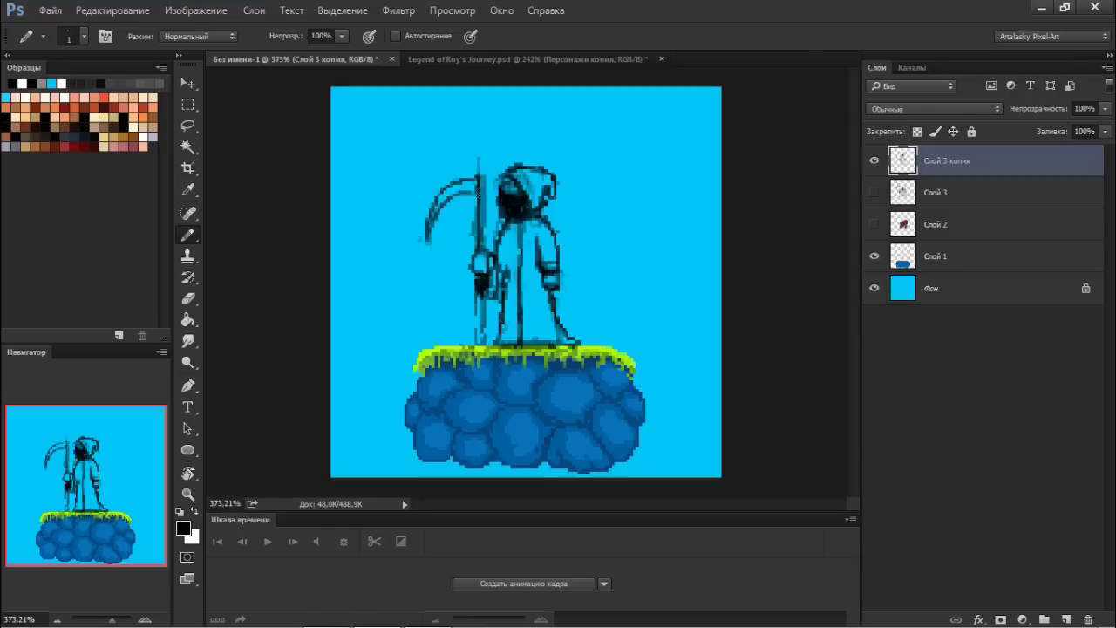
left_click_drag(478, 288, 477, 345)
left_click_drag(483, 174, 484, 251)
Lasso the scythe and nudge it upward, then darken the staff and add a robe fold
key("l")
left_click_drag(479, 162, 485, 237)
left_click_drag(484, 191, 485, 170)
key("ctrl+d")
key("b")
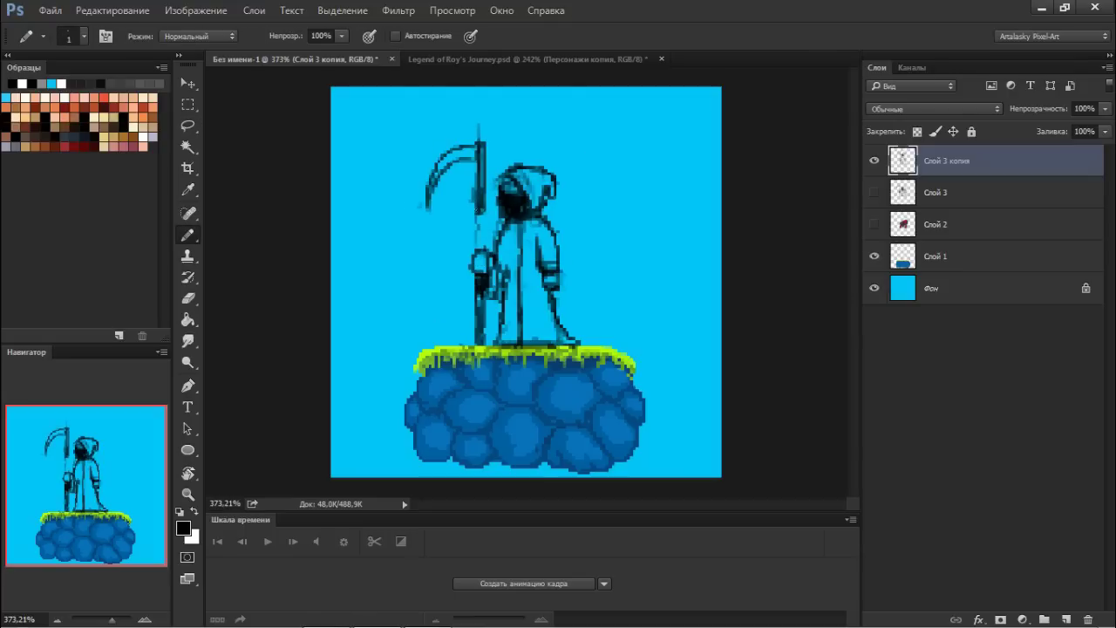
left_click_drag(480, 251, 483, 193)
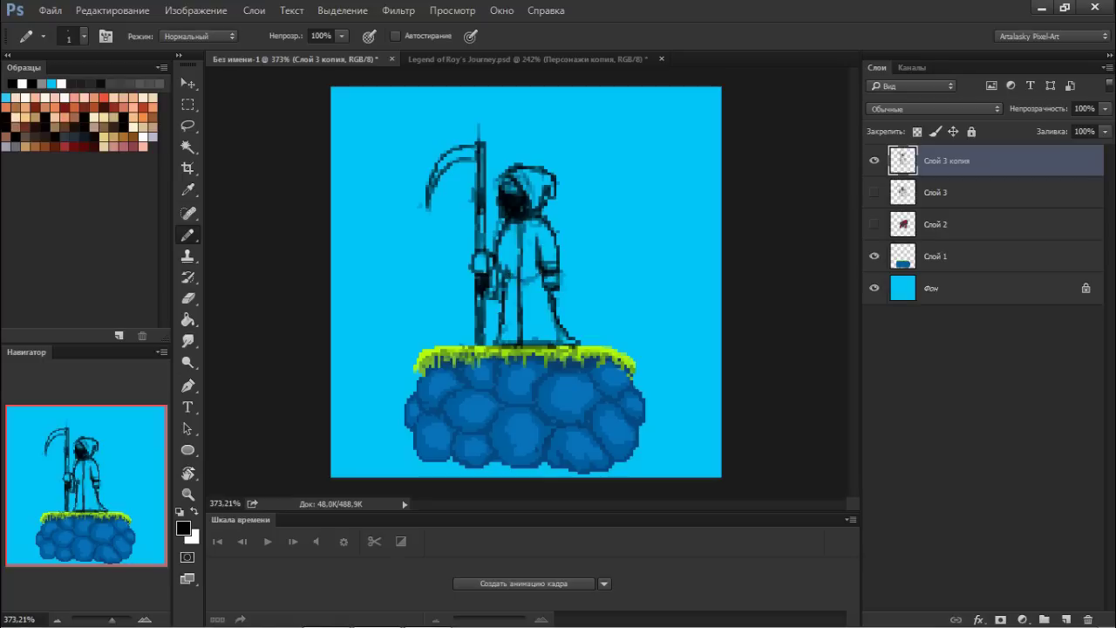
left_click_drag(505, 236, 505, 271)
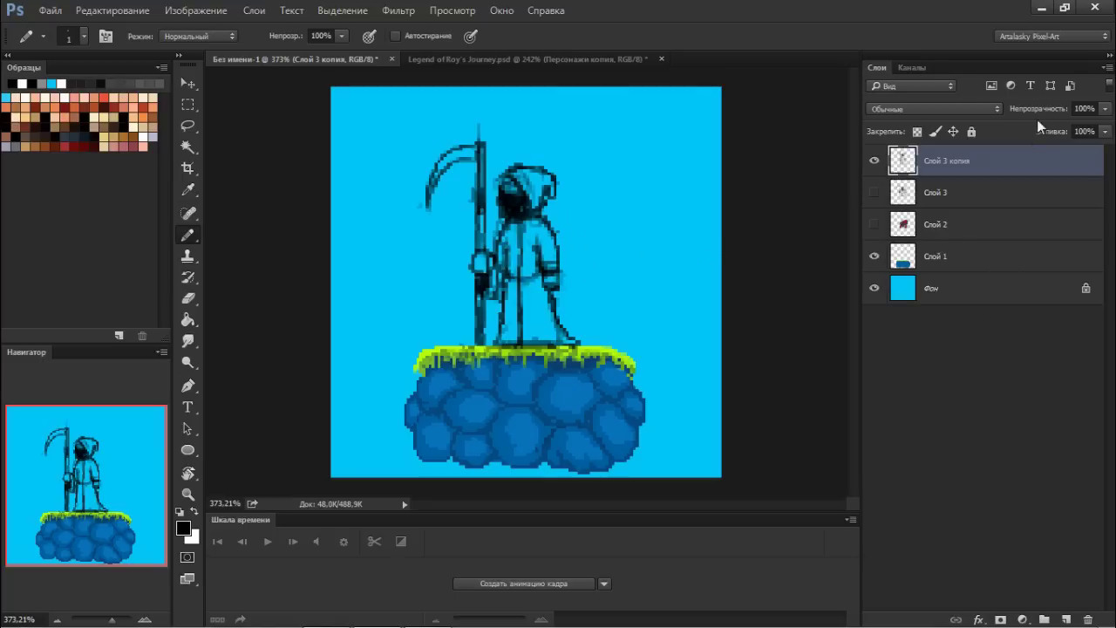
Lower the sketch layer's Fill and Opacity to fade it into a guide
left_click(1104, 132)
left_click_drag(1061, 149, 1056, 149)
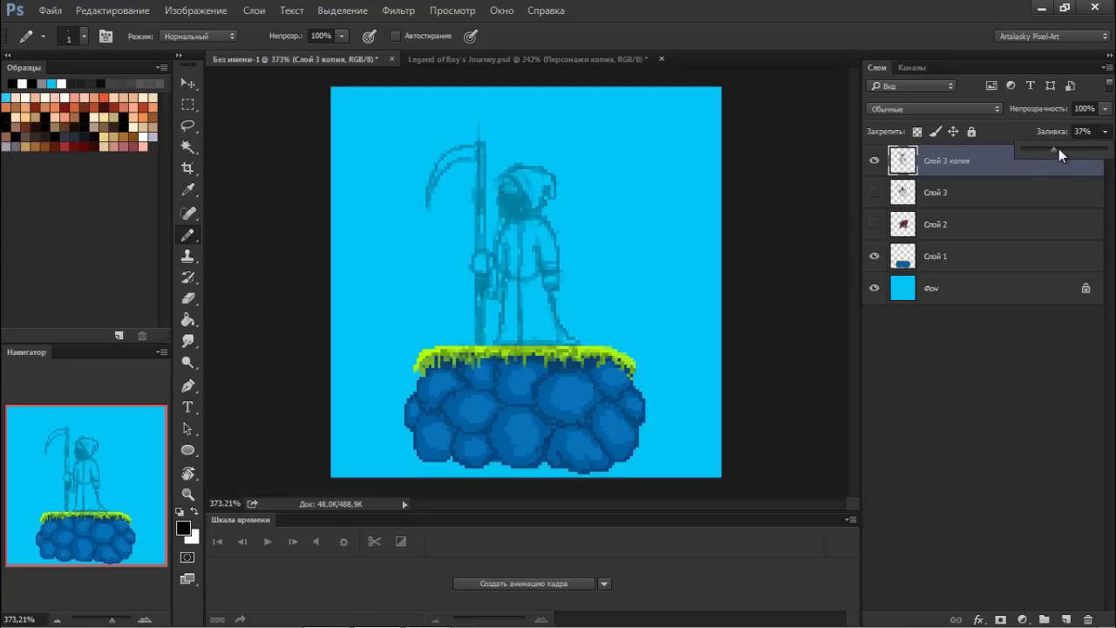
mouse_move(1055, 151)
left_mouse_down()
mouse_move(1105, 149)
mouse_move(1049, 124)
left_mouse_up()
left_click(1104, 108)
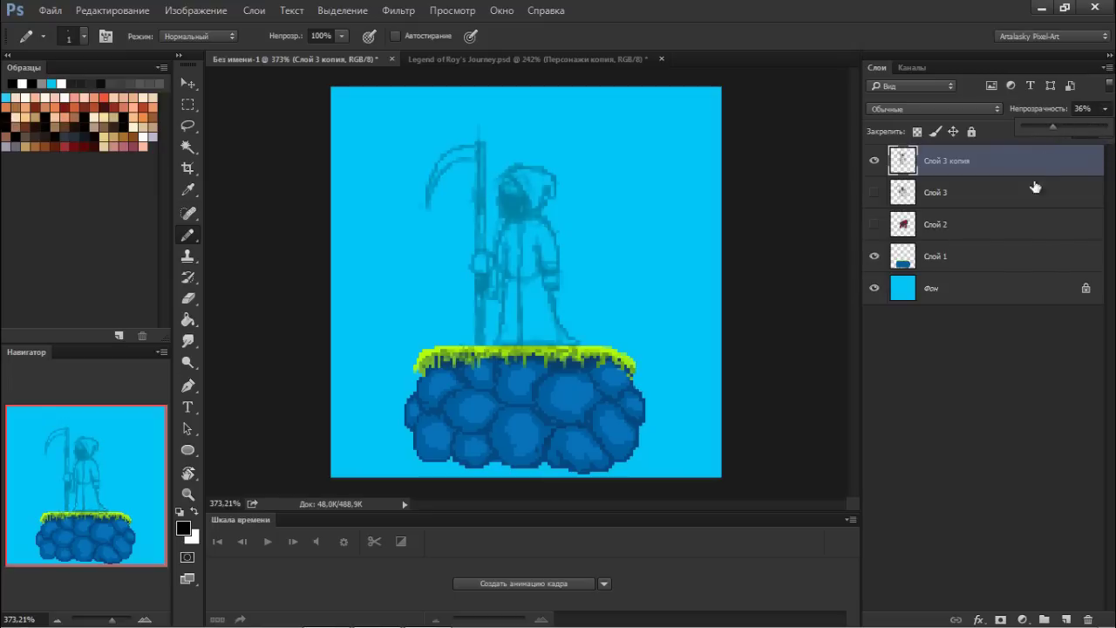
Add empty Слой 4 above the sketch, zoom in, and disable the brush's Transfer option
left_click(1066, 619)
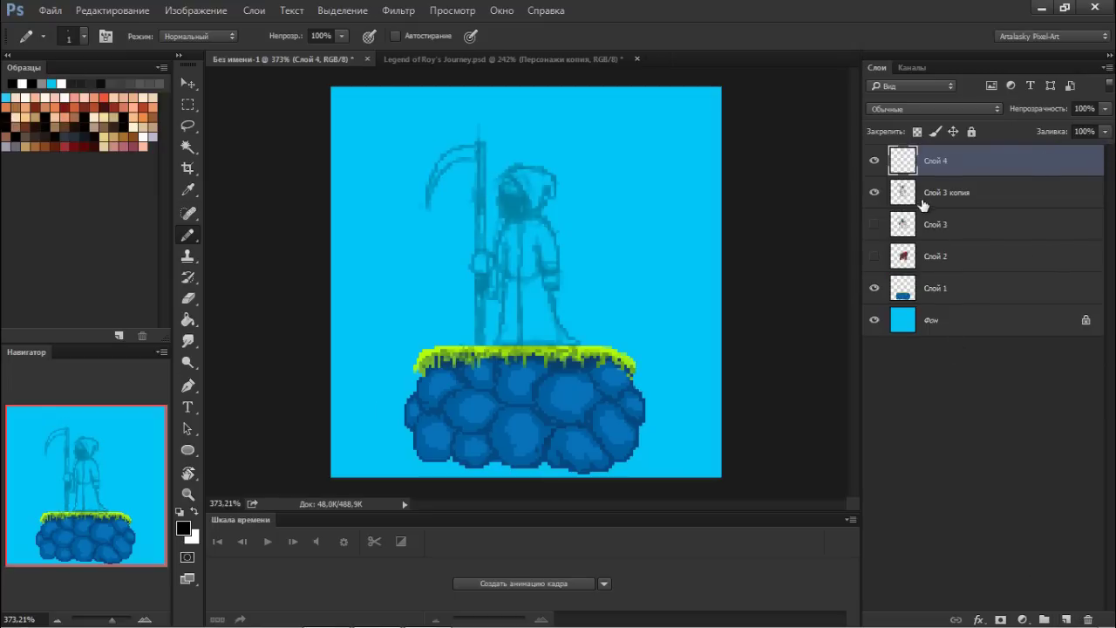
left_click_drag(526, 185, 590, 171)
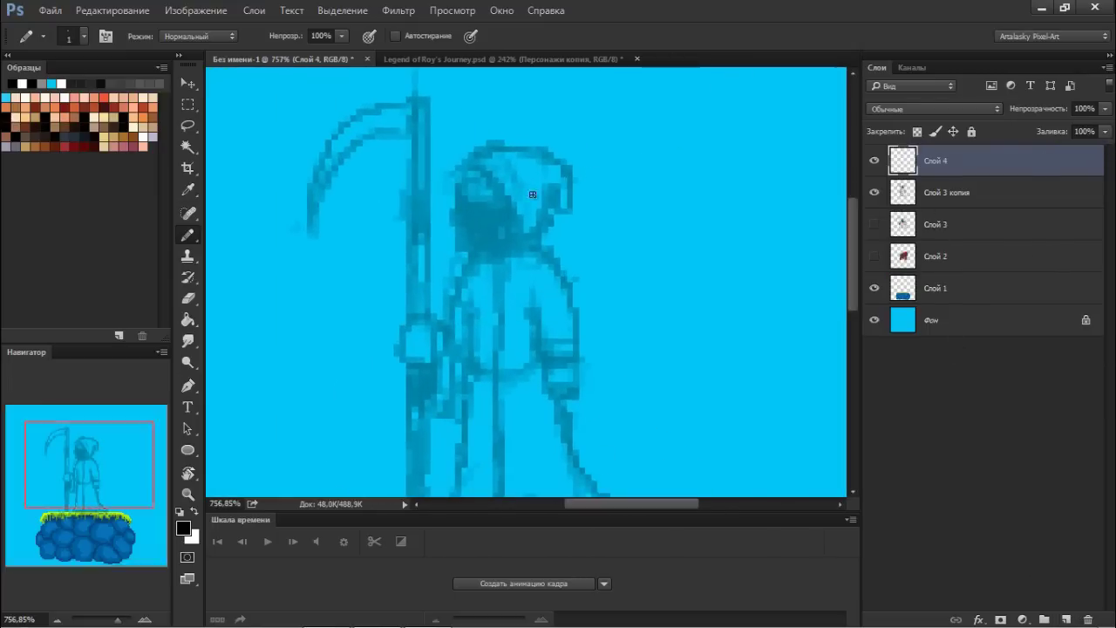
key("F5")
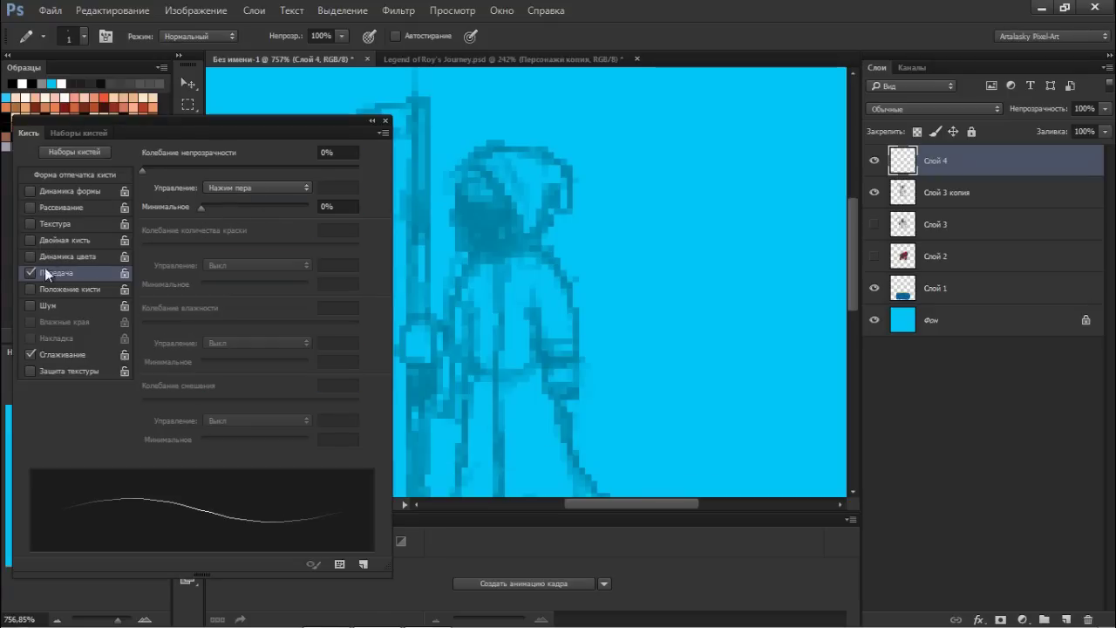
left_click(30, 272)
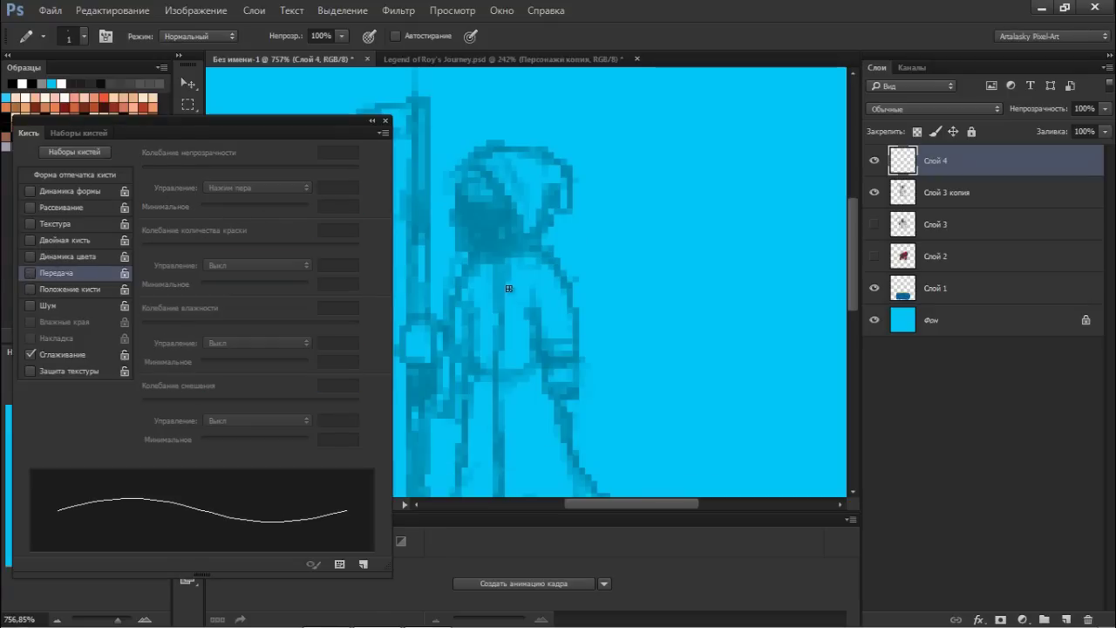
key("F5")
left_click_drag(599, 210, 563, 328)
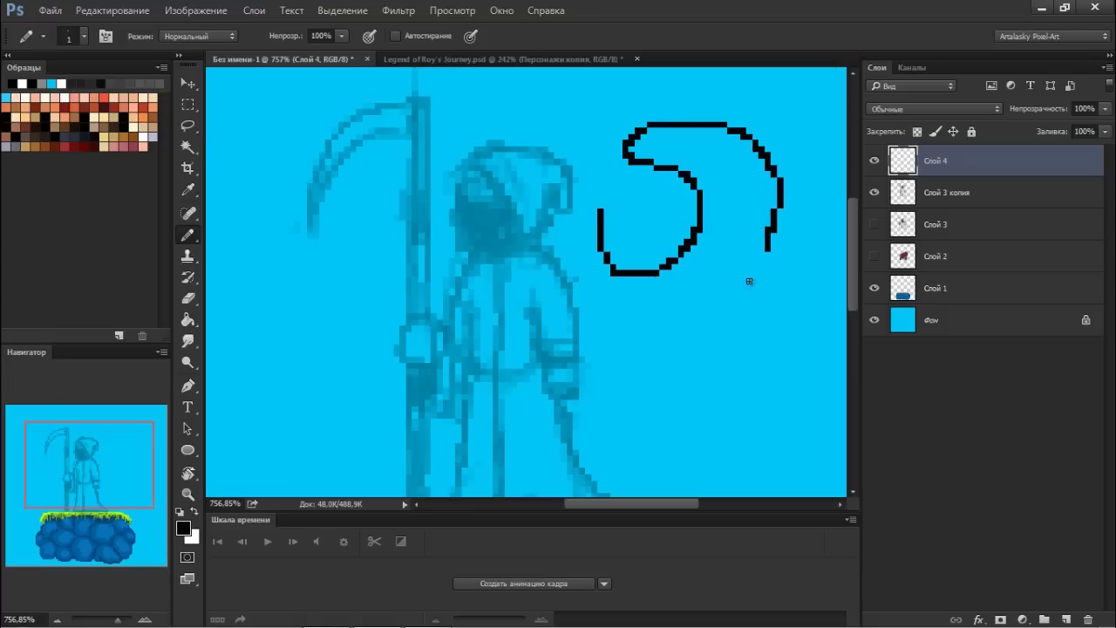
key("ctrl+z")
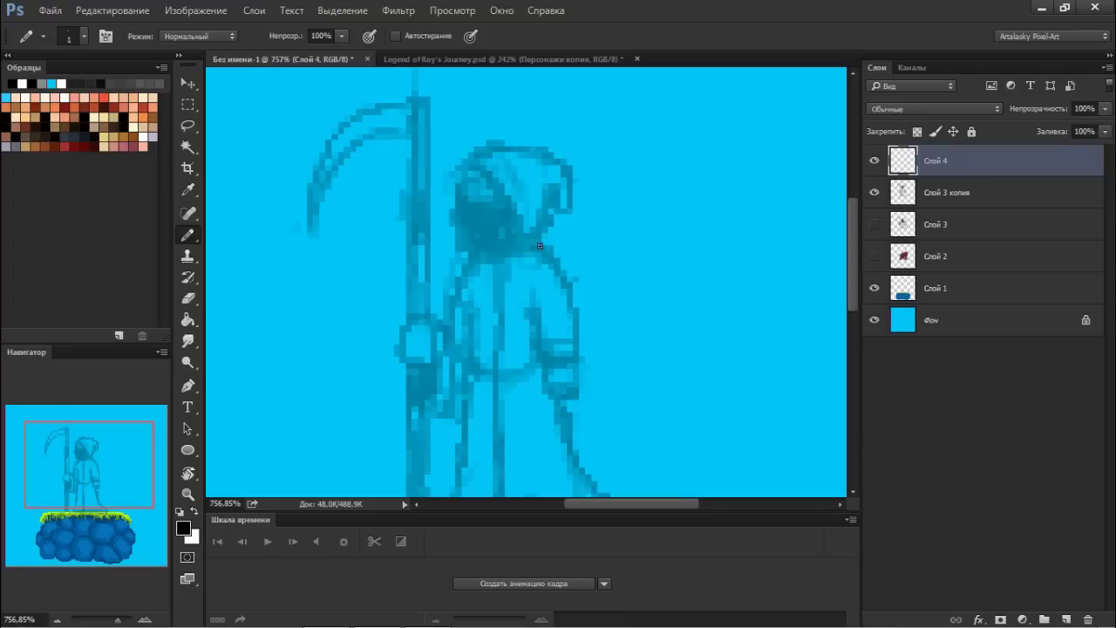
Ink the scythe's guard bands, upper shaft, and the blade's top edge and tip in black
left_click_drag(542, 234, 567, 336)
key("ctrl+z")
left_click_drag(408, 279, 430, 278)
mouse_move(430, 268)
left_mouse_down()
mouse_move(406, 268)
mouse_move(415, 133)
mouse_move(420, 190)
left_mouse_up()
mouse_move(409, 140)
left_mouse_down()
mouse_move(409, 98)
mouse_move(427, 143)
mouse_move(381, 131)
left_mouse_up()
left_click_drag(406, 105, 382, 104)
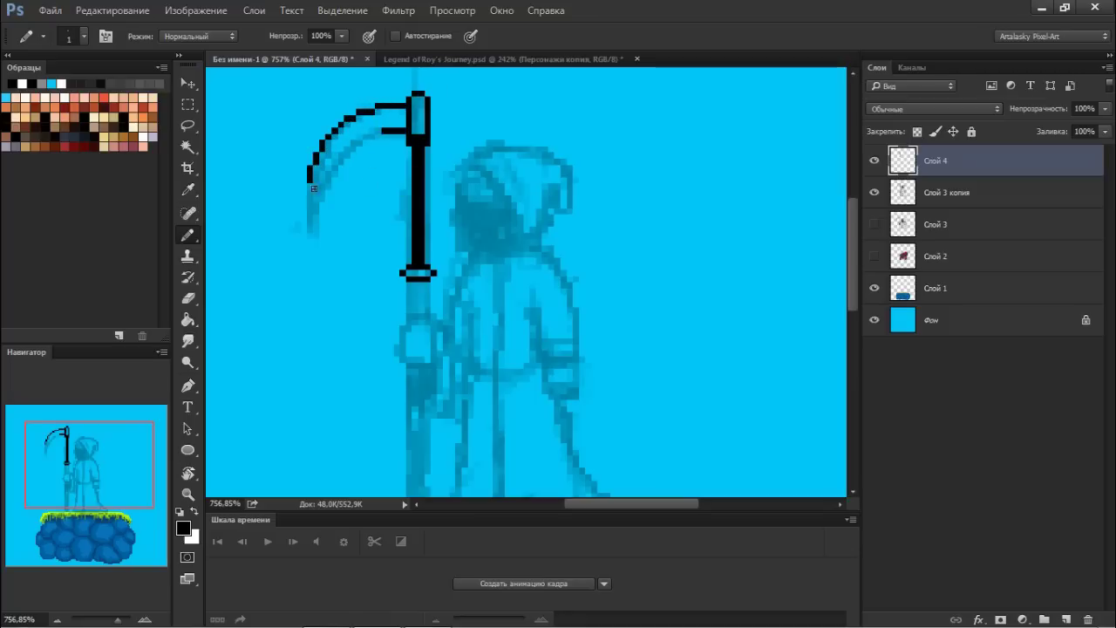
mouse_move(310, 173)
left_mouse_down()
mouse_move(316, 237)
mouse_move(327, 182)
left_mouse_up()
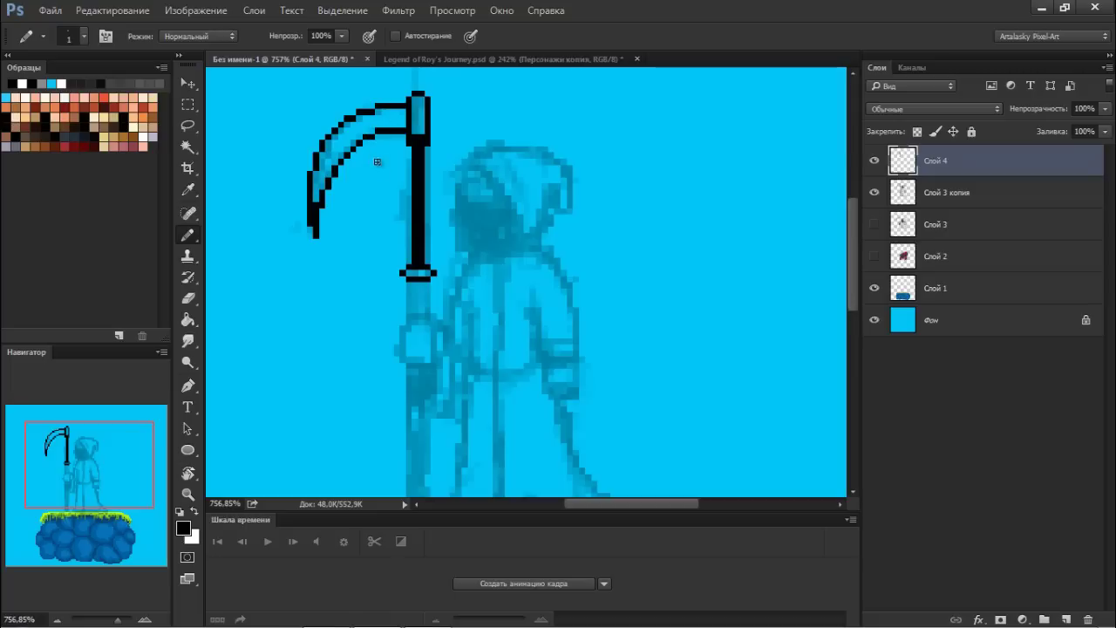
Set the Eraser brush size to 1 px, then return to the Pencil
scroll(377, 179, "down", 5)
scroll(328, 183, "up", 5)
key("e")
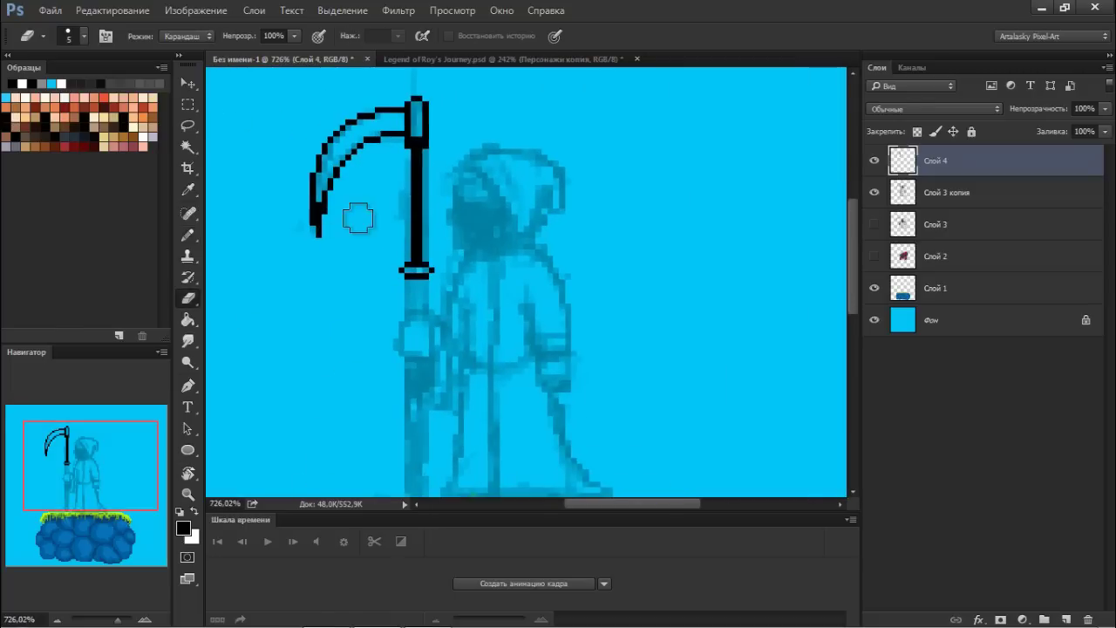
key("F5")
key("F5")
right_click(322, 225)
type("1")
key("Return")
key("b")
Extend the scythe handle down to the island and add a band on the upper handle
scroll(273, 218, "down", 5)
scroll(398, 219, "up", 5)
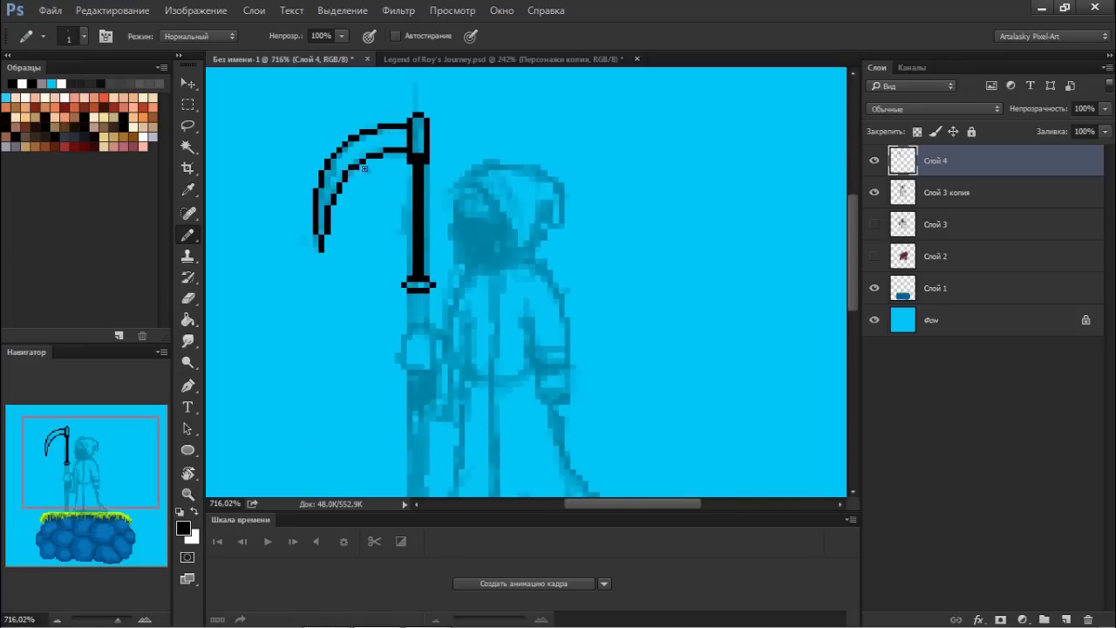
scroll(360, 175, "down", 5)
scroll(397, 270, "up", 5)
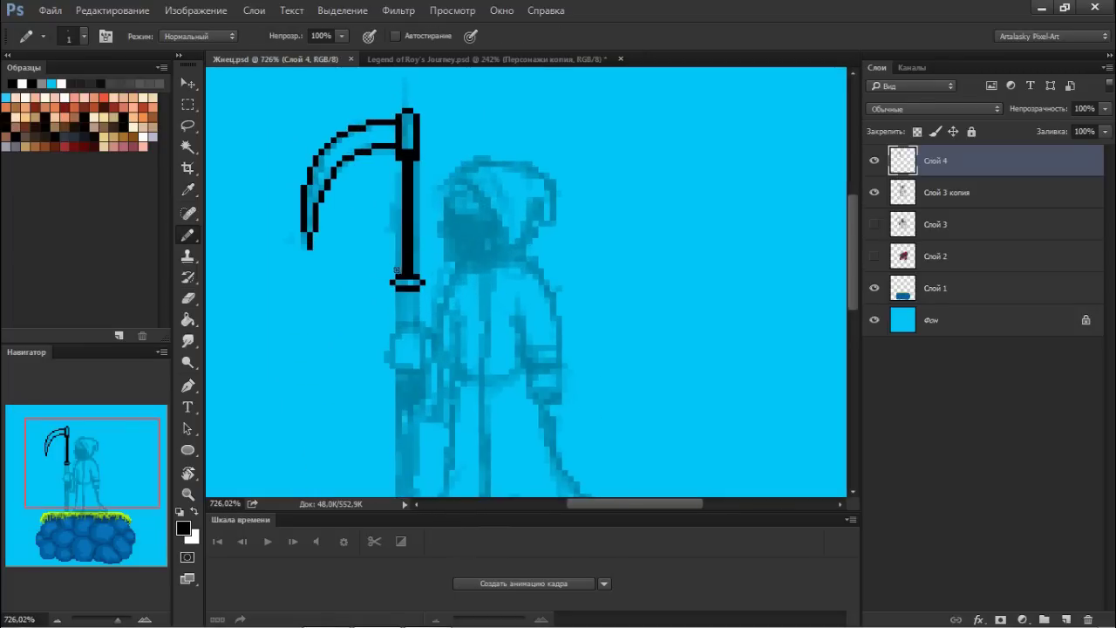
left_click_drag(405, 293, 404, 319)
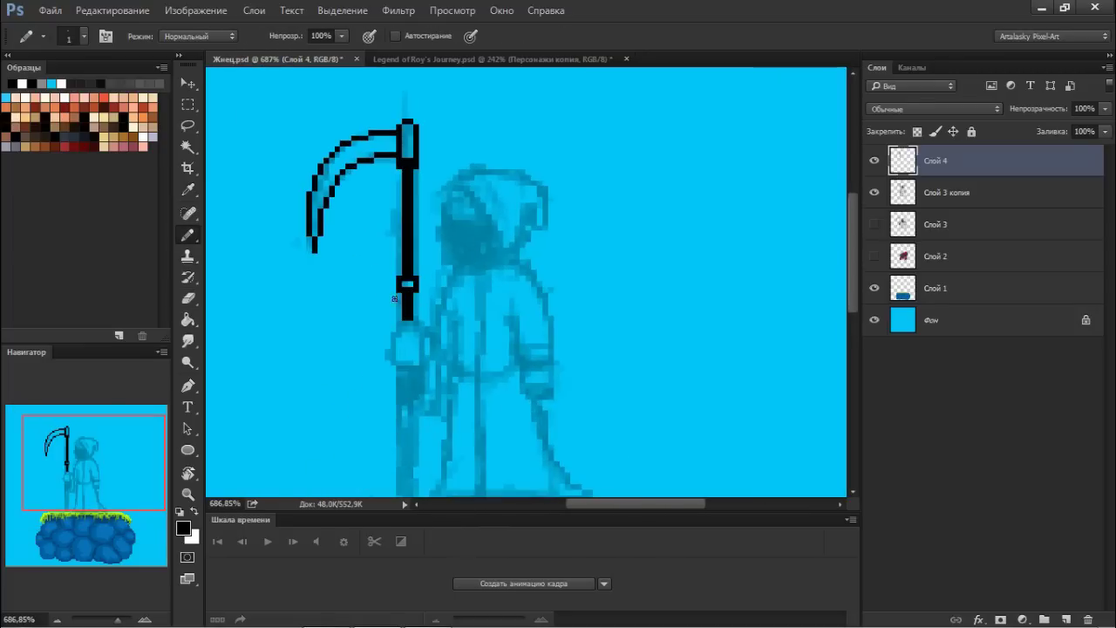
scroll(411, 250, "down", 2)
mouse_move(411, 250)
left_mouse_down()
mouse_move(411, 422)
mouse_move(416, 413)
left_mouse_up()
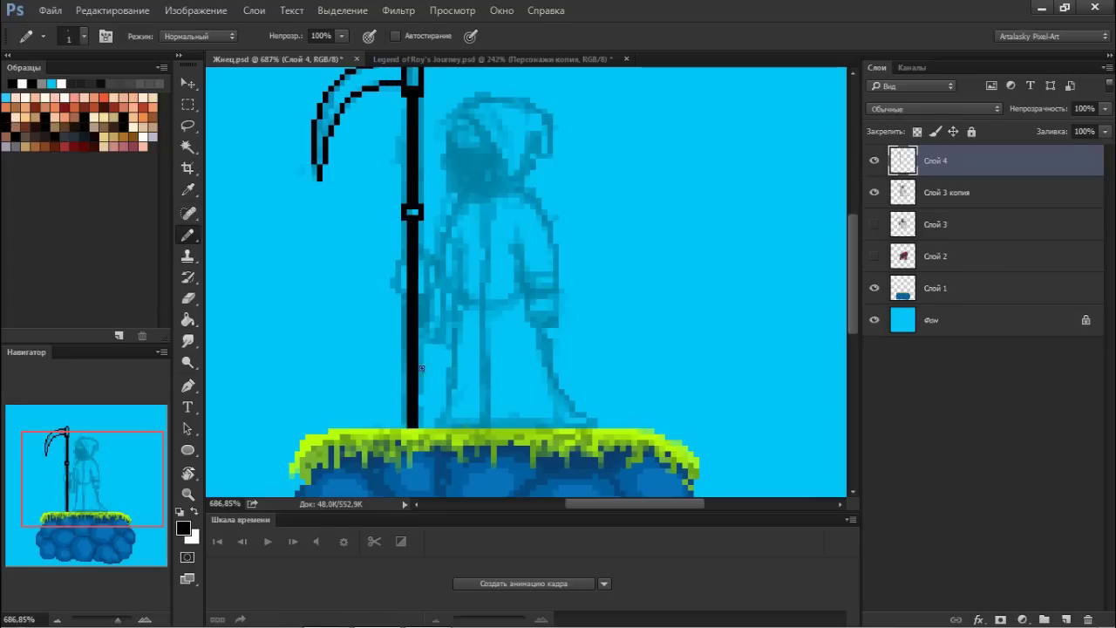
scroll(419, 279, "down", 3)
left_click_drag(416, 174, 426, 174)
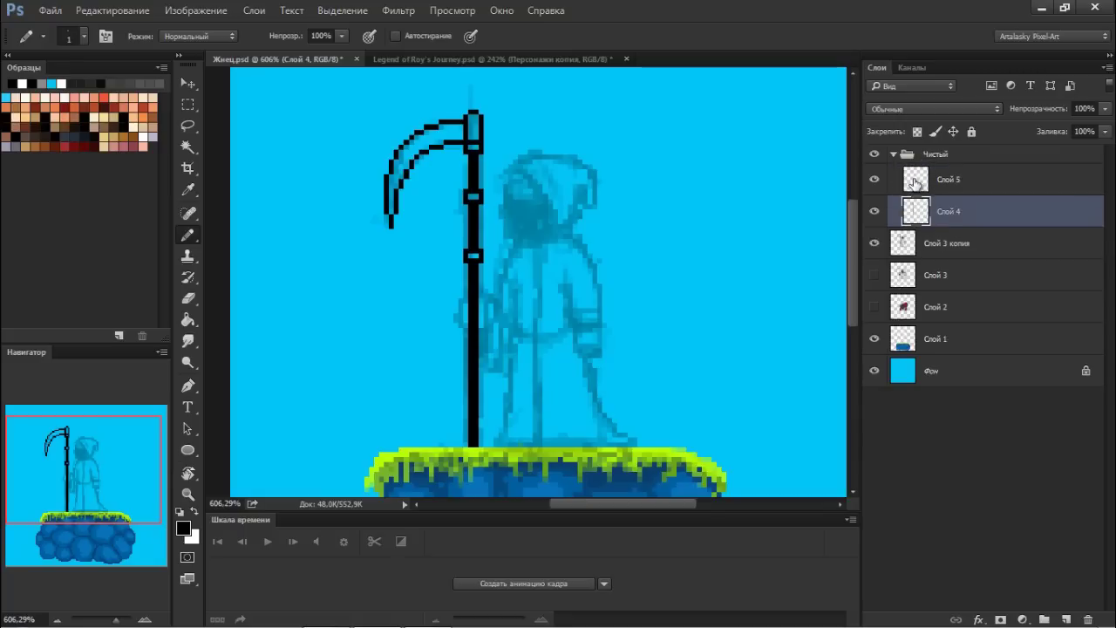
Shift the scythe artwork on Слой 4 to the left
left_click(908, 211)
key("v")
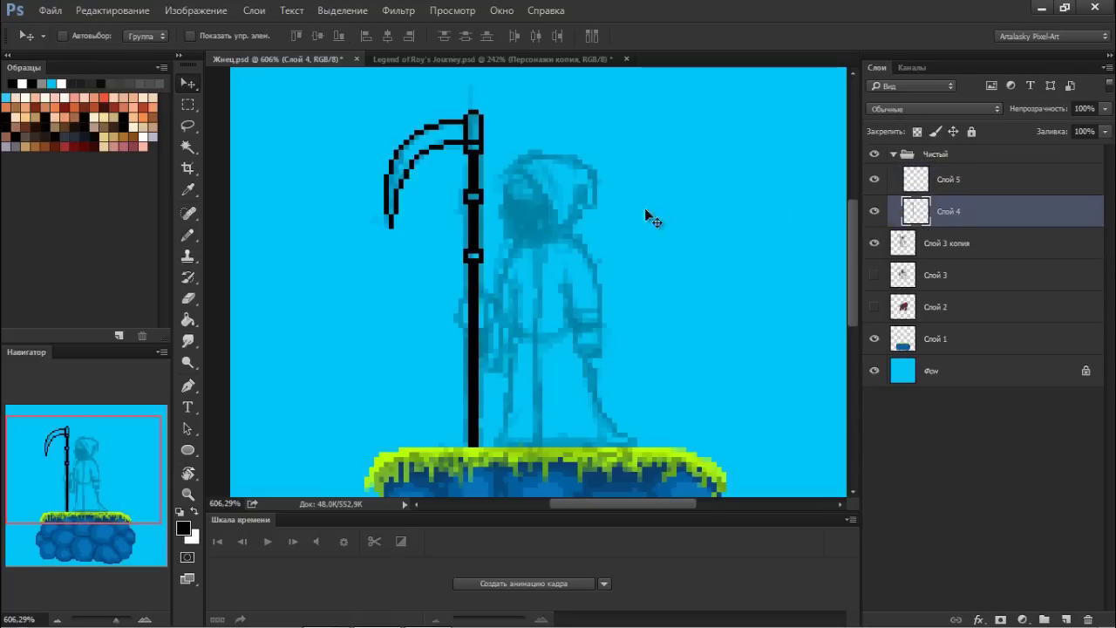
mouse_move(427, 244)
left_mouse_down()
mouse_move(339, 240)
mouse_move(529, 215)
left_mouse_up()
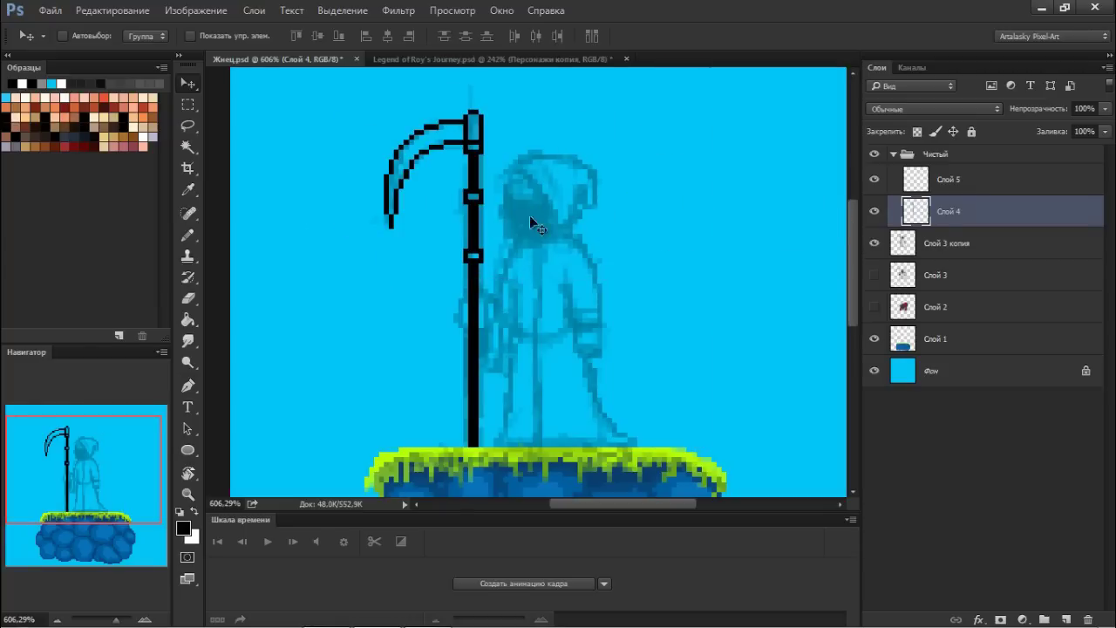
left_click(920, 178)
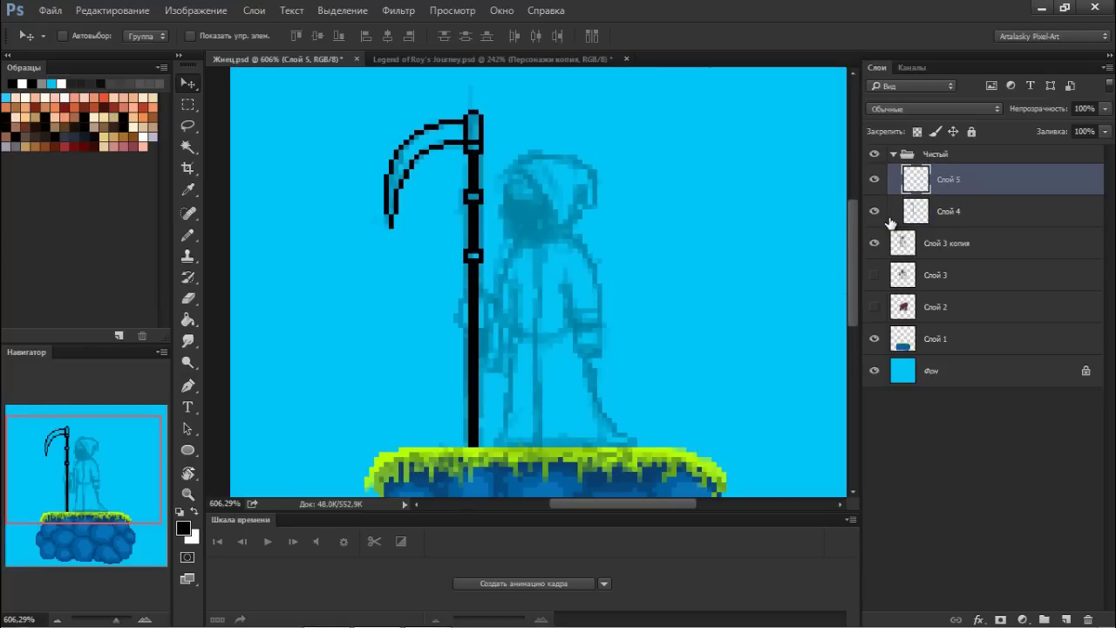
left_click(896, 223)
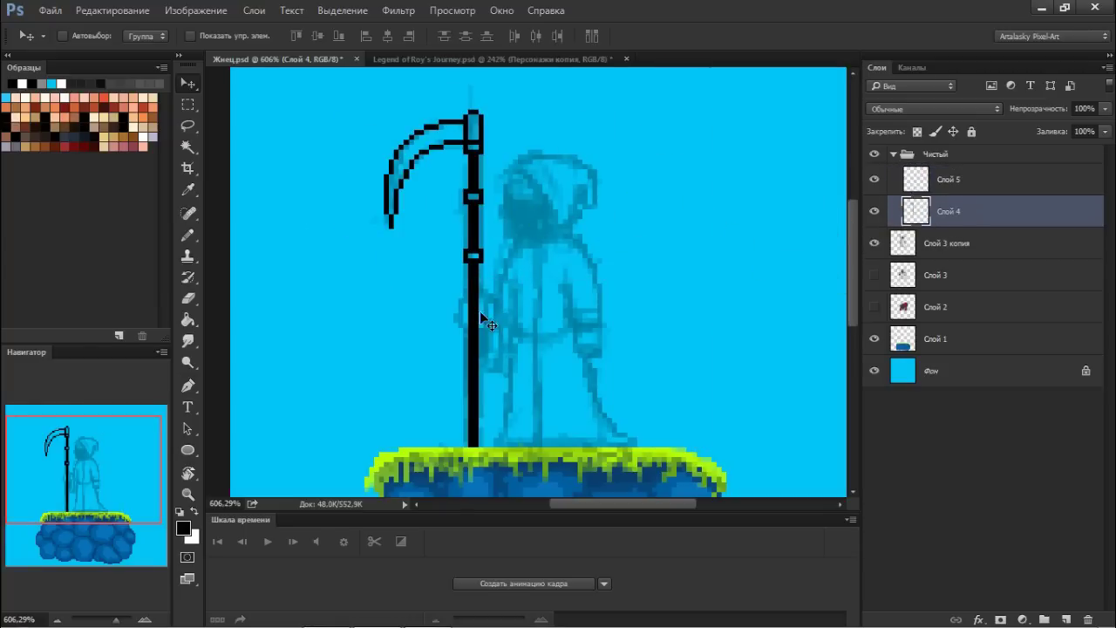
Move the lower shaft band and the staff ring further down
key("m")
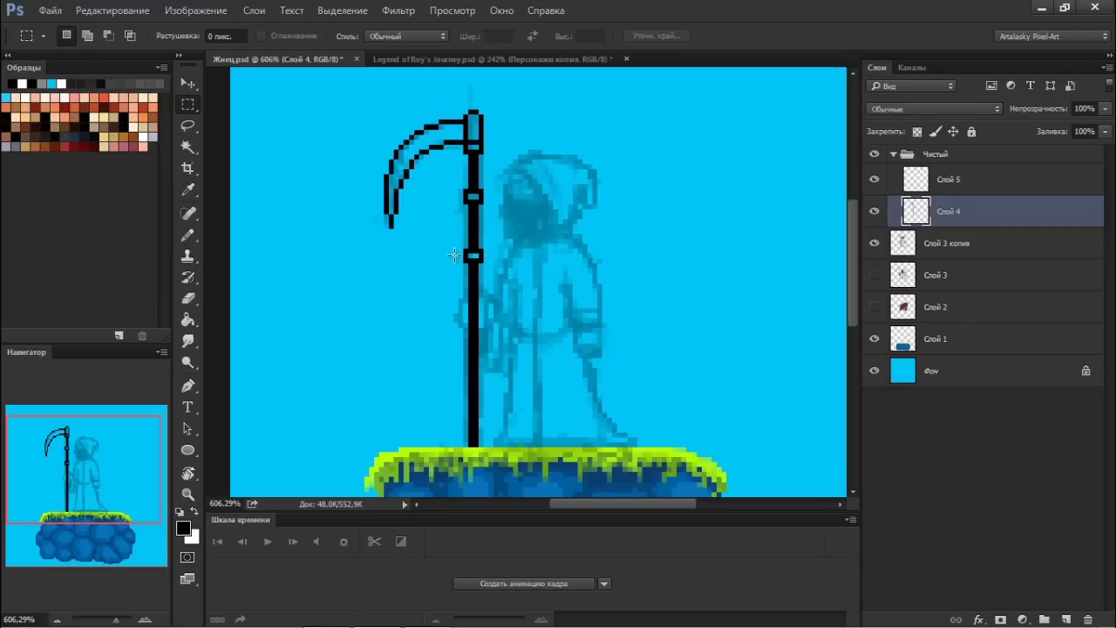
left_click_drag(473, 258, 474, 295)
key("b")
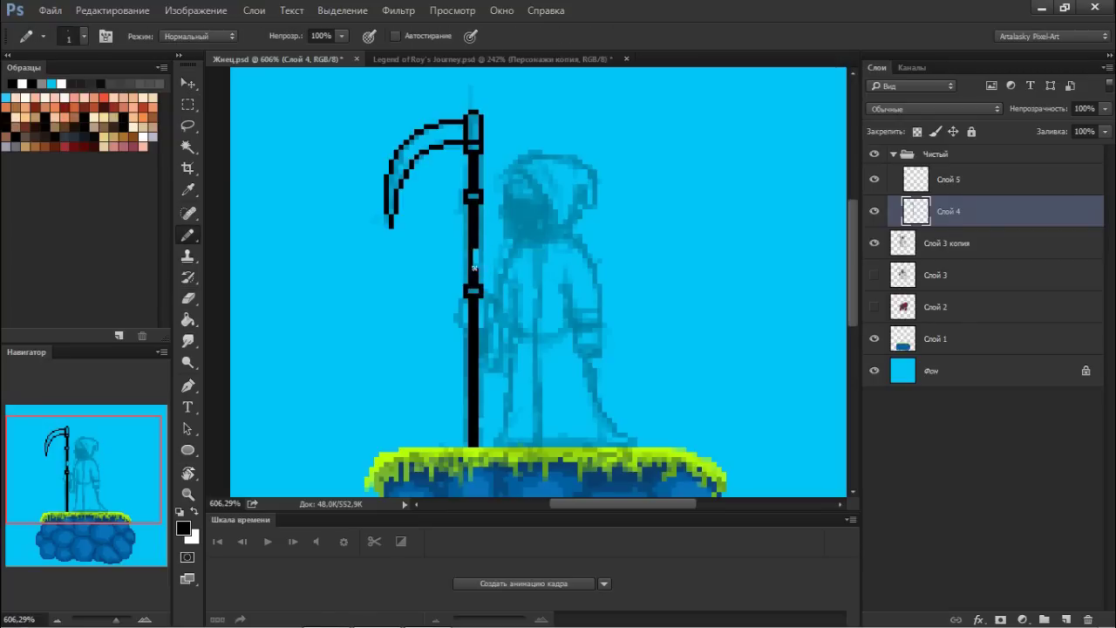
left_click_drag(473, 196, 473, 211)
Try an extra lower ring on the staff, undo it, and switch to Слой 5
key("m")
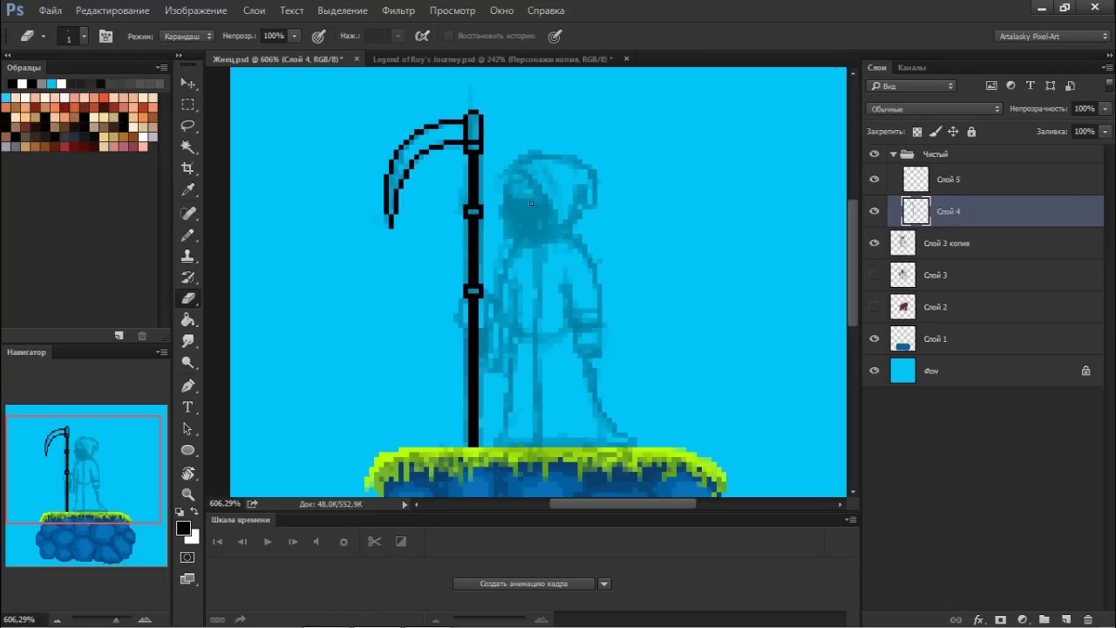
key("e")
key("b")
left_click_drag(475, 335, 480, 343)
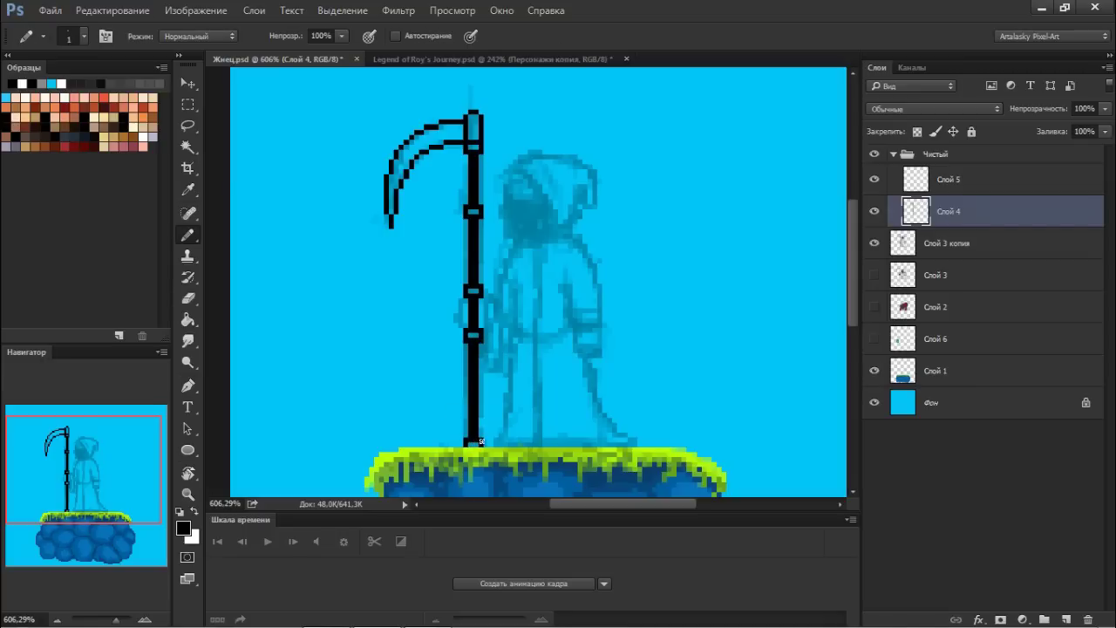
key("e")
key("ctrl+z")
key("b")
left_click(948, 179)
scroll(569, 219, "up", 1)
Outline the robe's sleeve with its cuff and the left side of the cloak
left_click_drag(564, 282, 564, 302)
mouse_move(557, 301)
left_mouse_down()
mouse_move(573, 301)
mouse_move(571, 321)
mouse_move(610, 323)
mouse_move(585, 250)
mouse_move(562, 236)
left_mouse_up()
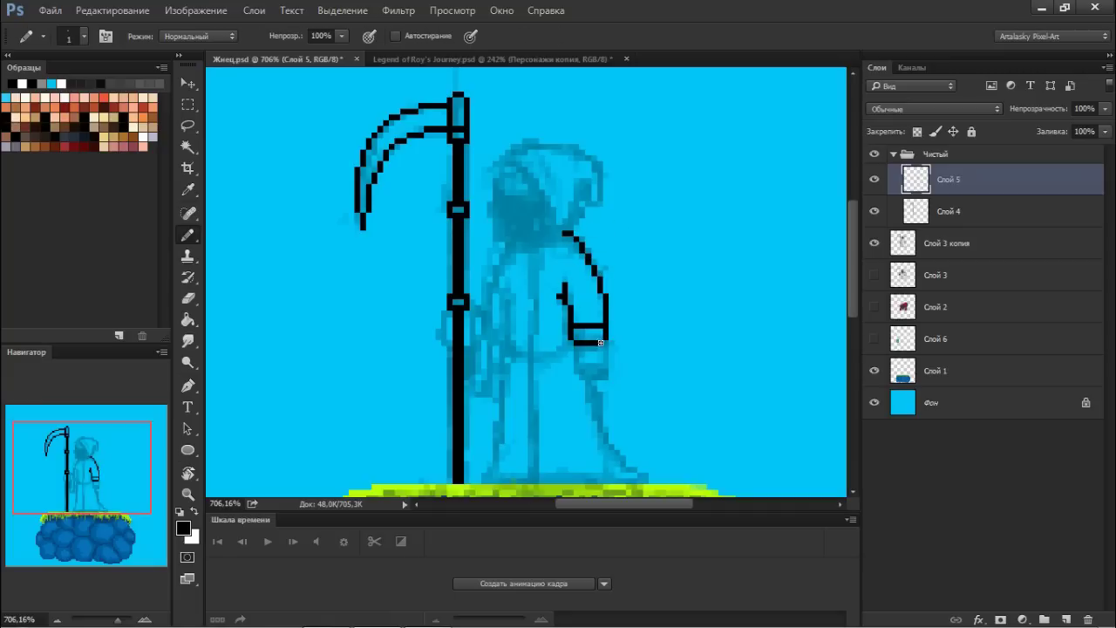
mouse_move(575, 344)
left_mouse_down()
mouse_move(579, 357)
mouse_move(605, 343)
left_mouse_up()
left_click_drag(508, 240, 487, 314)
Draw the cloak's inner fold line with a short step below it
key("e")
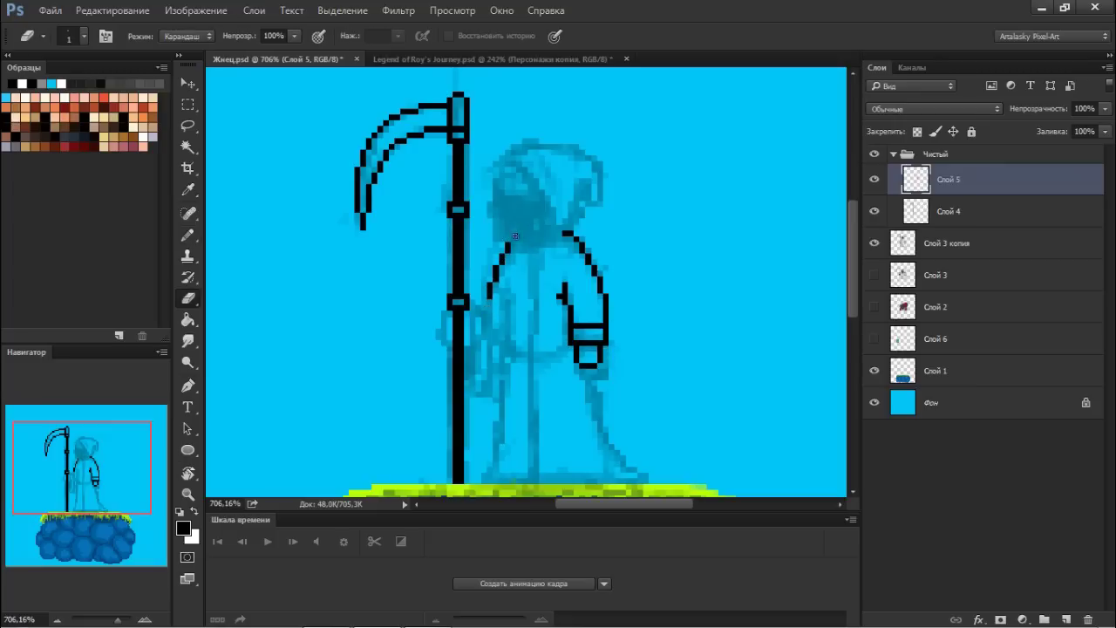
key("b")
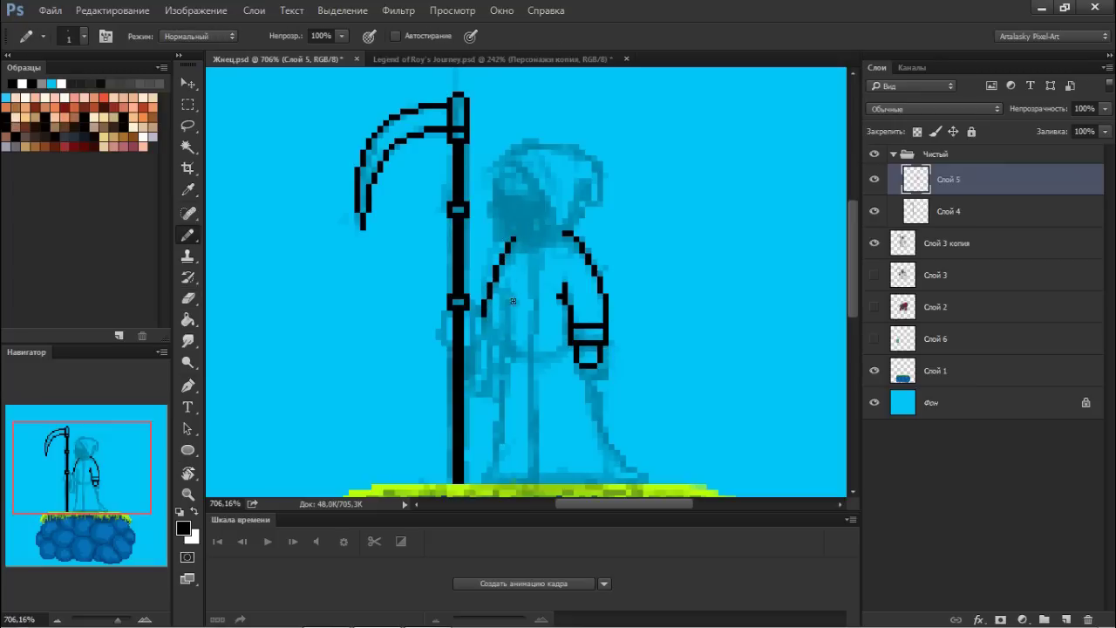
left_click_drag(513, 303, 516, 334)
left_click(508, 340)
key("e")
key("b")
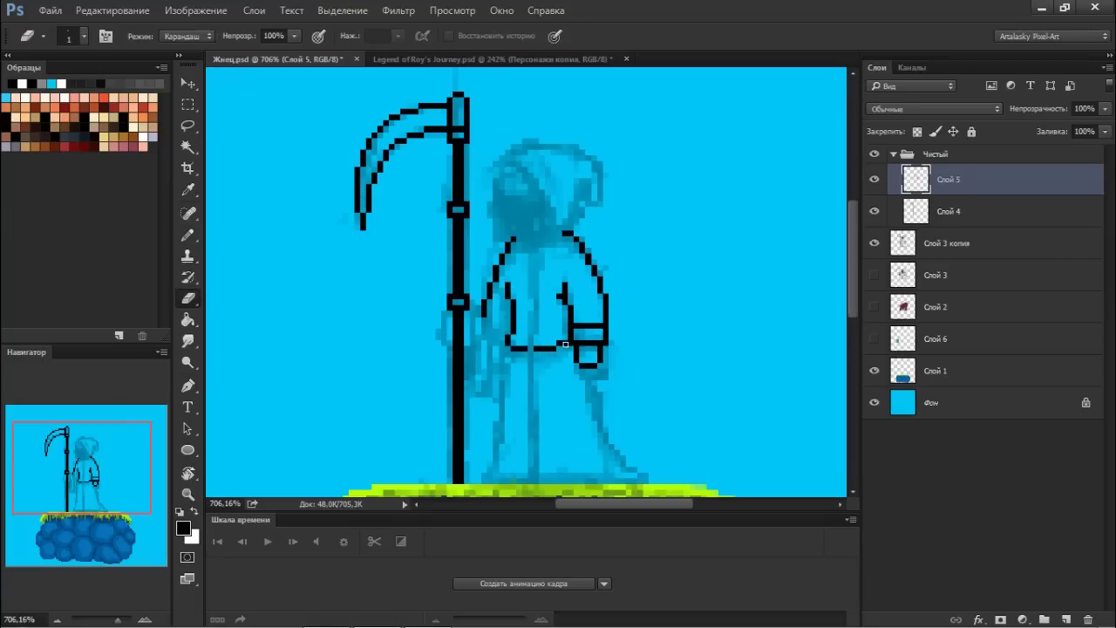
Mark the belt knot and draw the robe's sloping back edge to the ground
mouse_move(529, 338)
left_mouse_down()
mouse_move(490, 454)
mouse_move(502, 479)
mouse_move(646, 475)
left_mouse_up()
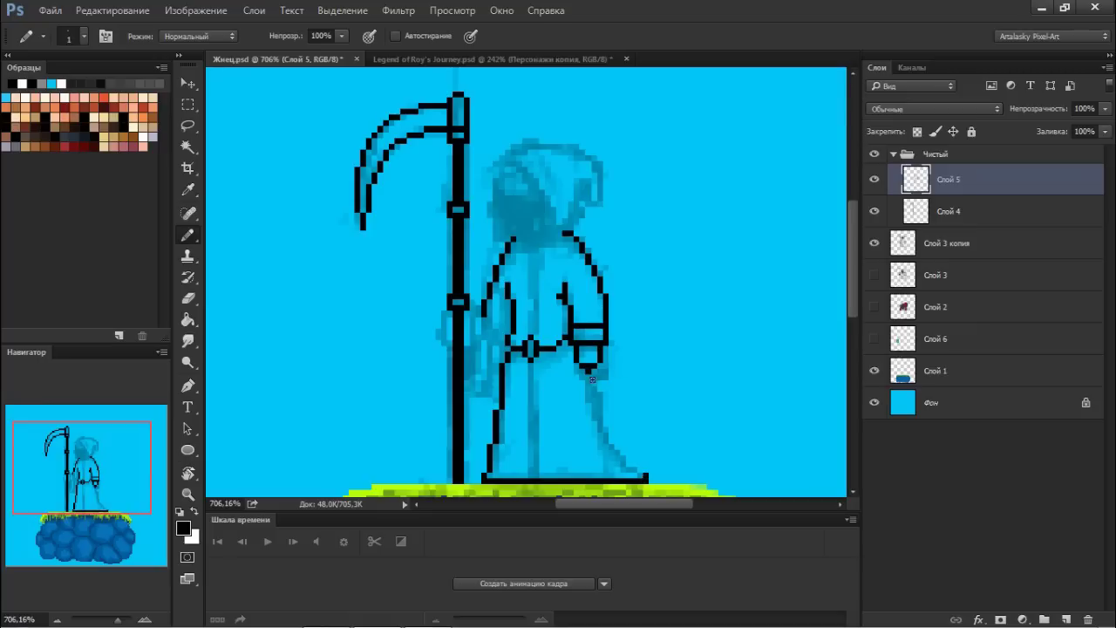
left_click_drag(592, 379, 629, 458)
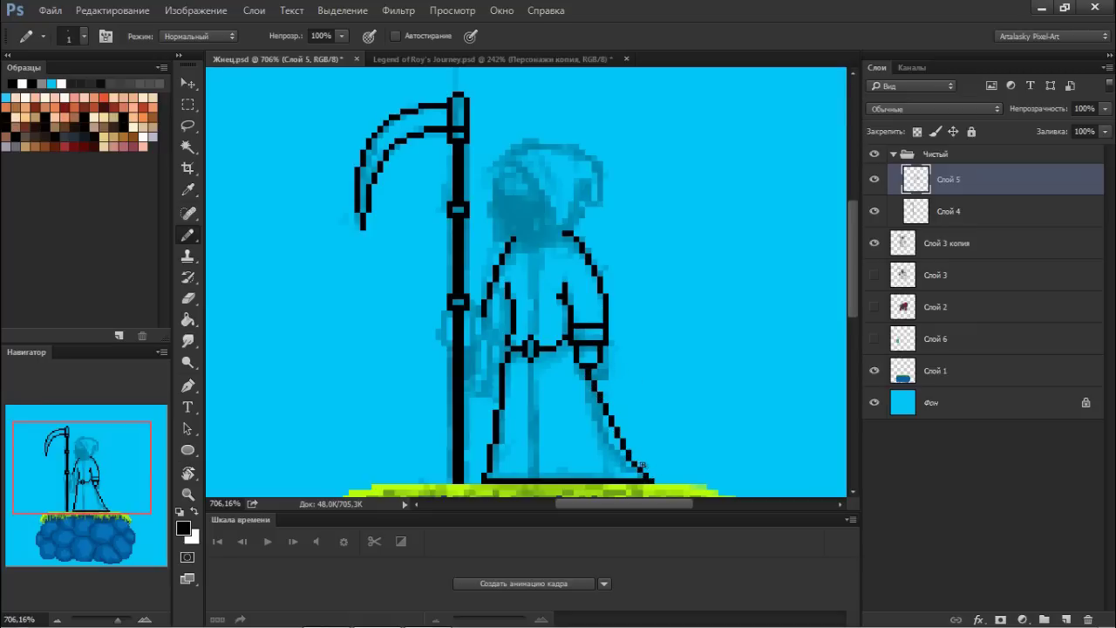
key("e")
scroll(583, 349, "down", 5)
scroll(633, 460, "up", 5)
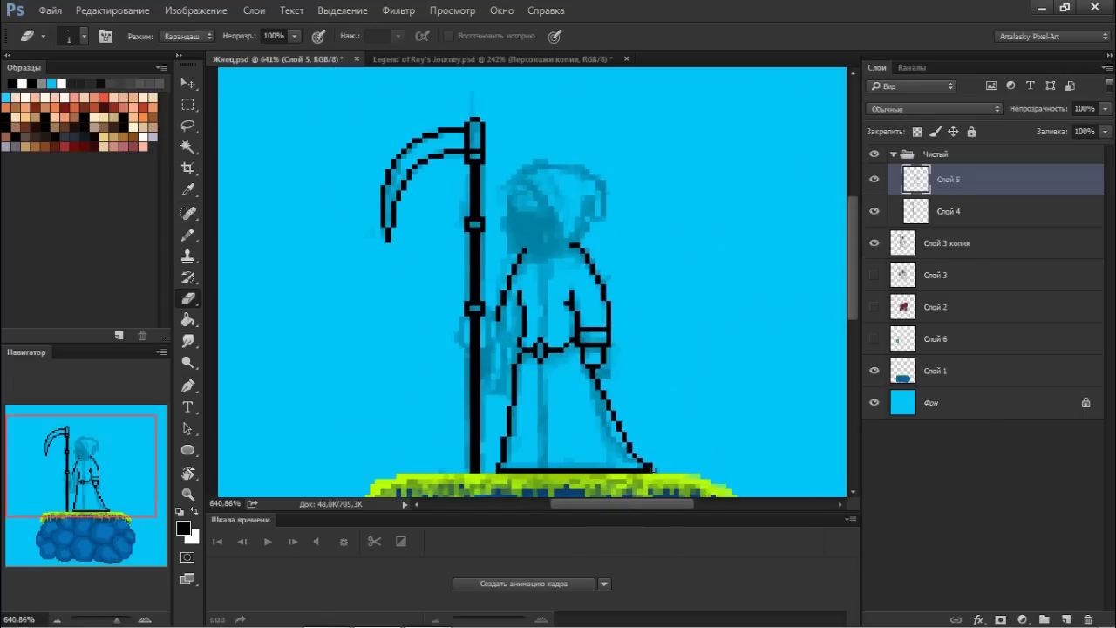
key("b")
Close the top of the robe outline and add a new empty layer Слой 7
scroll(652, 468, "down", 3)
scroll(652, 468, "down", 2)
scroll(507, 253, "up", 3)
scroll(507, 254, "up", 2)
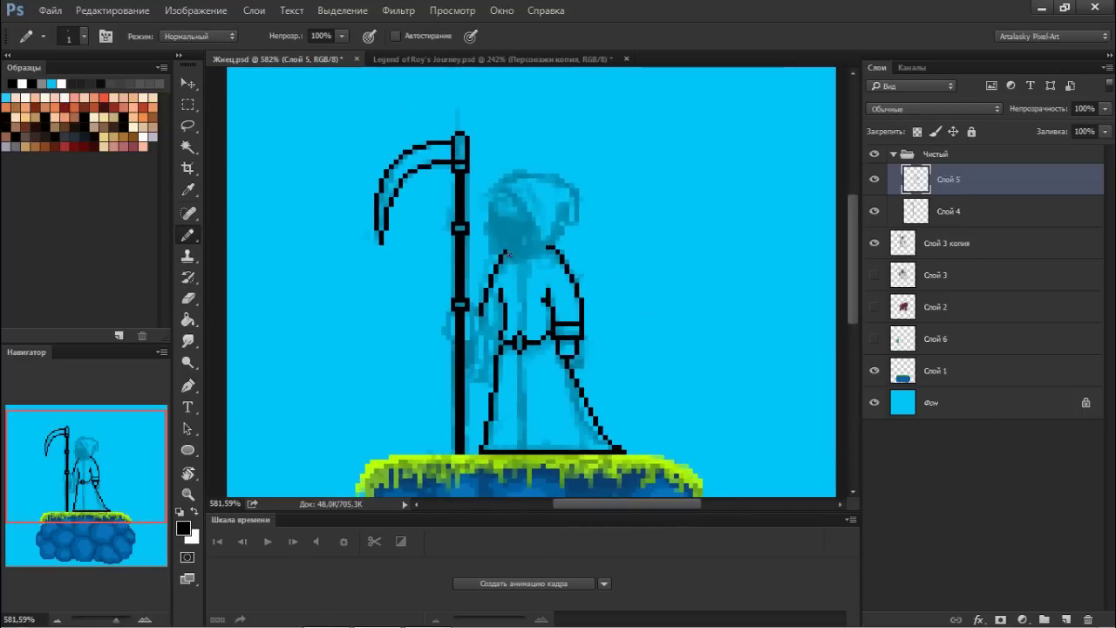
left_click_drag(514, 244, 544, 242)
key("ctrl+shift+alt+n")
On Слой 5, draw the left arm outline down from the staff joint into a hand
key("alt+bracketleft")
scroll(474, 316, "up", 2)
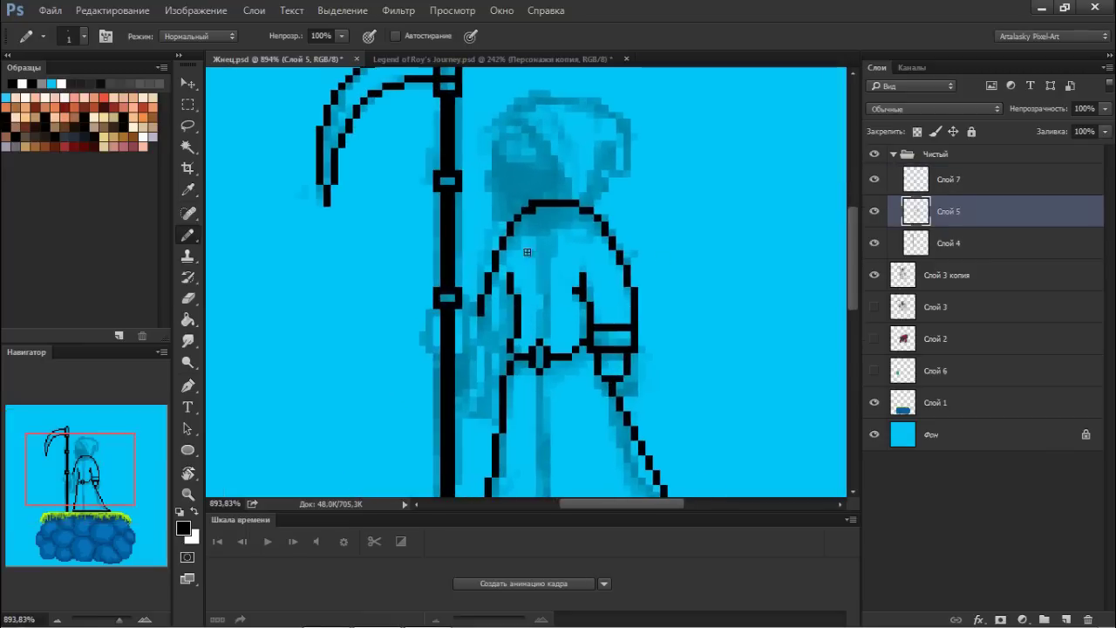
key("e")
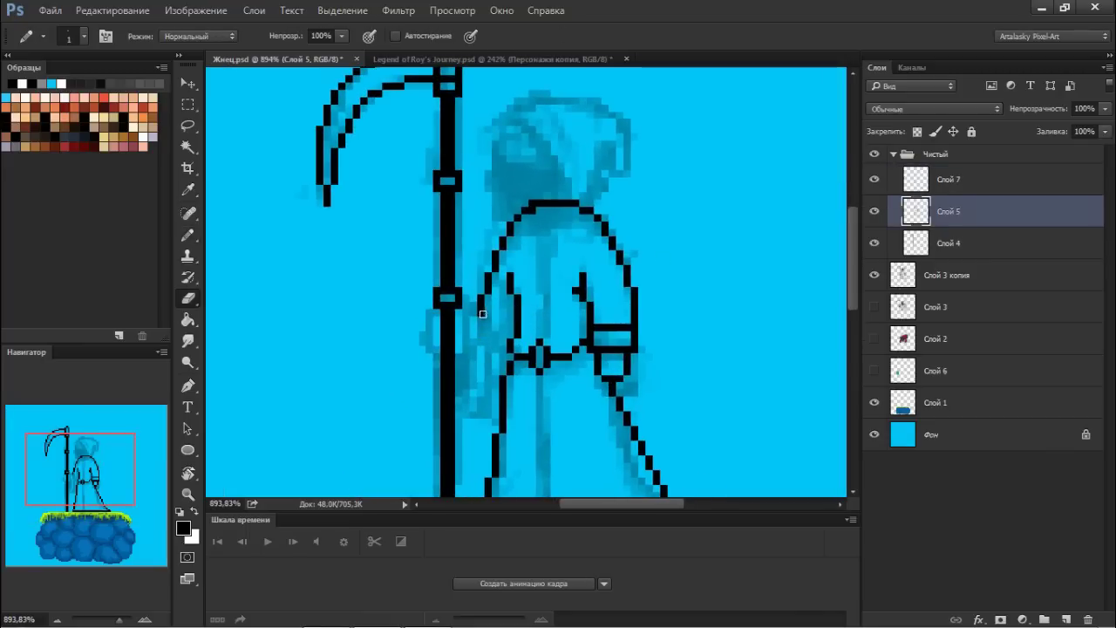
key("b")
left_click_drag(486, 317, 499, 347)
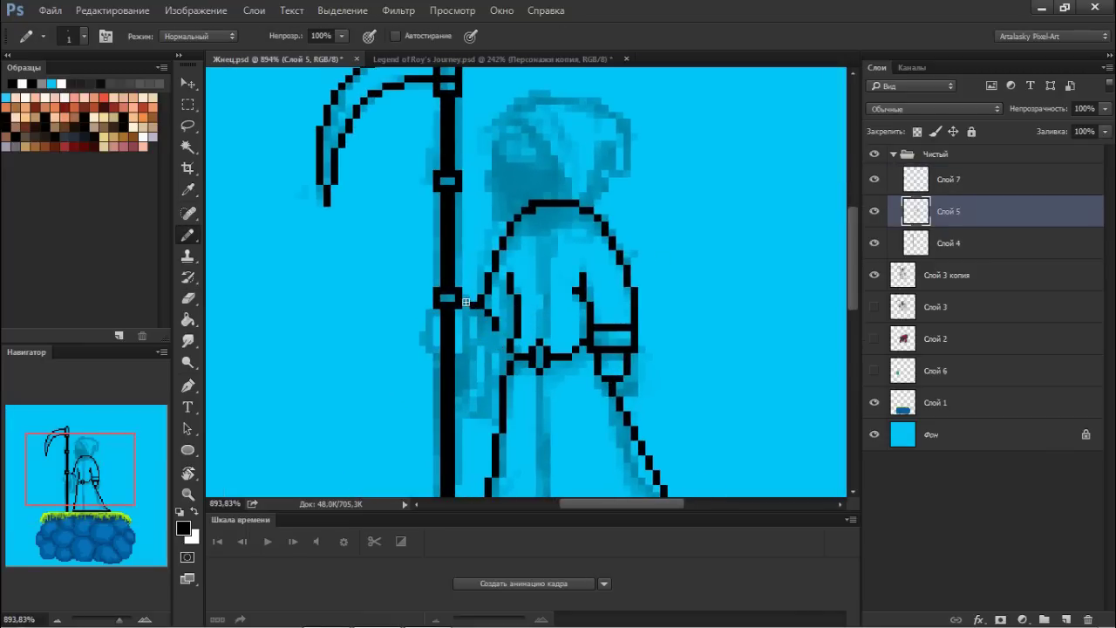
left_click_drag(470, 300, 485, 351)
mouse_move(495, 373)
left_mouse_down()
mouse_move(471, 415)
mouse_move(459, 406)
left_mouse_up()
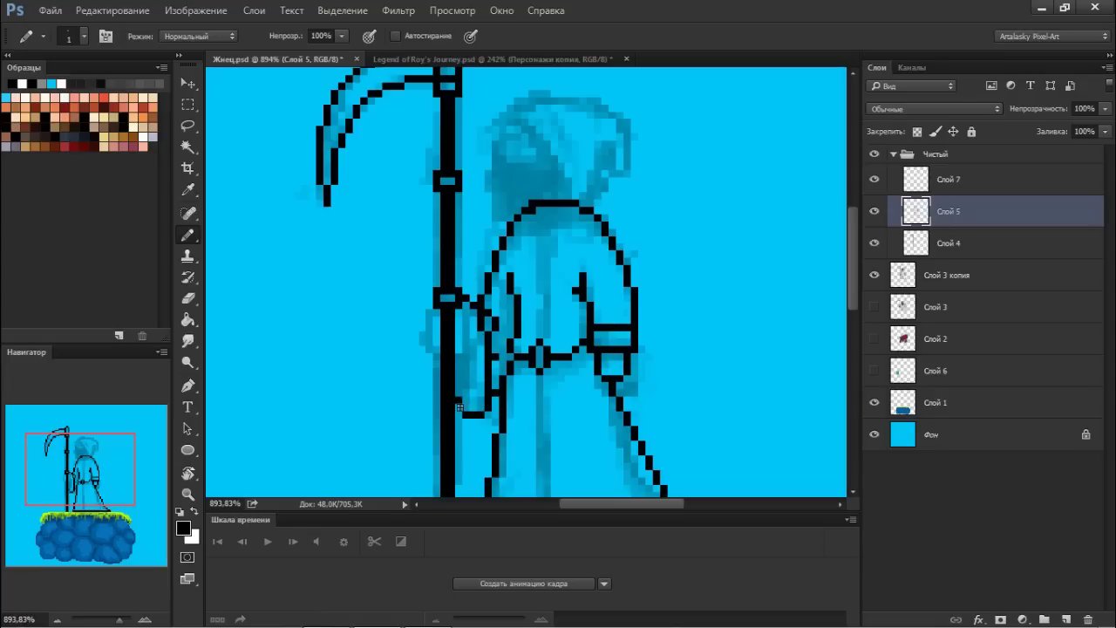
Hide the scythe layer Слой 4 and draw hand pixels and the robe's left edge
left_click(874, 242)
mouse_move(438, 364)
left_mouse_down()
mouse_move(453, 403)
mouse_move(442, 393)
left_mouse_up()
key("e")
key("b")
key("e")
key("b")
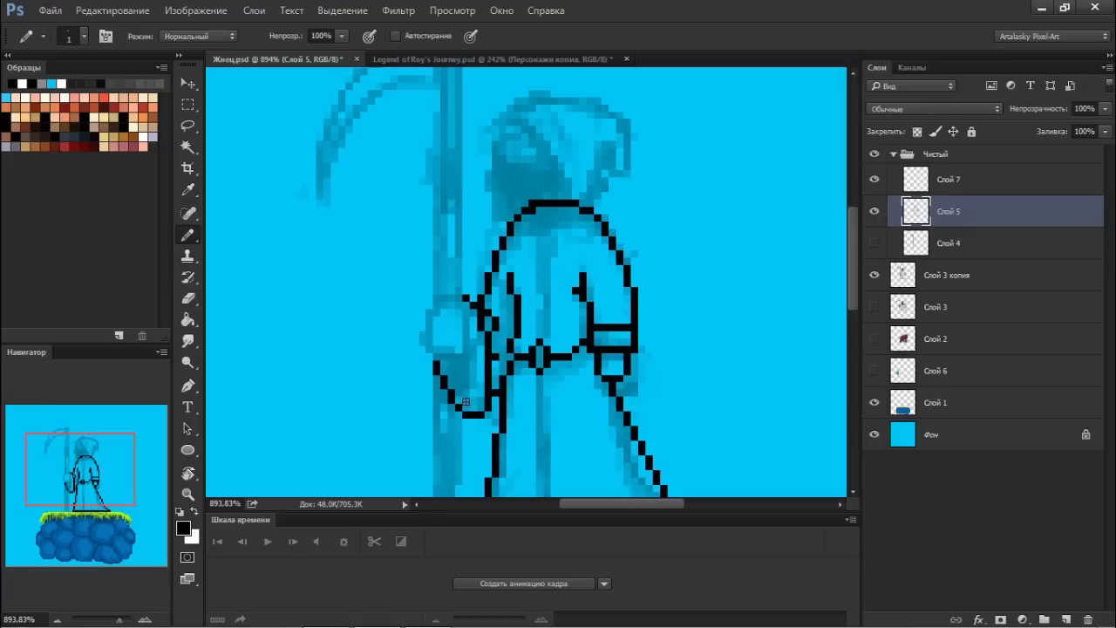
mouse_move(465, 308)
left_mouse_down()
mouse_move(469, 415)
mouse_move(461, 397)
mouse_move(490, 417)
mouse_move(459, 394)
left_mouse_up()
key("ctrl+z")
Shape the hand near the staff, alternating Eraser and Pencil to fix pixels
key("e")
key("b")
key("e")
key("b")
key("e")
key("b")
key("e")
key("b")
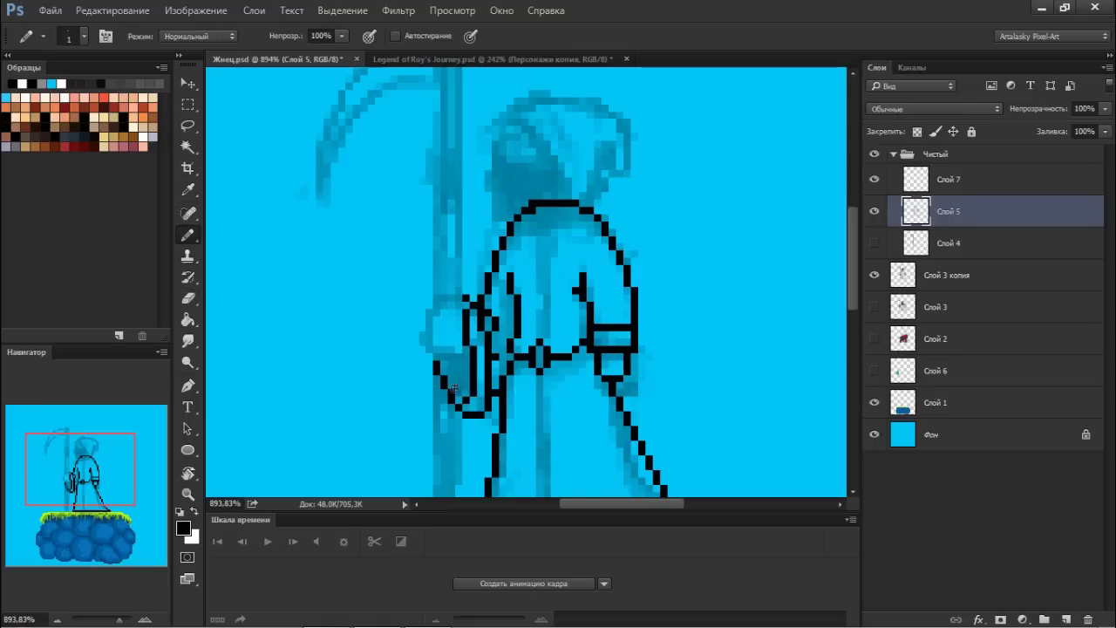
key("e")
key("b")
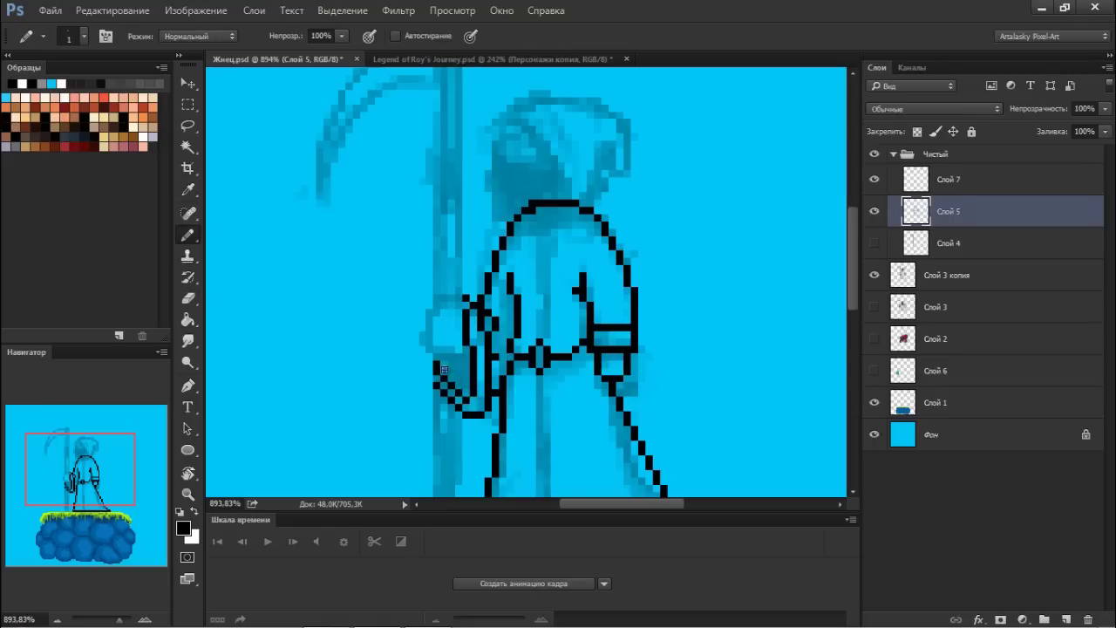
key("e")
key("b")
key("e")
key("b")
key("e")
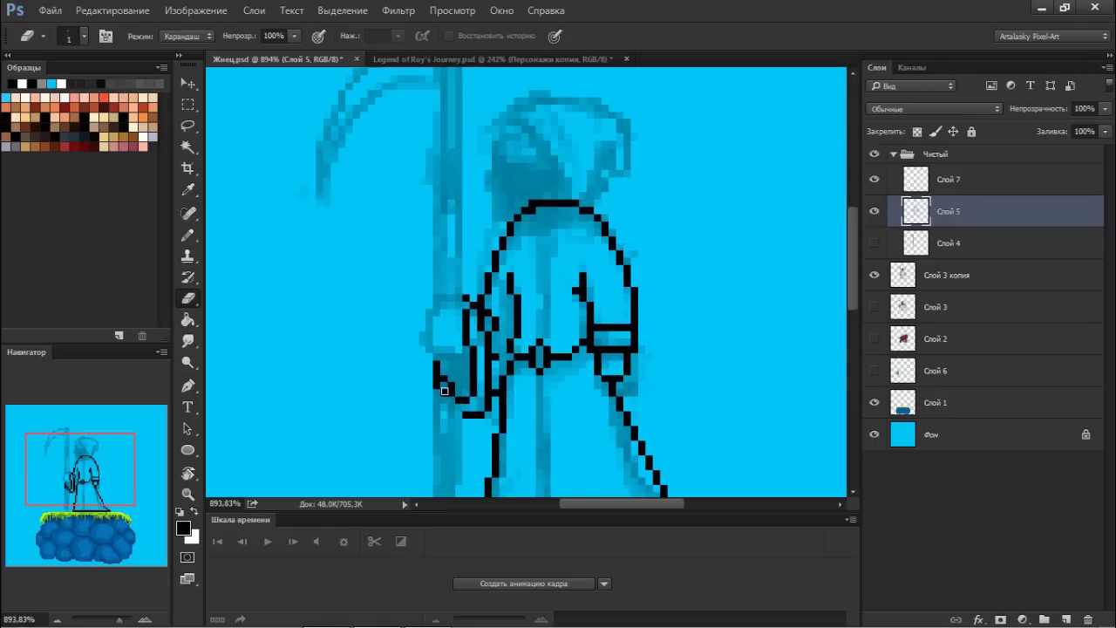
key("b")
left_click_drag(441, 394, 460, 415)
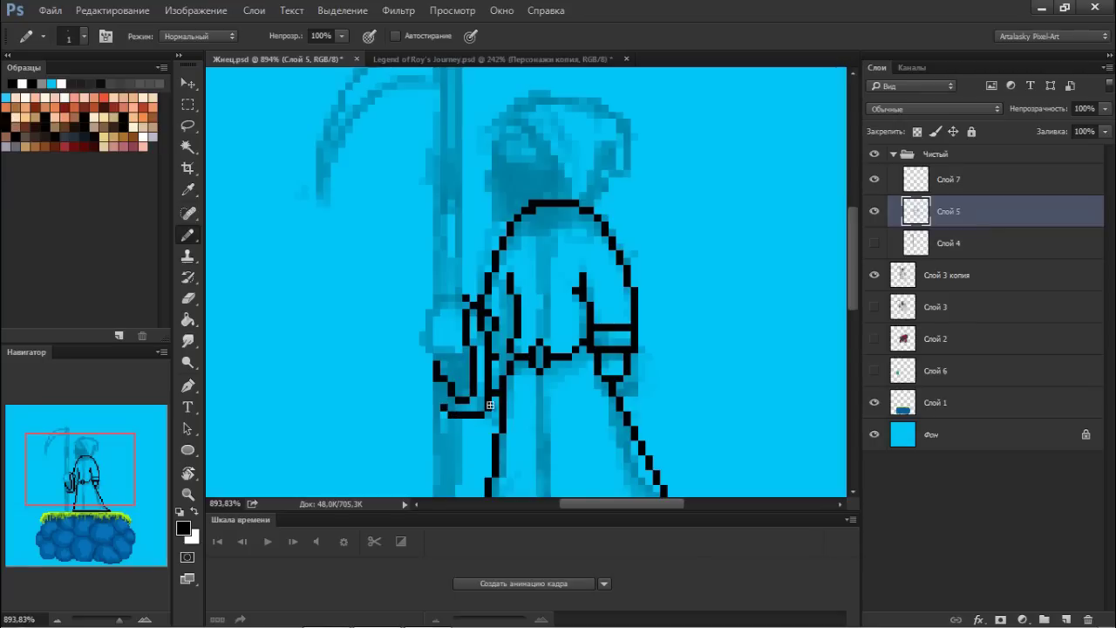
key("e")
key("b")
key("e")
key("b")
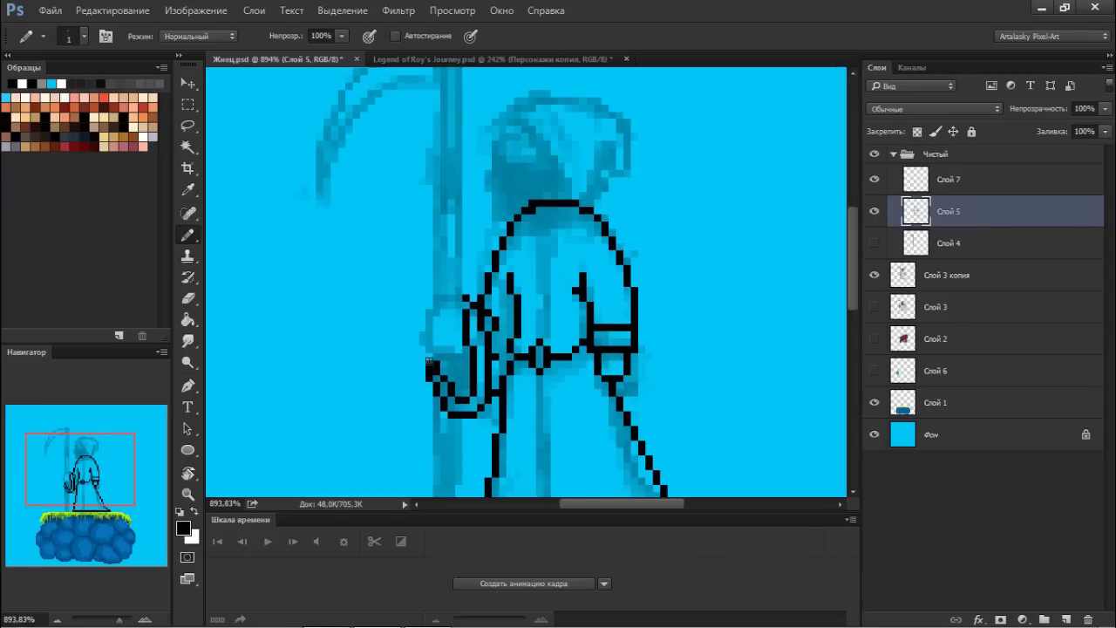
Redraw the arm reaching out to the staff and outline the hood over the head
scroll(419, 331, "down", 3)
scroll(417, 327, "up", 3)
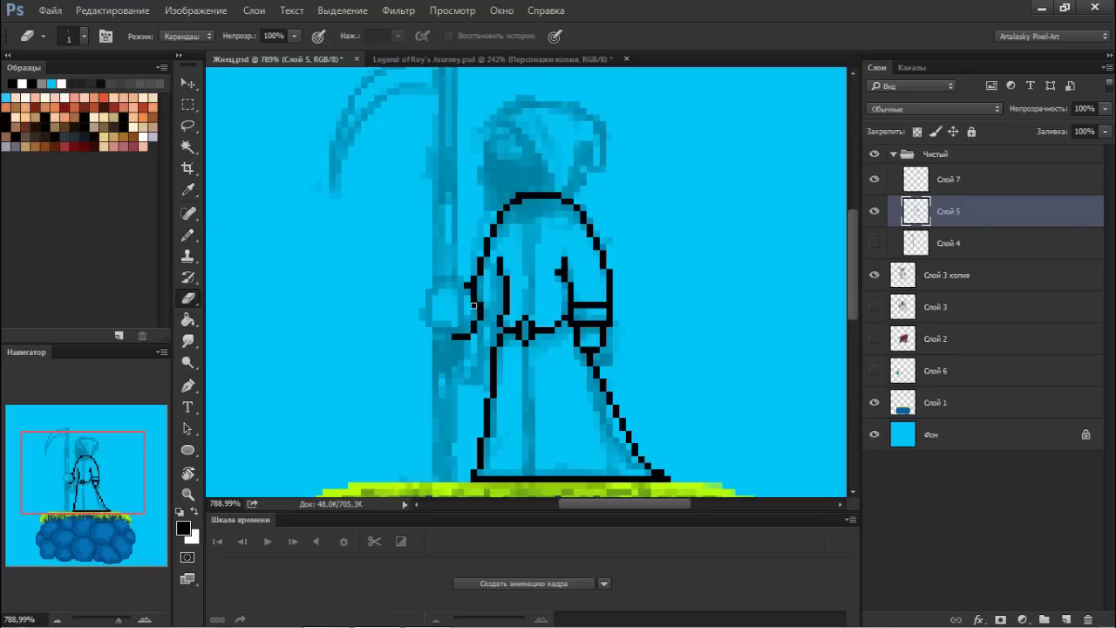
mouse_move(459, 285)
left_mouse_down()
mouse_move(467, 319)
mouse_move(441, 332)
left_mouse_up()
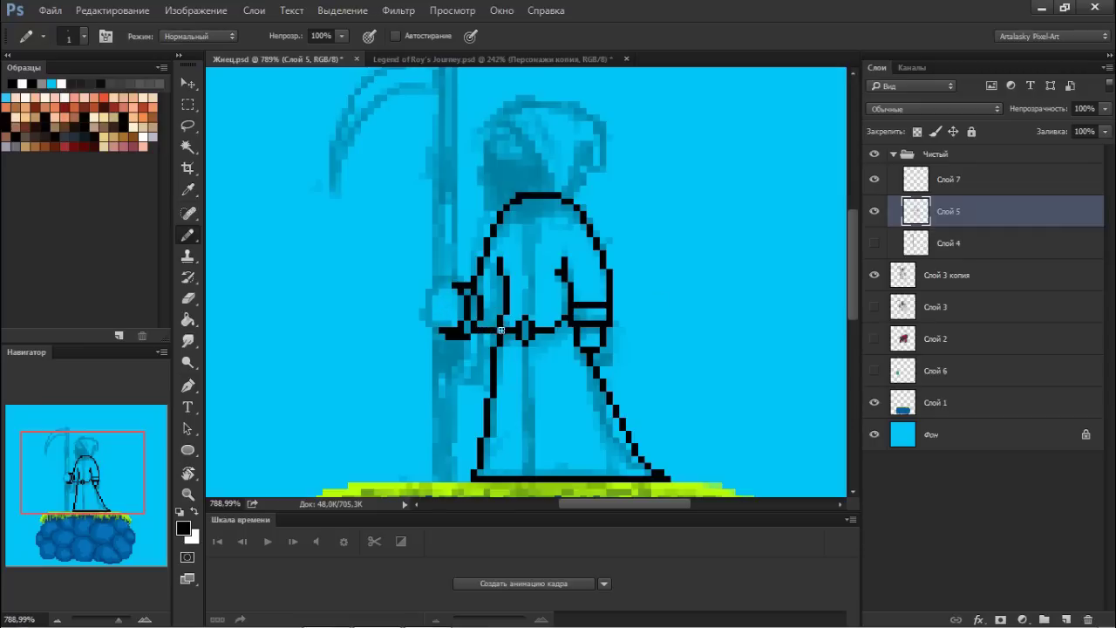
left_click_drag(488, 302, 630, 306)
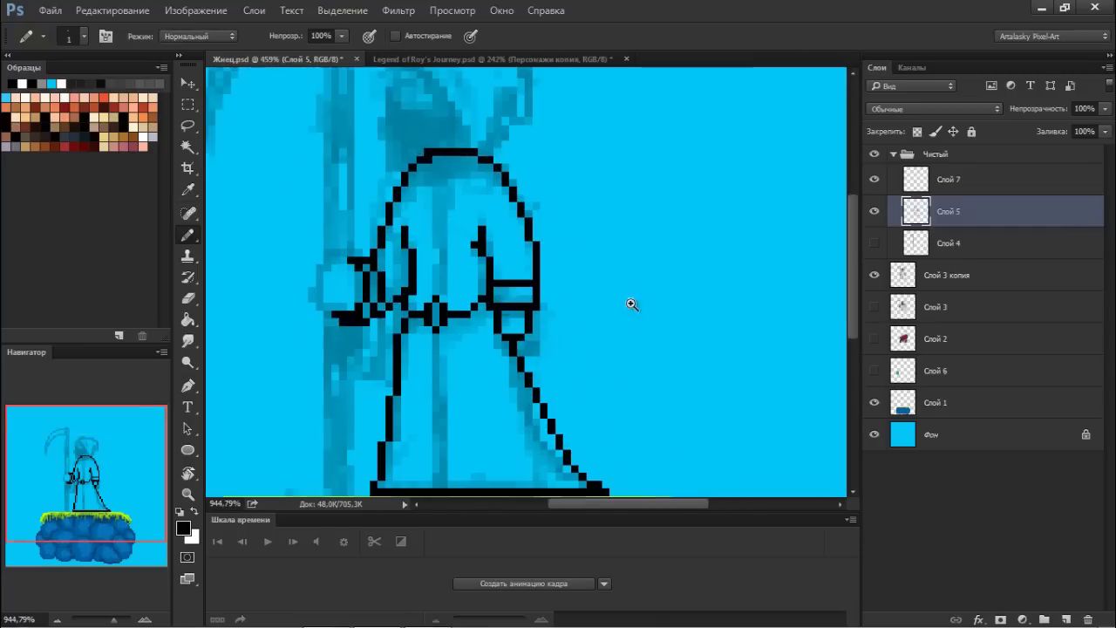
mouse_move(517, 332)
left_mouse_down()
mouse_move(453, 336)
mouse_move(452, 433)
left_mouse_up()
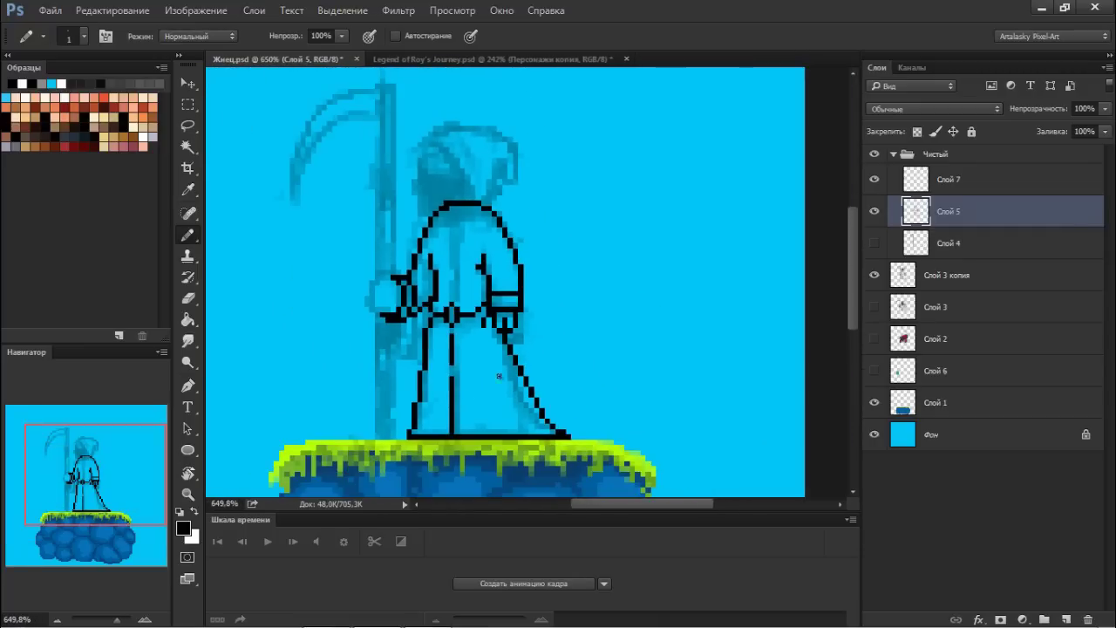
left_click_drag(476, 199, 438, 202)
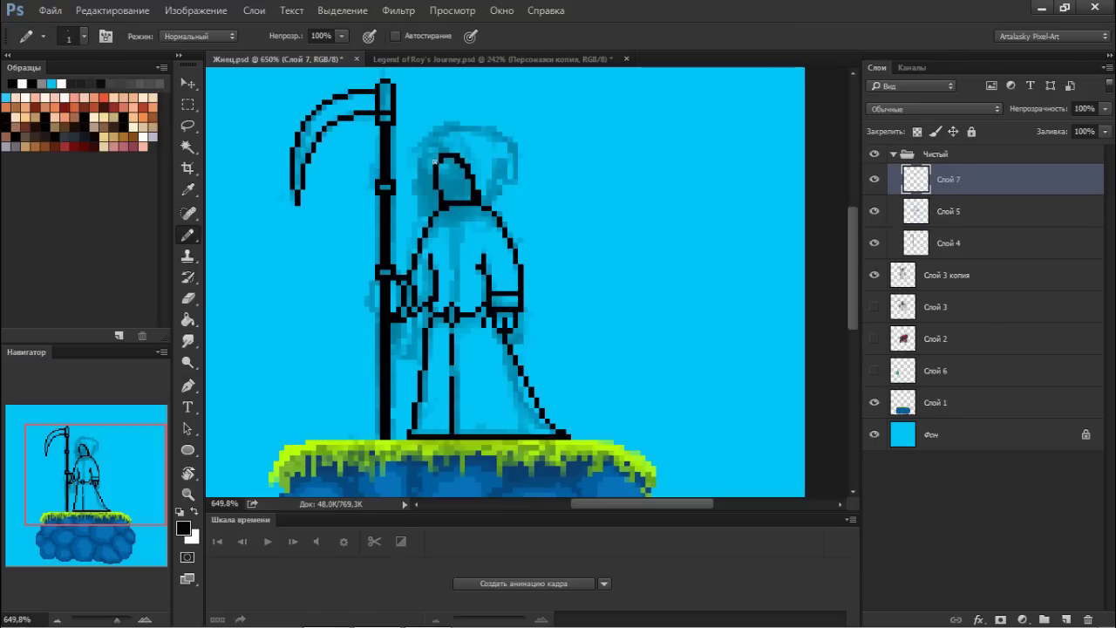
Extend the outer hood outline down the right side
mouse_move(454, 132)
left_mouse_down()
mouse_move(503, 171)
mouse_move(467, 190)
left_mouse_up()
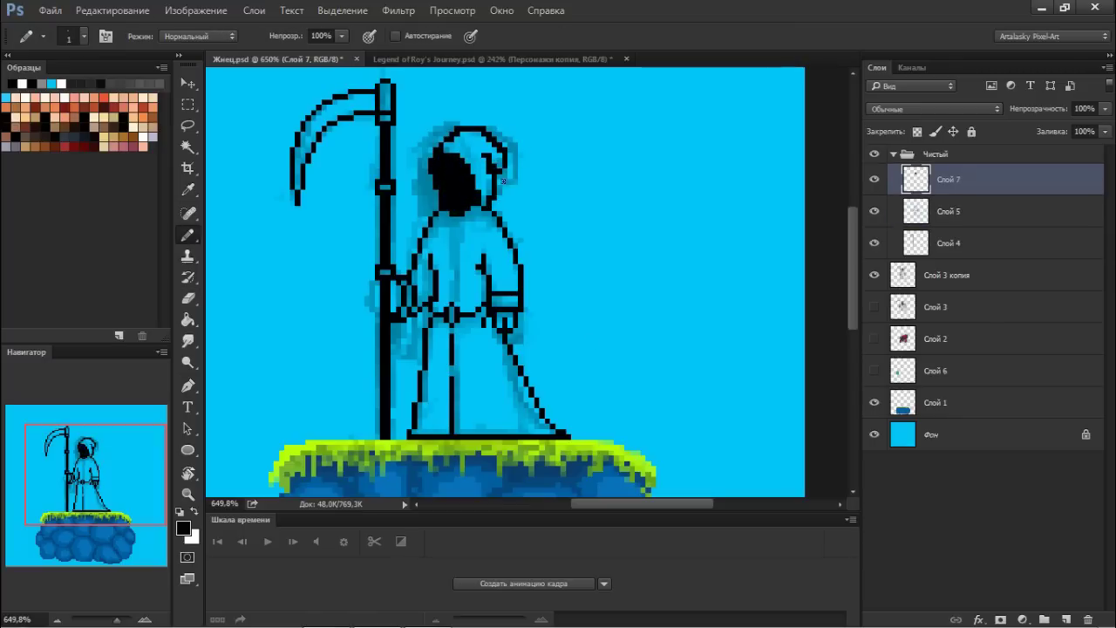
key("e")
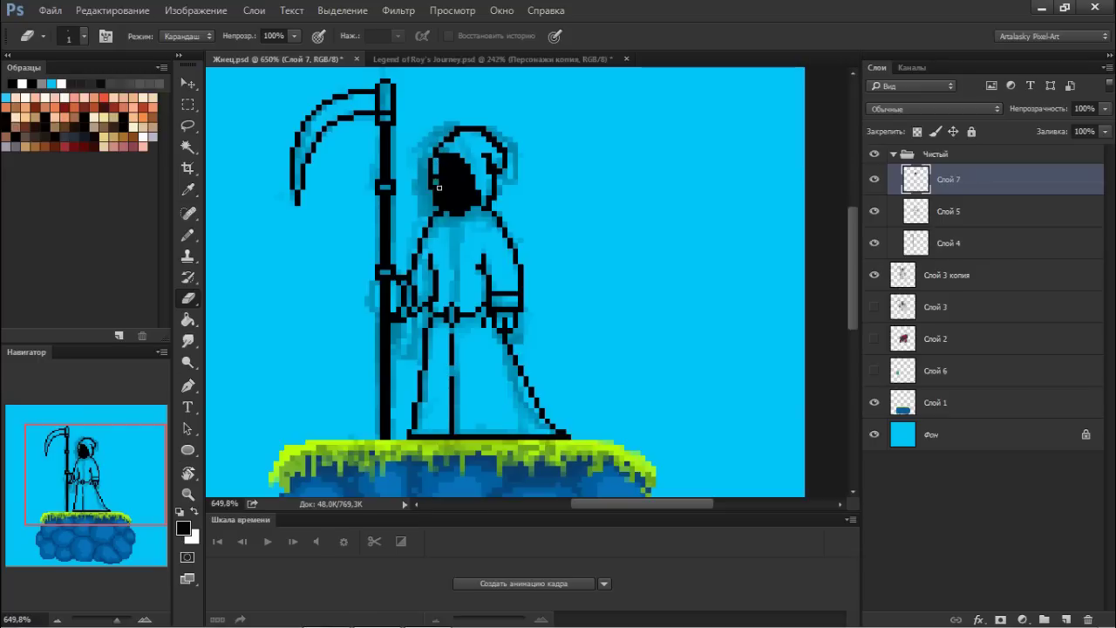
key("b")
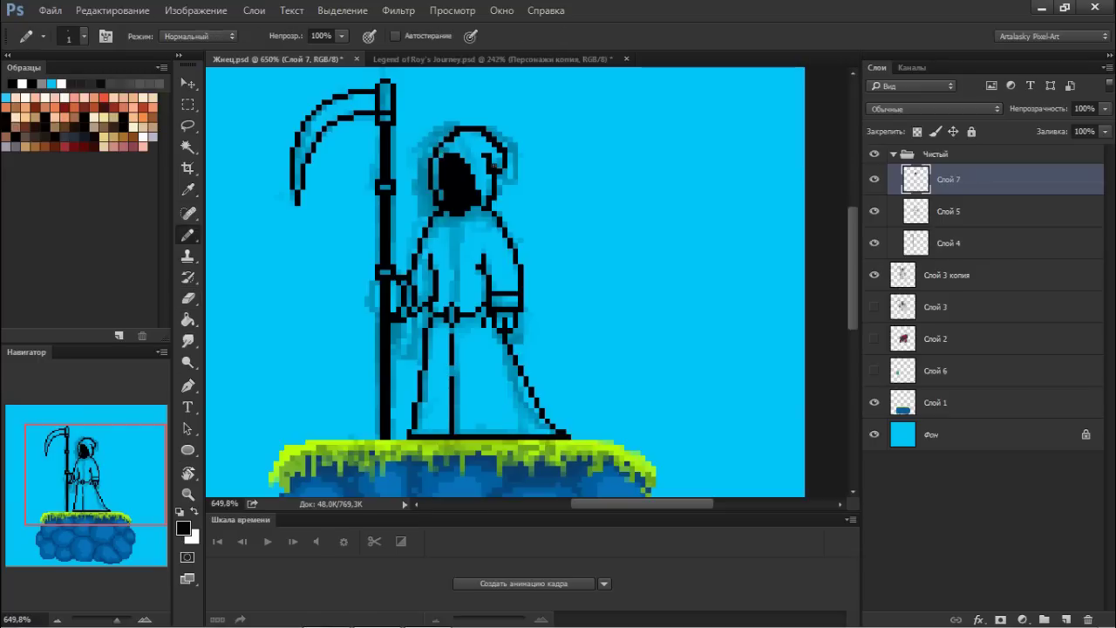
Pick black from the Swatches, then select the Eraser and move to Слой 5
left_click(448, 194, "alt")
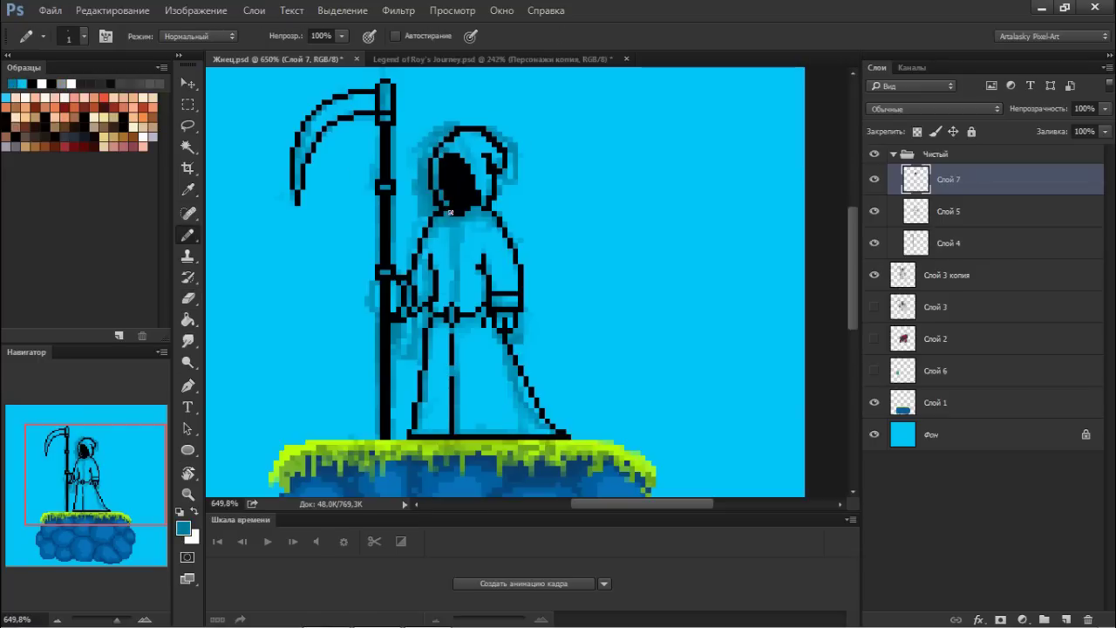
left_click(476, 211, "alt")
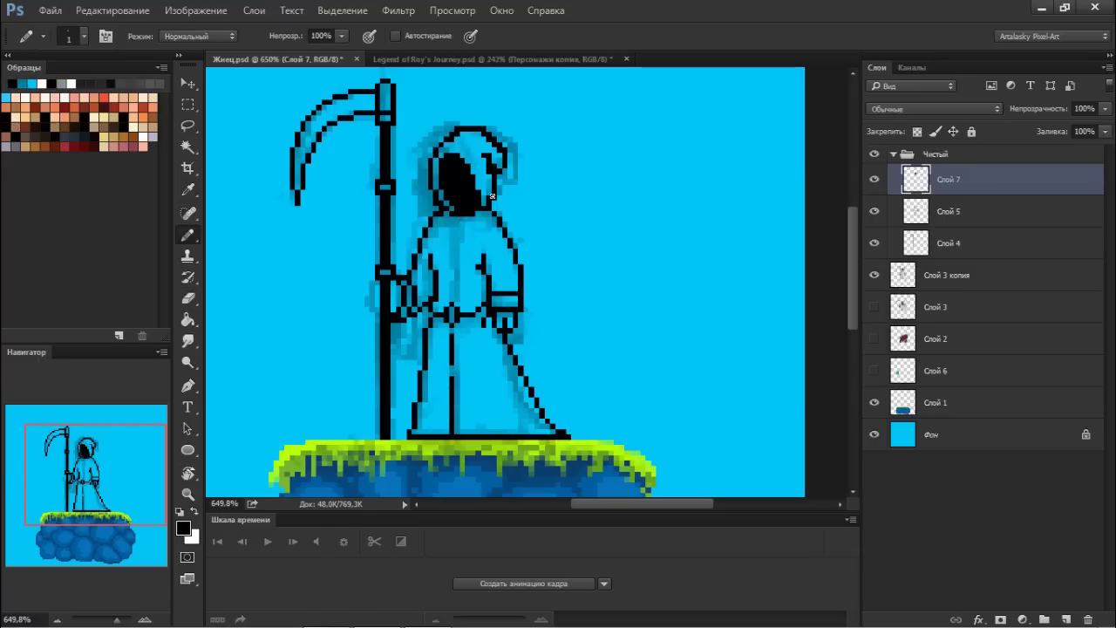
left_click(484, 210, "alt")
left_click(467, 223, "alt")
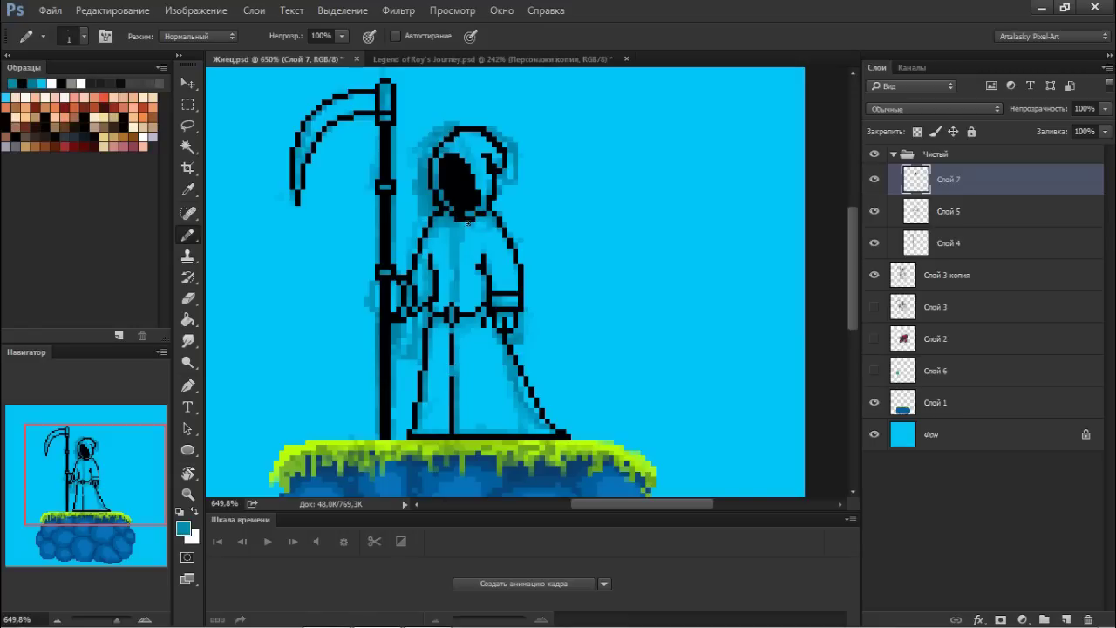
left_click(472, 181, "alt")
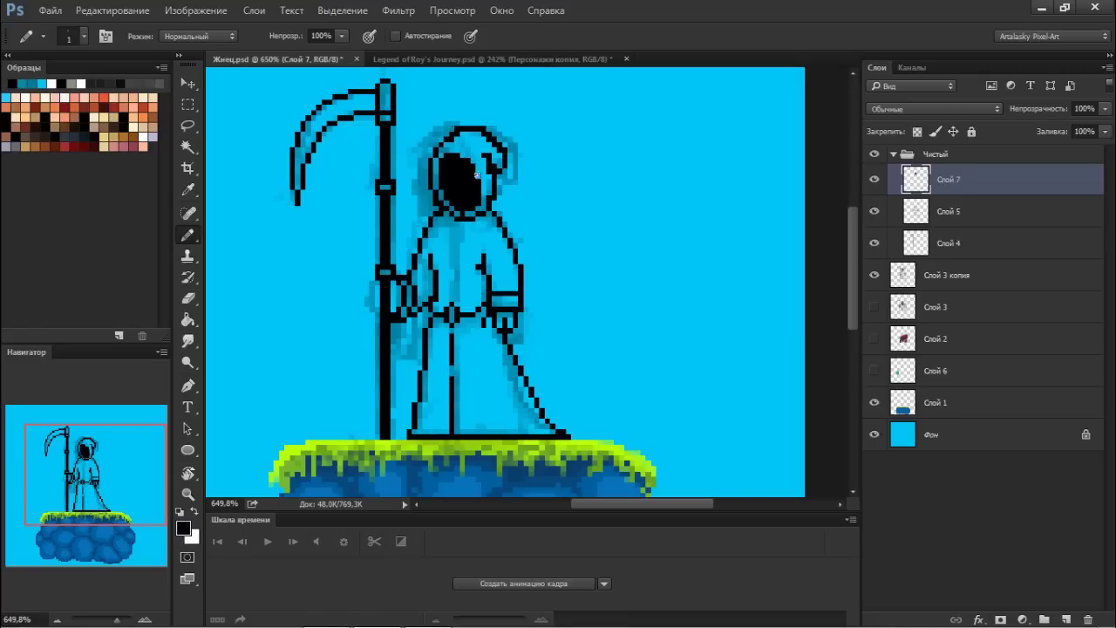
key("e")
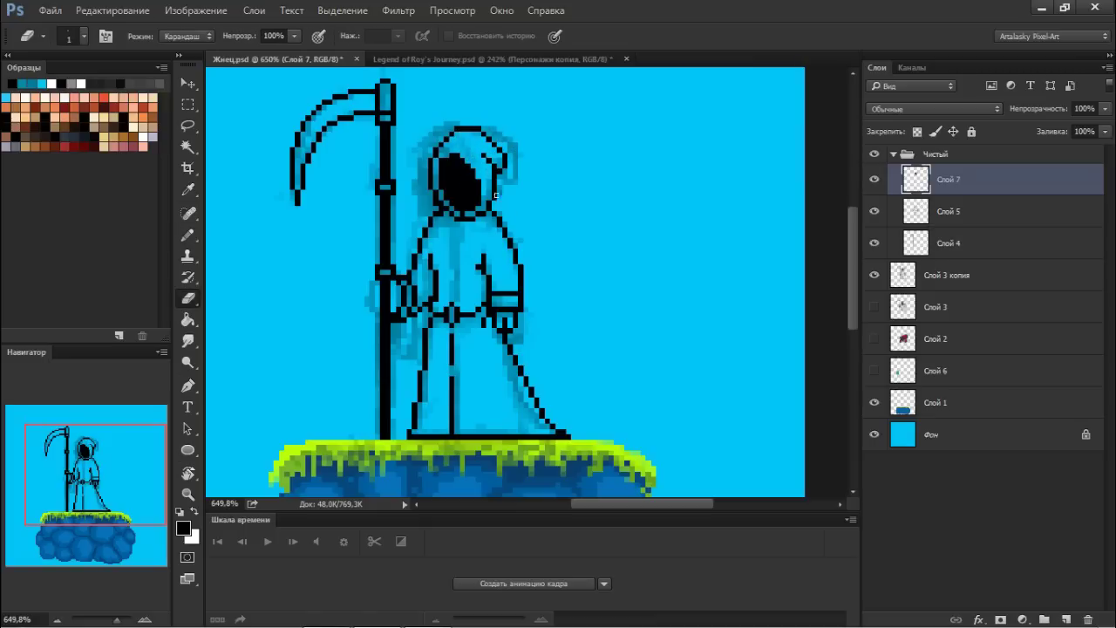
key("alt+bracketleft")
Pencil a black-outlined hand gripping the scythe shaft on Слой 5
key("b")
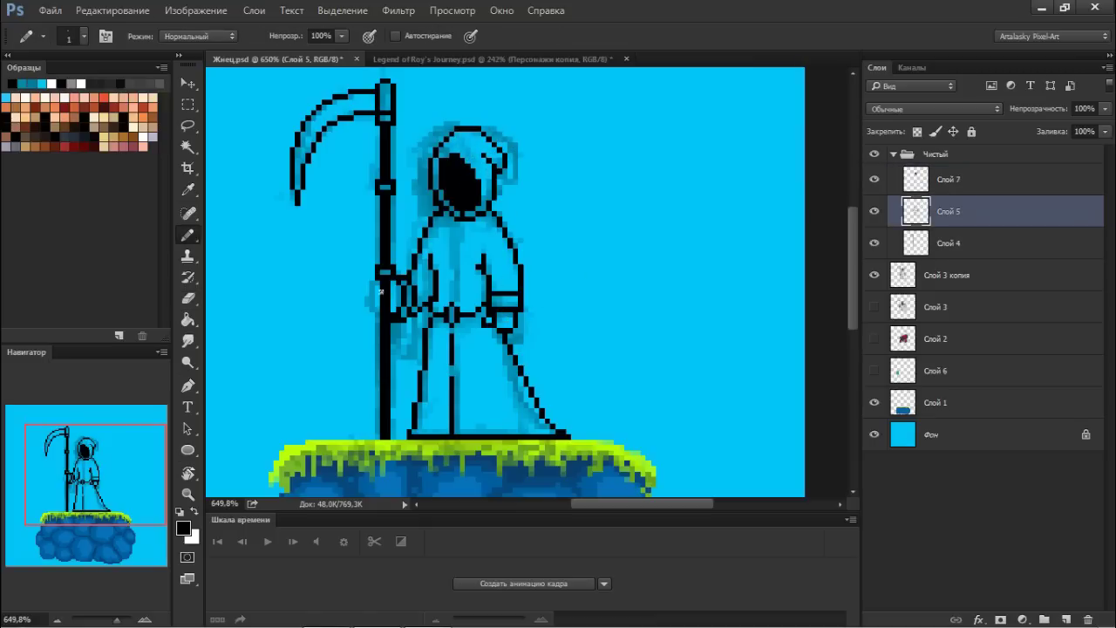
mouse_move(374, 316)
left_mouse_down()
mouse_move(383, 281)
mouse_move(394, 282)
left_mouse_up()
left_click(875, 242)
key("e")
key("b")
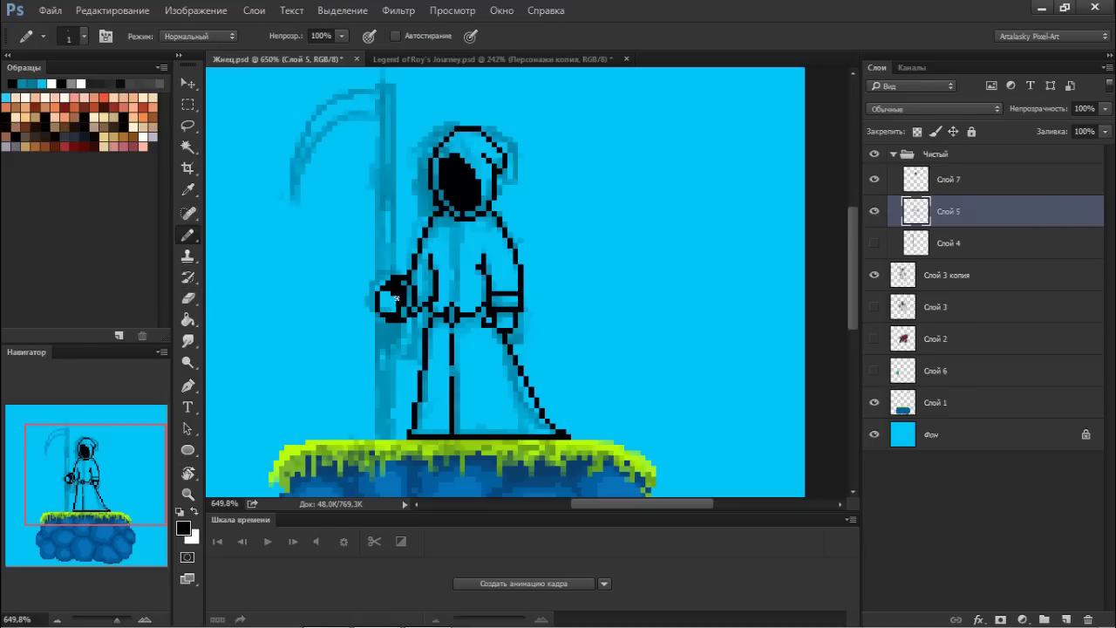
Clean up the hand pixels by alternating the Eraser and Pencil
key("e")
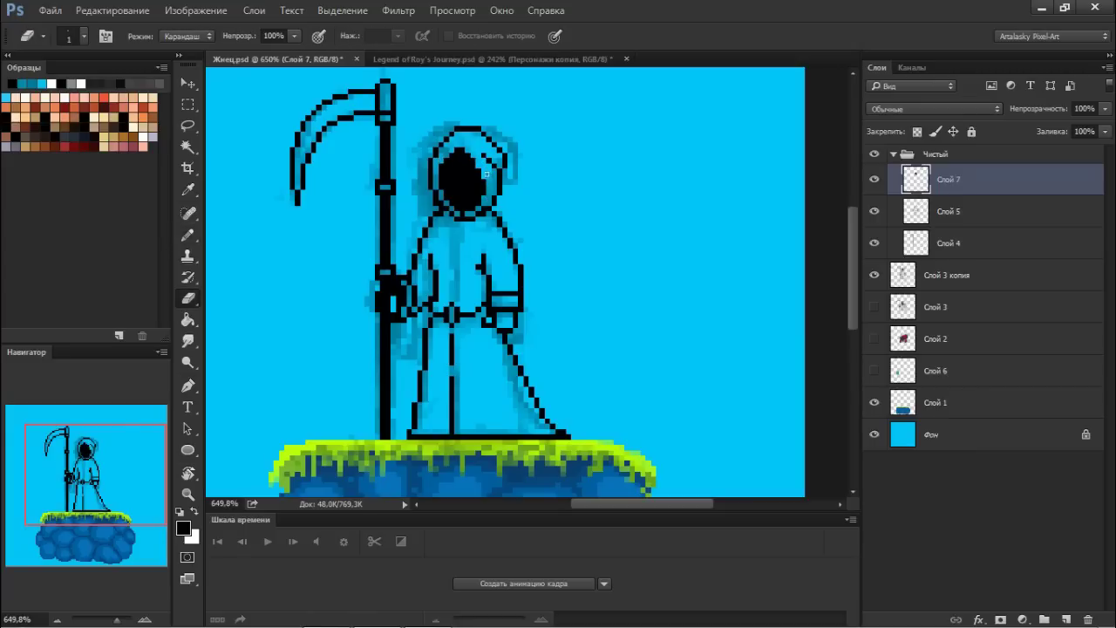
key("b")
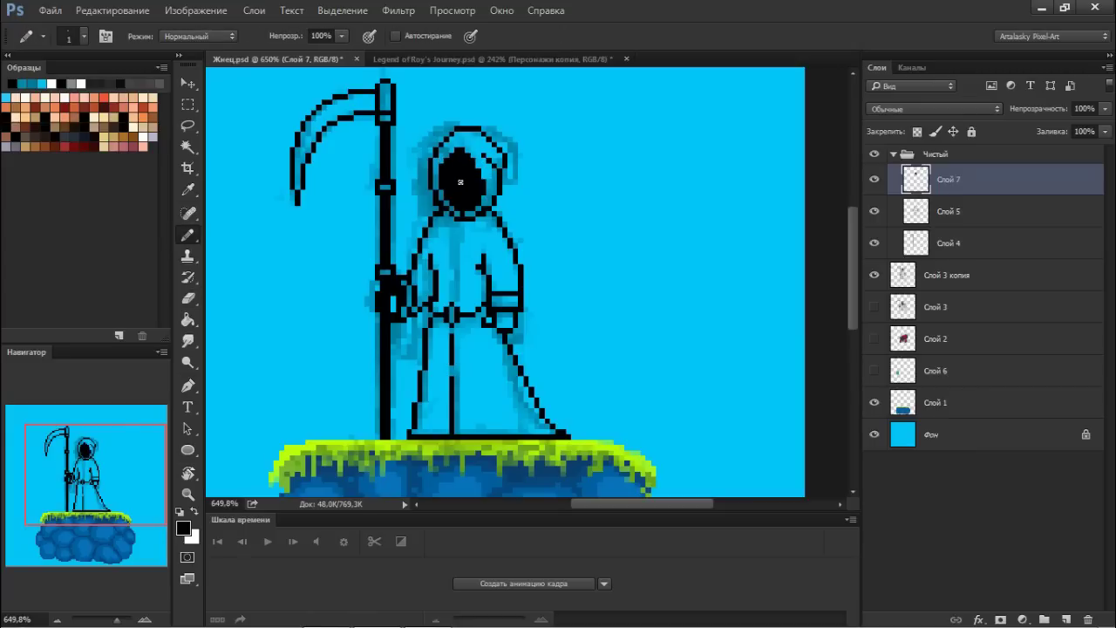
key("e")
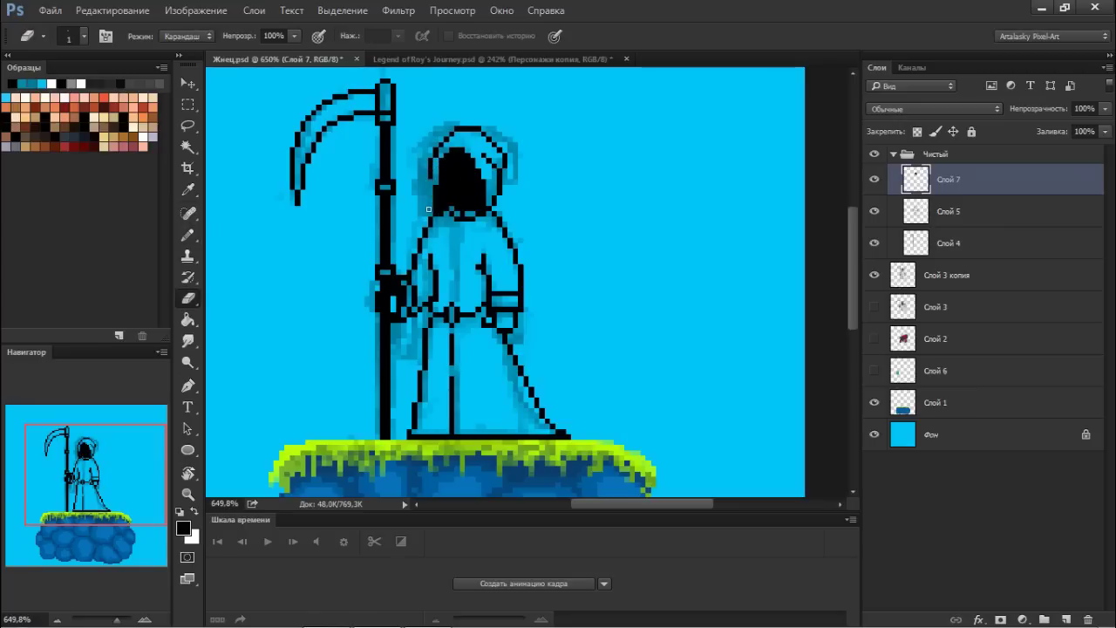
key("b")
key("e")
key("b")
key("e")
key("b")
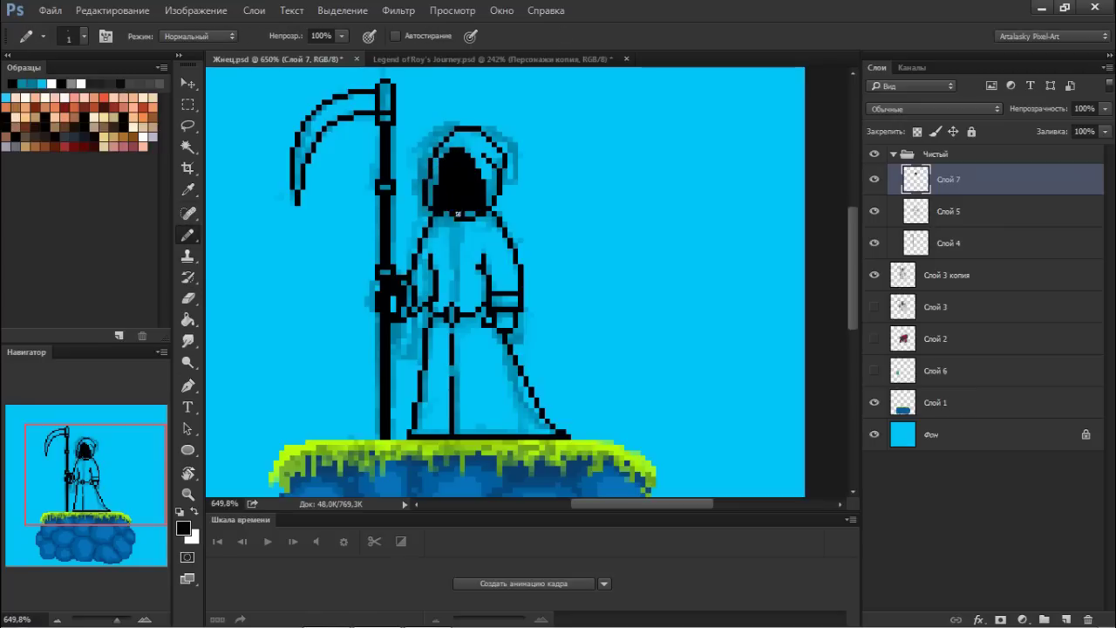
Refine the hood outline by alternating the Pencil and Eraser
key("e")
key("b")
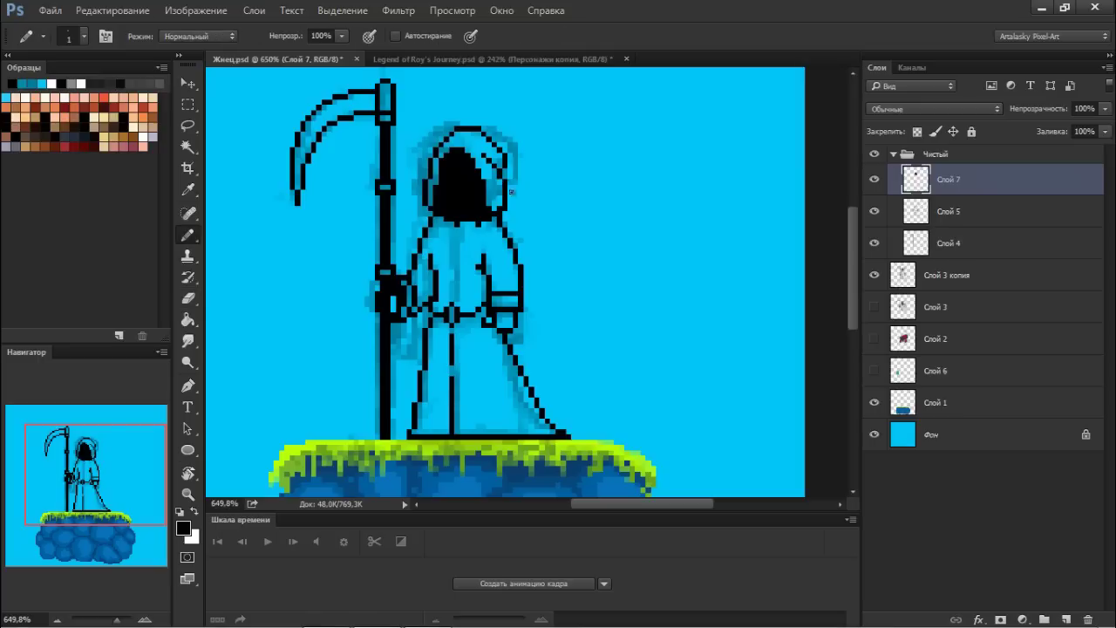
key("e")
key("b")
key("e")
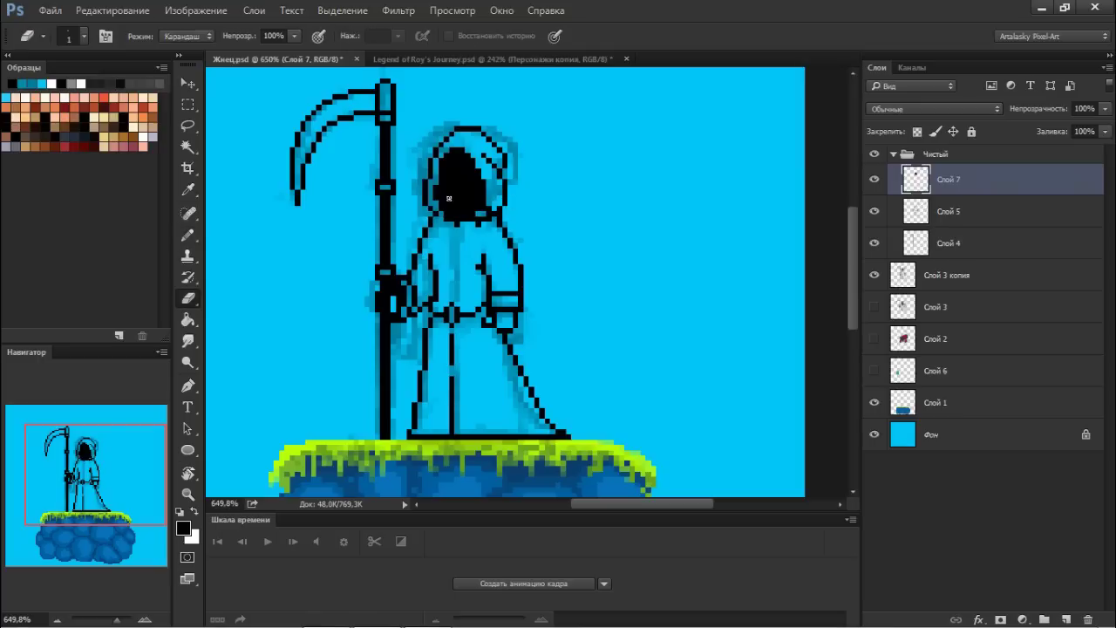
key("b")
key("e")
key("b")
Check the cyan background colour, restore black, then add empty Слой 8 and hide Слой 7
left_click(486, 218, "alt")
key("d")
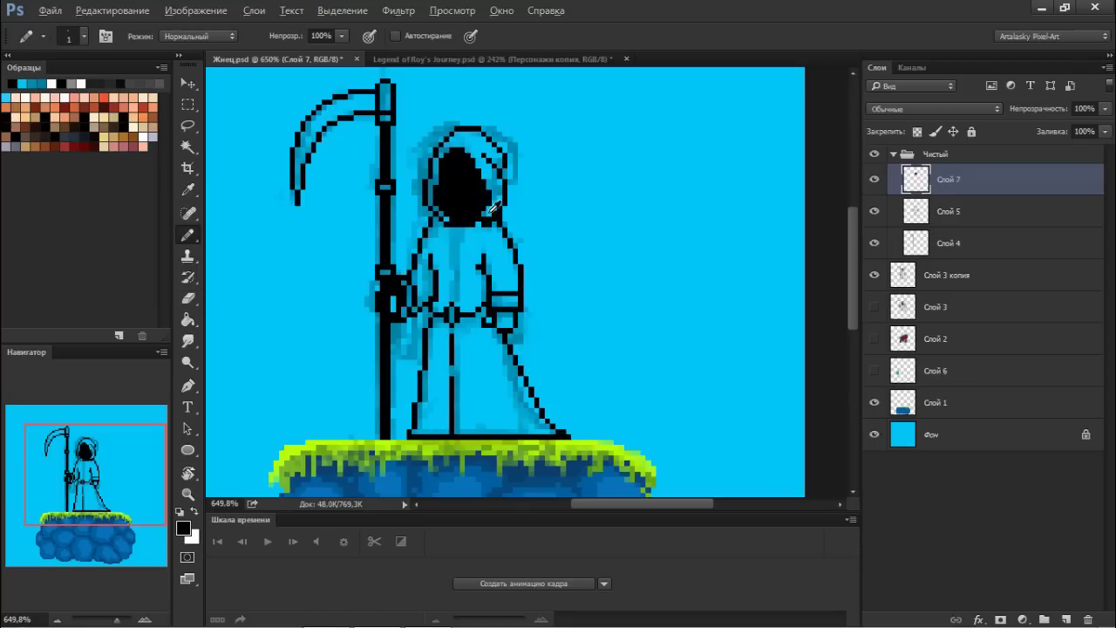
left_click(493, 206, "alt")
key("d")
key("ctrl+shift+alt+n")
left_click(873, 211)
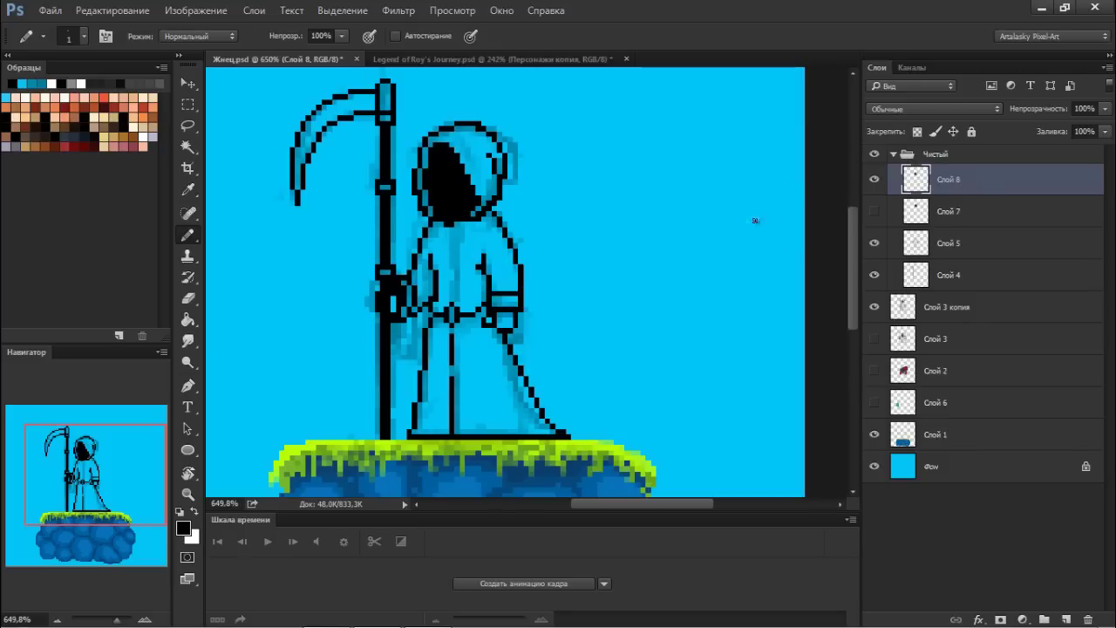
Delete the empty Слой 8 and switch to the Legend of Roy's Journey.psd document
key("Delete")
left_click(873, 211)
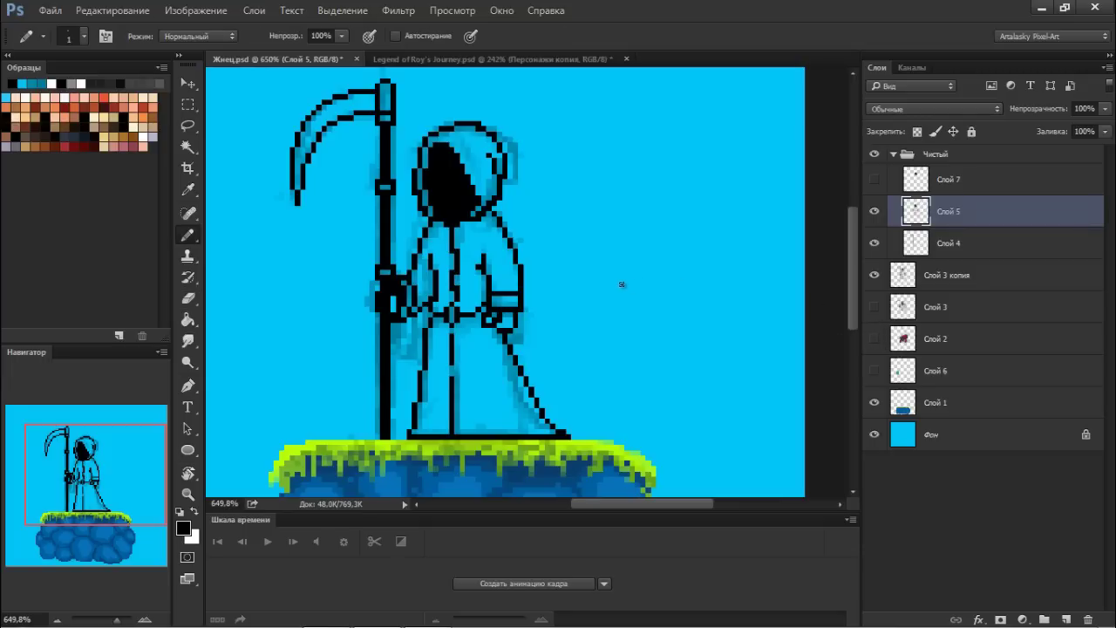
key("ctrl+Tab")
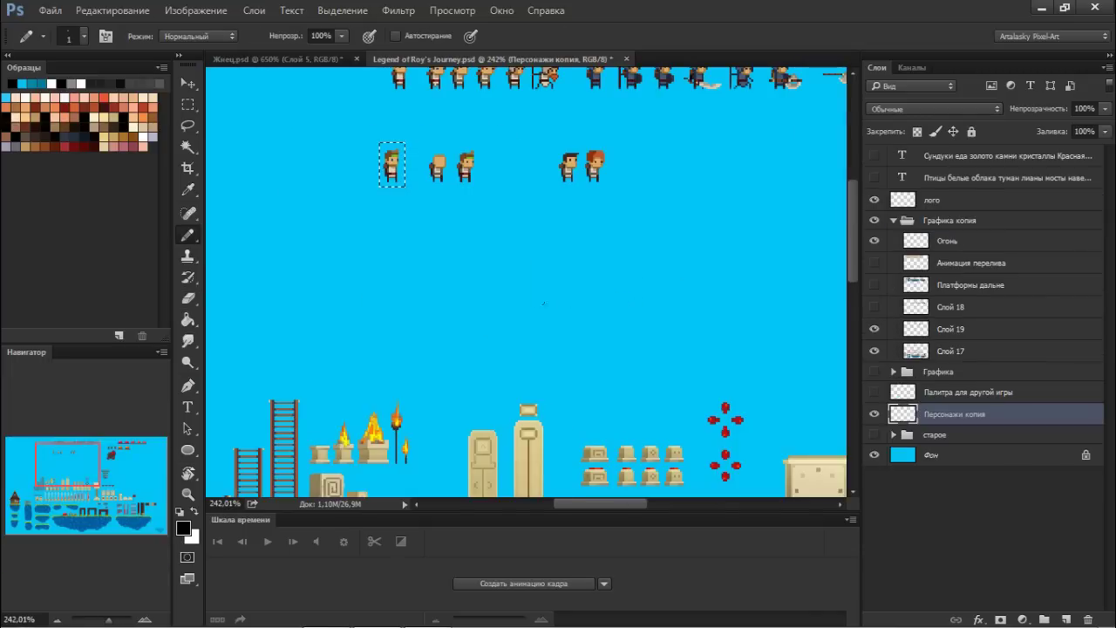
Sample two colours, including the dark body colour, from the rhino sprite
scroll(509, 301, "down", 2)
mouse_move(530, 305)
left_mouse_down()
mouse_move(542, 226)
mouse_move(490, 222)
left_mouse_up()
left_click_drag(680, 271, 515, 261)
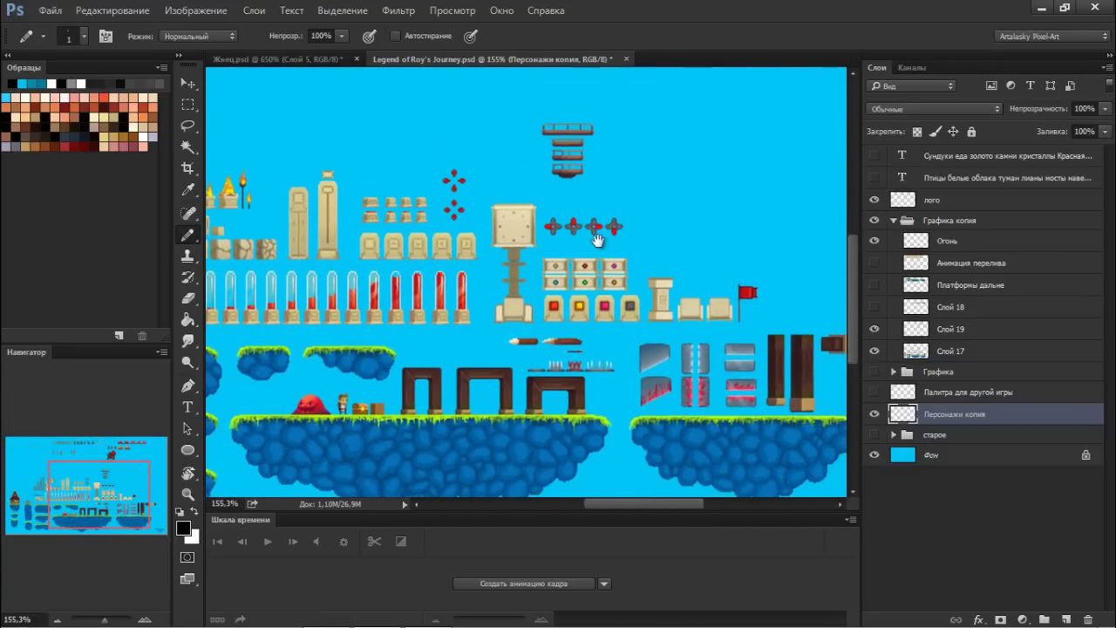
left_click_drag(612, 228, 495, 396)
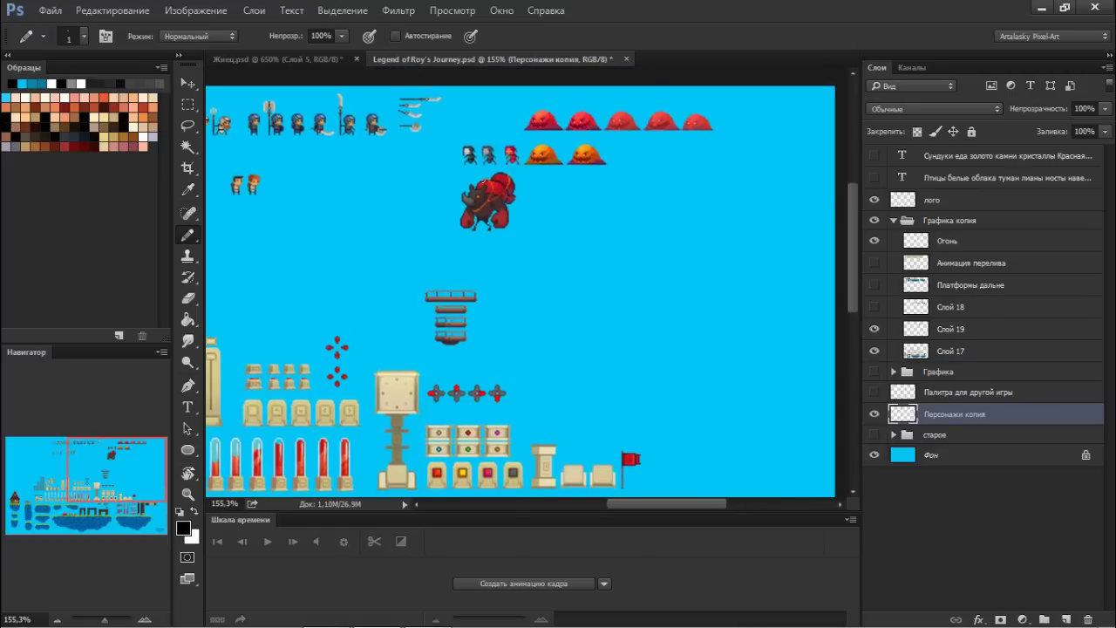
scroll(468, 197, "up", 3)
scroll(497, 179, "up", 2)
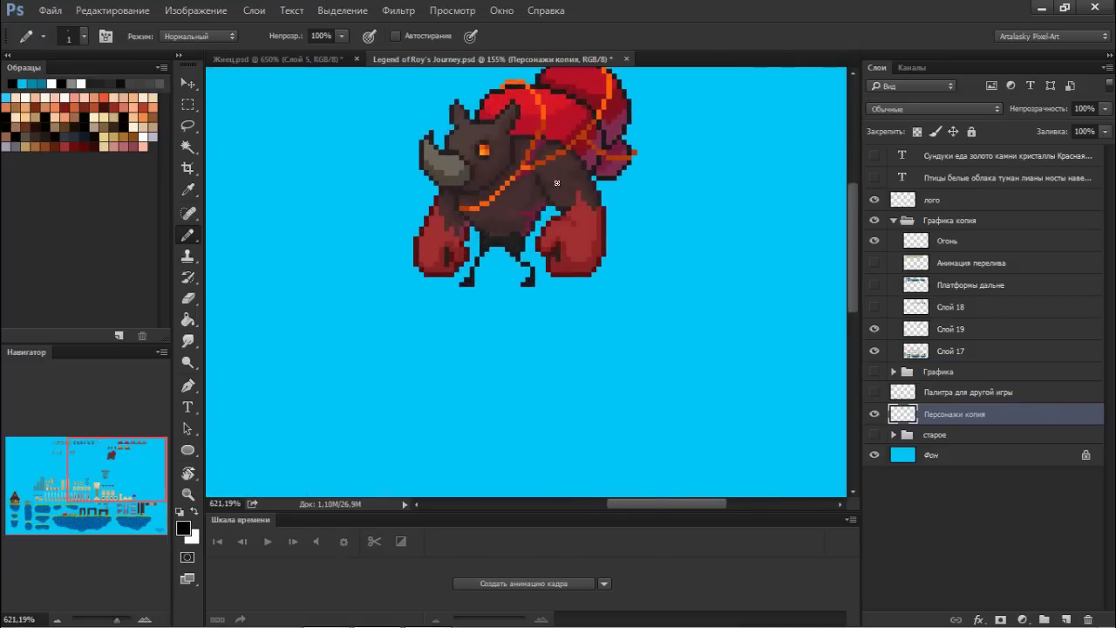
left_click(485, 176, "alt")
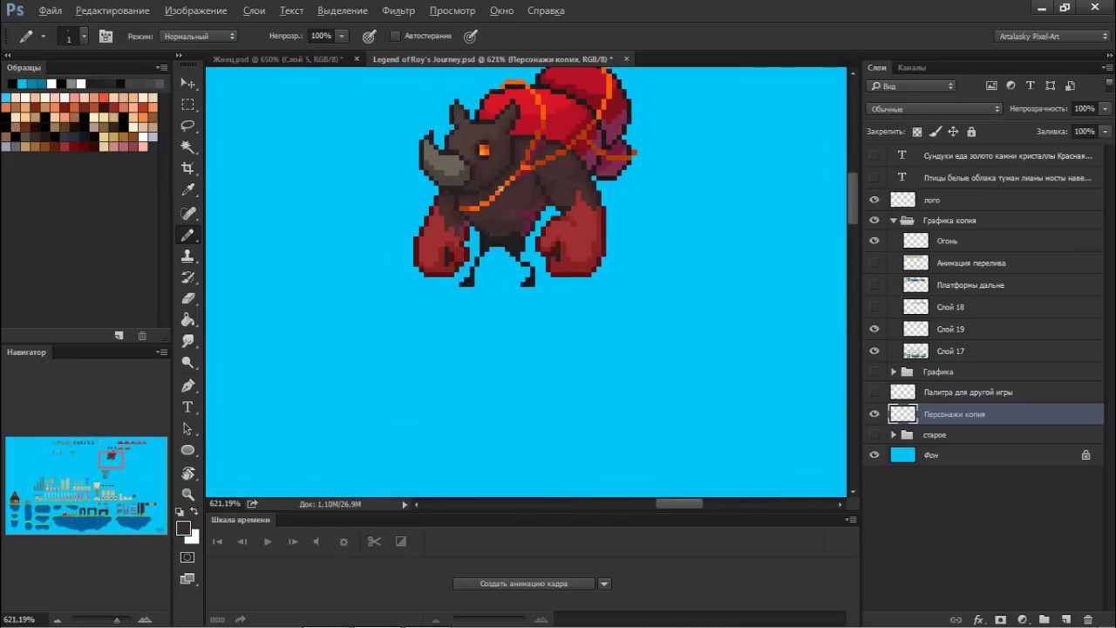
key("x")
left_click(515, 242, "alt")
Add a new Слой 8 in the Чистый group and paint a dark swatch at top right
key("ctrl+Tab")
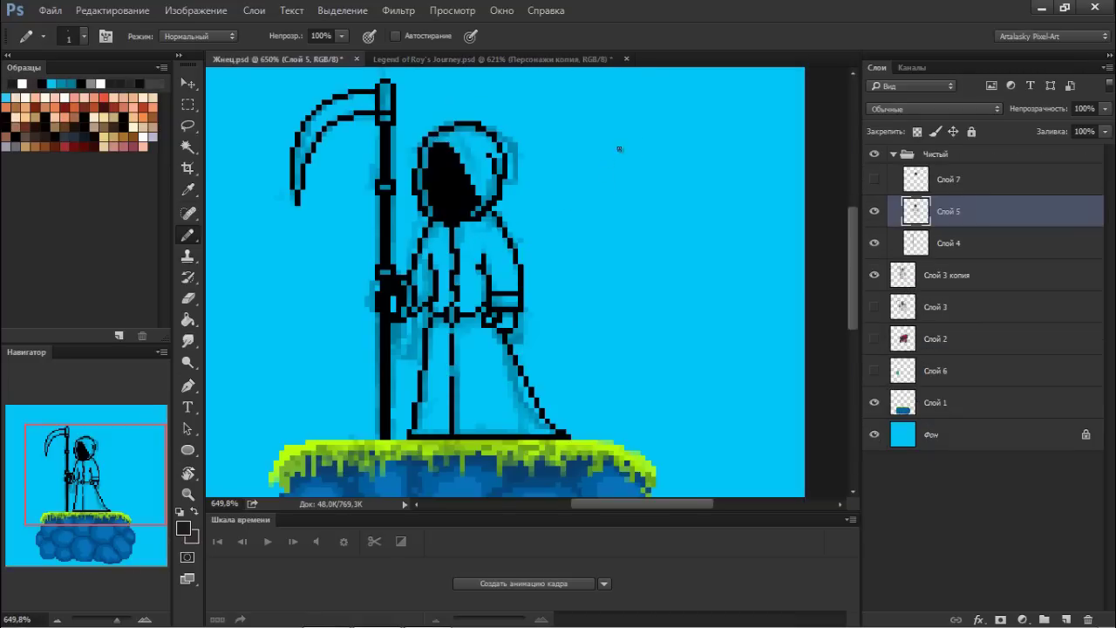
left_click(996, 162)
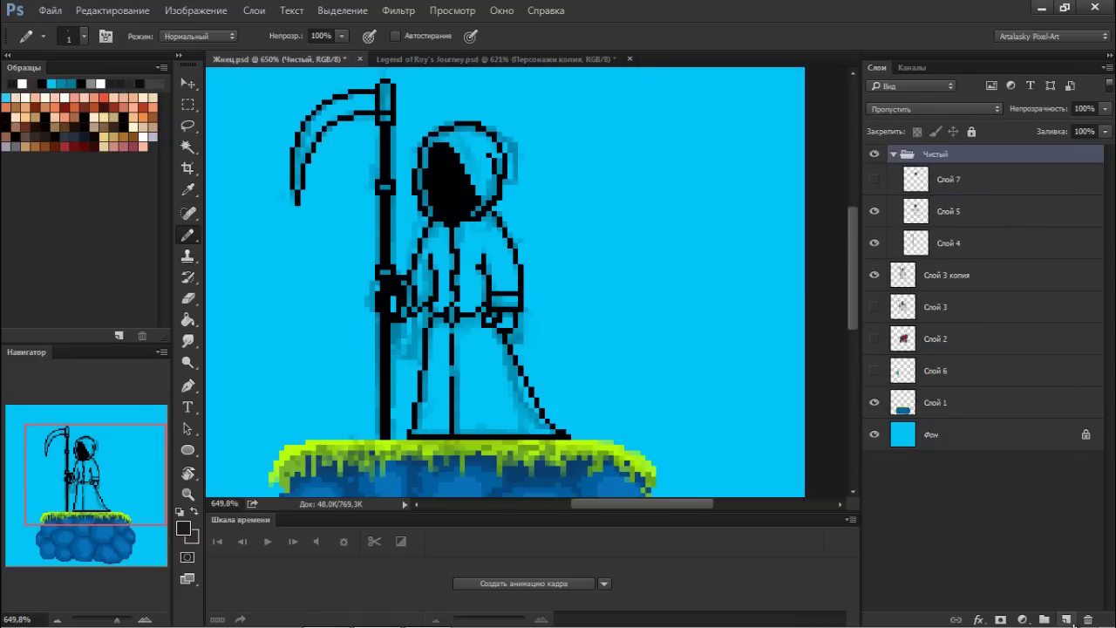
left_click(1067, 619)
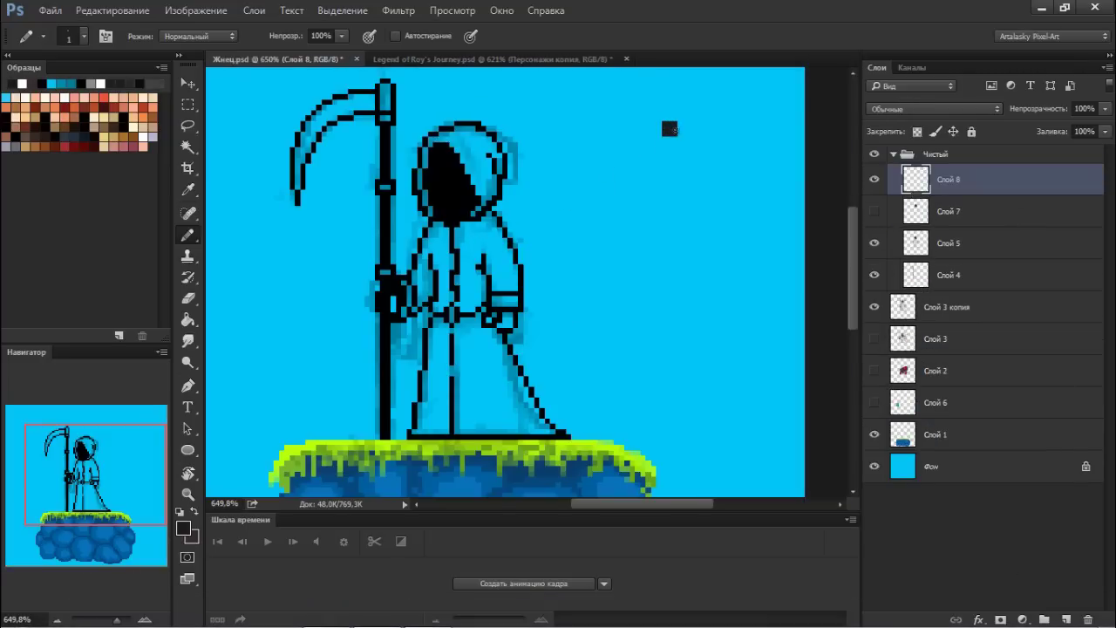
left_click(672, 129, "alt")
left_click_drag(676, 129, 688, 129)
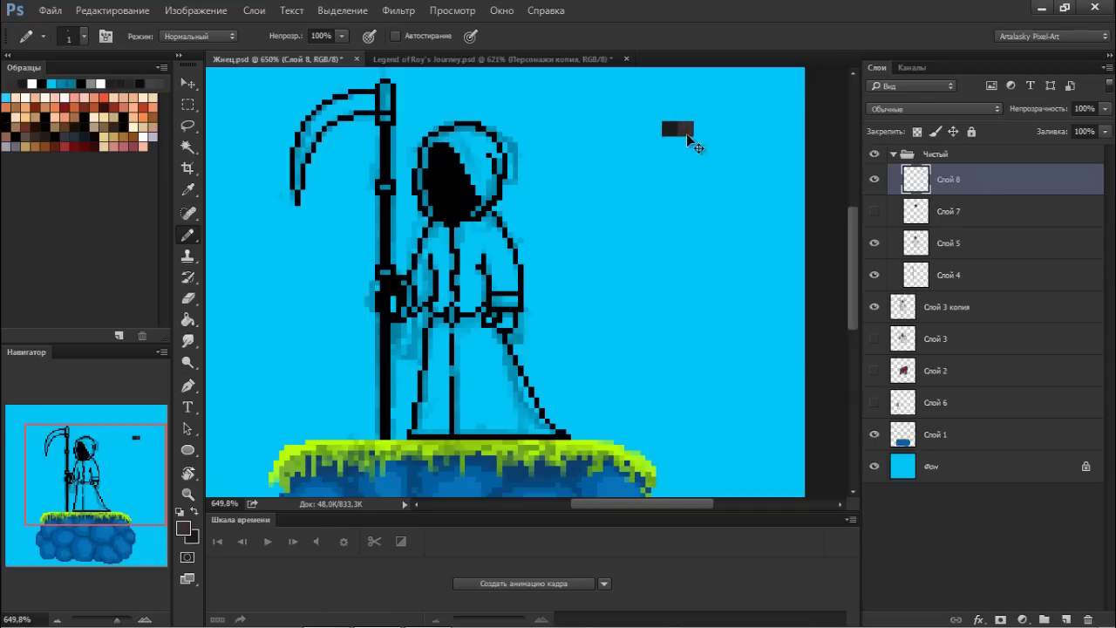
Sample orange from the rhino's strap and pencil glowing orange eyes inside the hood
key("ctrl+Tab")
left_click(599, 124, "alt")
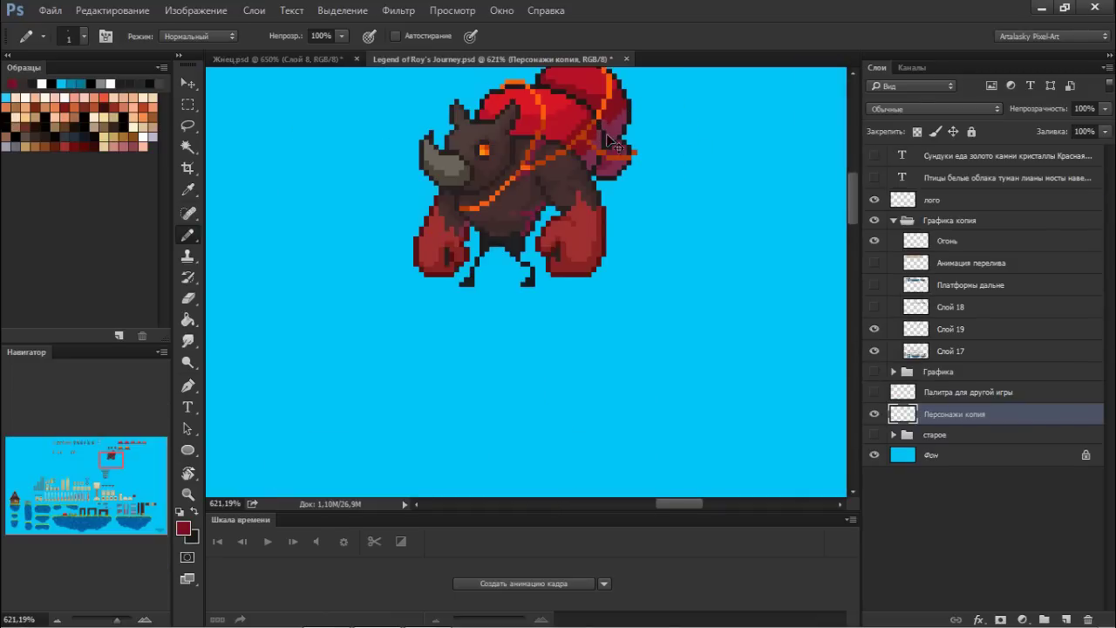
key("ctrl+Tab")
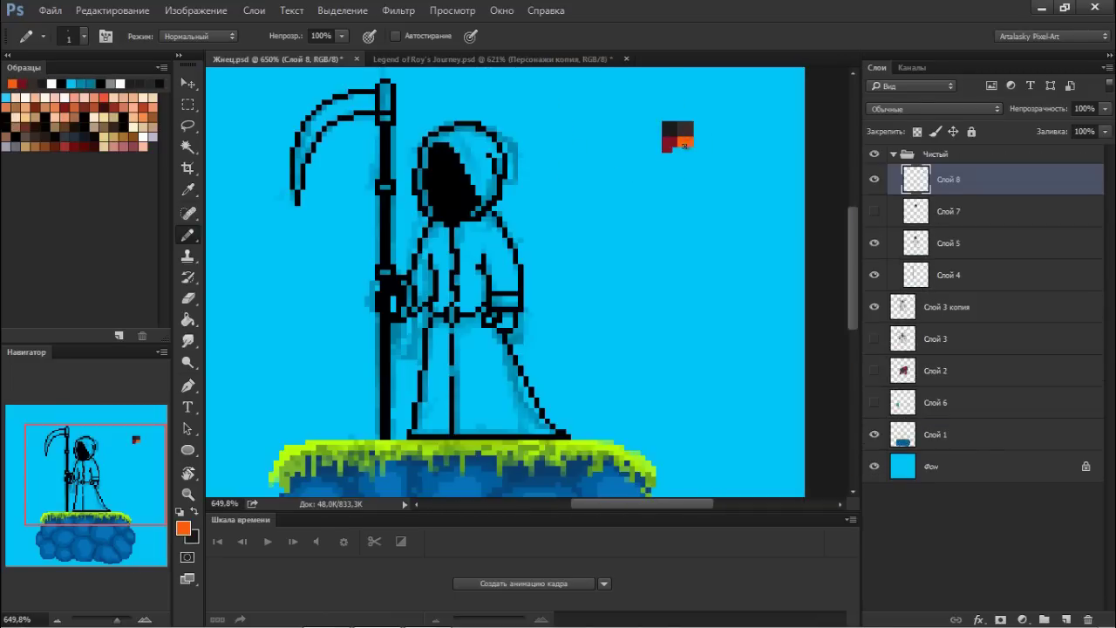
left_click_drag(436, 172, 441, 177)
key("ctrl+z")
Show the hero layer and draw a black line along the robe's right edge on Слой 5
scroll(451, 242, "down", 2)
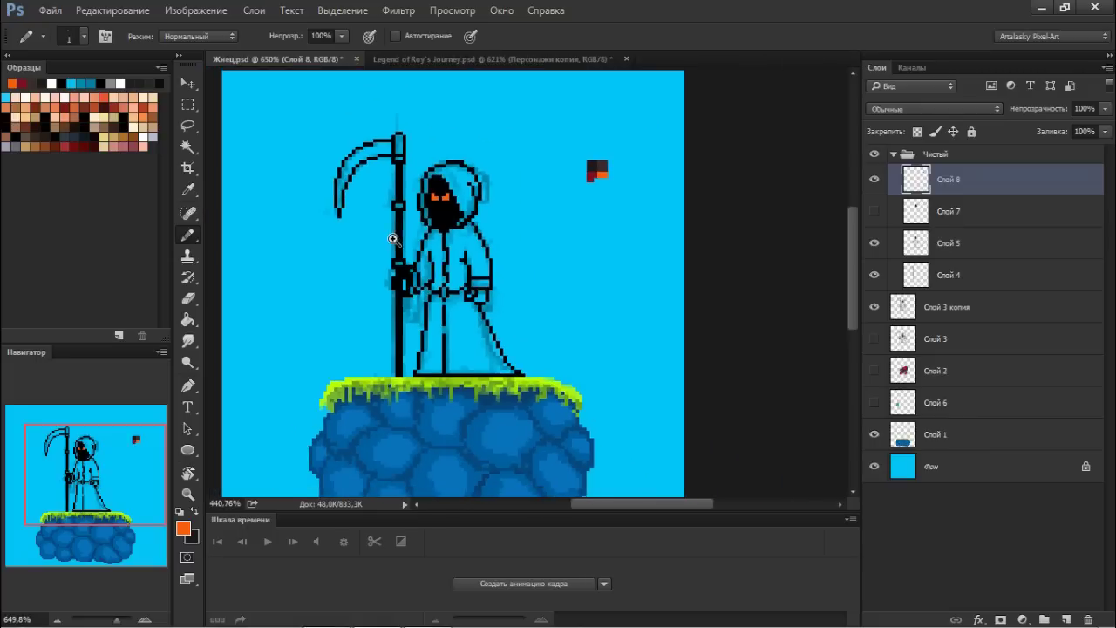
left_click(875, 402)
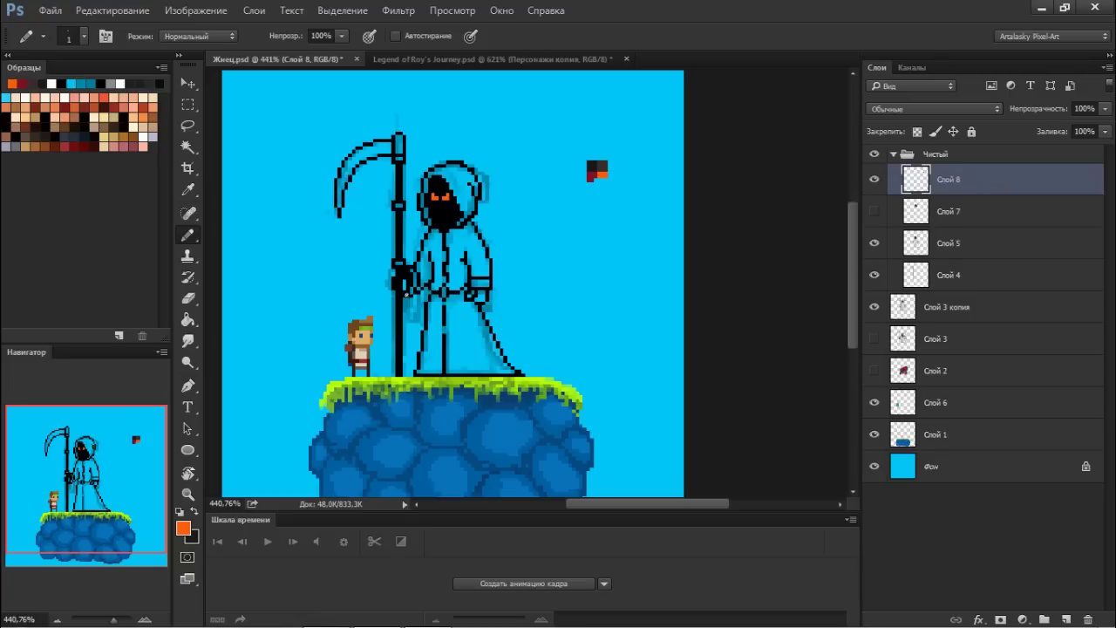
left_click(925, 248)
key("e")
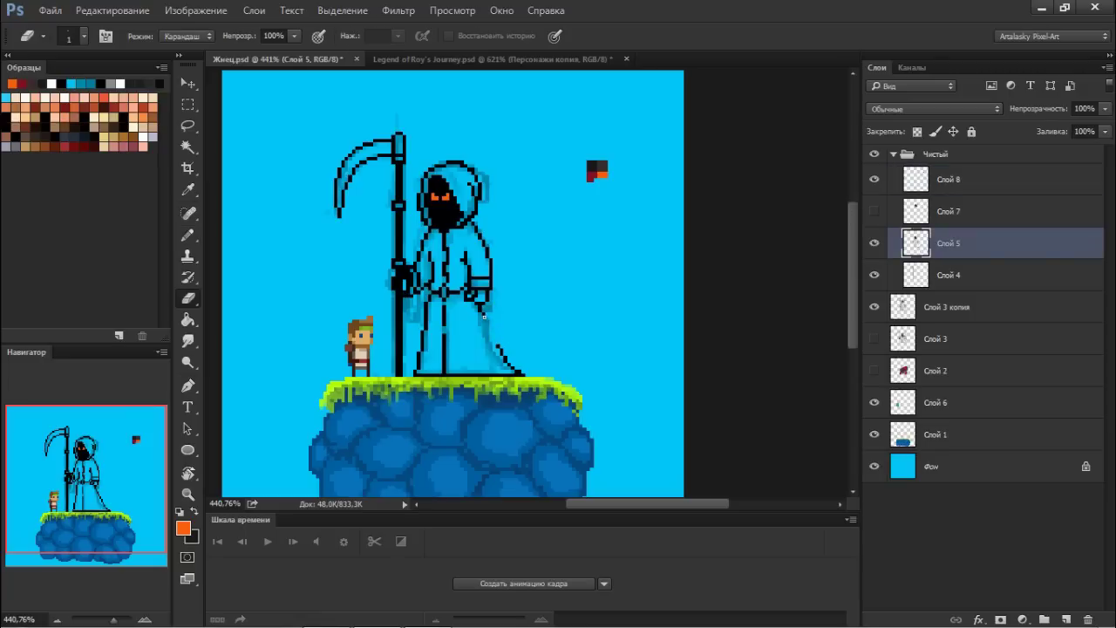
key("b")
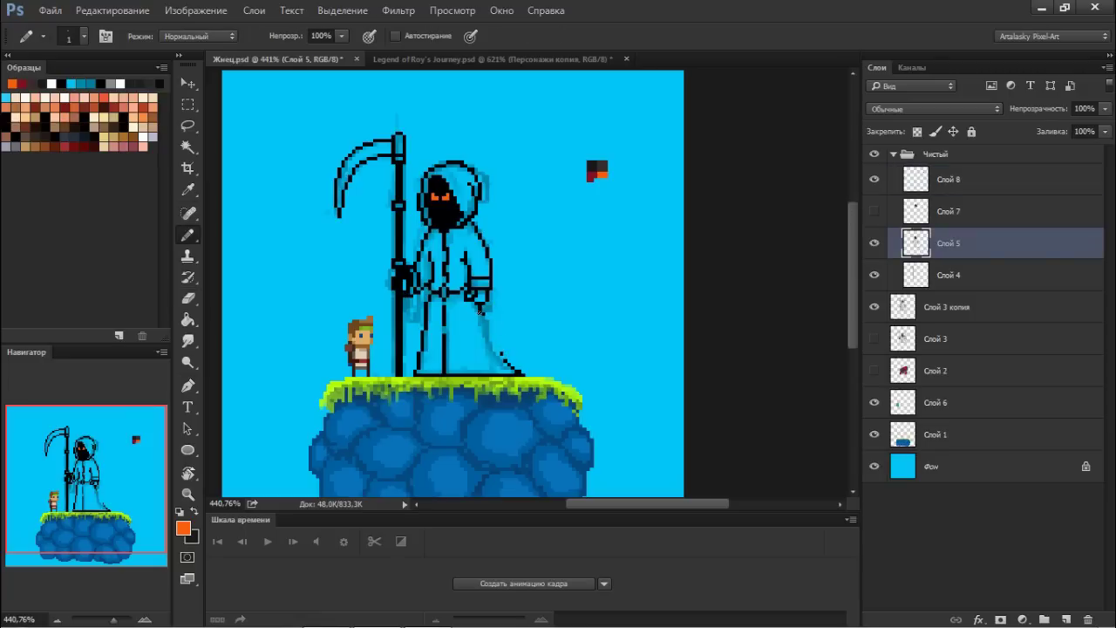
left_click(478, 306, "alt")
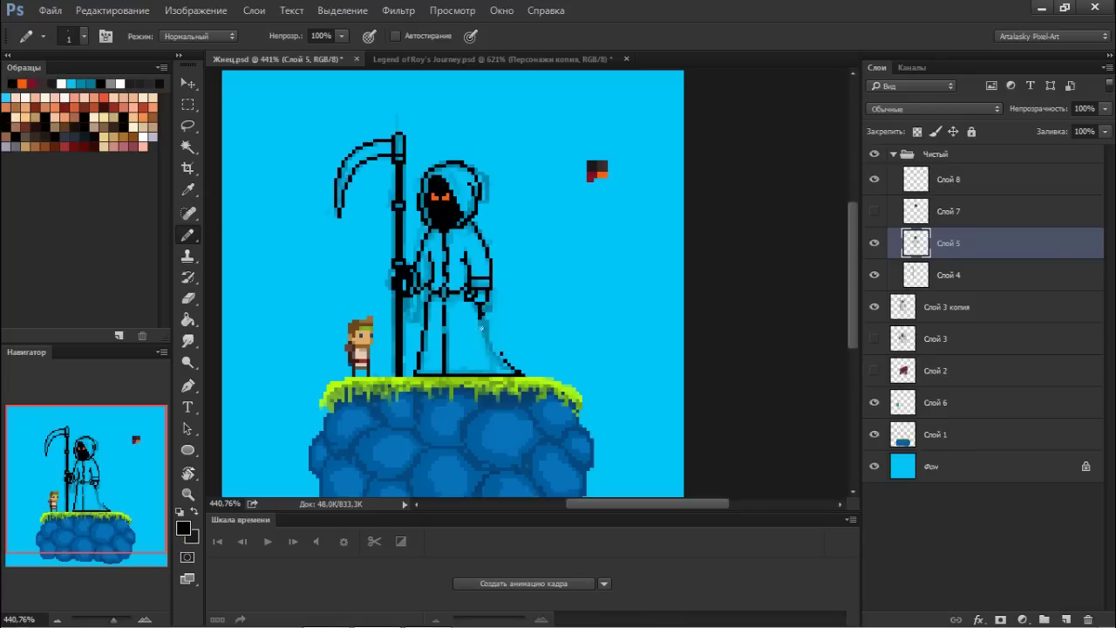
left_click_drag(480, 328, 518, 366)
key("e")
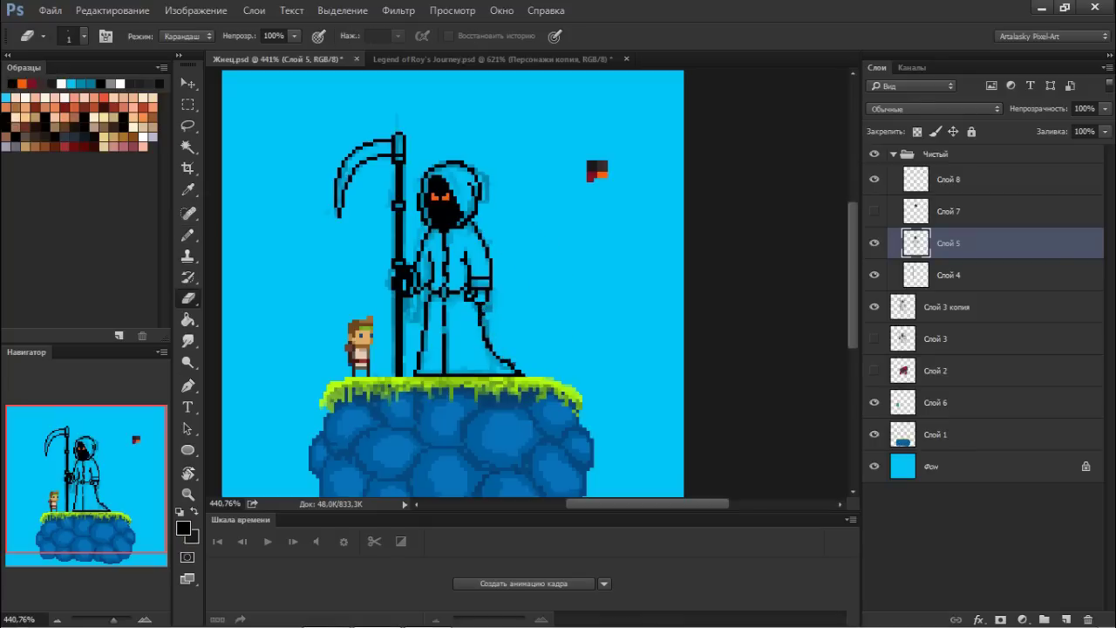
key("b")
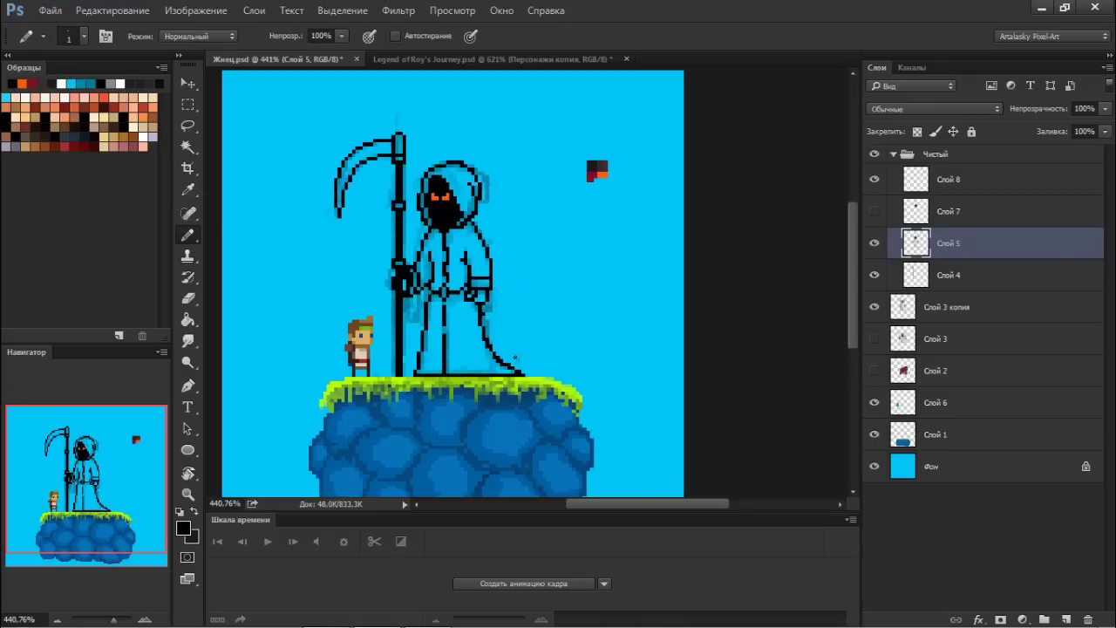
Zoom in on the robe and draw pixels below the reaper's hand
left_click(528, 342)
key("e")
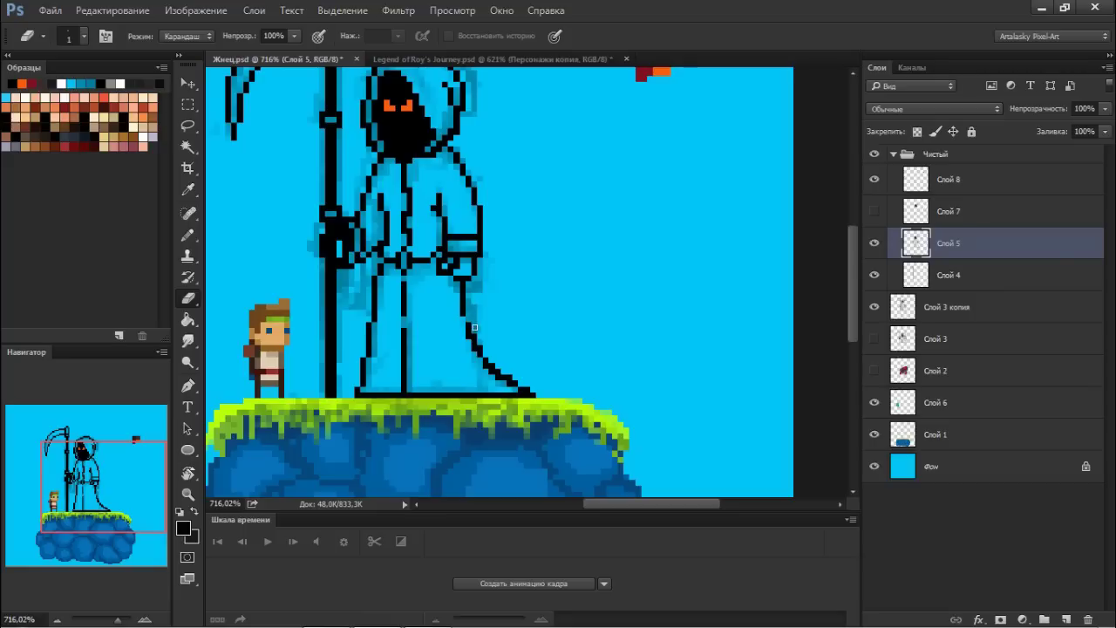
key("b")
key("e")
scroll(520, 364, "down", 2)
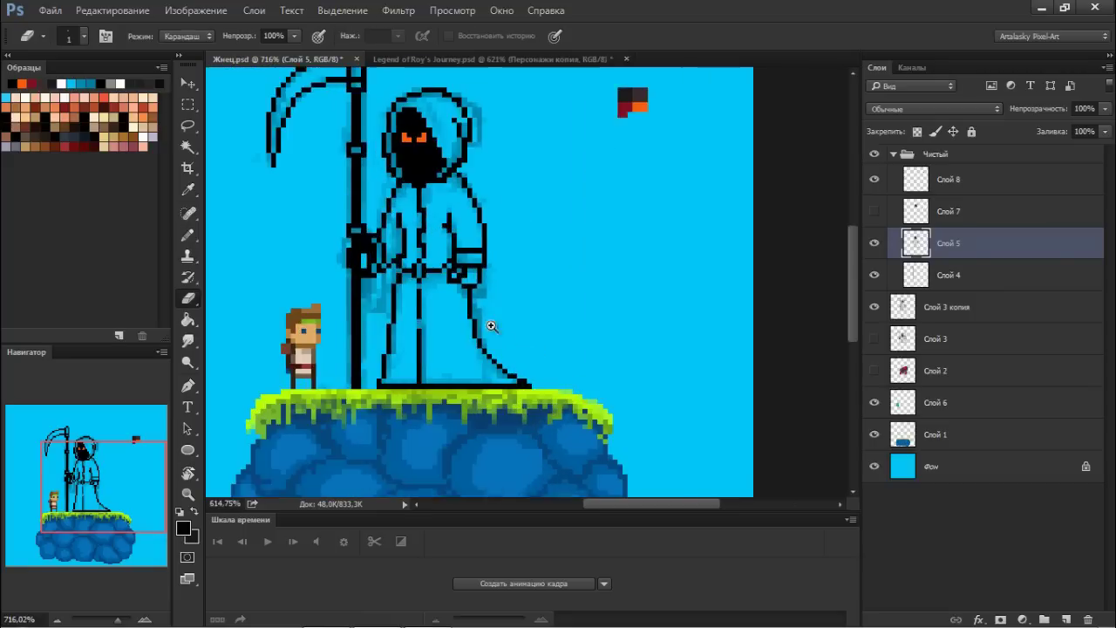
key("b")
left_click_drag(460, 279, 477, 344)
key("e")
scroll(479, 285, "up", 3)
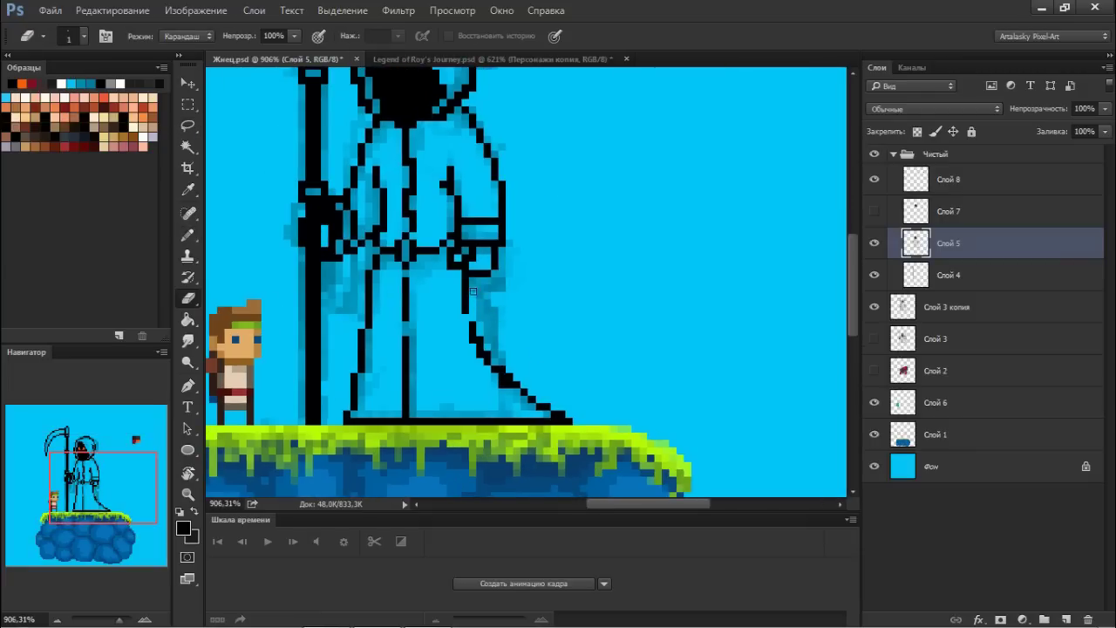
Erase the old trailing tail pixels and redraw a flatter tail outline
mouse_move(500, 383)
left_mouse_down()
mouse_move(571, 417)
mouse_move(576, 406)
mouse_move(582, 423)
left_mouse_up()
key("b")
key("e")
left_click_drag(523, 396, 566, 373)
key("b")
key("e")
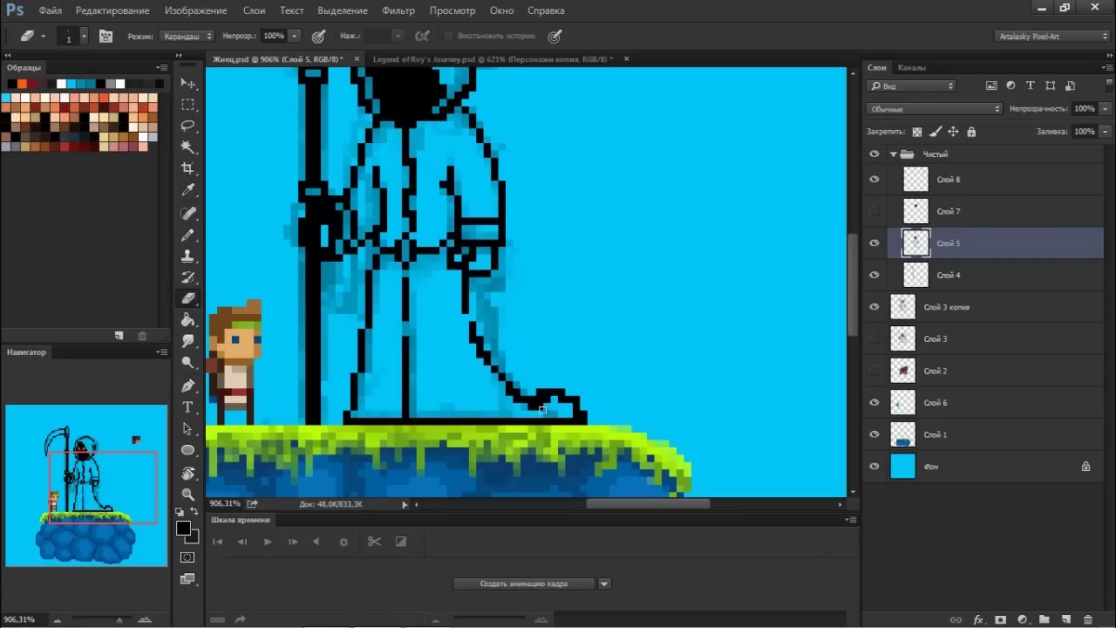
key("b")
mouse_move(541, 410)
left_mouse_down()
mouse_move(577, 403)
mouse_move(534, 392)
mouse_move(572, 421)
left_mouse_up()
key("e")
Erase the stub at the tail's end and finish touching up the robe hem
scroll(523, 401, "down", 3)
scroll(523, 401, "up", 4)
key("b")
key("e")
left_click(591, 424)
key("b")
scroll(526, 311, "up", 1)
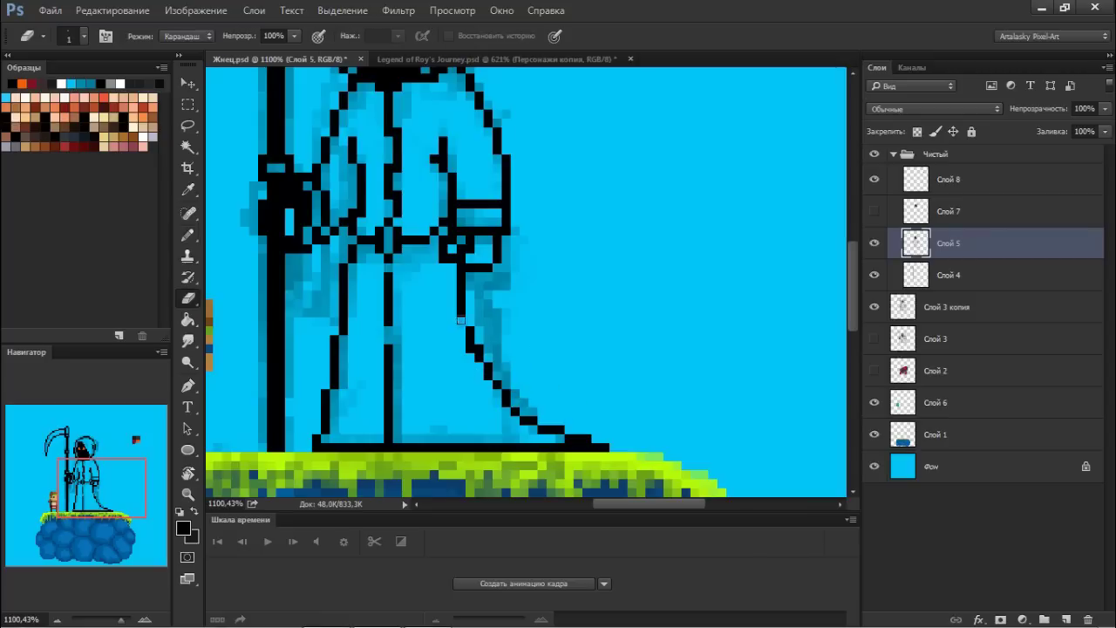
key("e")
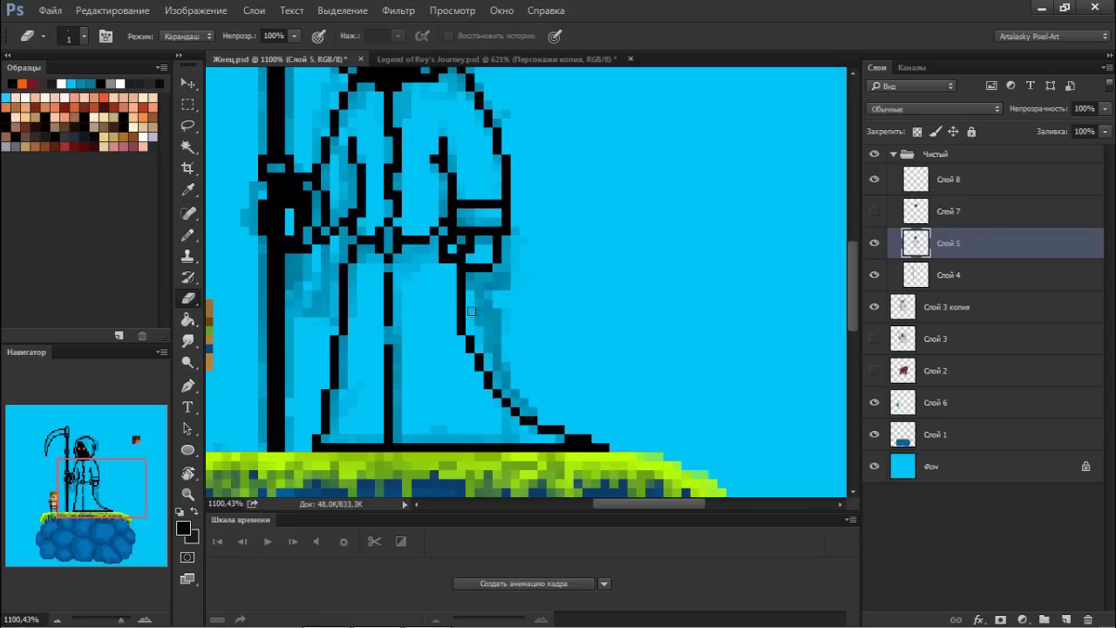
key("b")
mouse_move(471, 288)
left_mouse_down()
mouse_move(398, 280)
mouse_move(488, 319)
mouse_move(481, 358)
left_mouse_up()
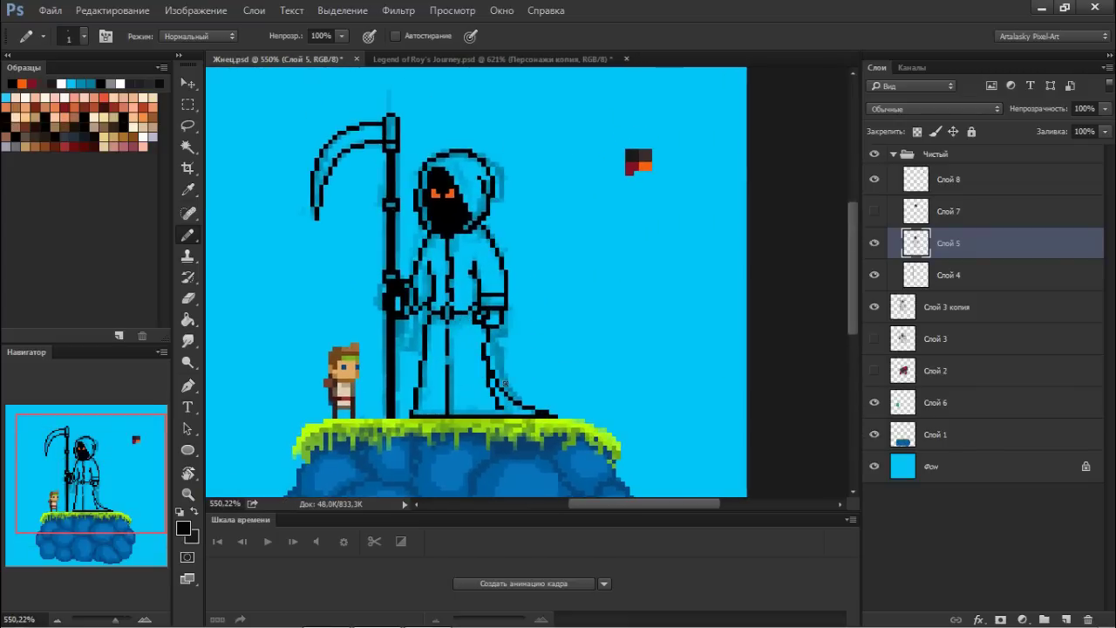
Draw an orange belt buckle at the robe centre on Слой 8
left_click(646, 165, "alt")
left_click(950, 180)
left_click(447, 312)
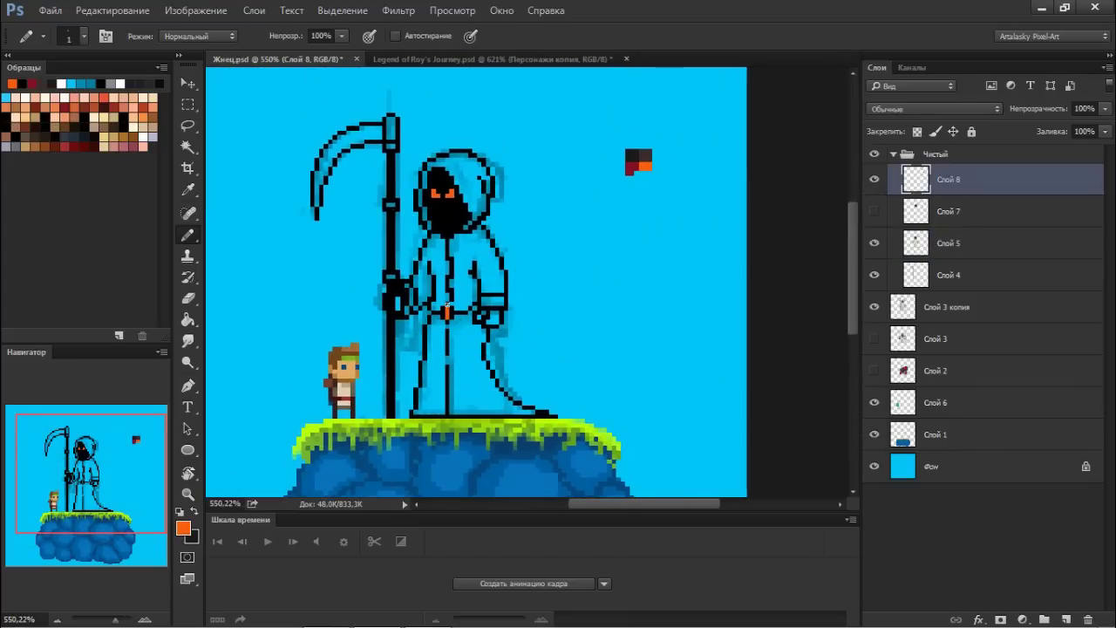
Duplicate Слой 5 and bucket-fill the lower robe, upper robe, torso, arm and hood dark brown
left_click(473, 350, "ctrl")
key("g")
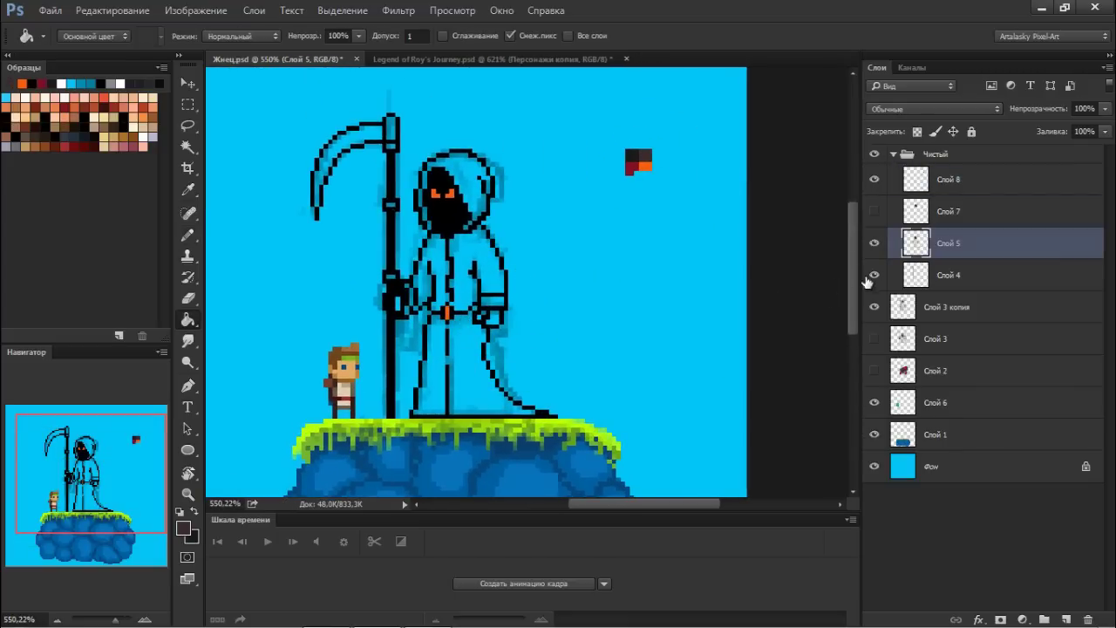
left_click(874, 243)
key("ctrl+j")
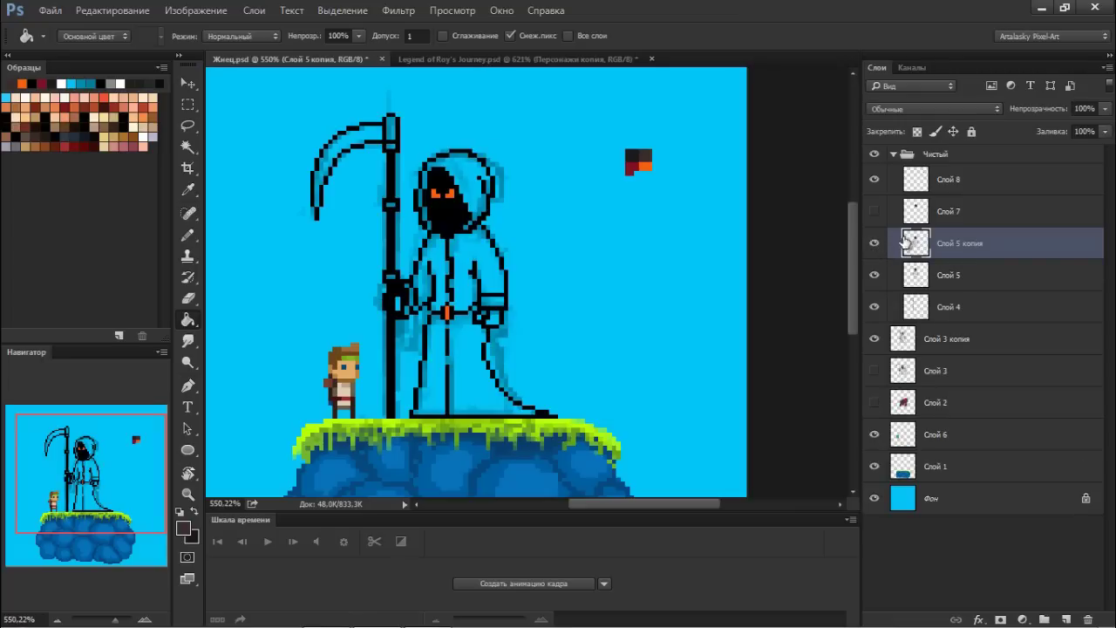
left_click(475, 370)
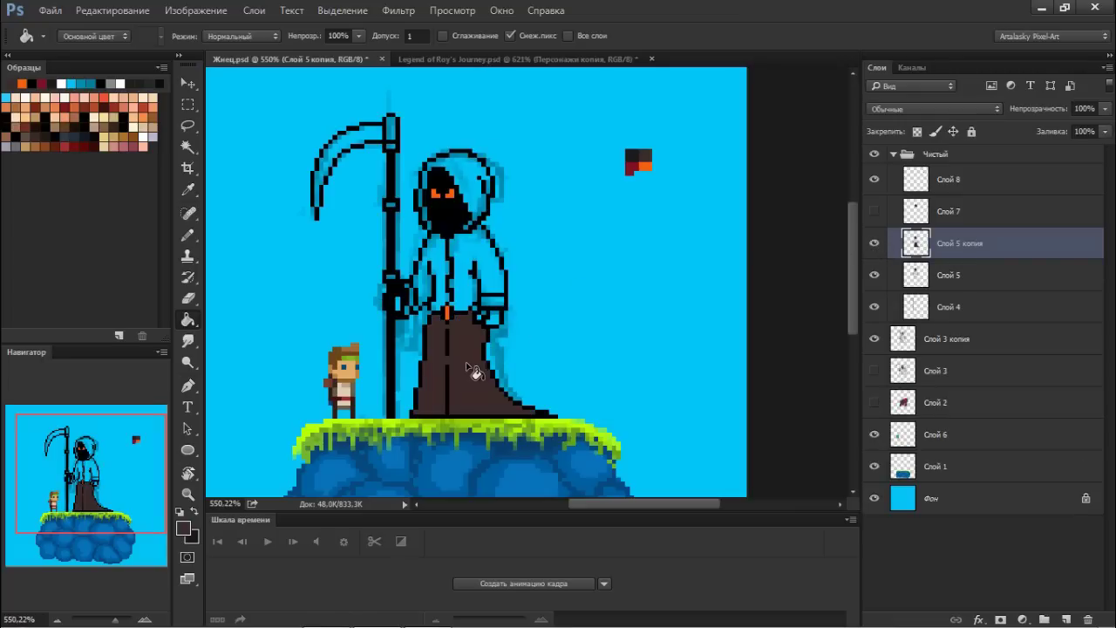
left_click(479, 270)
left_click(434, 262)
left_click(482, 198)
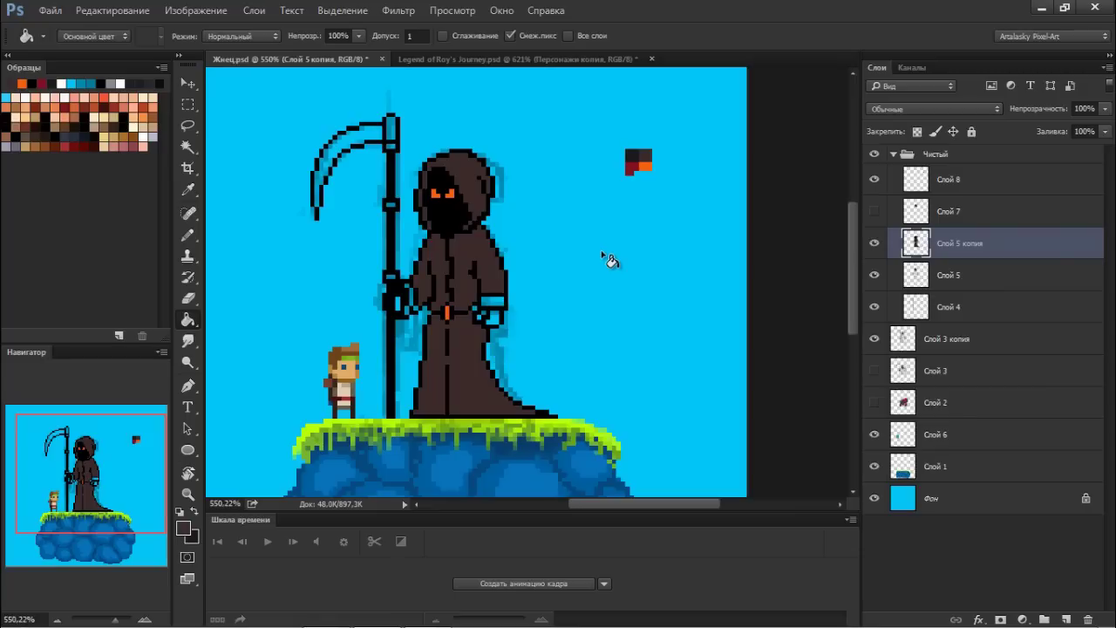
Colorize the brown robe fill with Hue/Saturation: hue 209, saturation 43, lightness -41
key("ctrl+u")
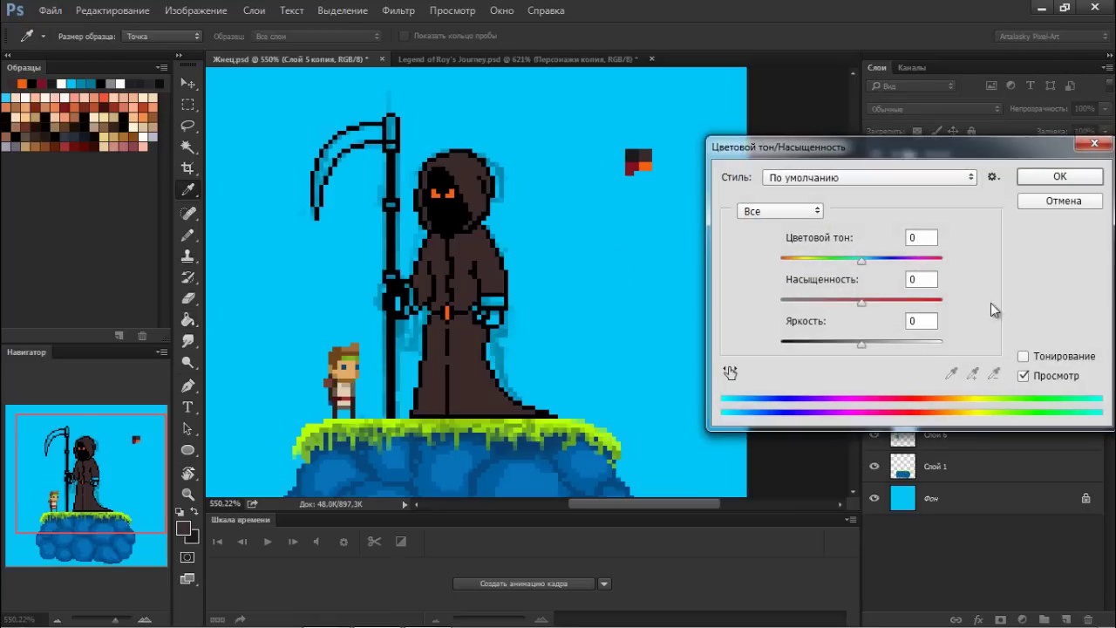
left_click(1023, 355)
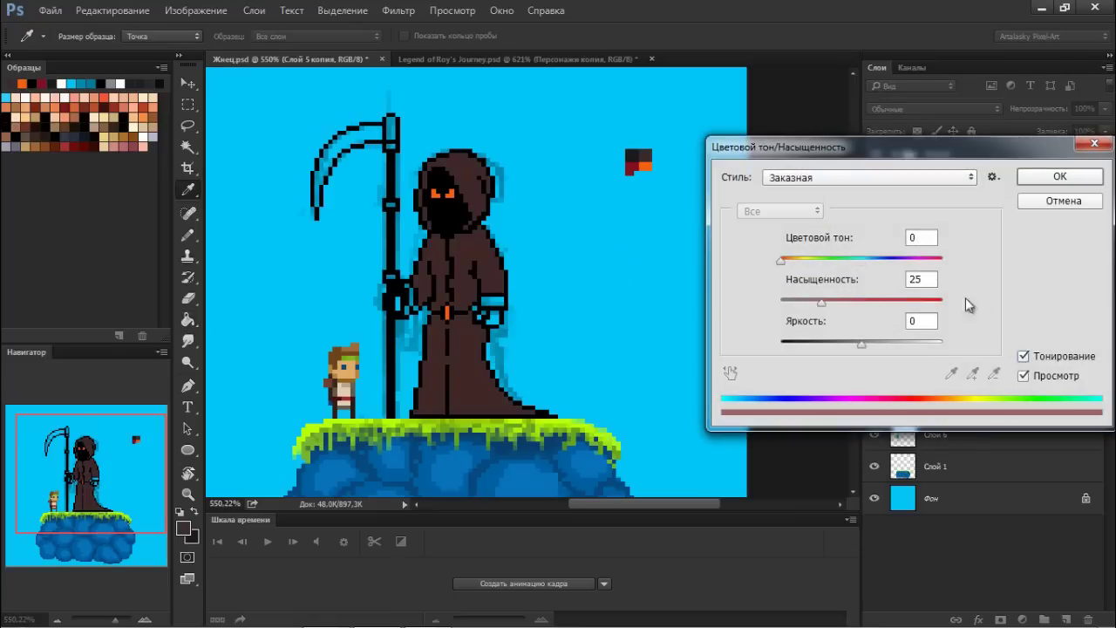
left_click_drag(781, 260, 862, 261)
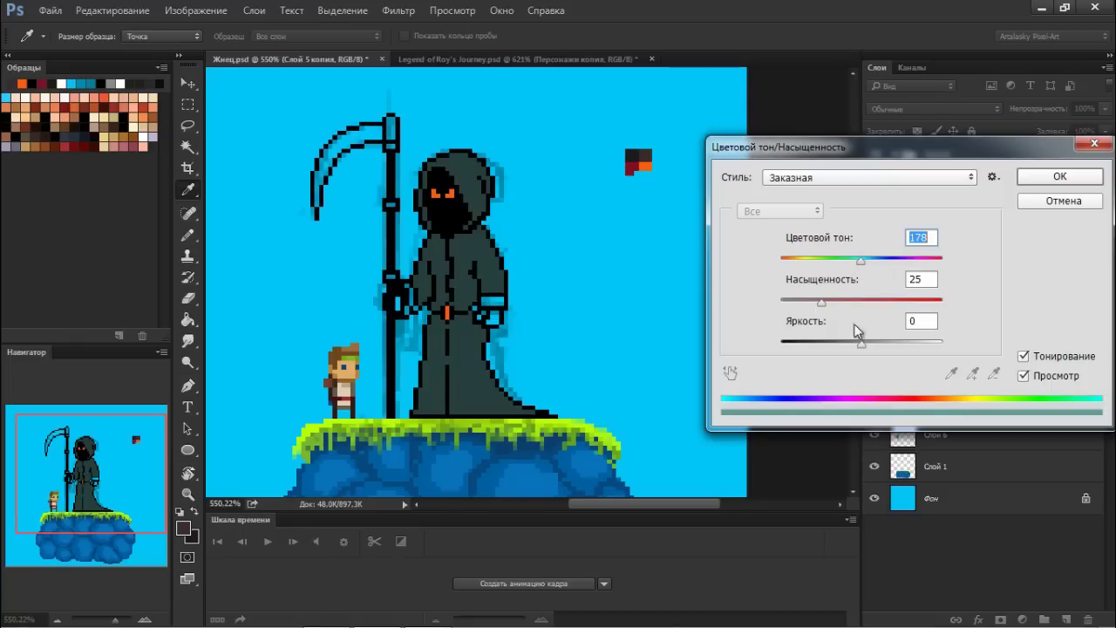
left_click_drag(821, 303, 851, 306)
left_click_drag(861, 260, 874, 260)
left_click_drag(860, 343, 828, 342)
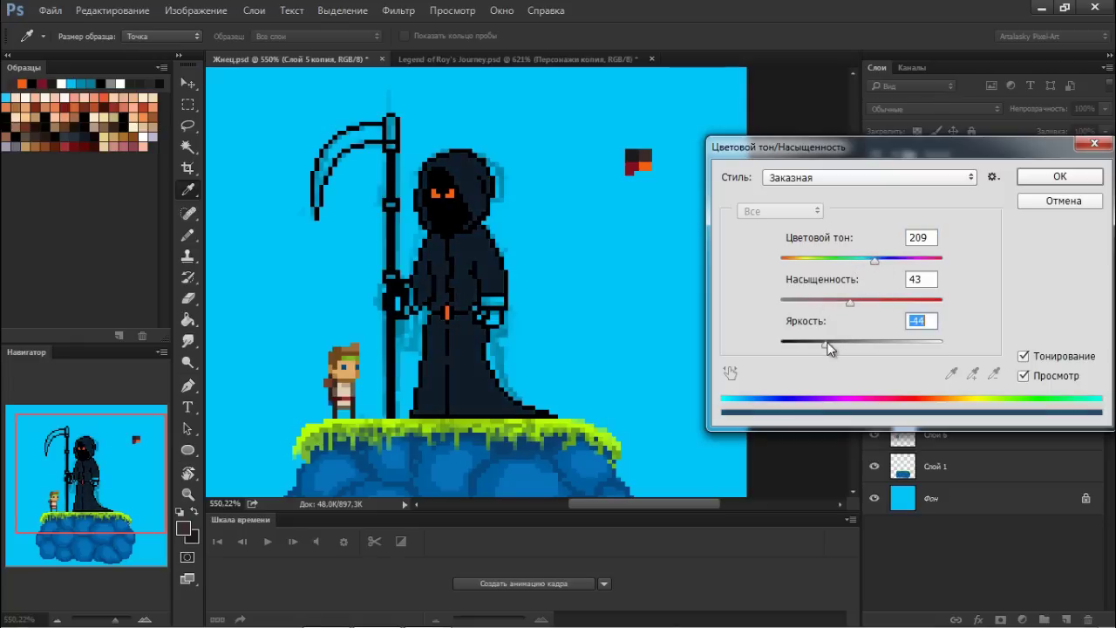
left_click(1042, 177)
On Слой 8, paint a grey-blue sleeve cuff and add navy and grey-blue palette swatches
key("b")
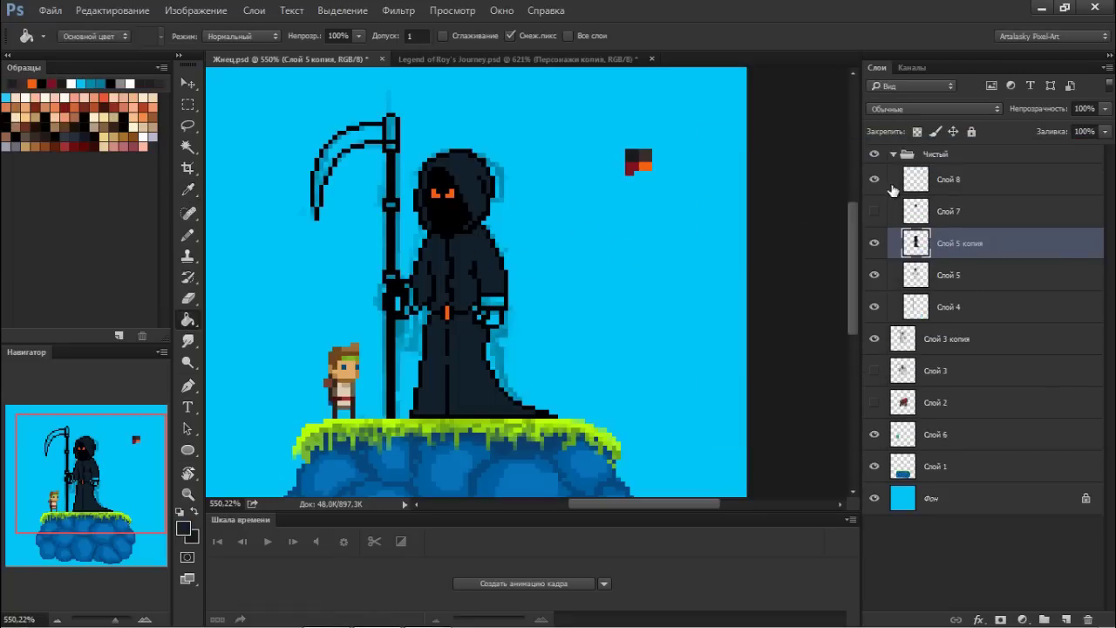
left_click(948, 179)
left_click(632, 177)
scroll(523, 279, "up", 2, "alt")
scroll(514, 270, "up", 2, "alt")
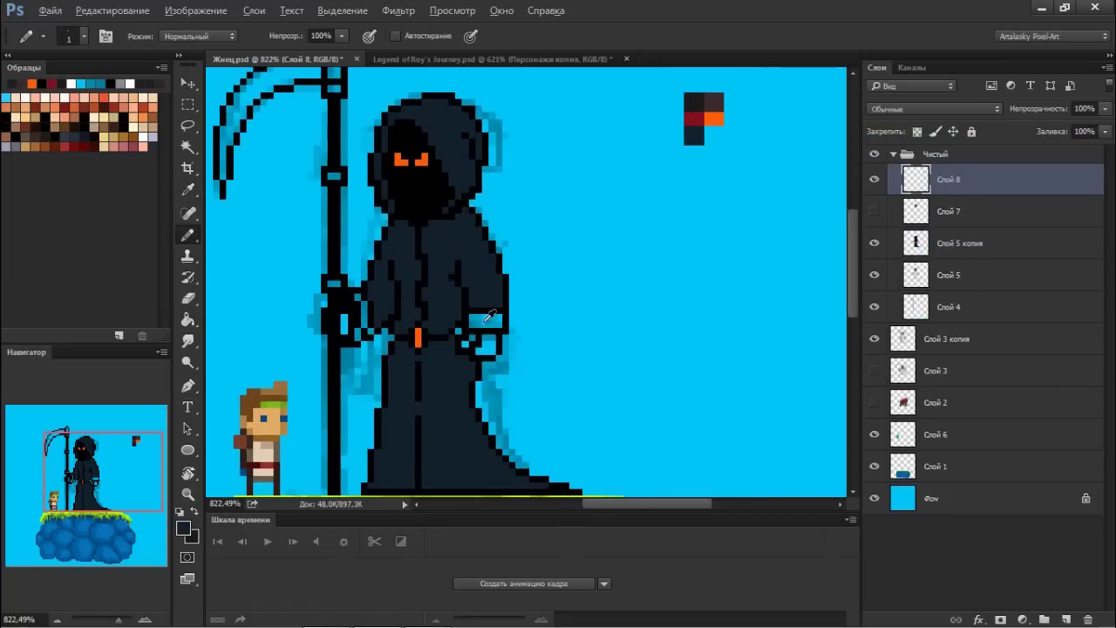
right_click(465, 302, "alt+shift")
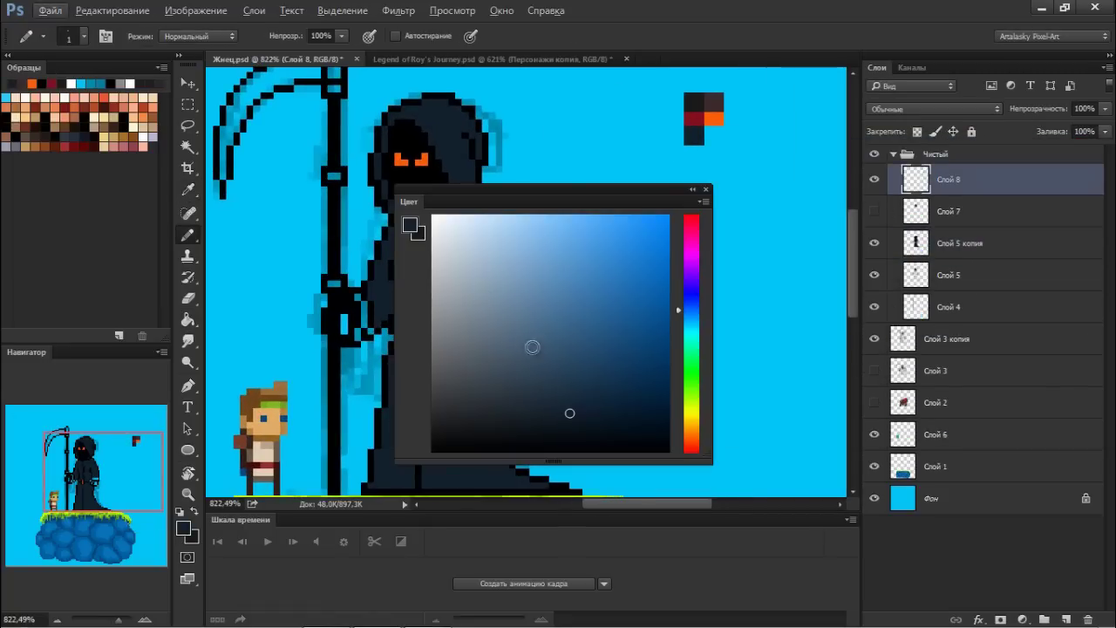
left_click_drag(481, 321, 497, 321)
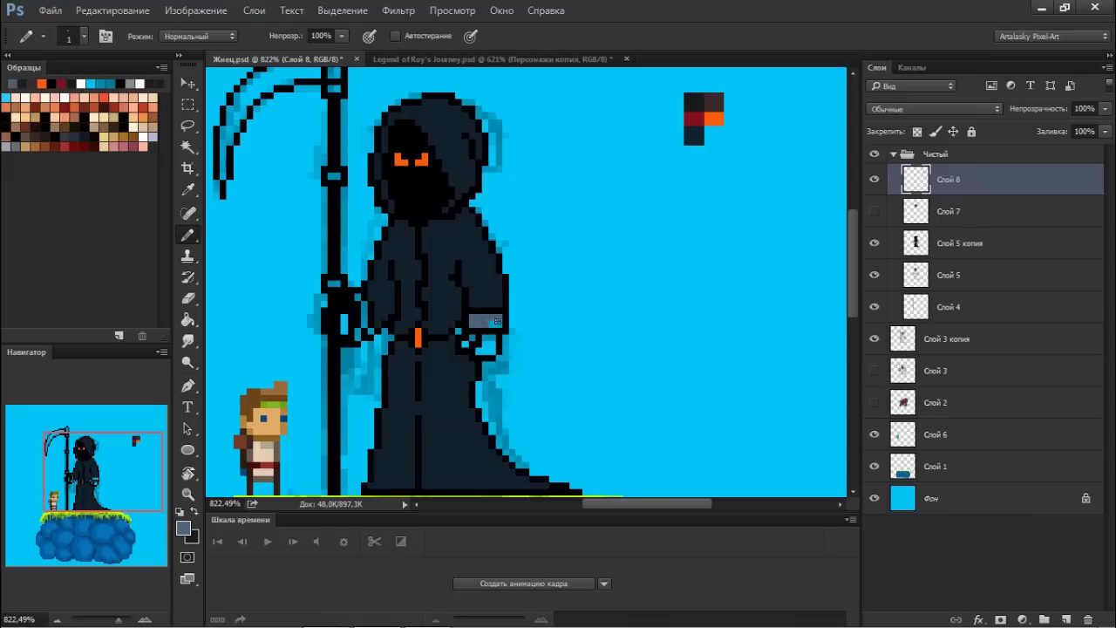
left_click(694, 155)
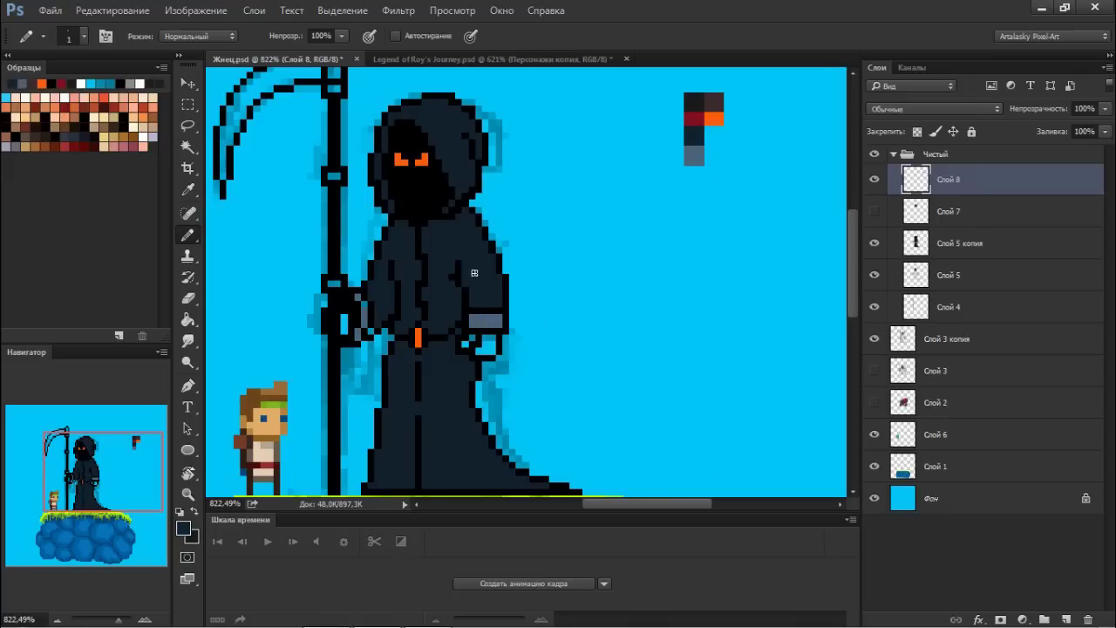
Mix a beige skin tone for the hands with the HUD colour picker
right_click(477, 229, "alt+shift")
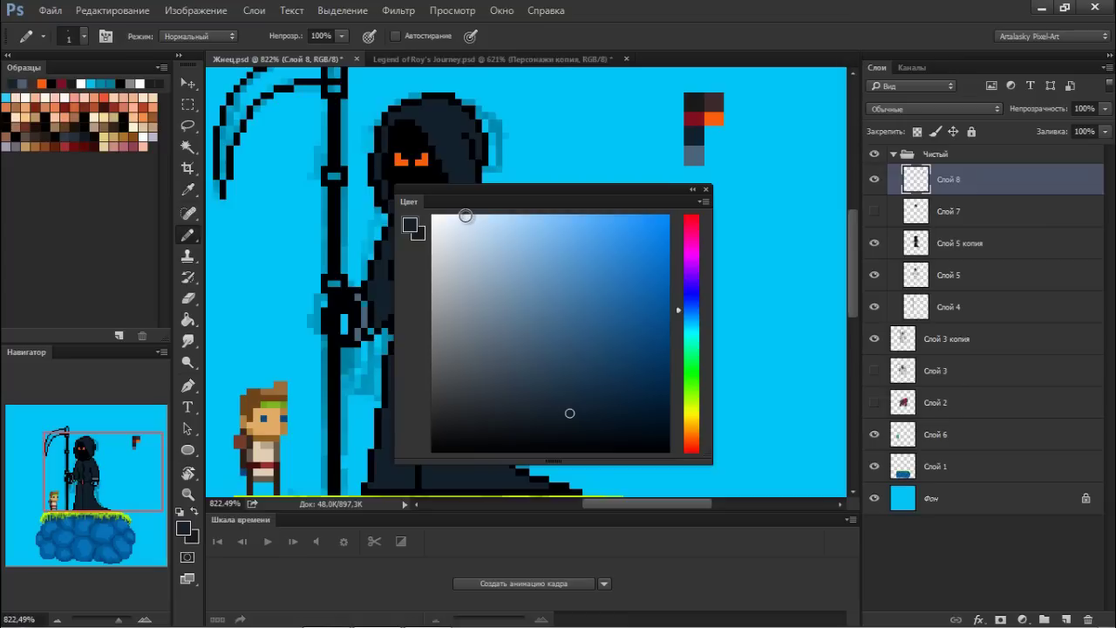
left_click(265, 423, "alt")
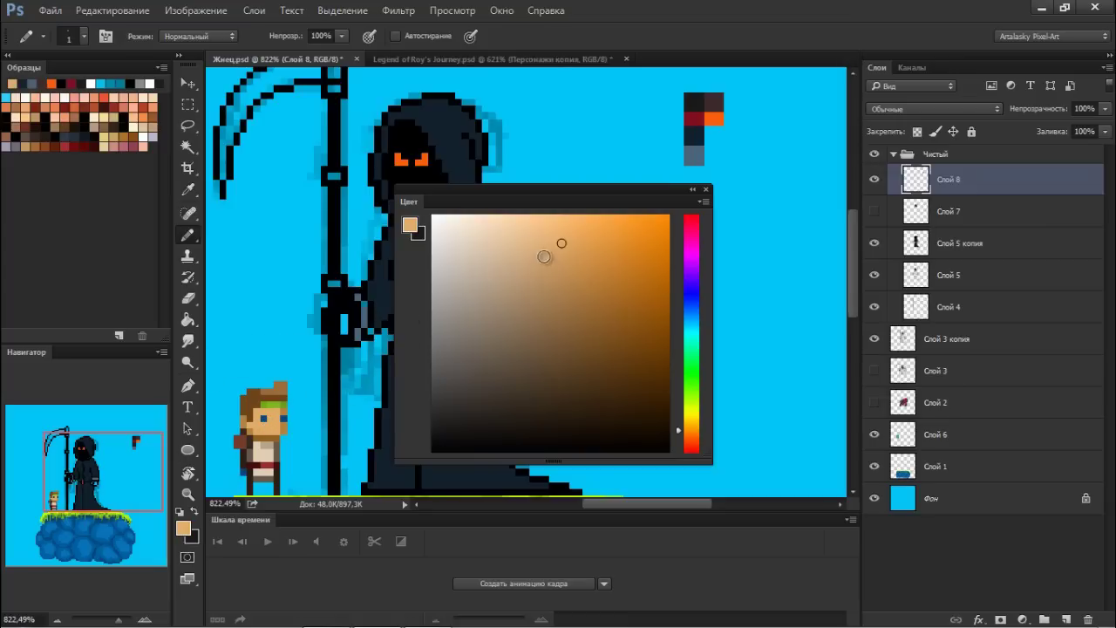
left_click(484, 241)
left_click_drag(486, 241, 470, 246)
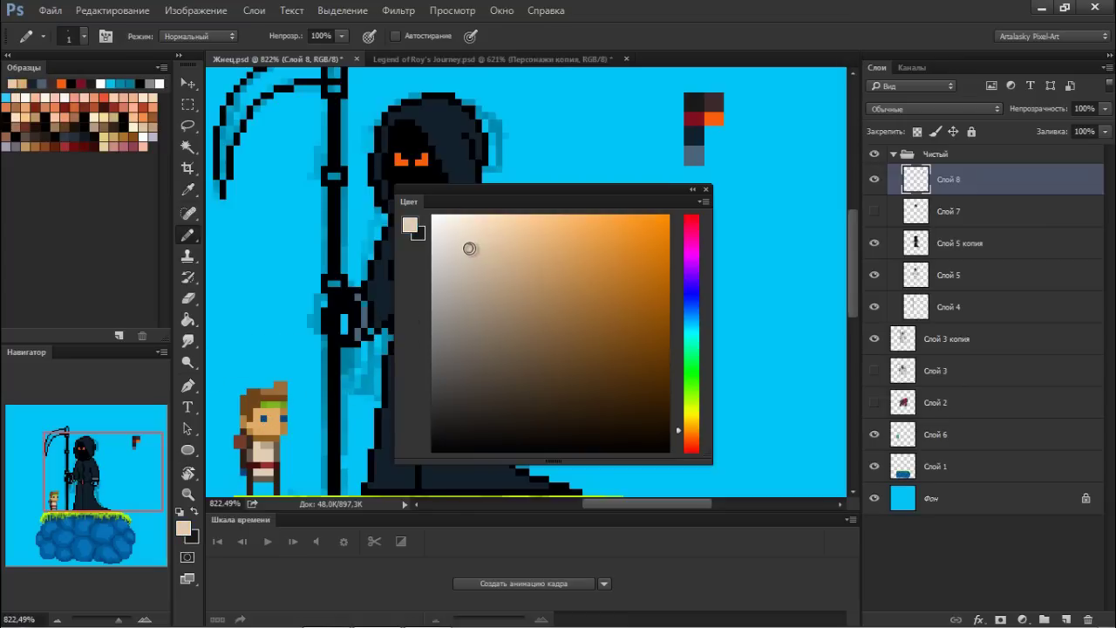
left_click_drag(571, 193, 599, 195)
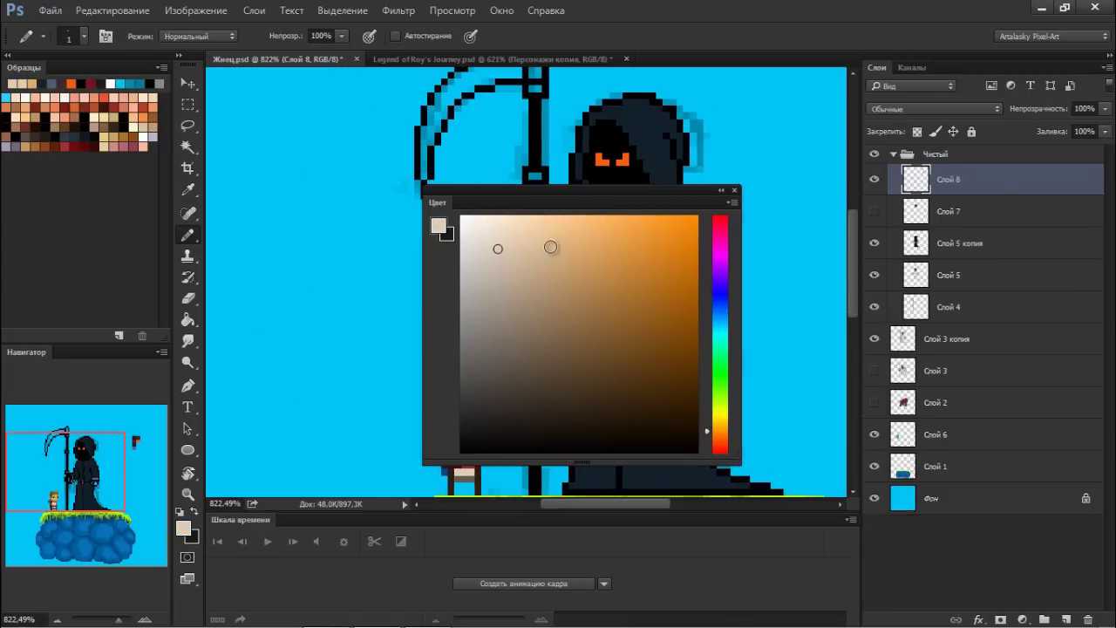
left_click(481, 341, "alt")
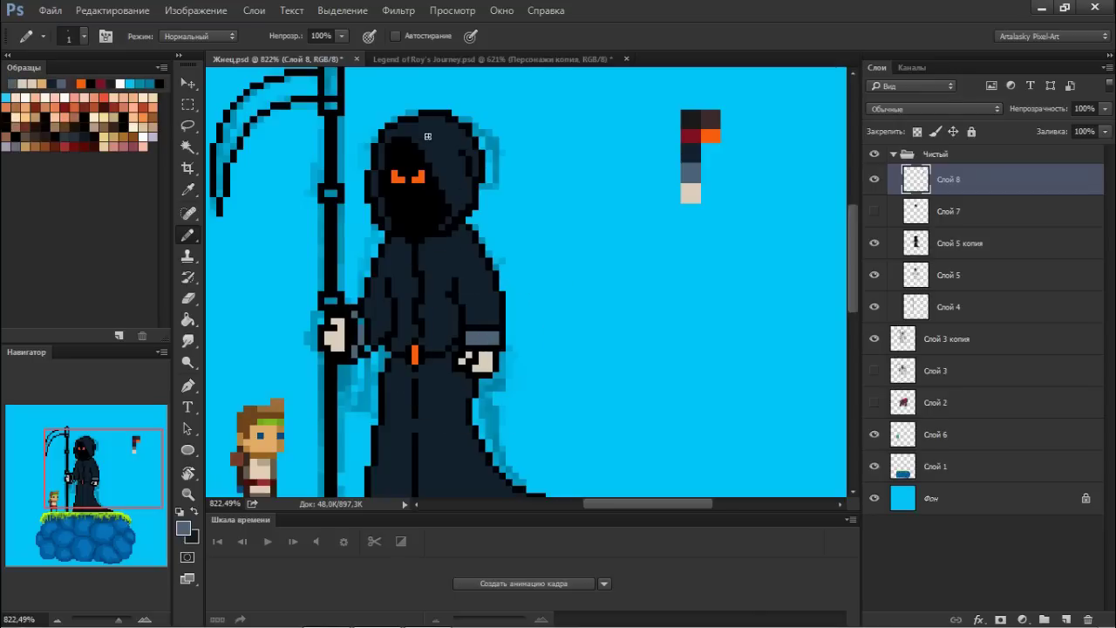
key("ctrl+z")
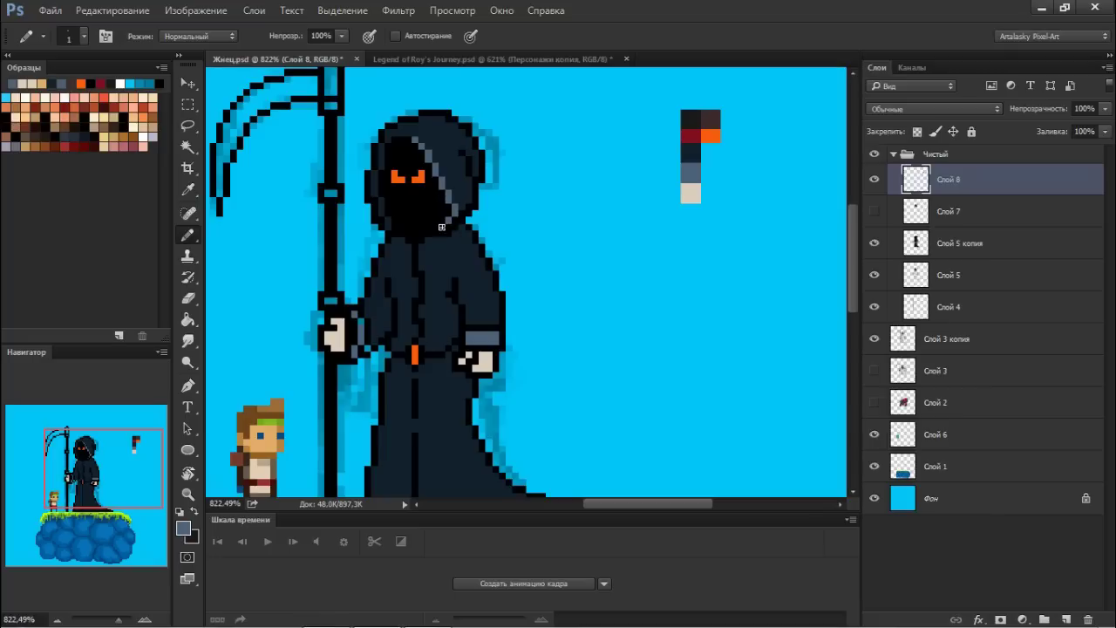
Draw a grey highlight line down the robe front
scroll(510, 201, "down", 1)
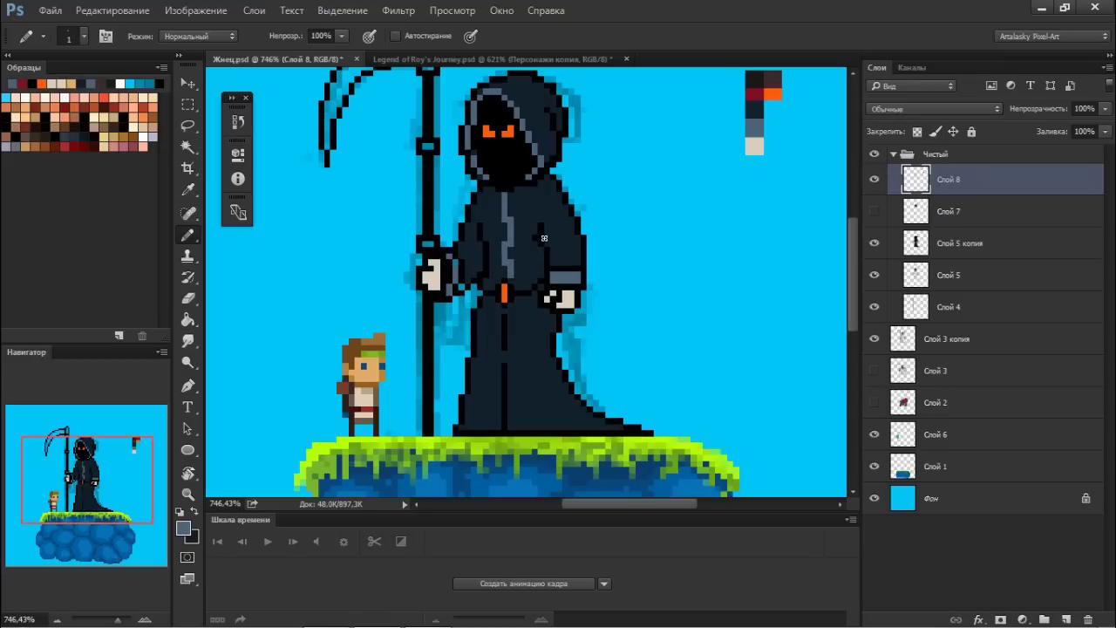
left_click_drag(503, 318, 518, 431)
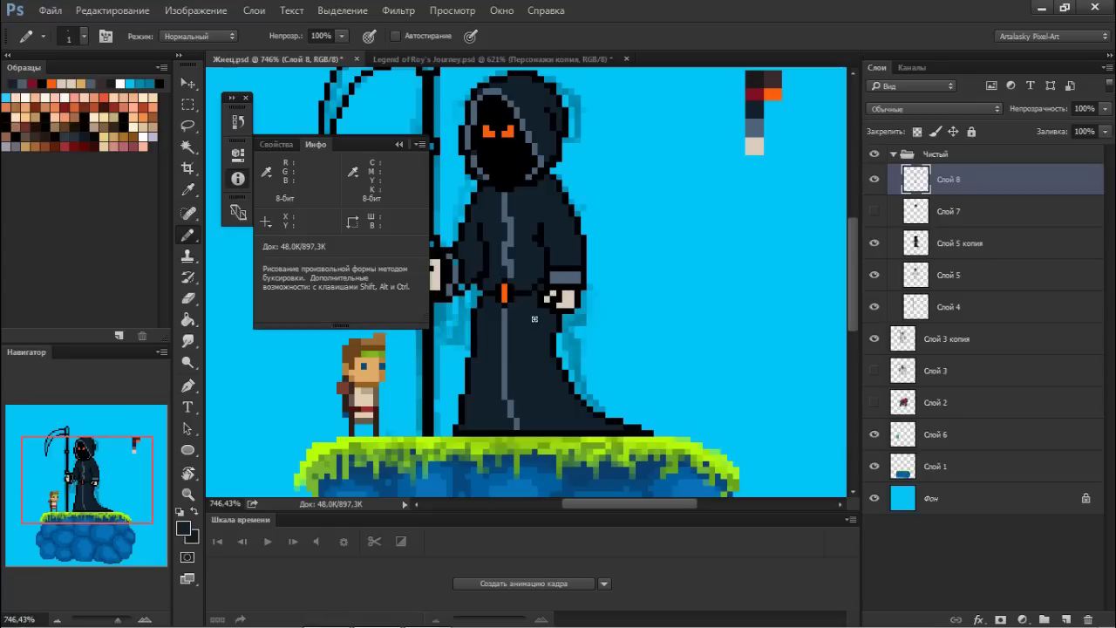
left_click(910, 247)
left_click(917, 275)
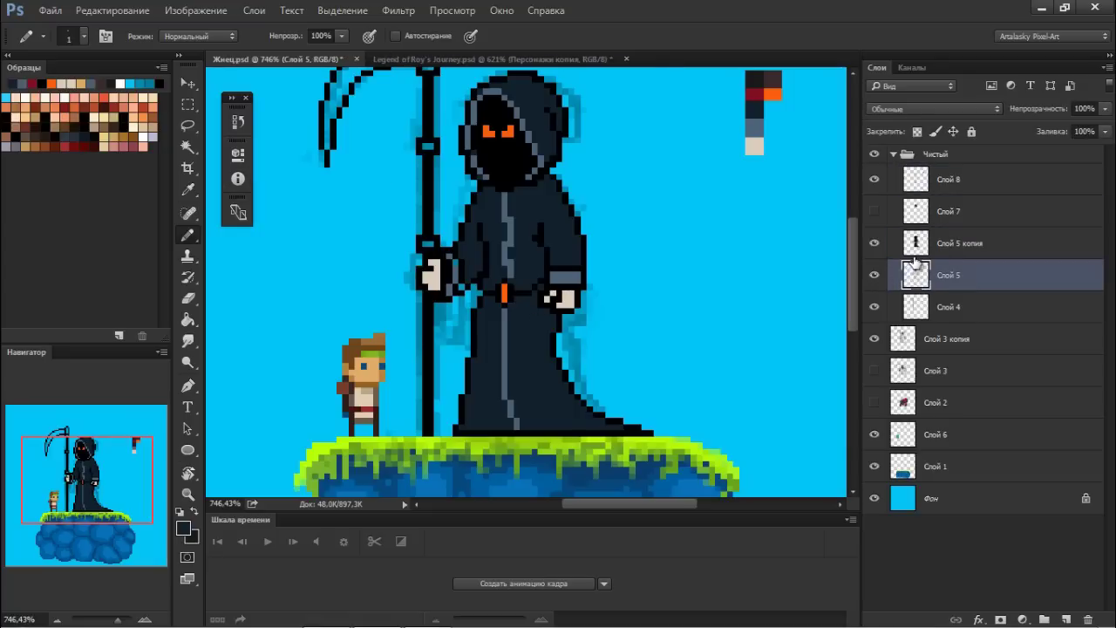
Duplicate Слой 5, hide the original, and toggle the robe fill and Слой 8 to compare
mouse_move(907, 276)
left_mouse_down()
mouse_move(924, 255)
mouse_move(917, 234)
left_mouse_up()
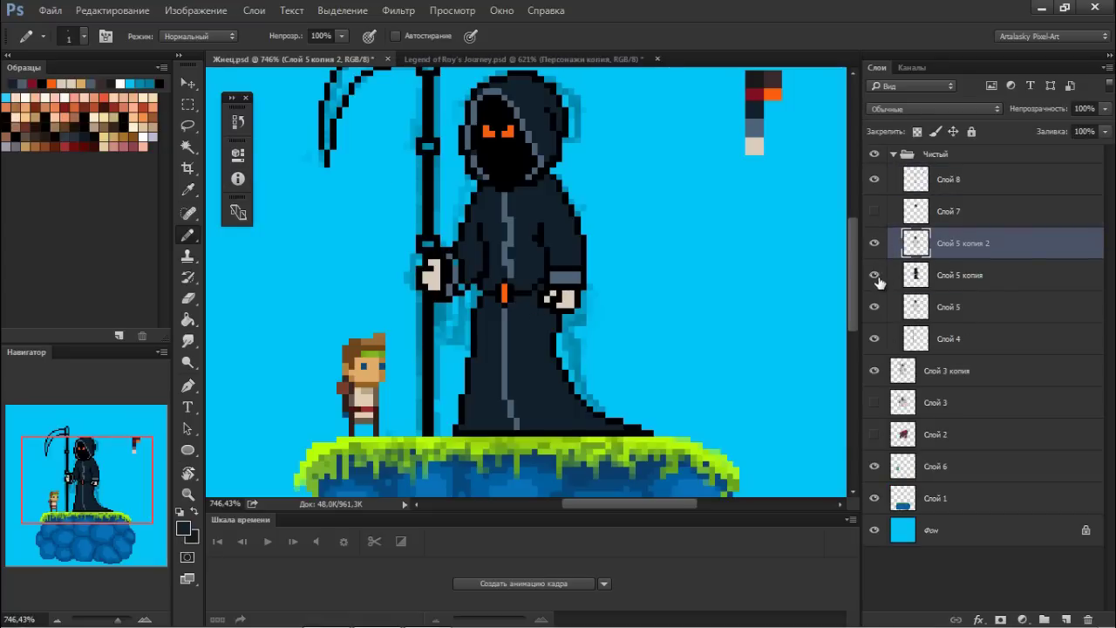
left_click(873, 310)
left_click(874, 274)
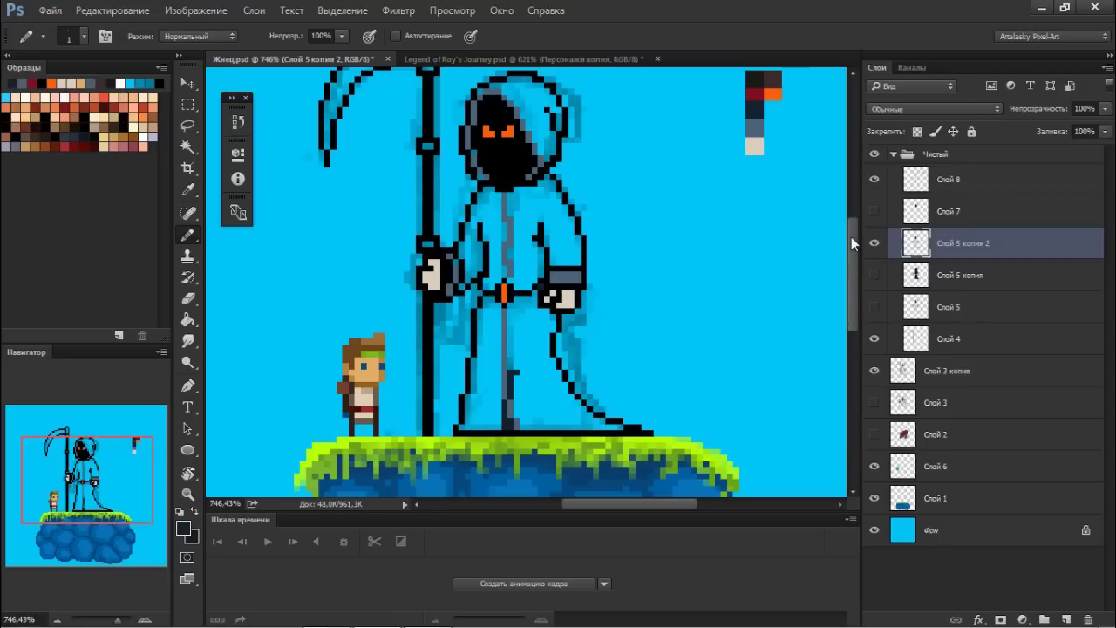
left_click(873, 180)
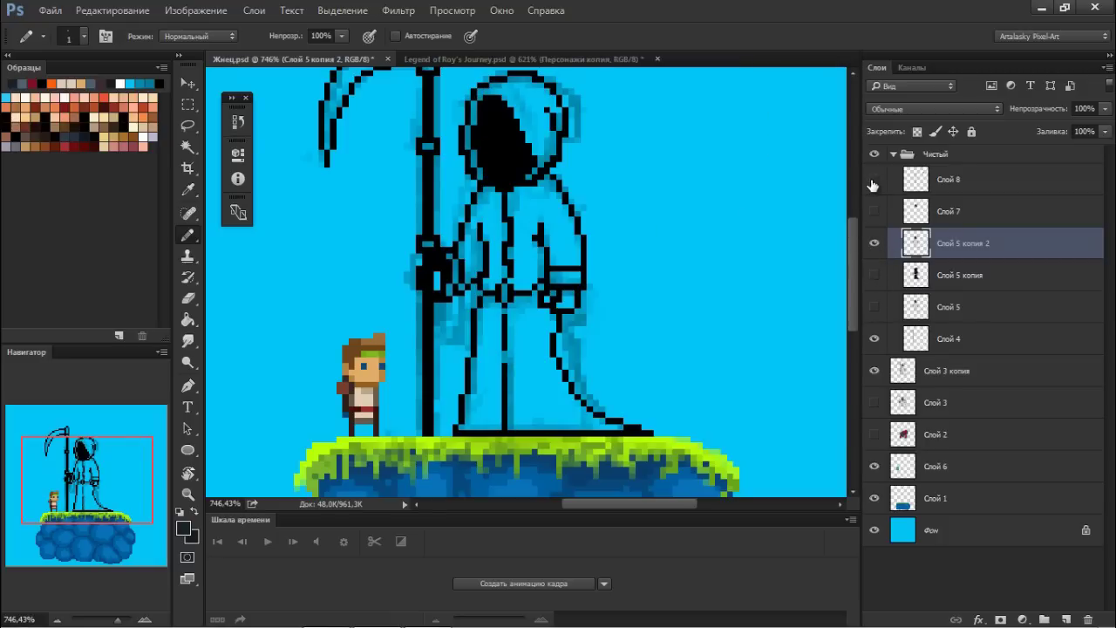
left_click(875, 180)
left_click(874, 274)
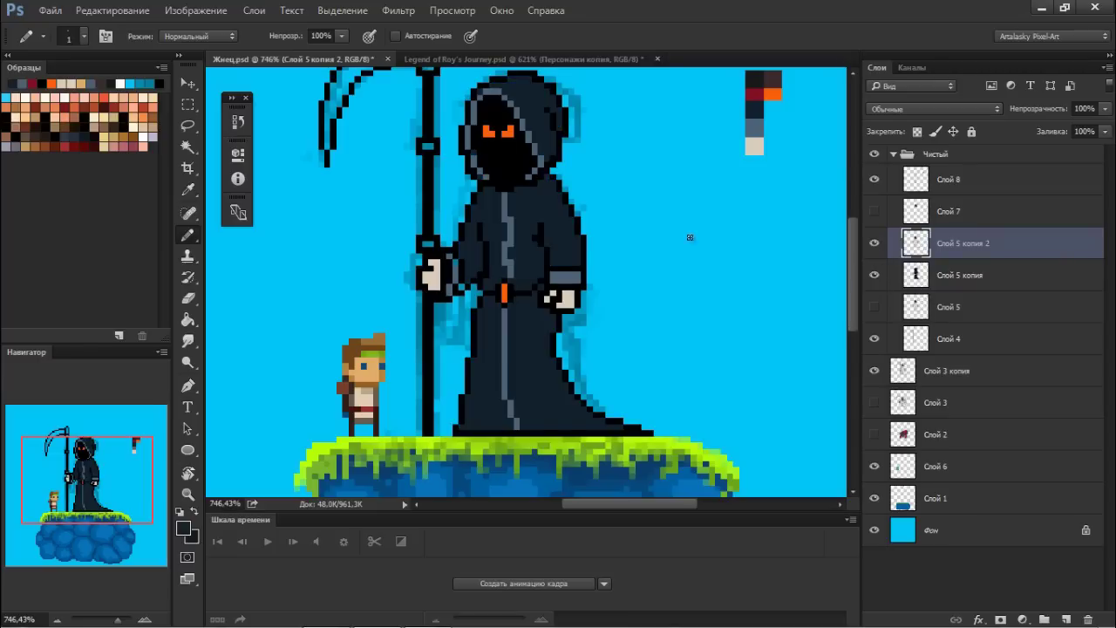
left_click_drag(672, 259, 673, 273)
key("ctrl+u")
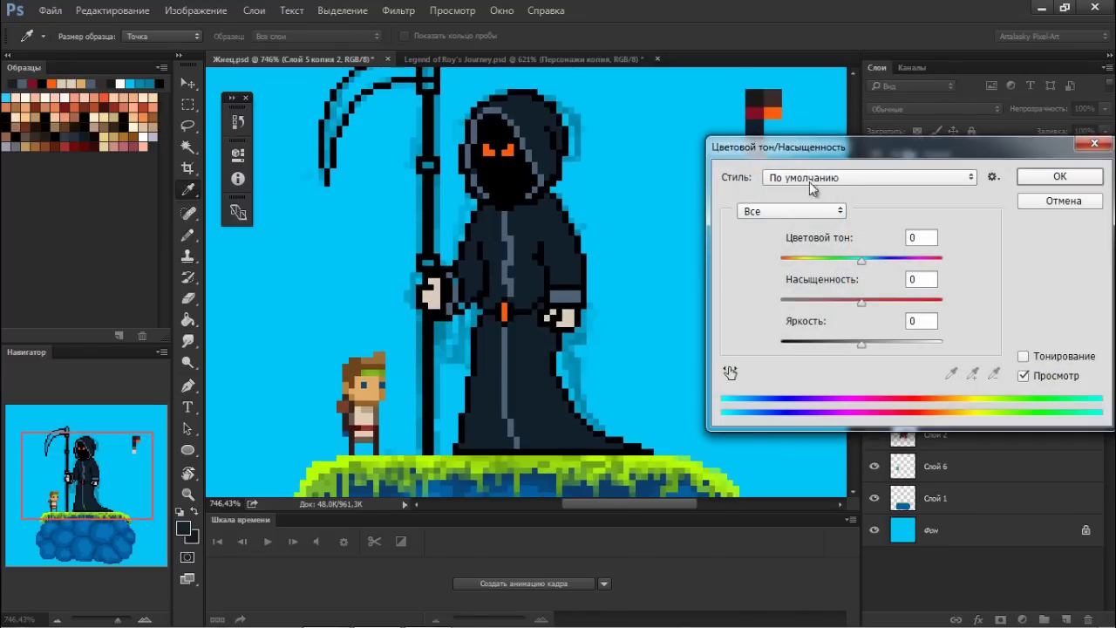
Colorize Слой 5 копия 2 to hue 244, saturation 38, lightness +8
left_click(1024, 356)
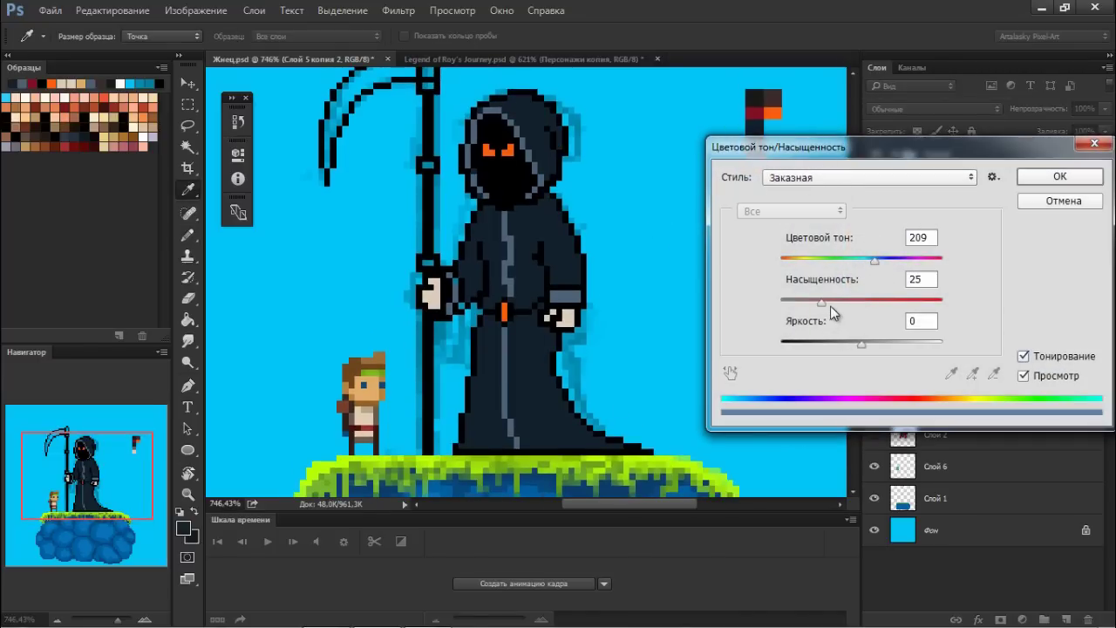
left_click_drag(861, 340, 869, 341)
left_click(841, 301)
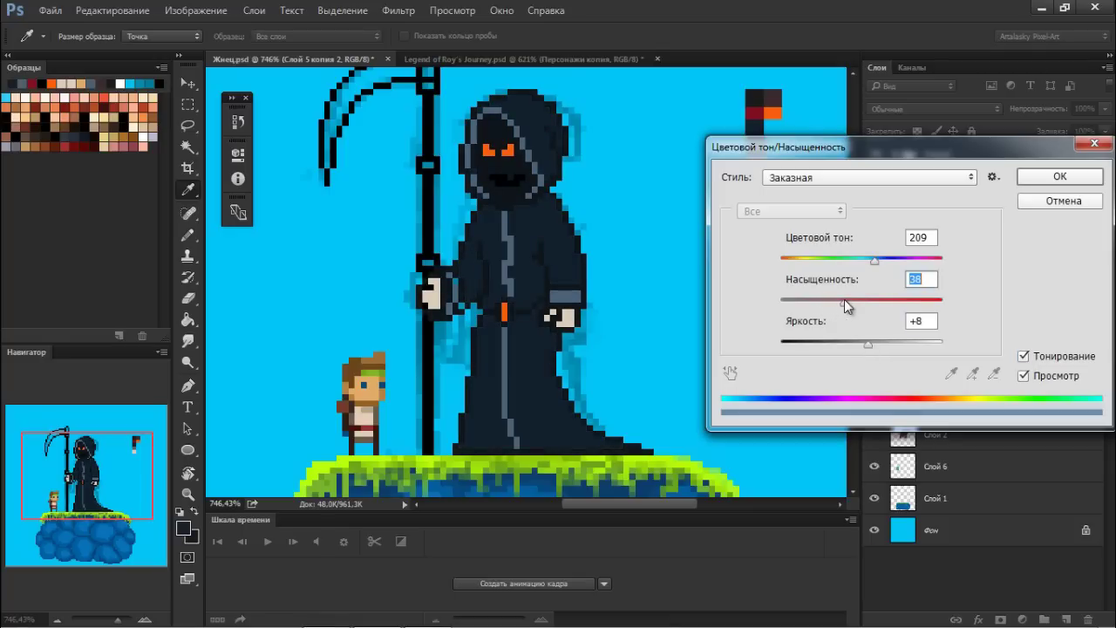
left_click_drag(876, 259, 889, 258)
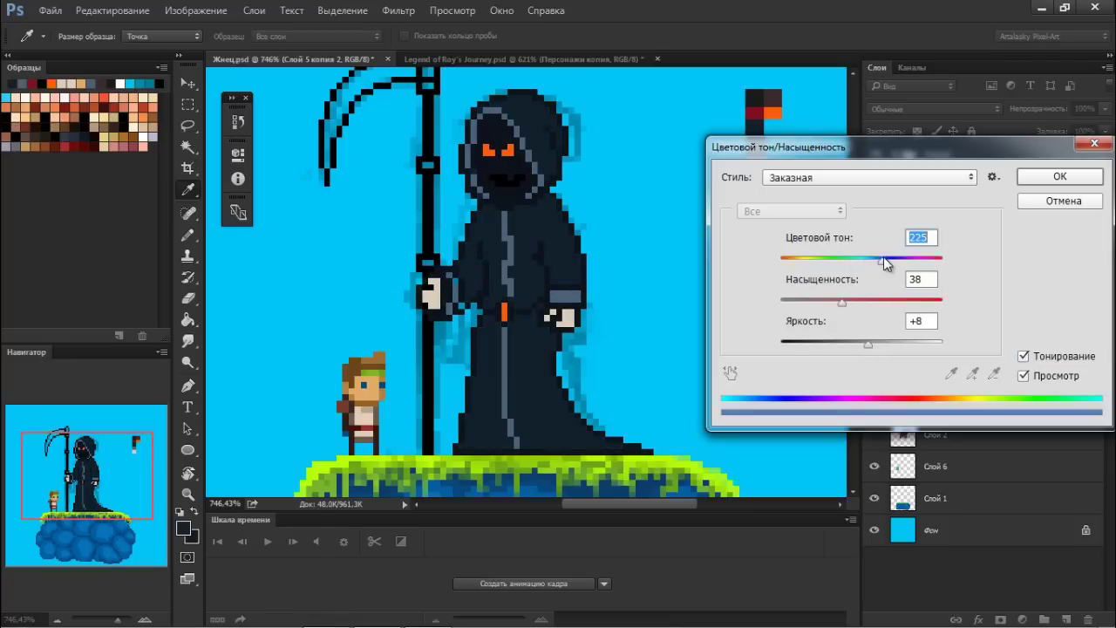
left_click(1061, 176)
left_click(492, 172)
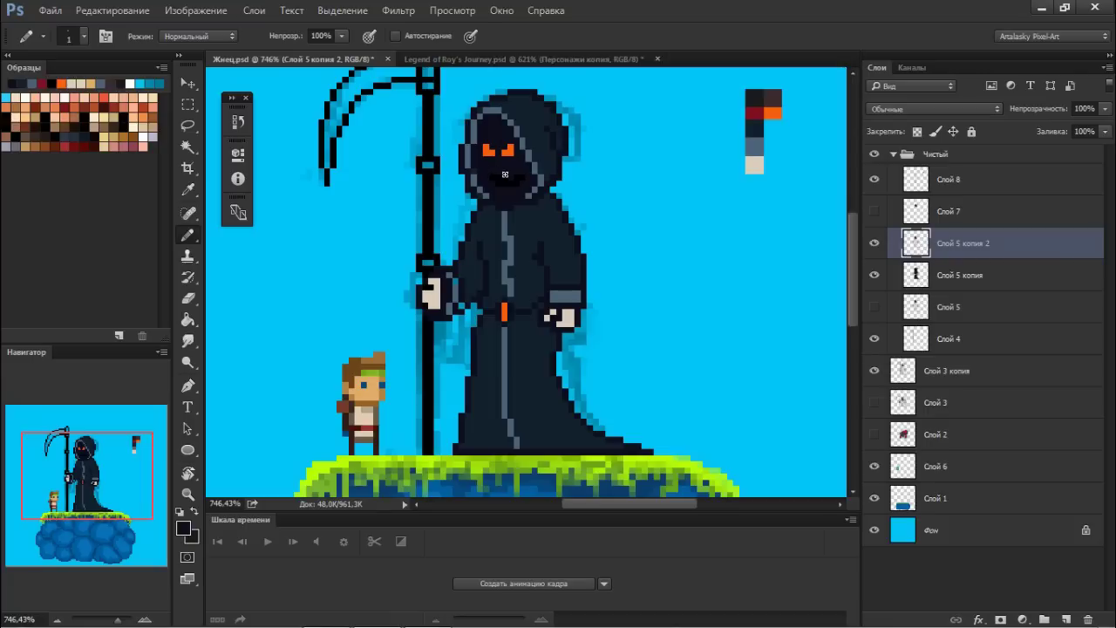
Sample two face shades and step through layers Слой 8, Слой 5 копия and Слой 5
left_click(508, 169)
left_click(487, 171, "alt")
left_click(946, 181)
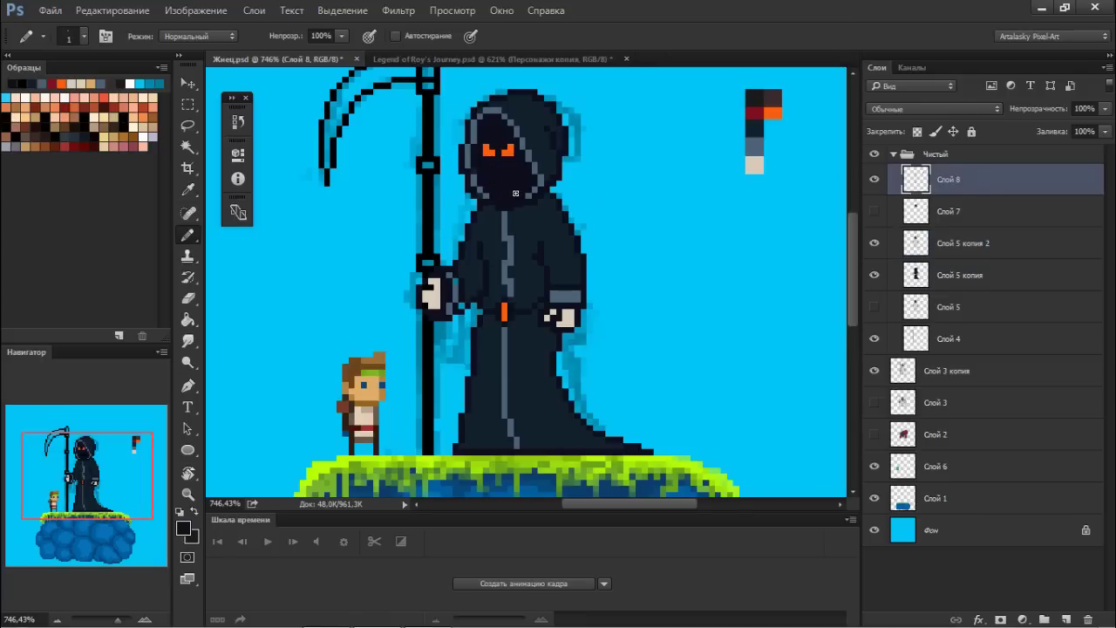
scroll(506, 142, "down", 2)
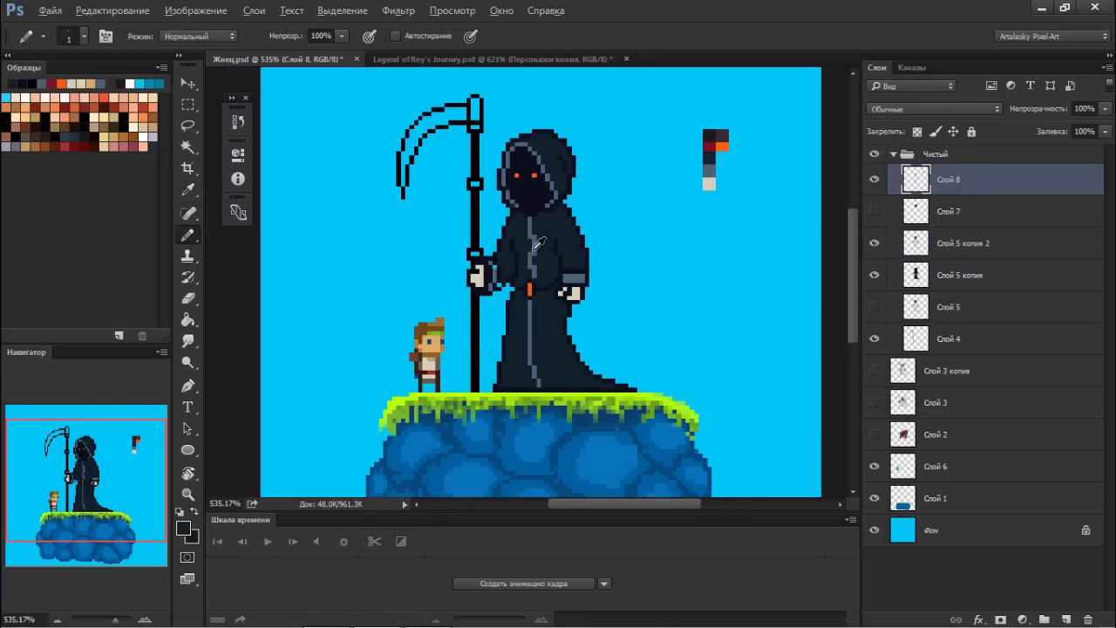
left_click(917, 277)
scroll(481, 150, "up", 2)
left_click(914, 314)
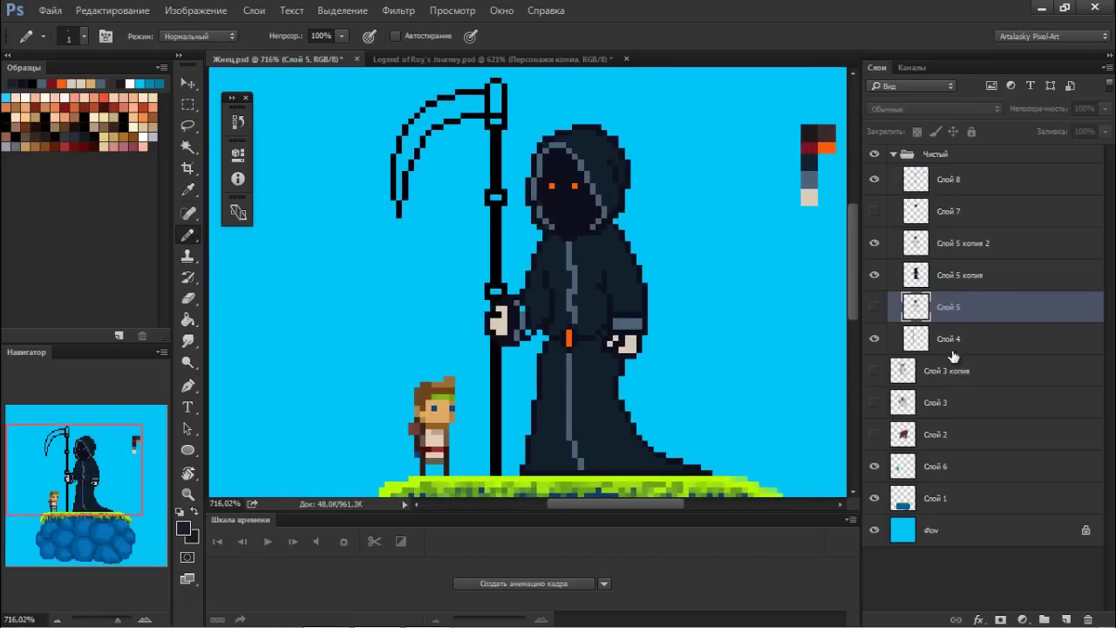
Duplicate scythe layer Слой 4, hide the original, and fill the blade grey-blue
left_click(942, 340)
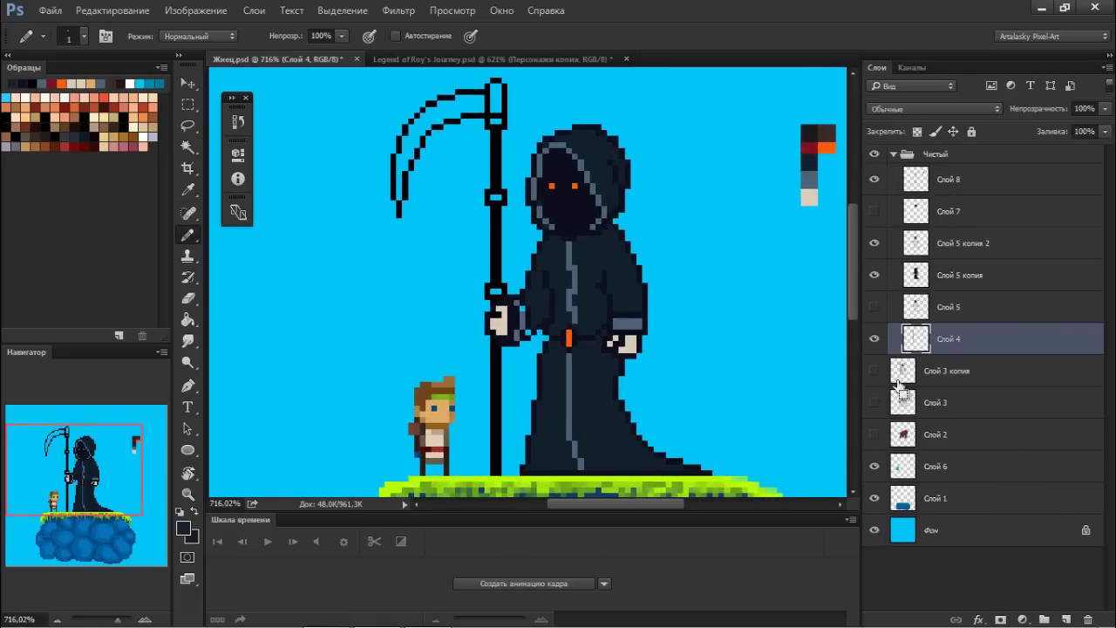
key("ctrl+j")
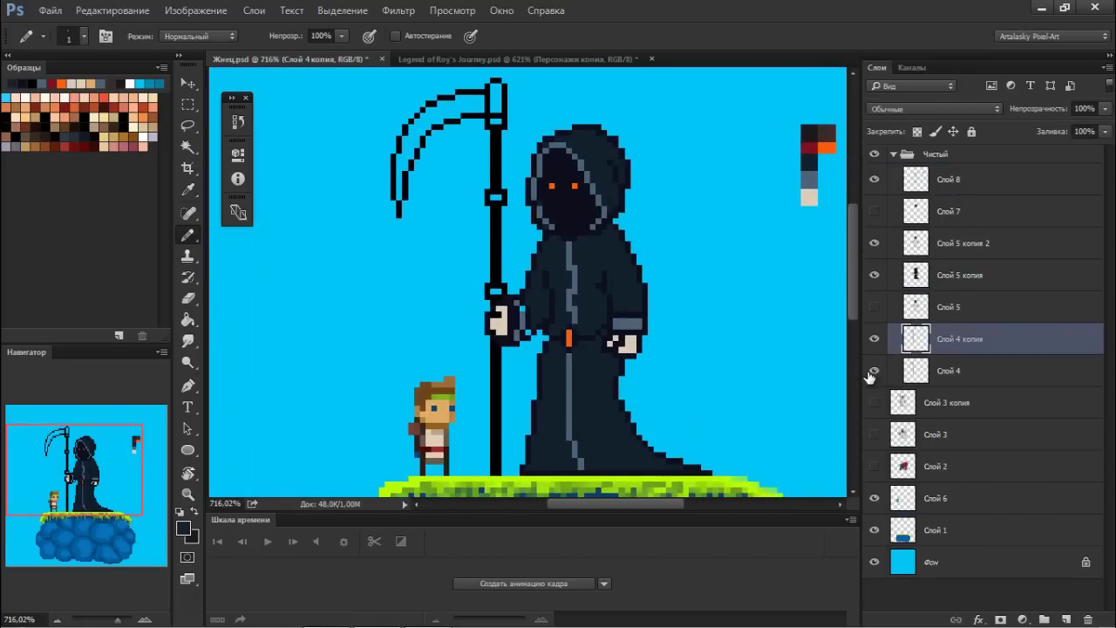
left_click(874, 371)
key("g")
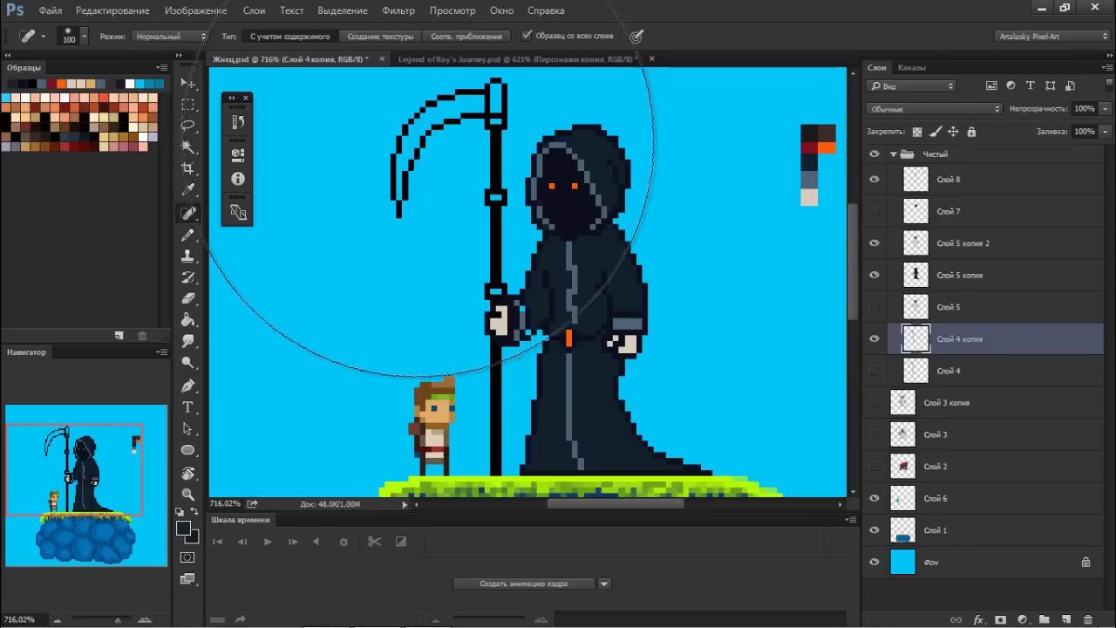
key("shift+g")
left_click(424, 140)
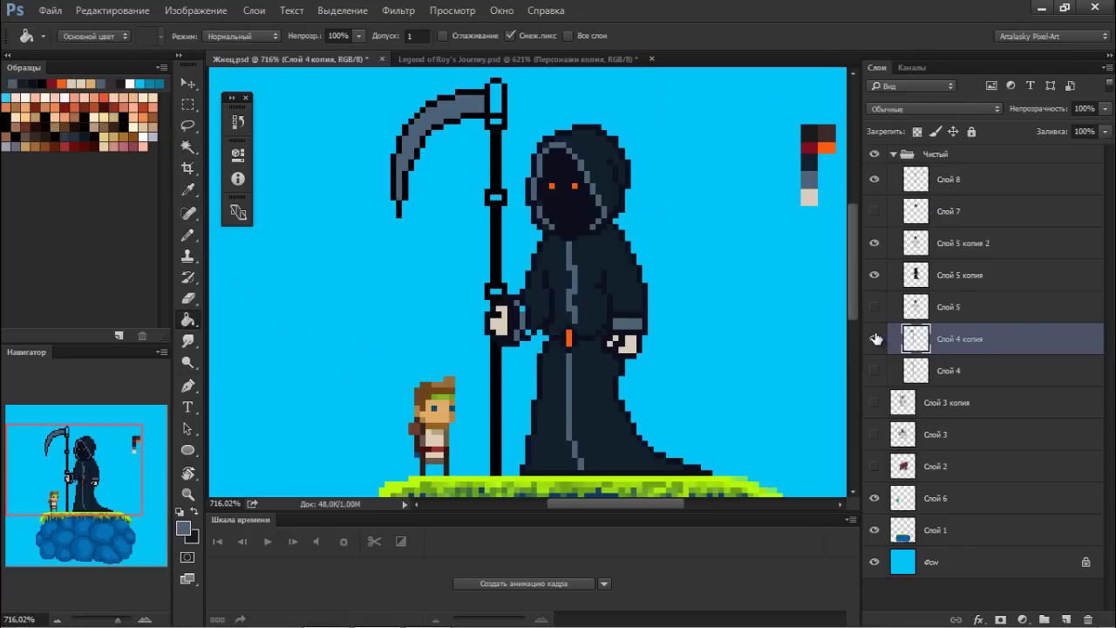
Colorize the scythe copy red with Hue 0, Saturation 39, Lightness +13
key("ctrl+u")
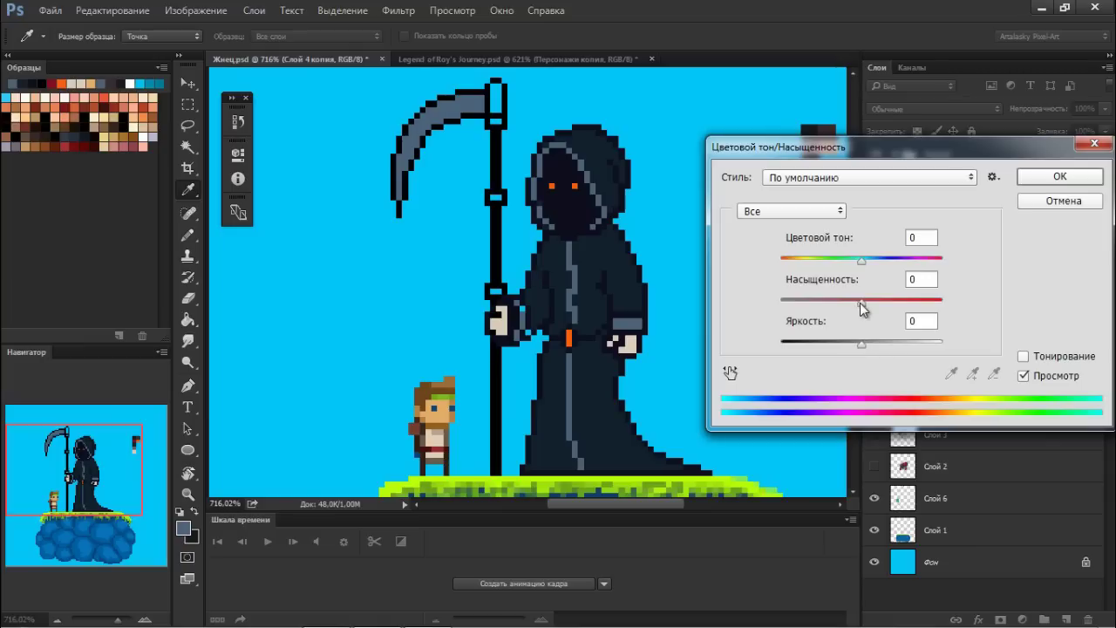
left_click_drag(862, 302, 865, 302)
left_click_drag(862, 342, 870, 342)
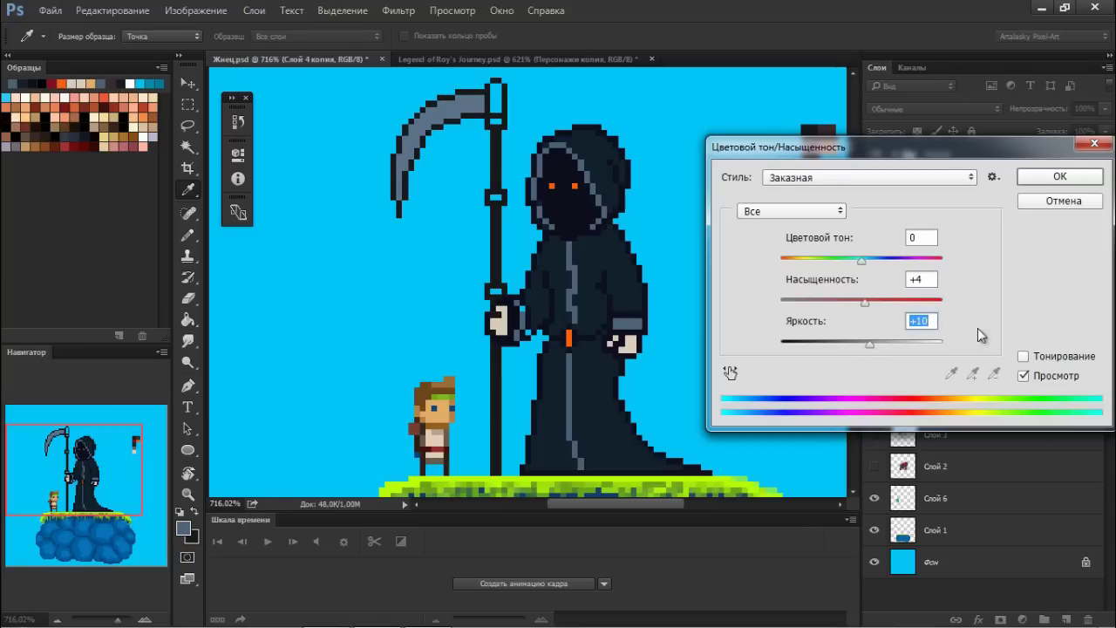
left_click(1023, 356)
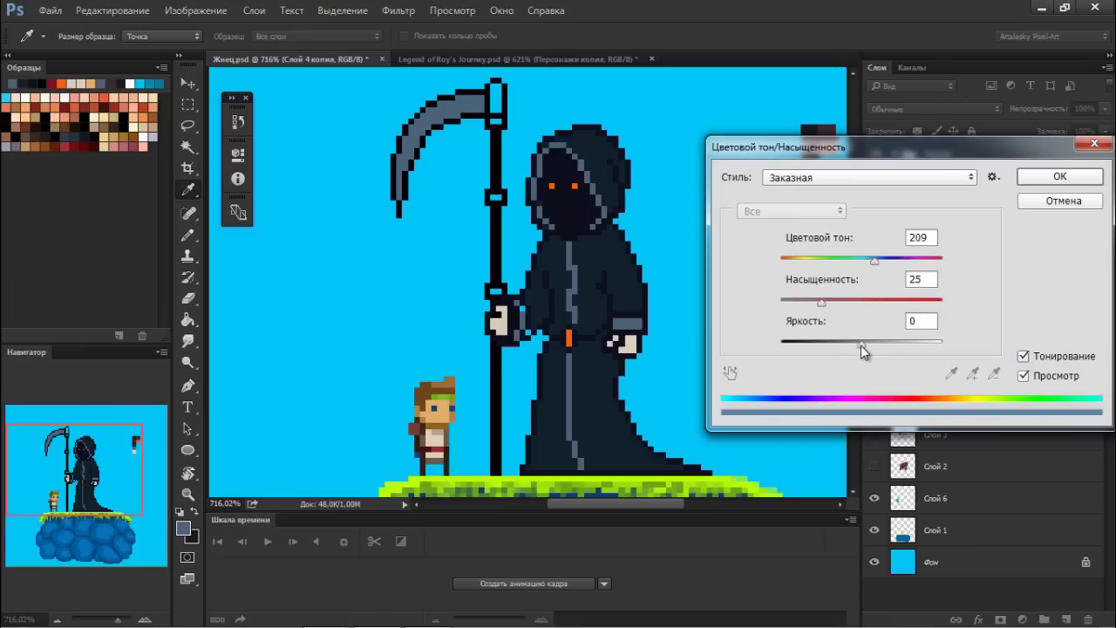
left_click_drag(862, 345, 871, 347)
left_click_drag(874, 261, 888, 259)
left_click_drag(821, 302, 842, 305)
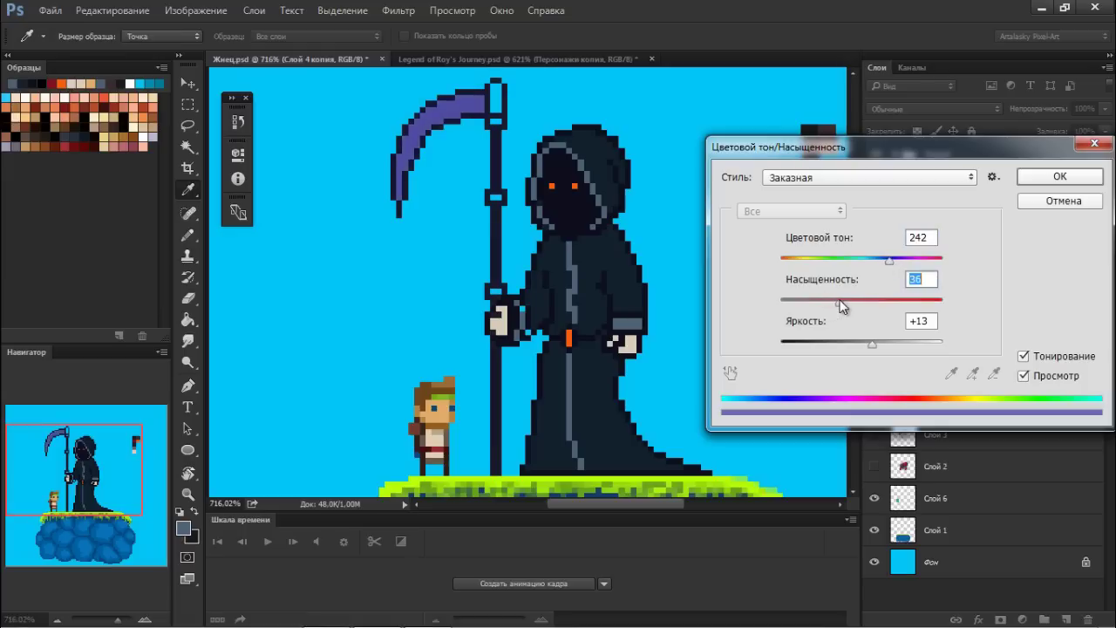
left_click_drag(885, 261, 751, 251)
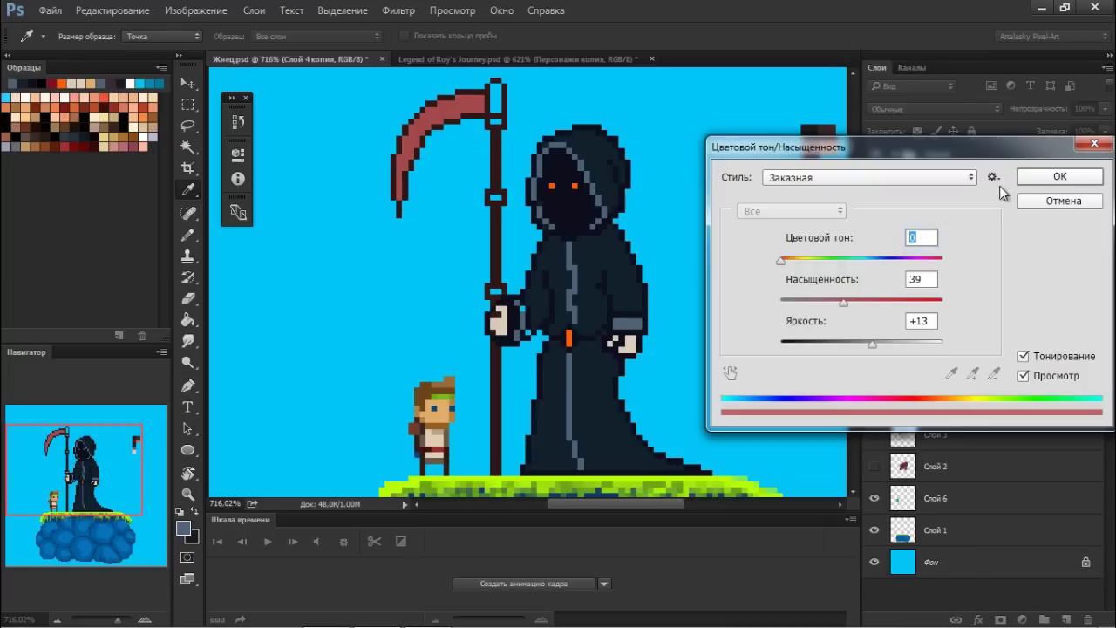
left_click(1053, 178)
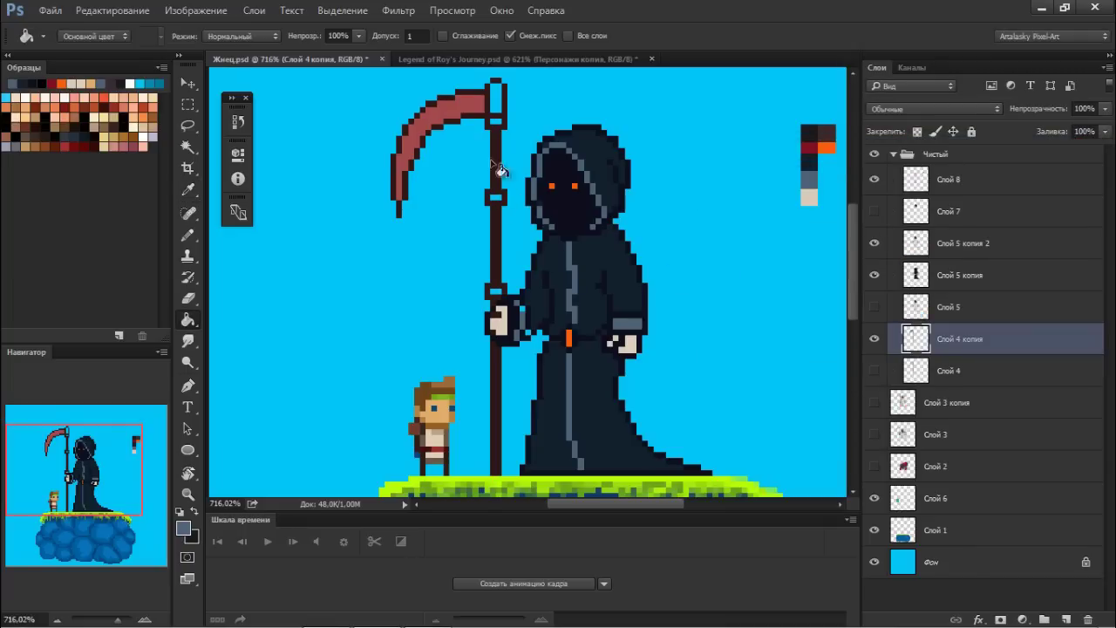
Refill the scythe blade with dark red using the Paint Bucket
key("b")
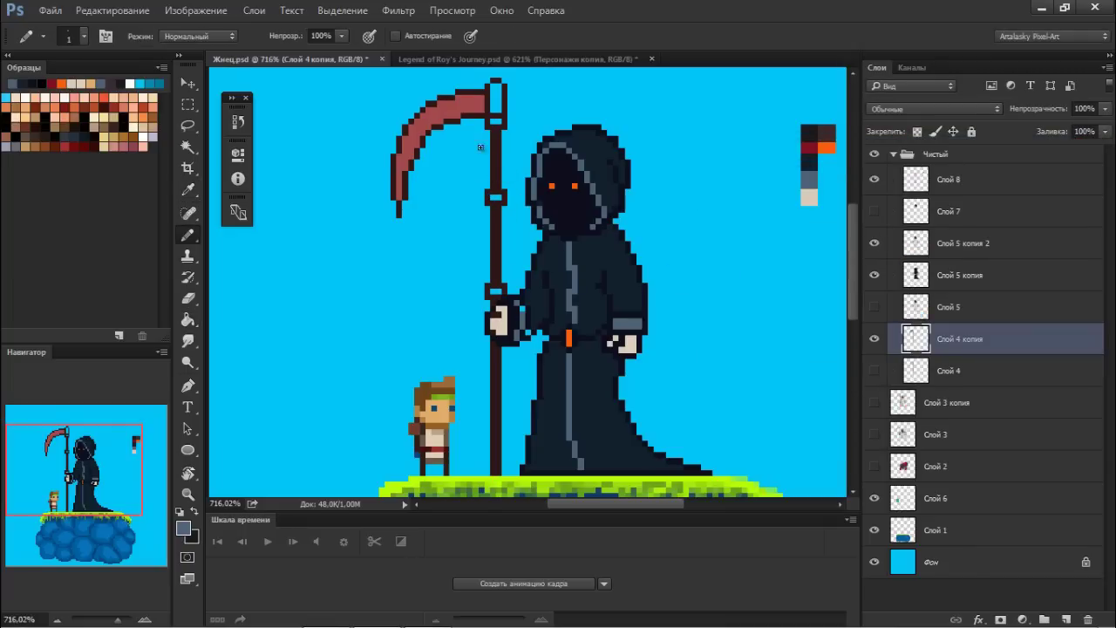
key("g")
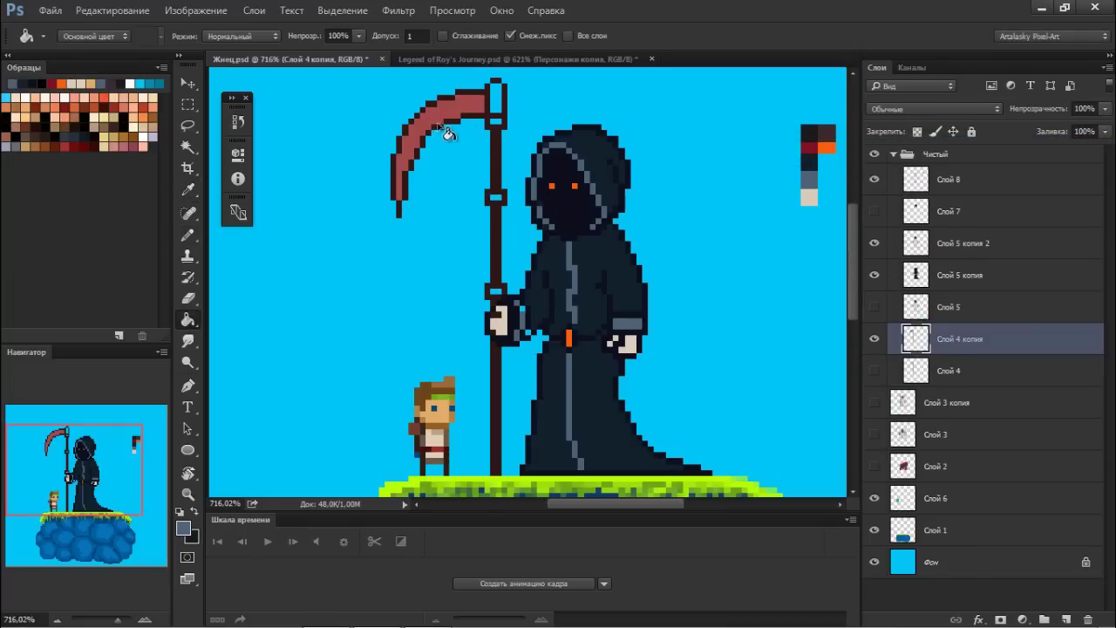
left_click(807, 146, "alt")
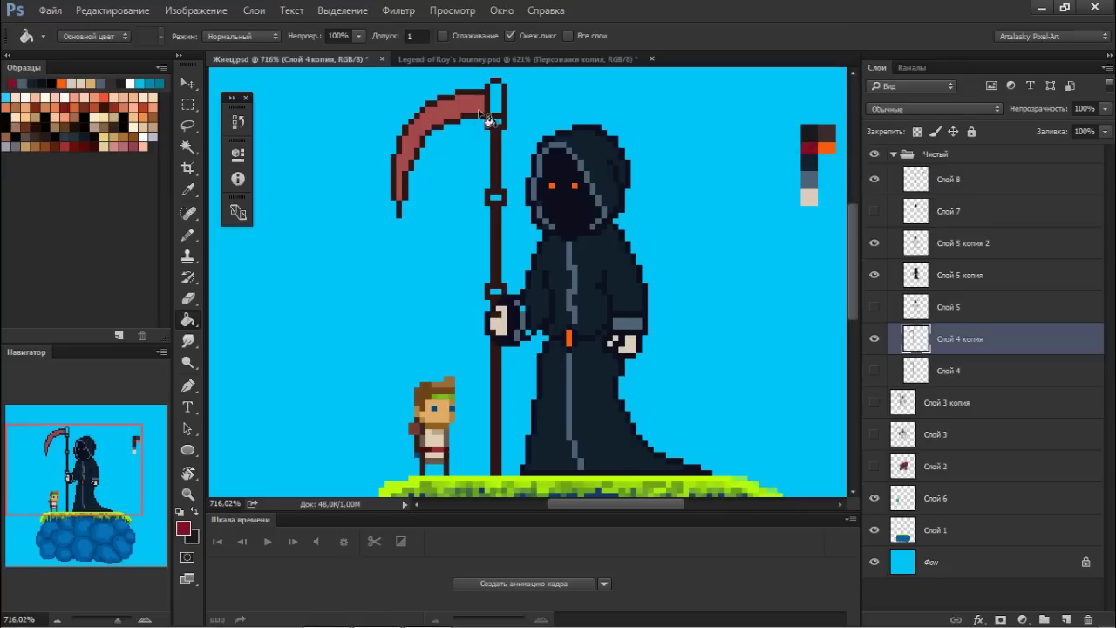
left_click(469, 108)
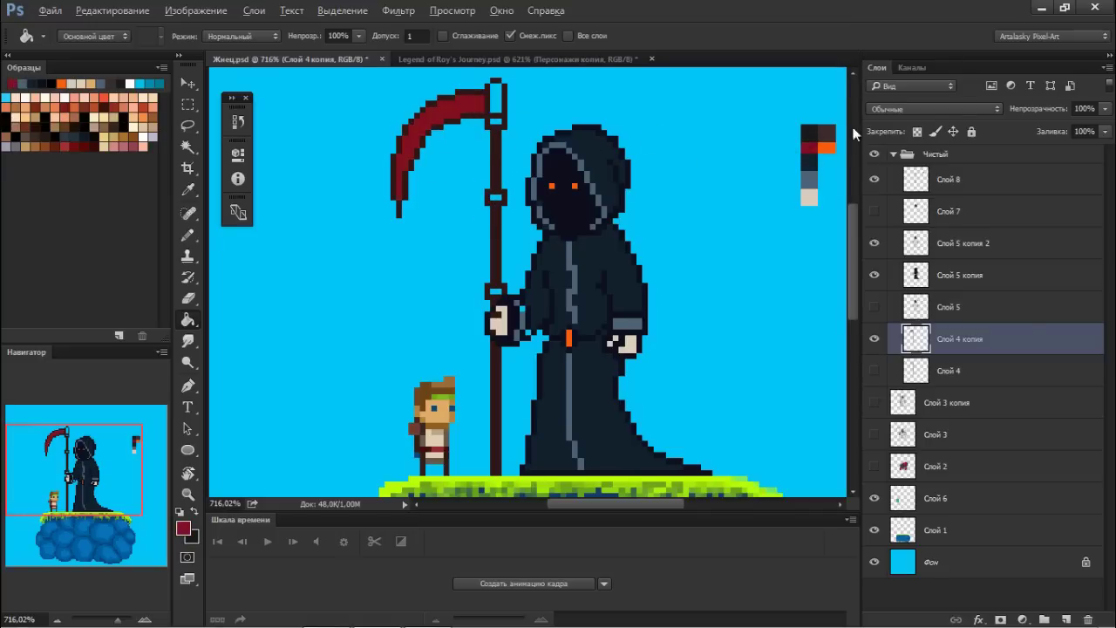
Try an orange blade fill, undo it, and return to the Pencil with dark red
left_click(824, 147, "alt")
left_click(425, 137)
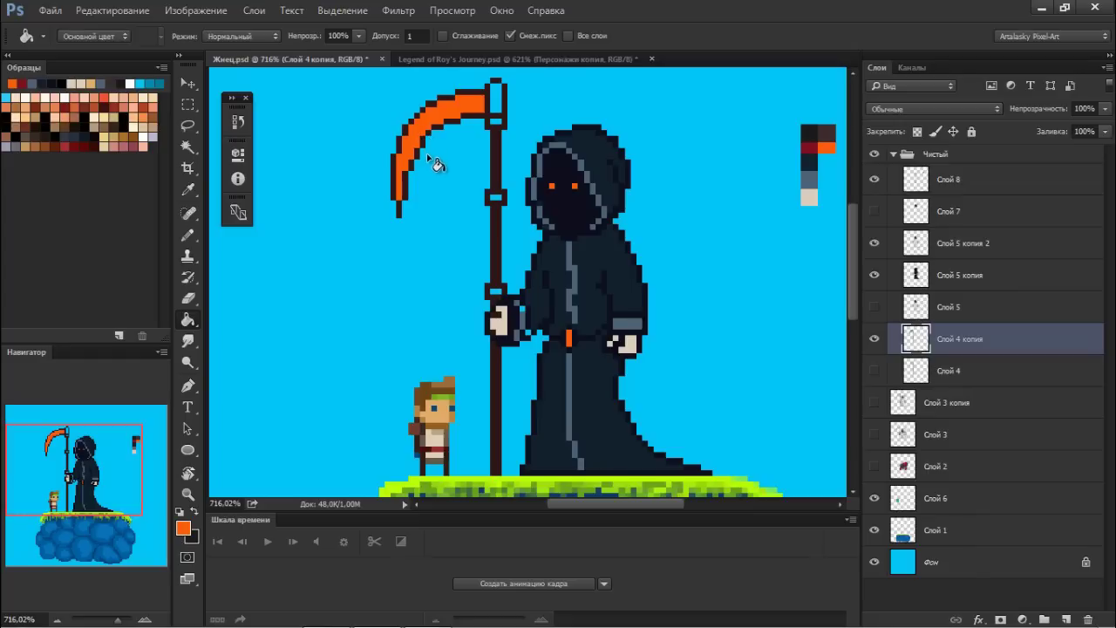
key("ctrl+z")
key("b")
left_click(438, 113, "alt")
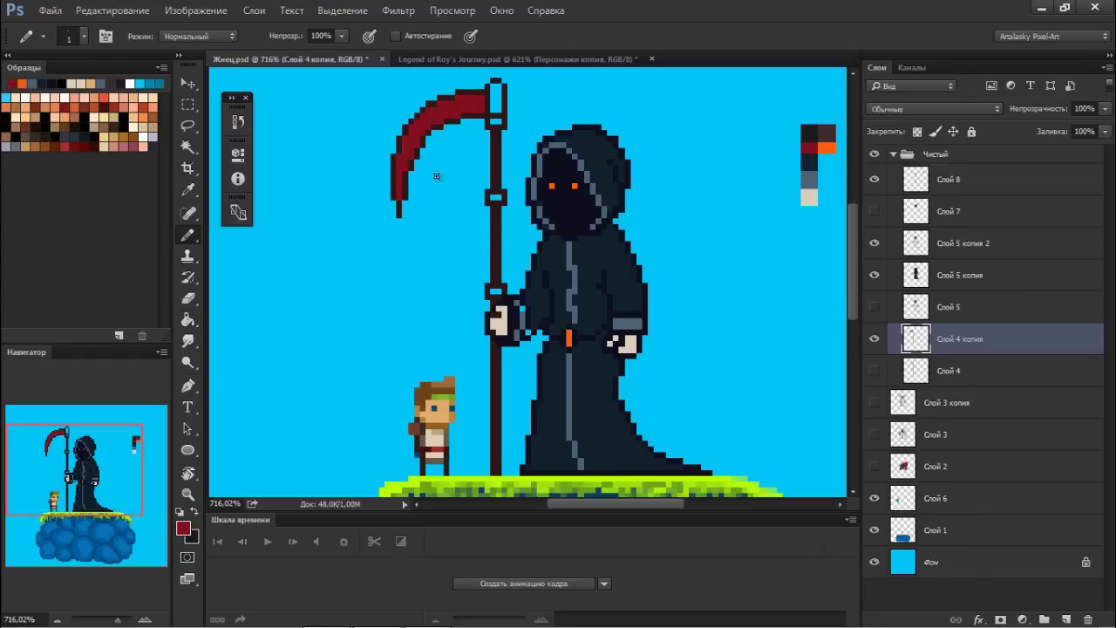
Zoom in on the blade and choose a slightly darker red in the Color panel
scroll(402, 141, "up", 2)
scroll(402, 141, "up", 2)
scroll(402, 142, "up", 1)
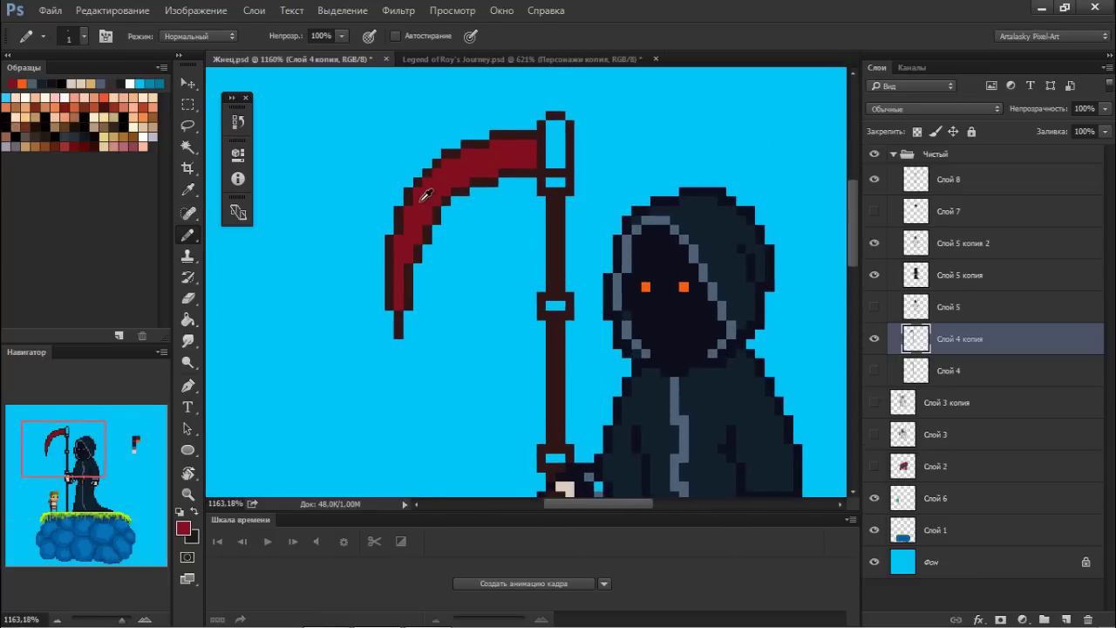
key("F6")
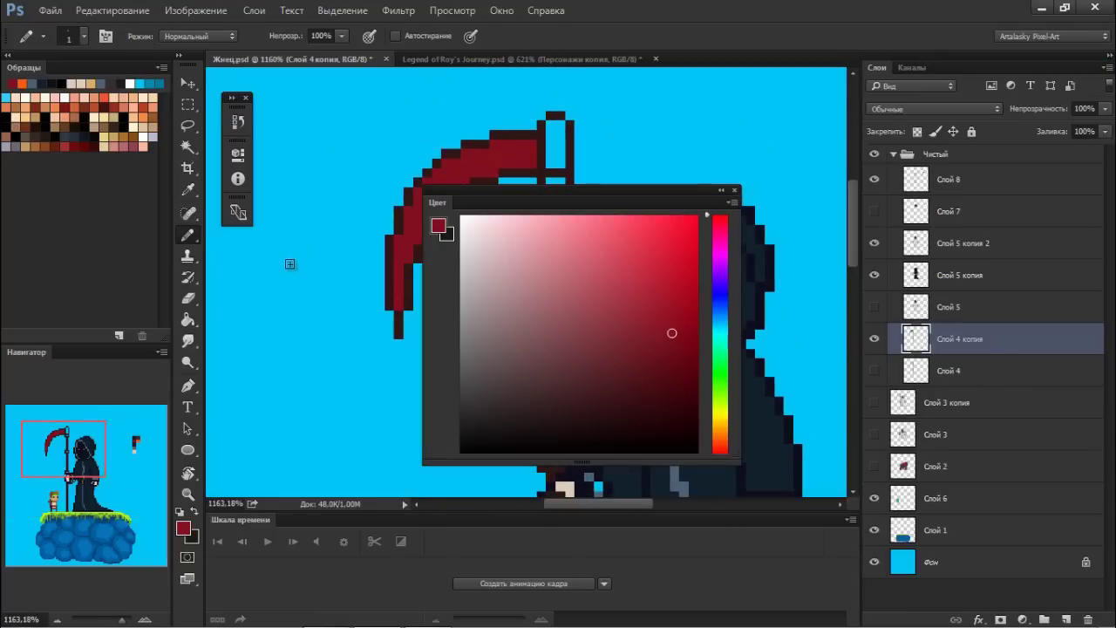
left_click(675, 374)
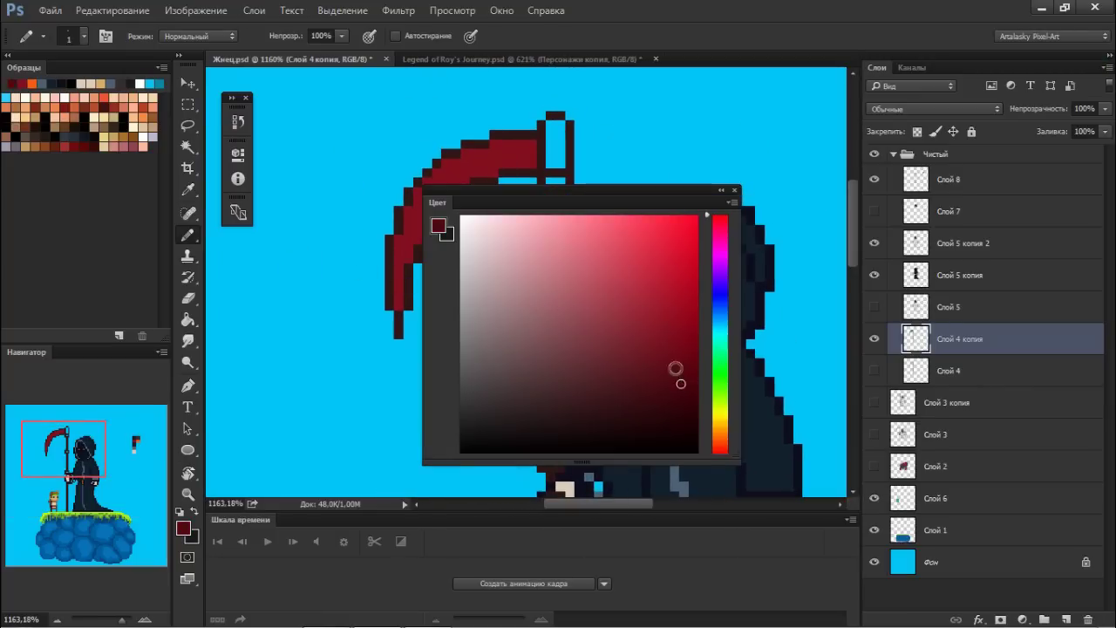
key("F6")
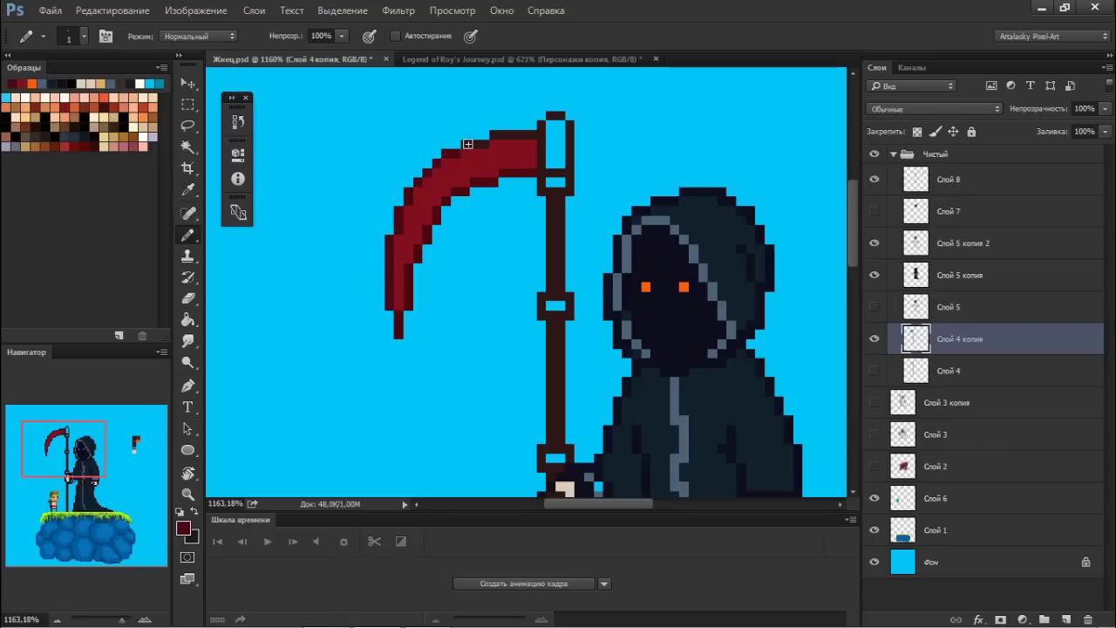
scroll(468, 143, "down", 5)
scroll(512, 194, "up", 1)
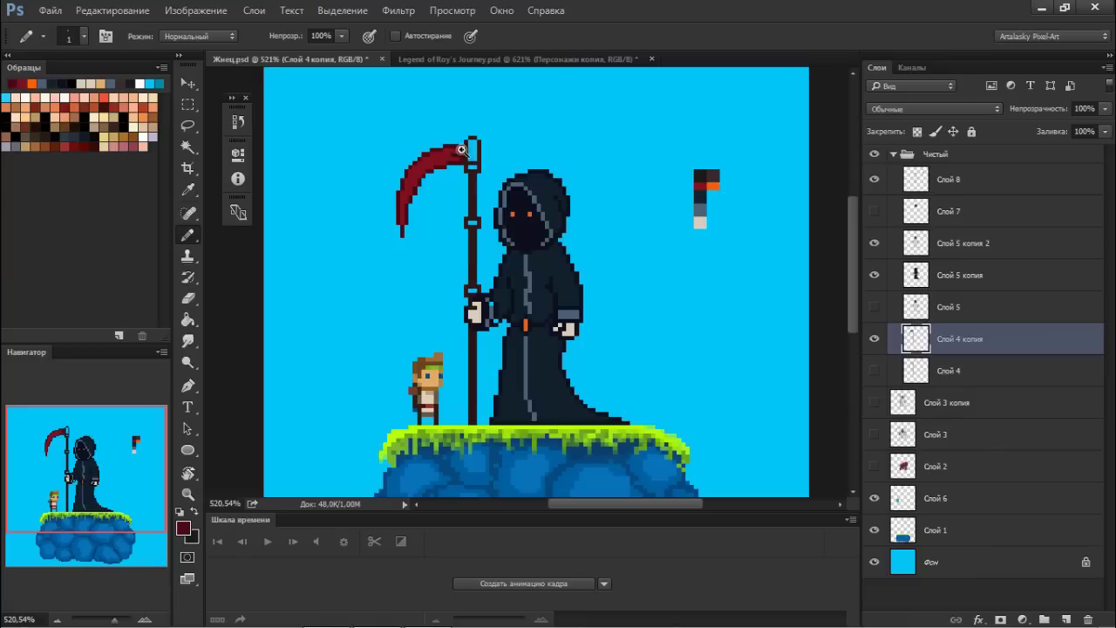
Widen the scythe shaft's top into a larger dark navy block
scroll(462, 150, "up", 1)
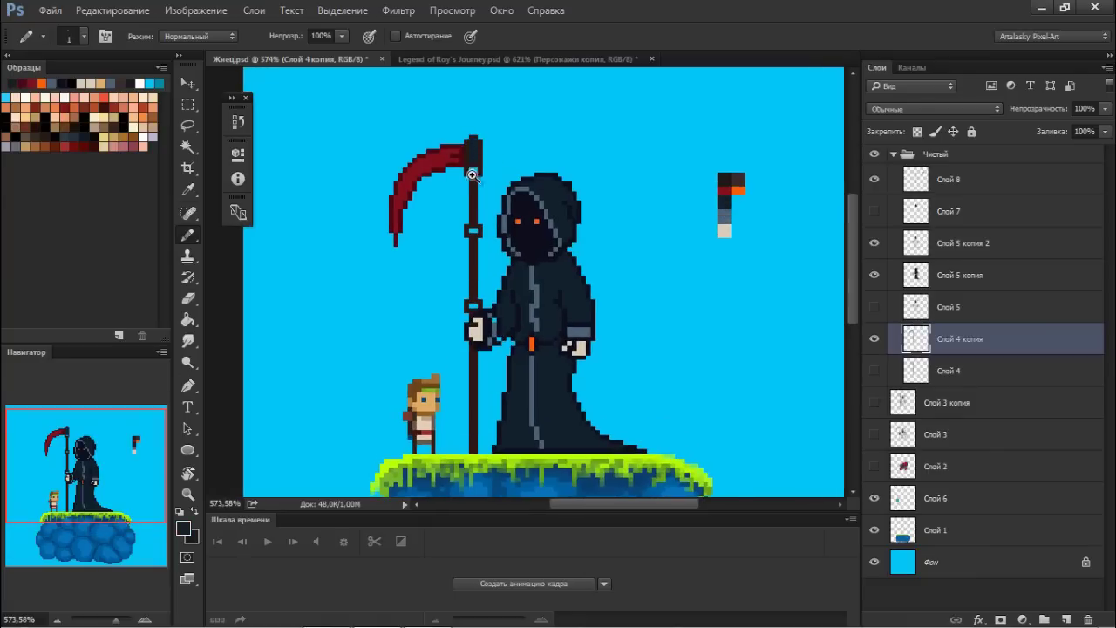
scroll(472, 175, "up", 2)
scroll(500, 163, "up", 2)
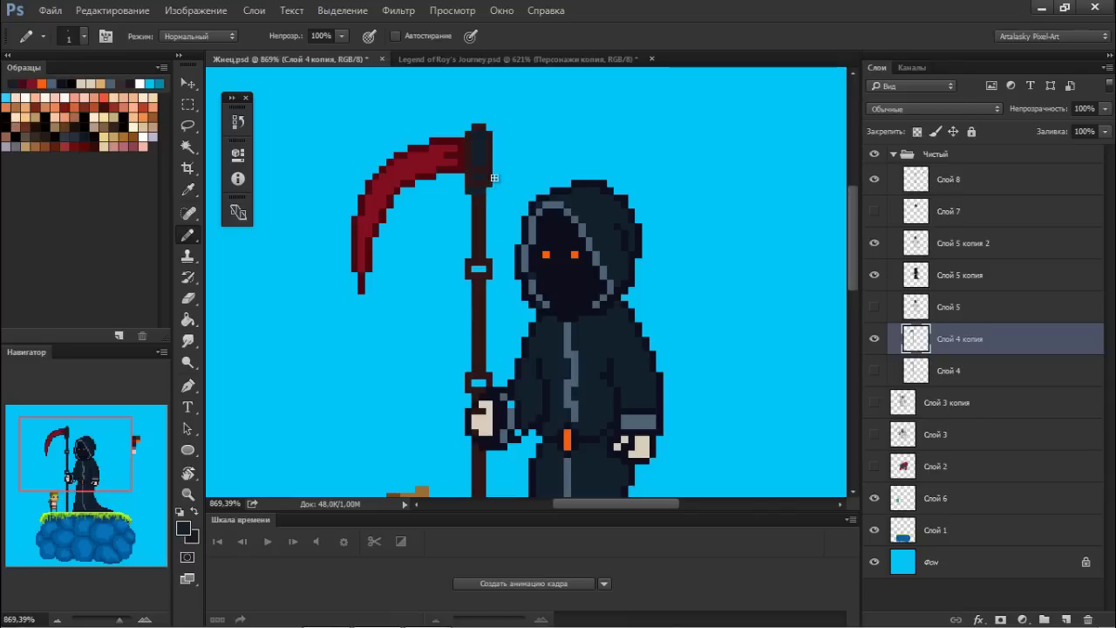
left_click(472, 182)
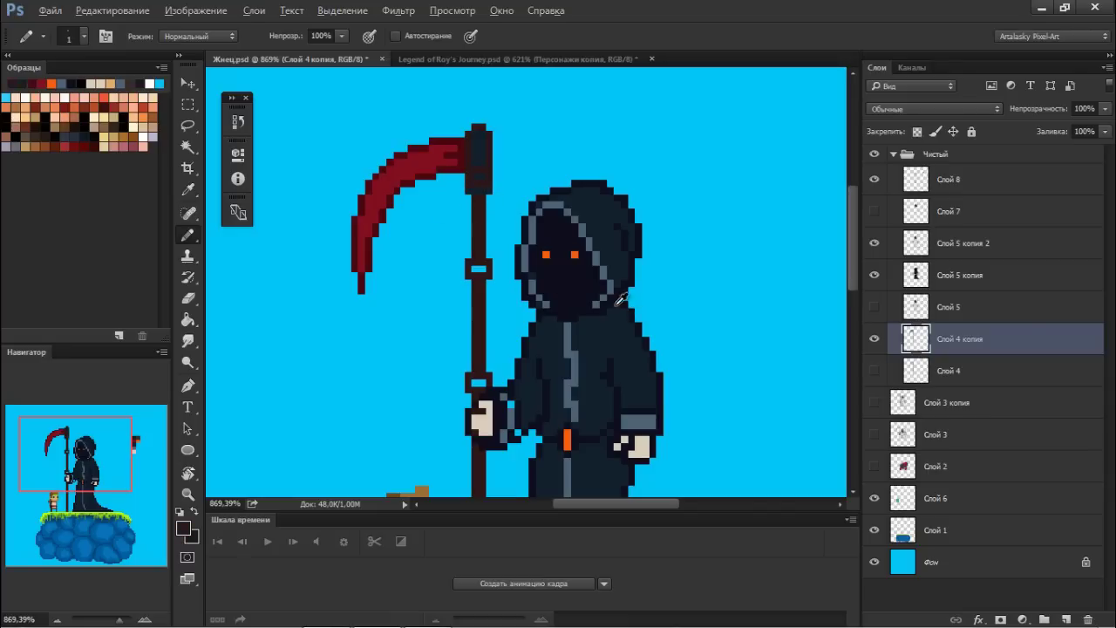
left_click(585, 293, "alt")
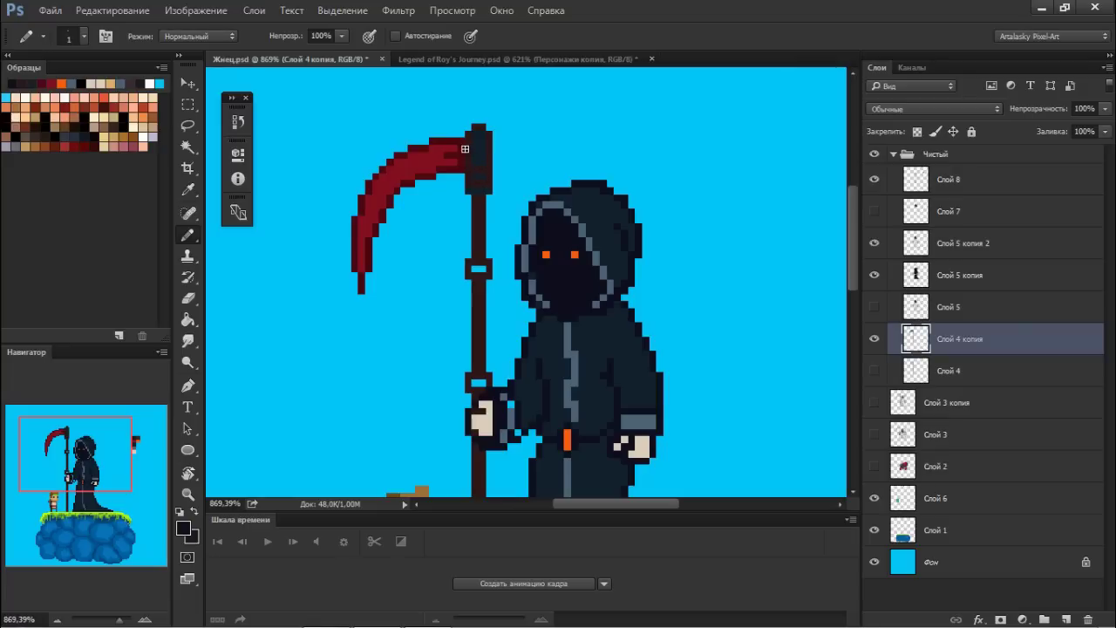
left_click_drag(466, 142, 491, 167)
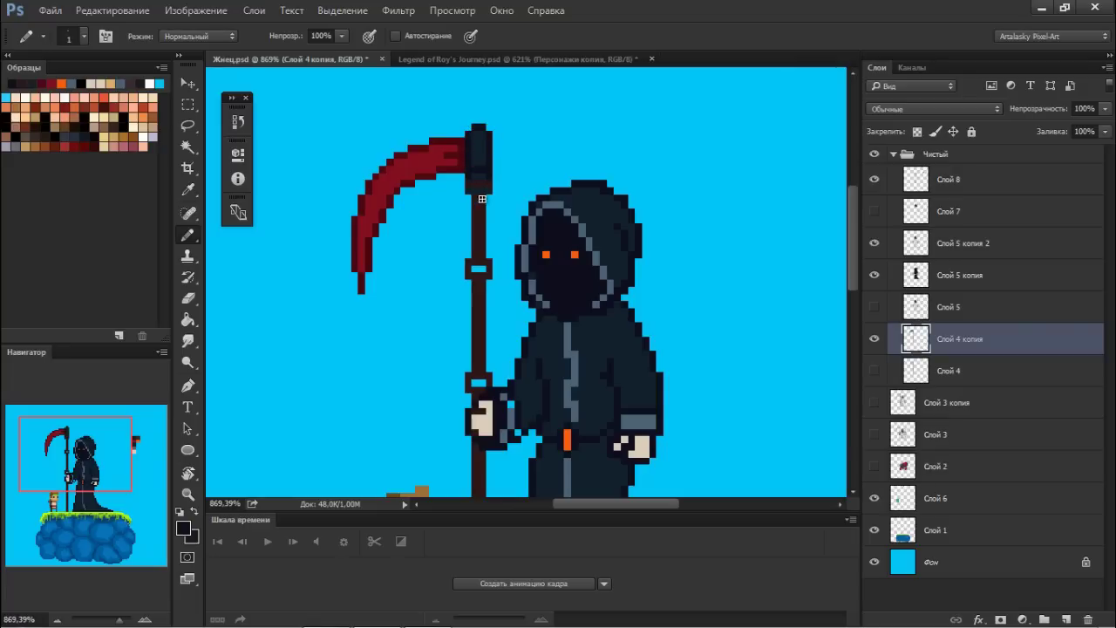
left_click(481, 184)
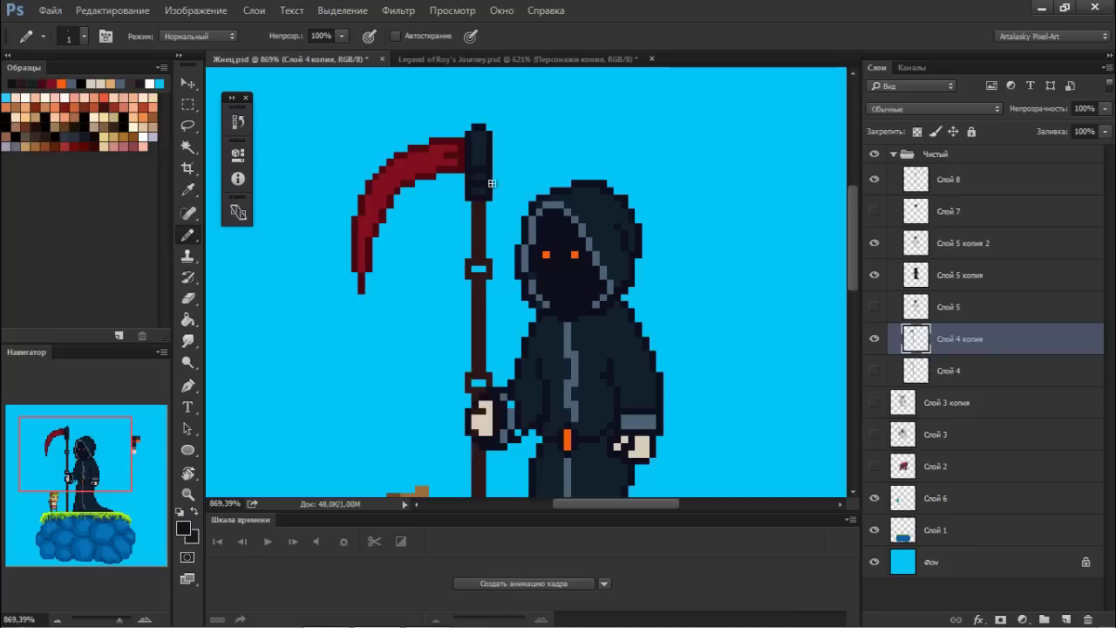
Paint a grey-blue stripe down the shaft's left side and repaint the grip top
left_click_drag(511, 219, 497, 220)
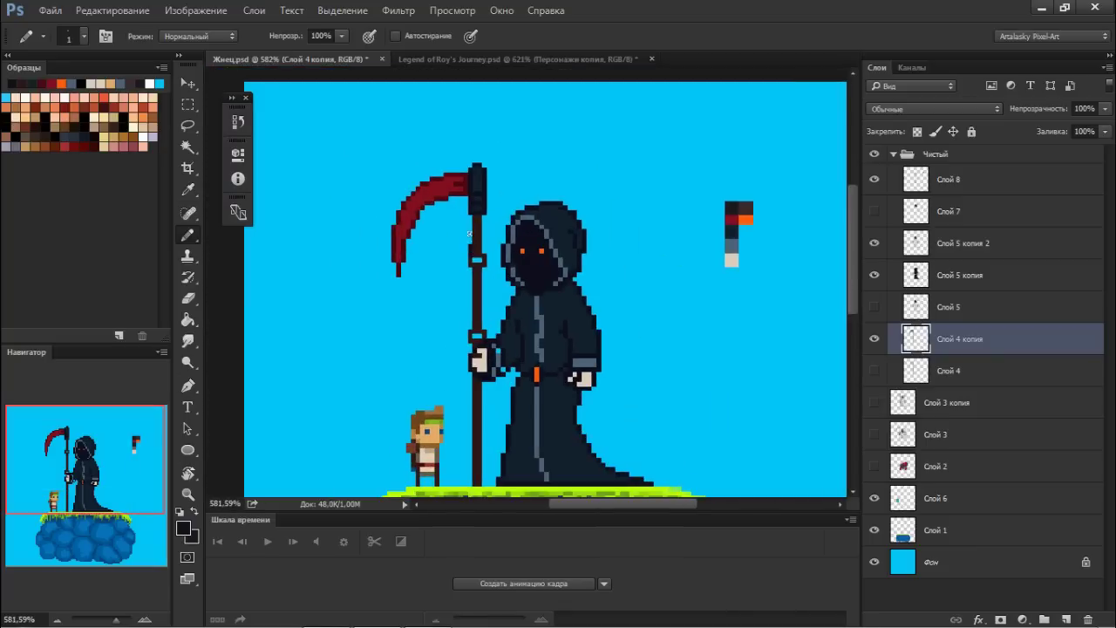
mouse_move(474, 261)
left_mouse_down()
mouse_move(492, 268)
mouse_move(478, 194)
mouse_move(448, 236)
mouse_move(474, 181)
mouse_move(476, 122)
left_mouse_up()
left_click(490, 137, "alt")
left_click_drag(483, 192, 488, 264)
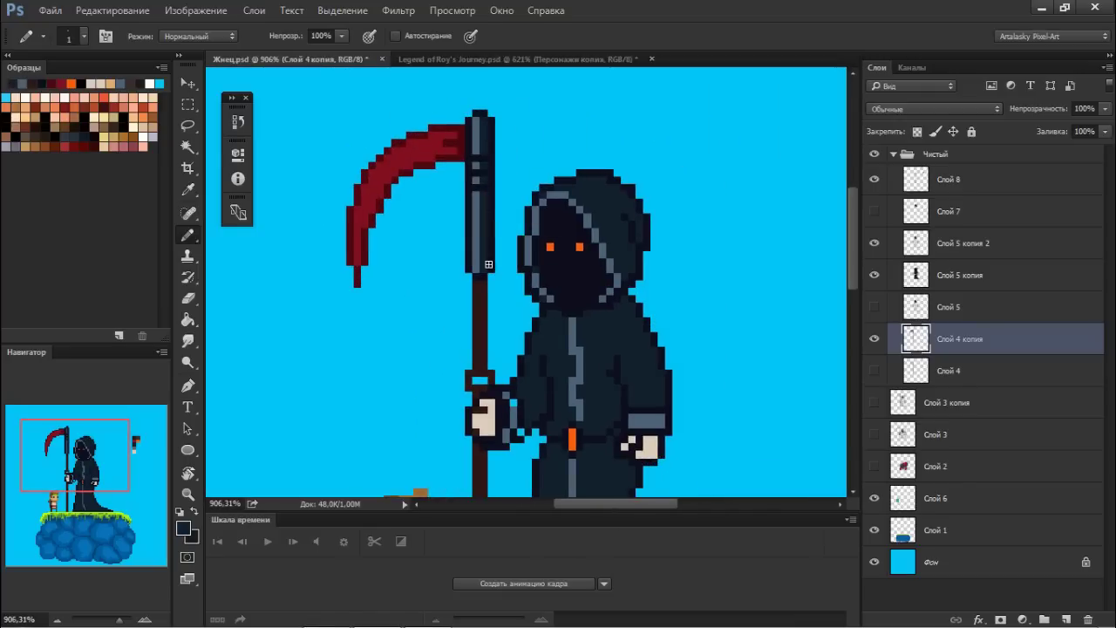
left_click(481, 342, "alt")
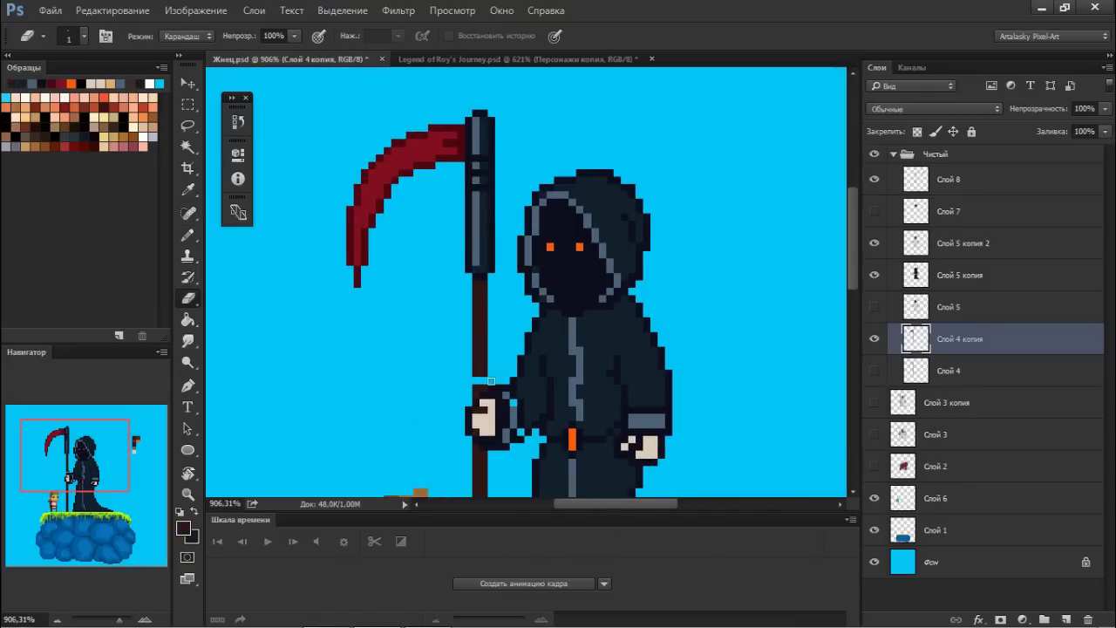
Paint the shaft below the head in dark brown wood
left_click(477, 376)
key("F6")
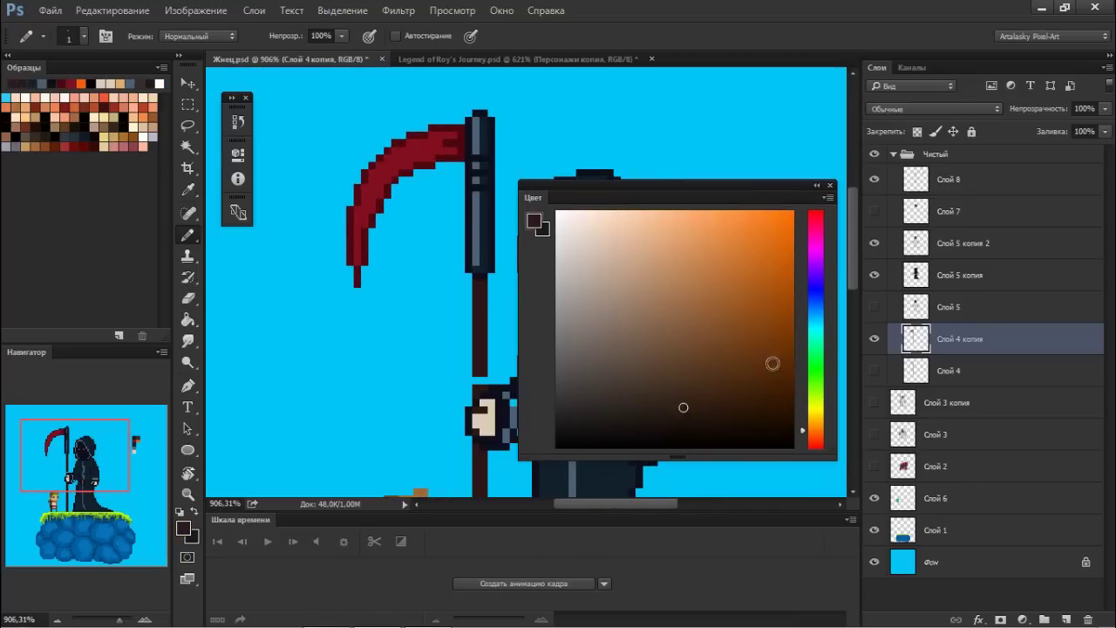
left_click_drag(475, 281, 476, 370)
left_click(481, 381, "alt")
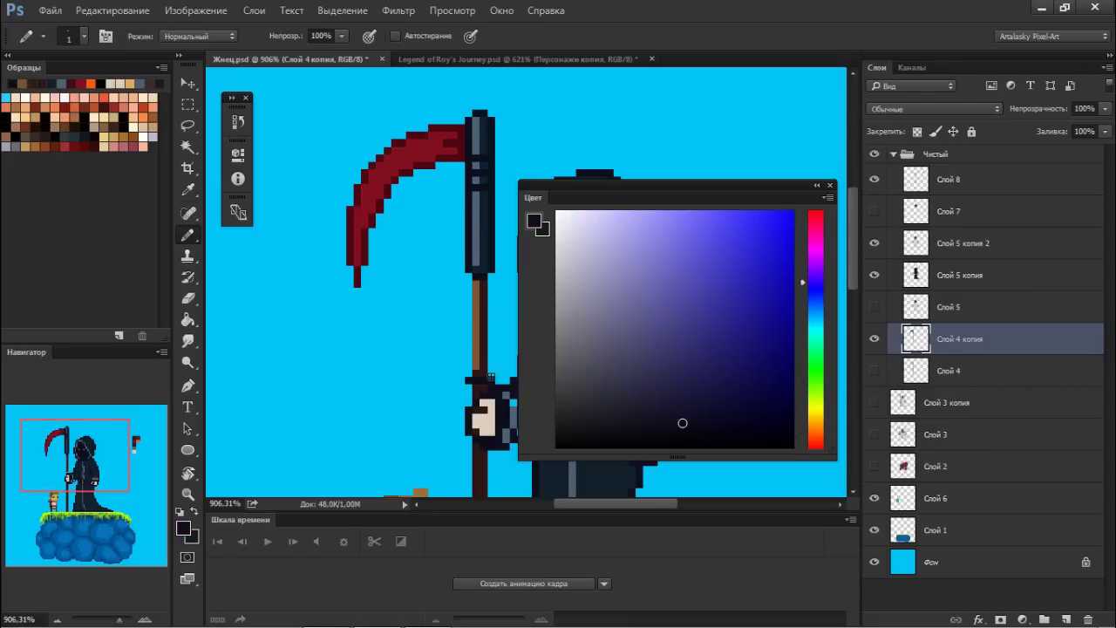
key("F6")
Hide the reaper's hood, robe and body layers, darken the grip band, and extend brown below it
left_click(874, 179)
left_click(874, 242)
left_click(874, 274)
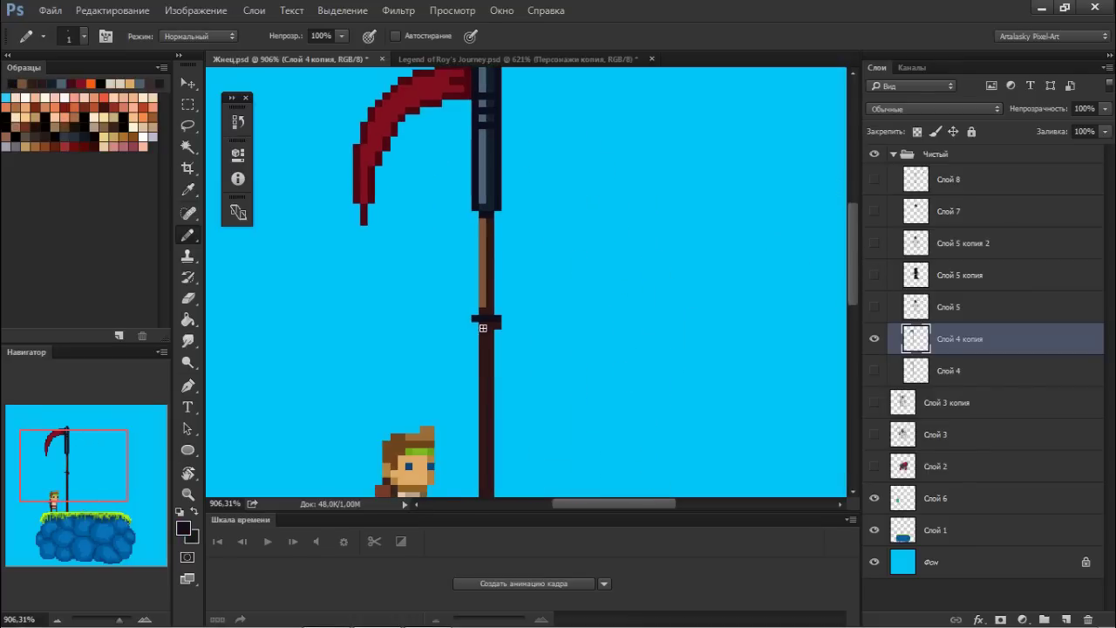
mouse_move(475, 329)
left_mouse_down()
mouse_move(498, 329)
mouse_move(509, 234)
mouse_move(486, 449)
left_mouse_up()
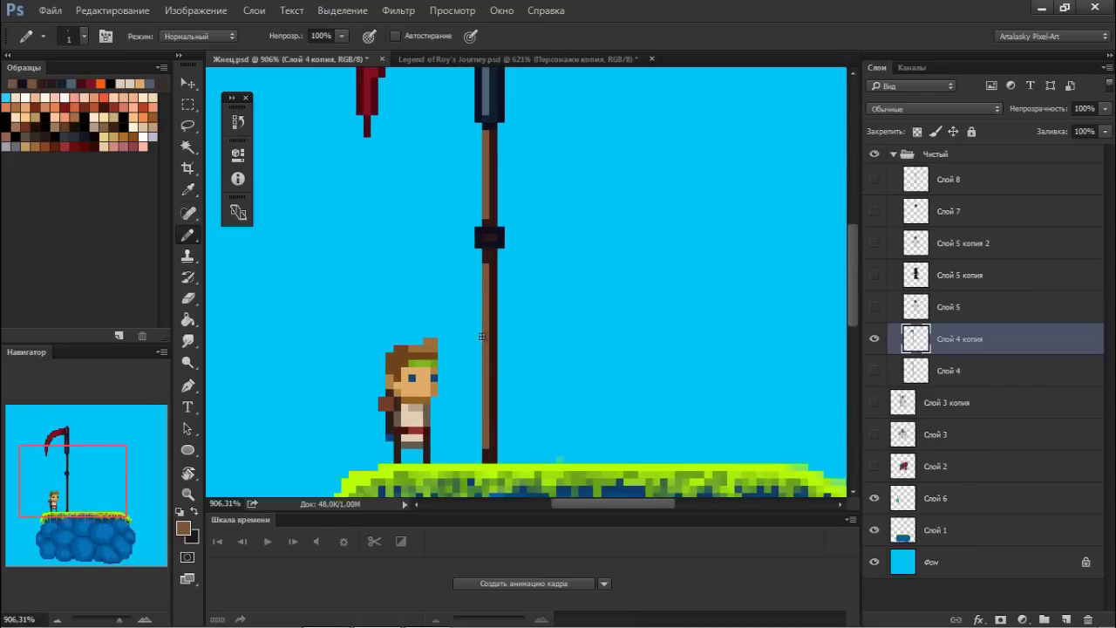
left_click(492, 94, "alt")
Outline and fill a dark foot block at the bottom of the shaft
scroll(490, 236, "down", 2)
left_click_drag(523, 207, 503, 341)
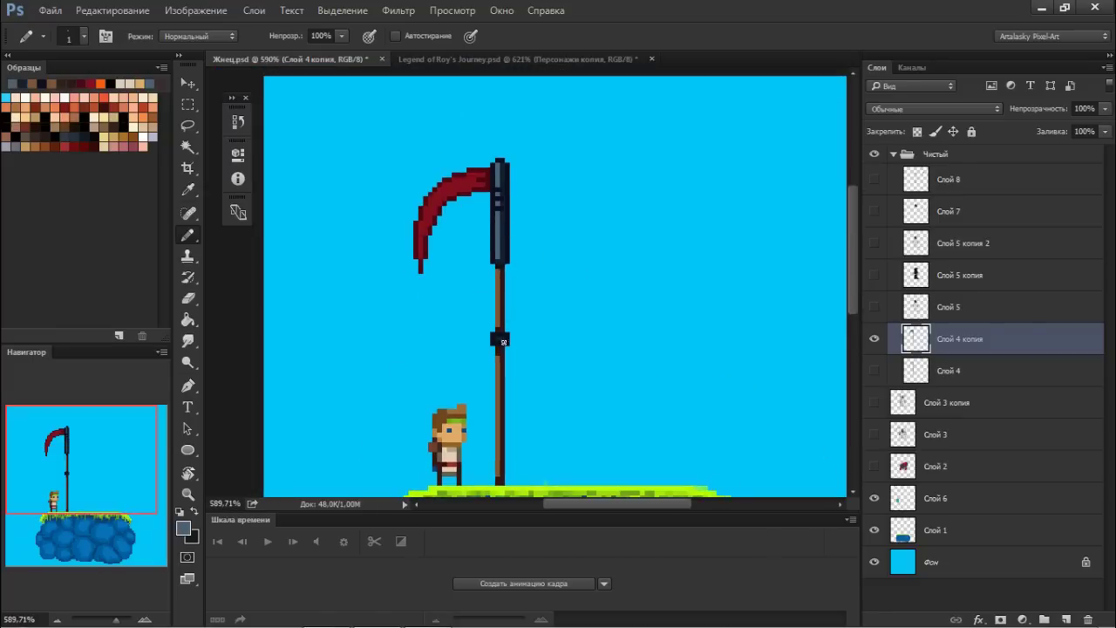
scroll(606, 309, "up", 2)
scroll(523, 348, "down", 1)
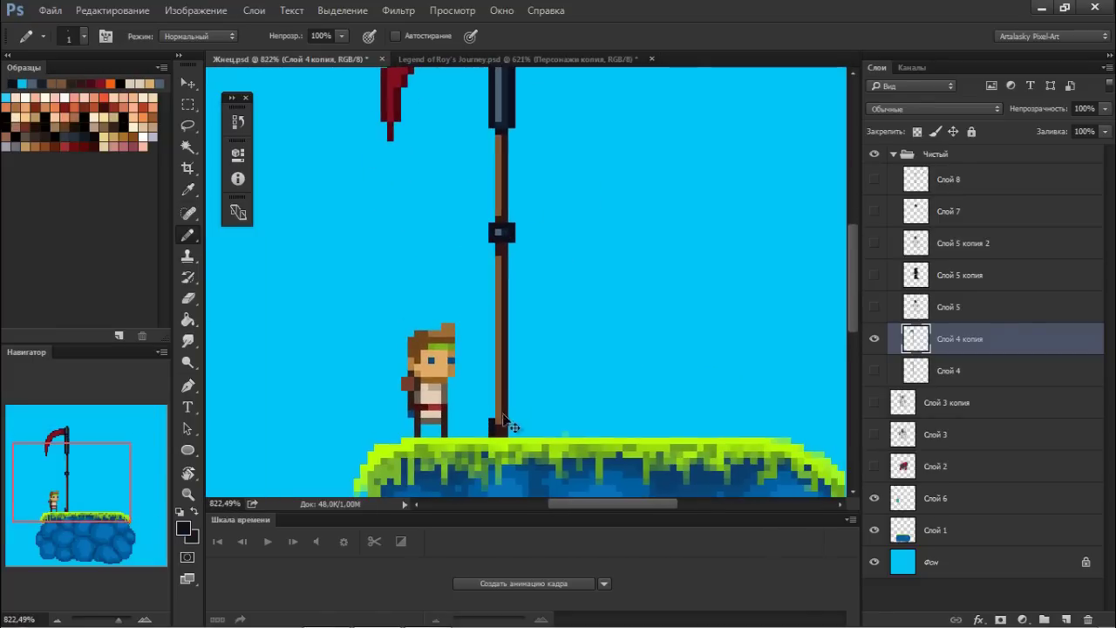
key("m")
key("b")
left_click_drag(494, 397, 493, 436)
mouse_move(511, 397)
left_mouse_down()
mouse_move(510, 436)
mouse_move(497, 395)
left_mouse_up()
key("m")
key("b")
left_click(496, 122, "alt")
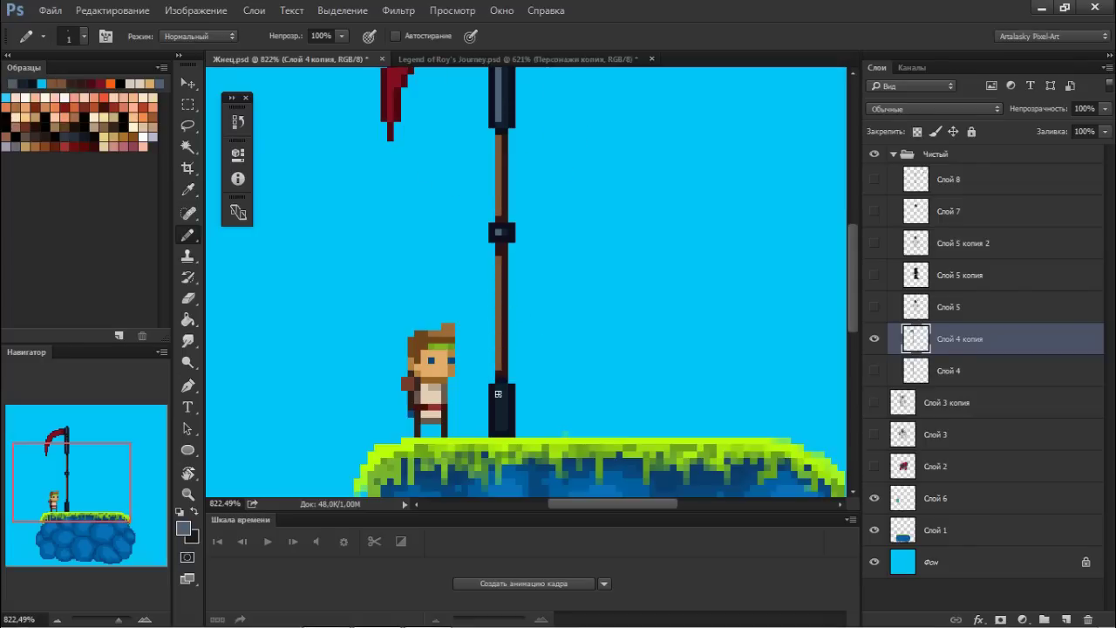
Pick a lighter red and pencil highlights along the blade's inner edge
scroll(540, 267, "down", 3)
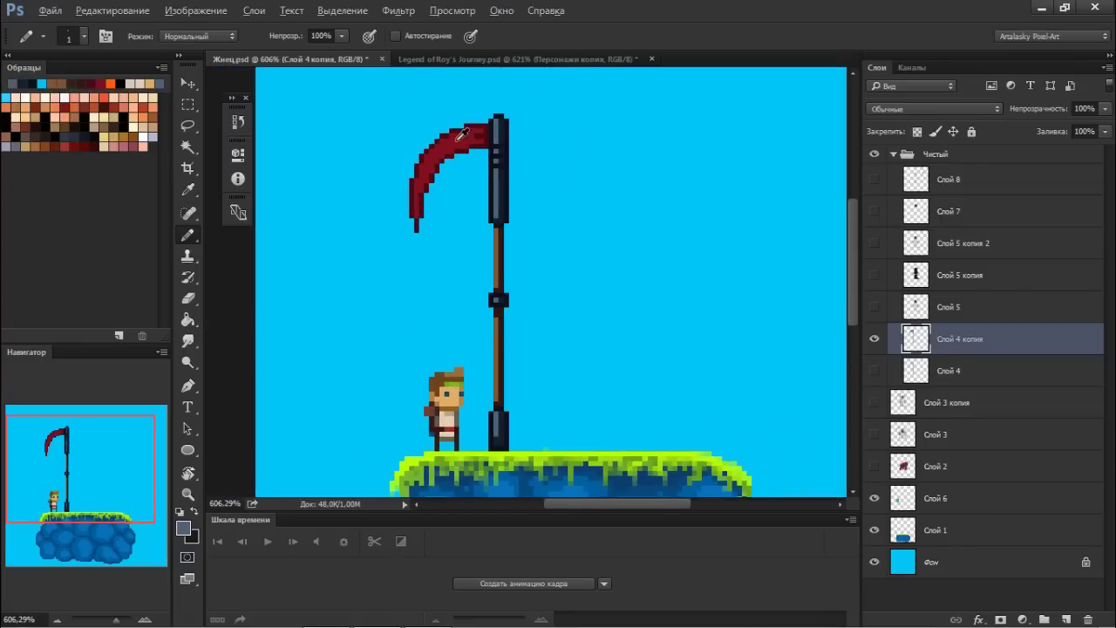
left_click(428, 159, "alt")
key("F6")
left_click(379, 174, "alt")
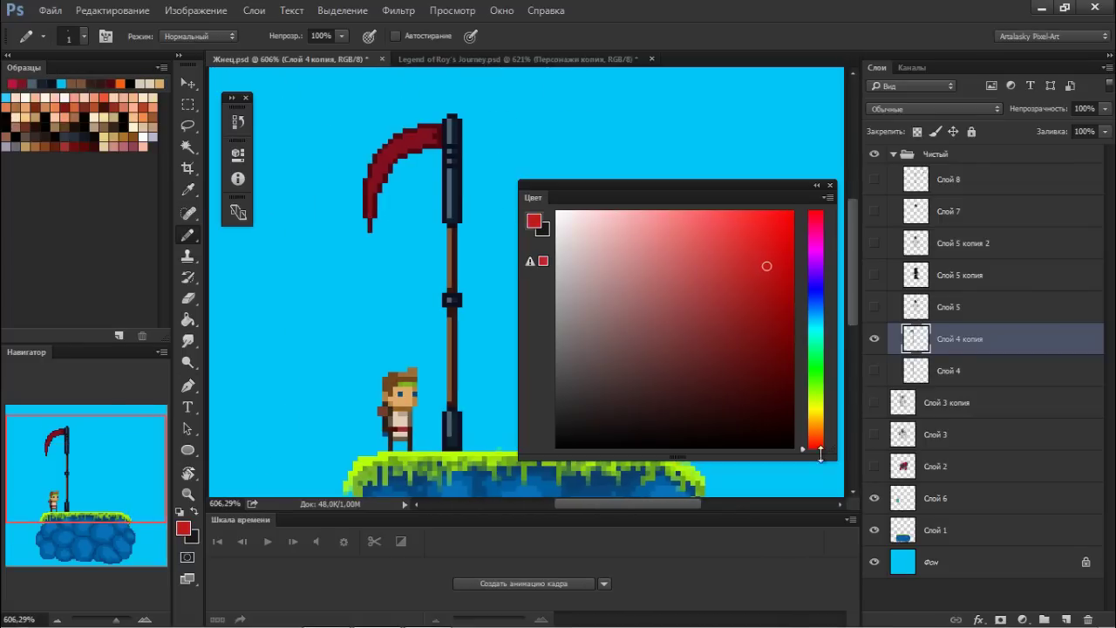
left_click(379, 175, "alt")
left_click(810, 440)
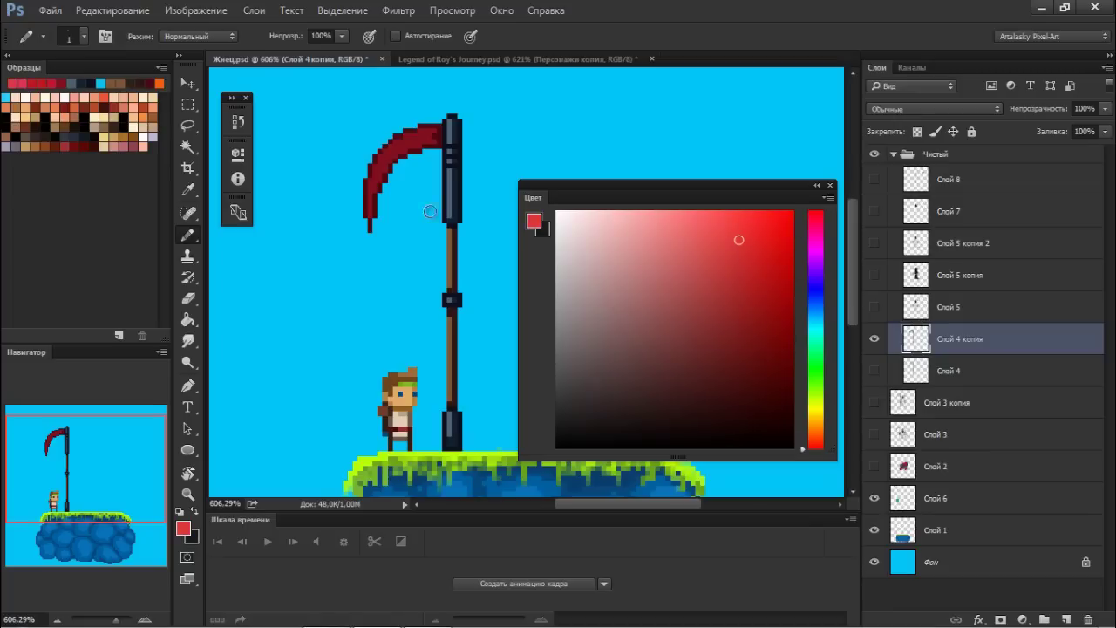
left_click(370, 207)
scroll(381, 185, "up", 2)
mouse_move(382, 186)
left_mouse_down()
mouse_move(375, 175)
mouse_move(391, 159)
left_mouse_up()
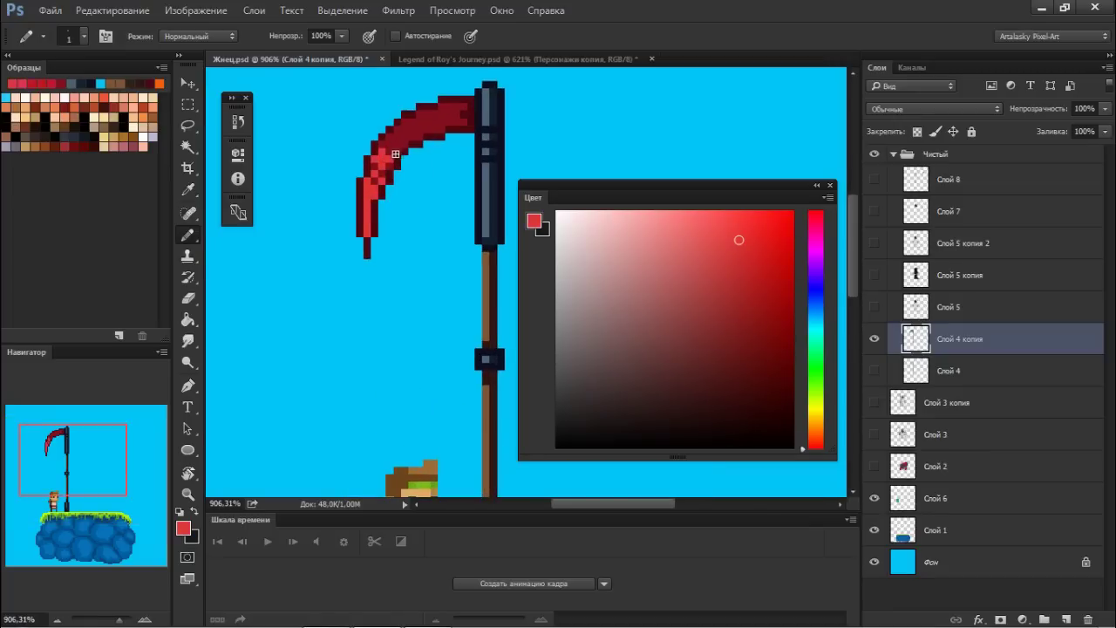
Re-sample the blade reds and choose a brighter light red and a deep red
left_click(394, 149, "alt")
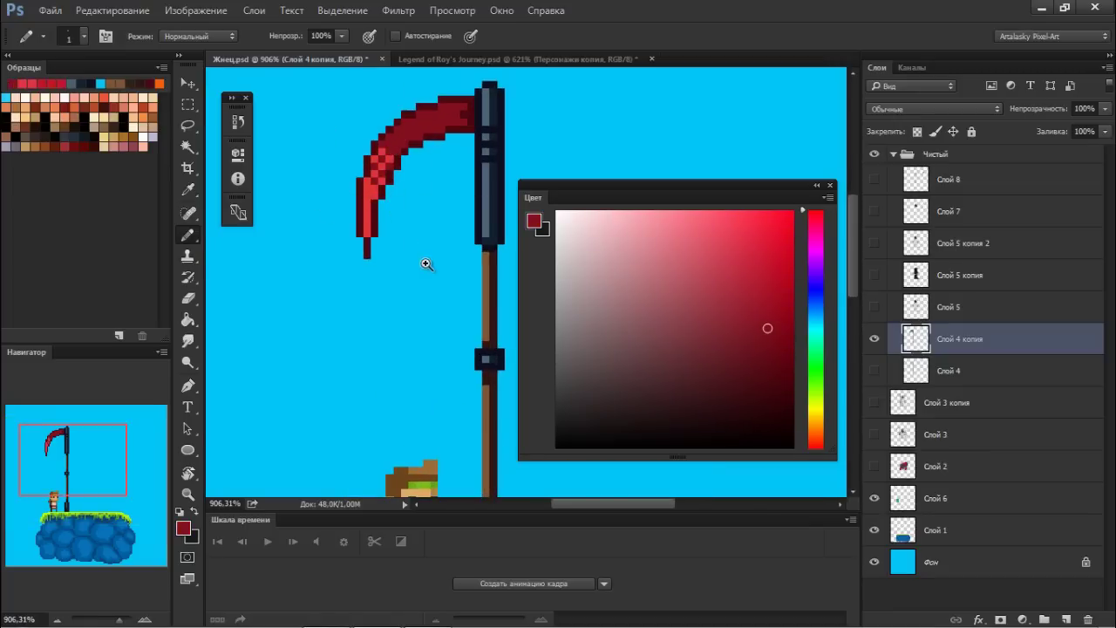
scroll(401, 264, "down", 2)
scroll(378, 182, "up", 2)
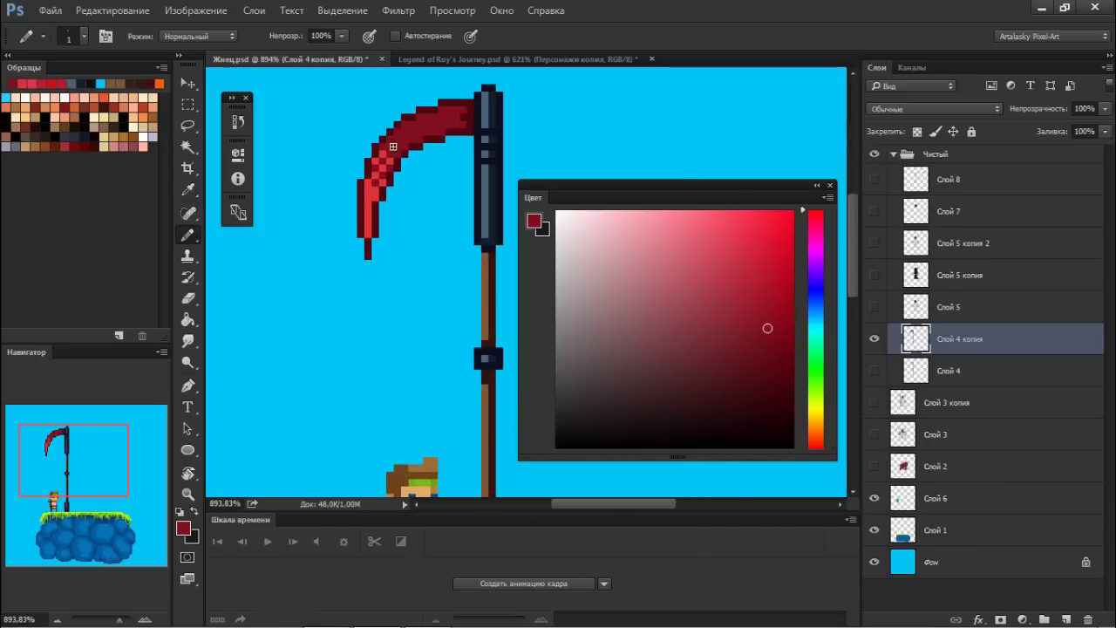
left_click(375, 203, "alt")
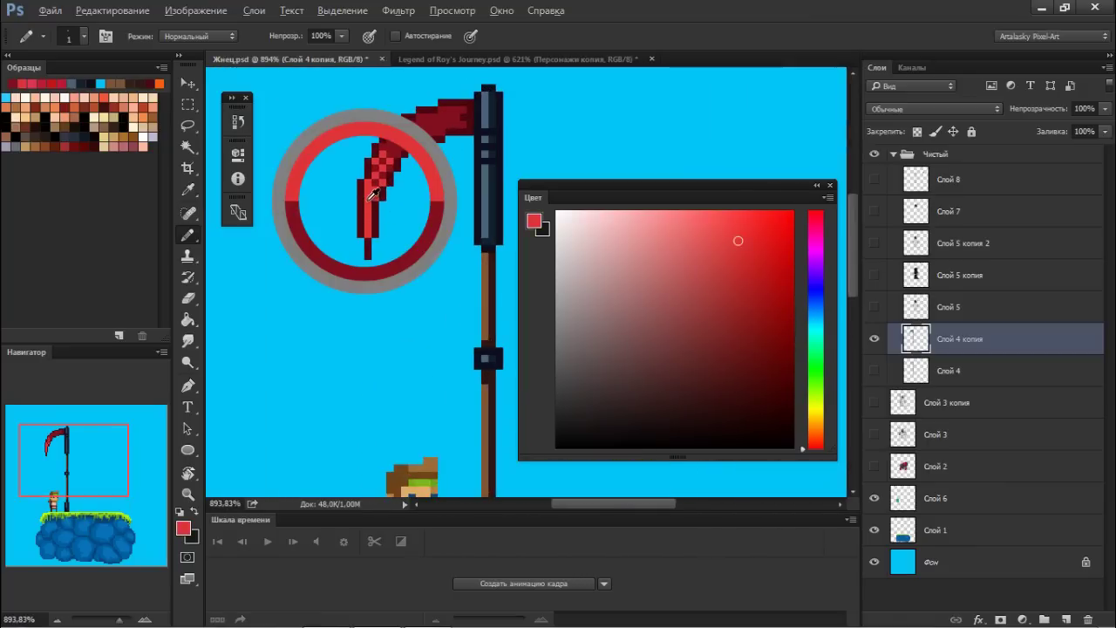
left_click(723, 223)
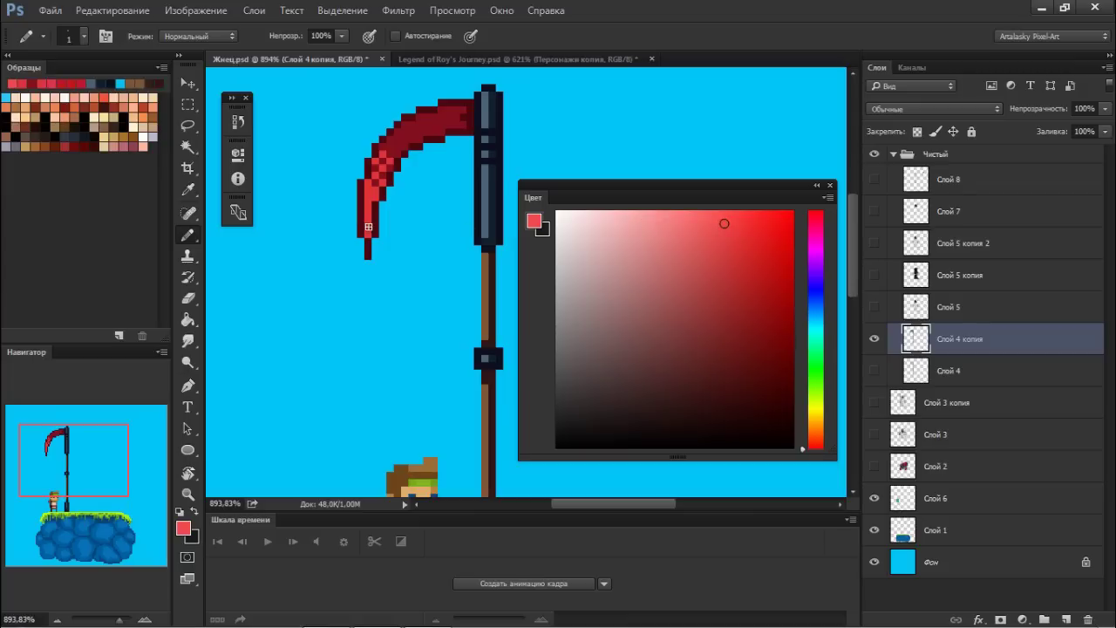
scroll(414, 223, "down", 4)
left_click(772, 378)
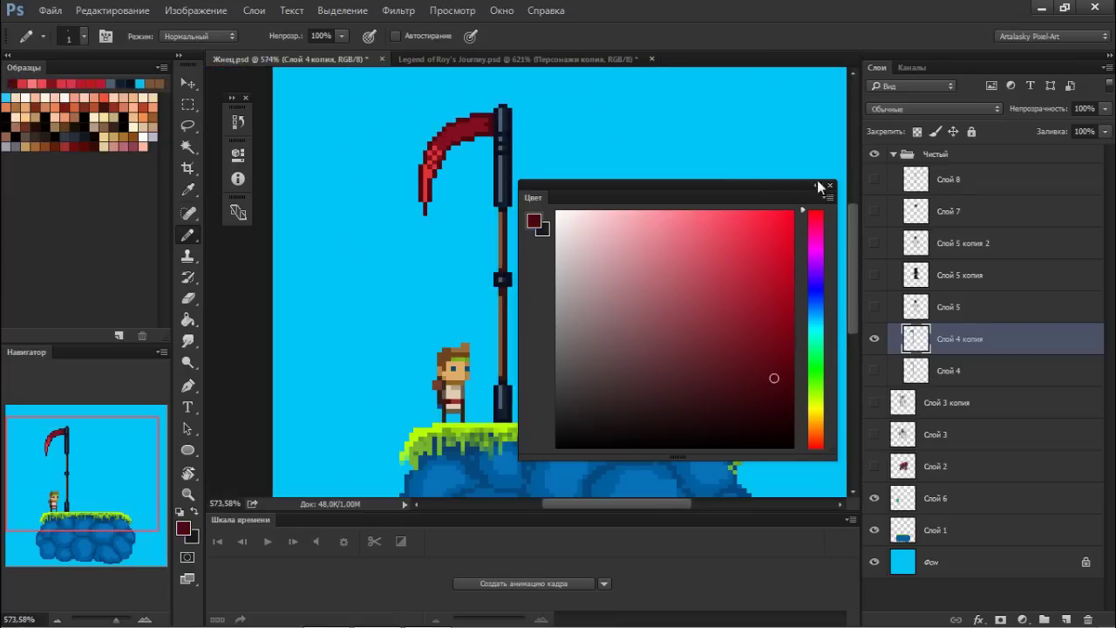
left_click(821, 186)
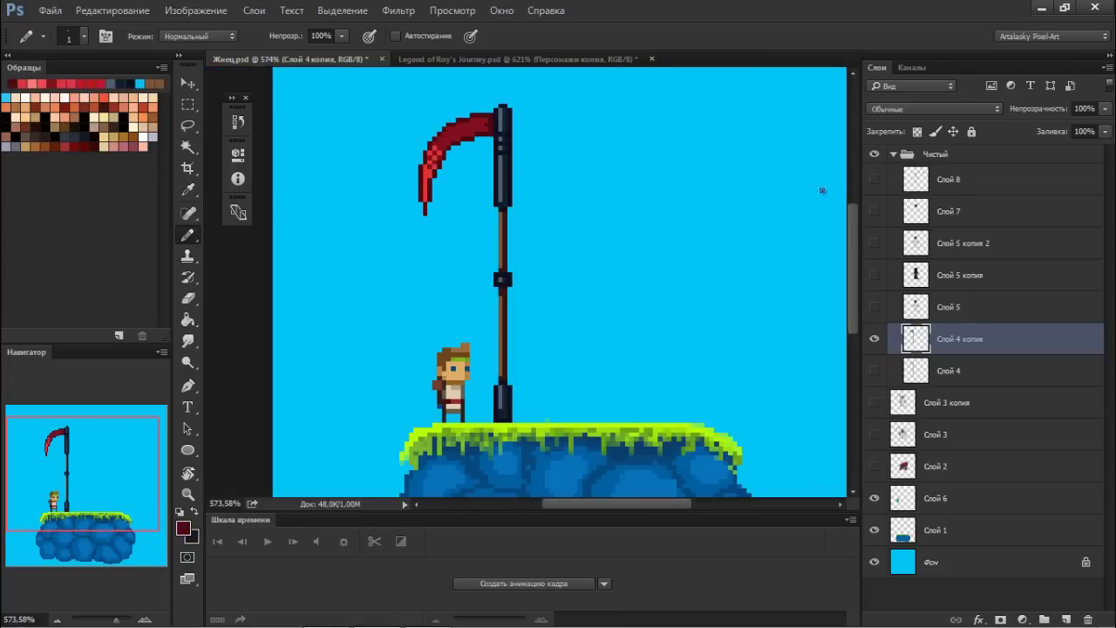
Move Слой 8 below Слой 7 and merge the reaper layers into Слой 5 копия
left_click(874, 342)
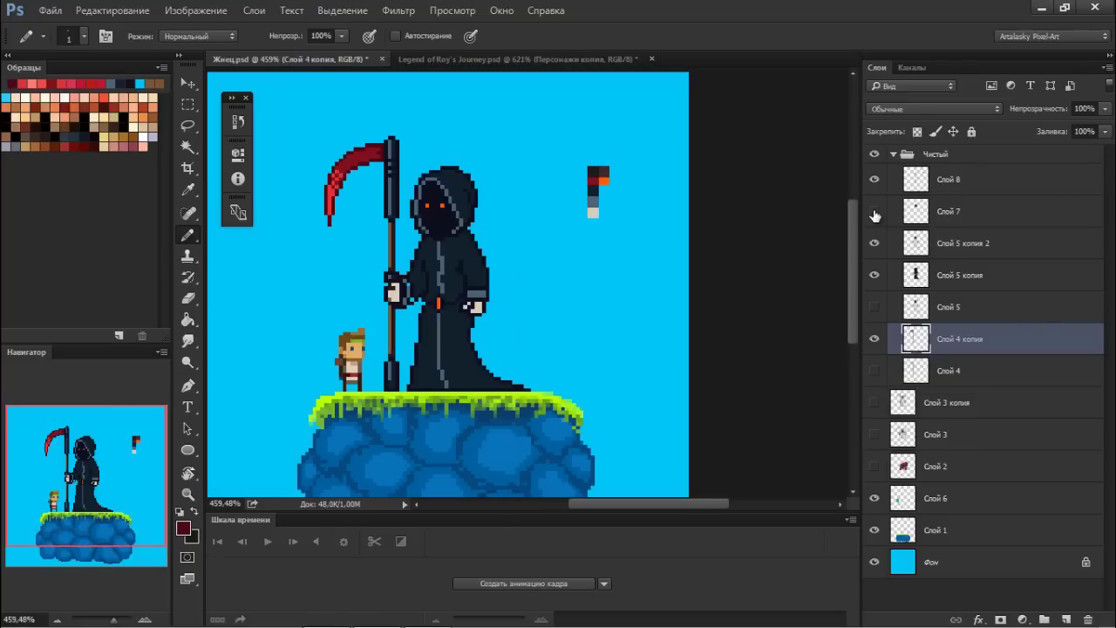
left_click_drag(926, 184, 927, 218)
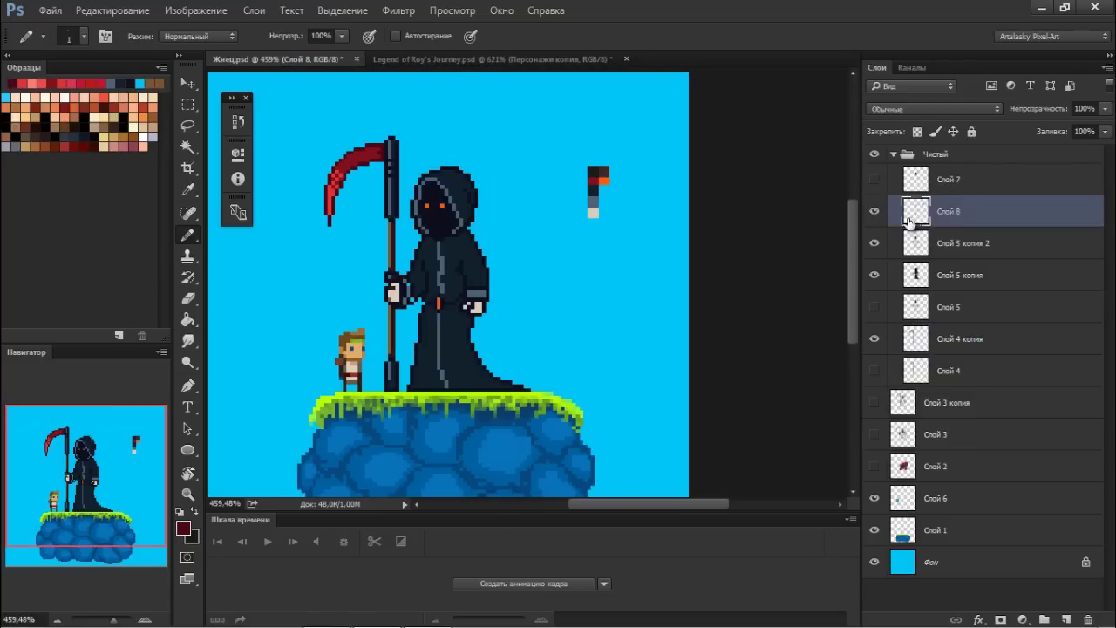
key("Delete")
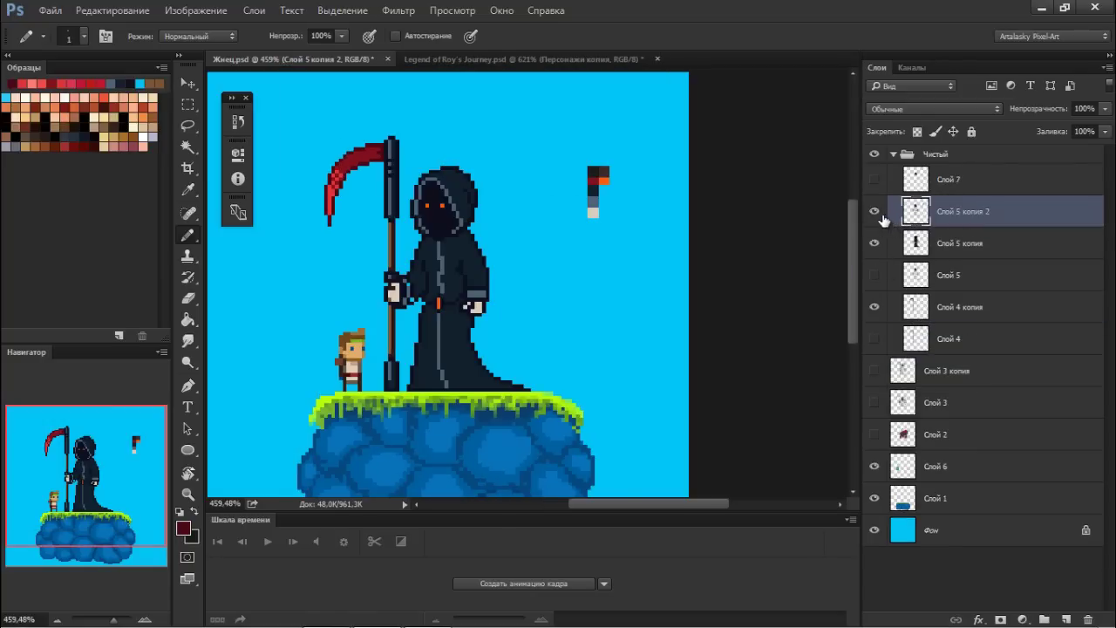
key("Delete")
left_click(874, 211)
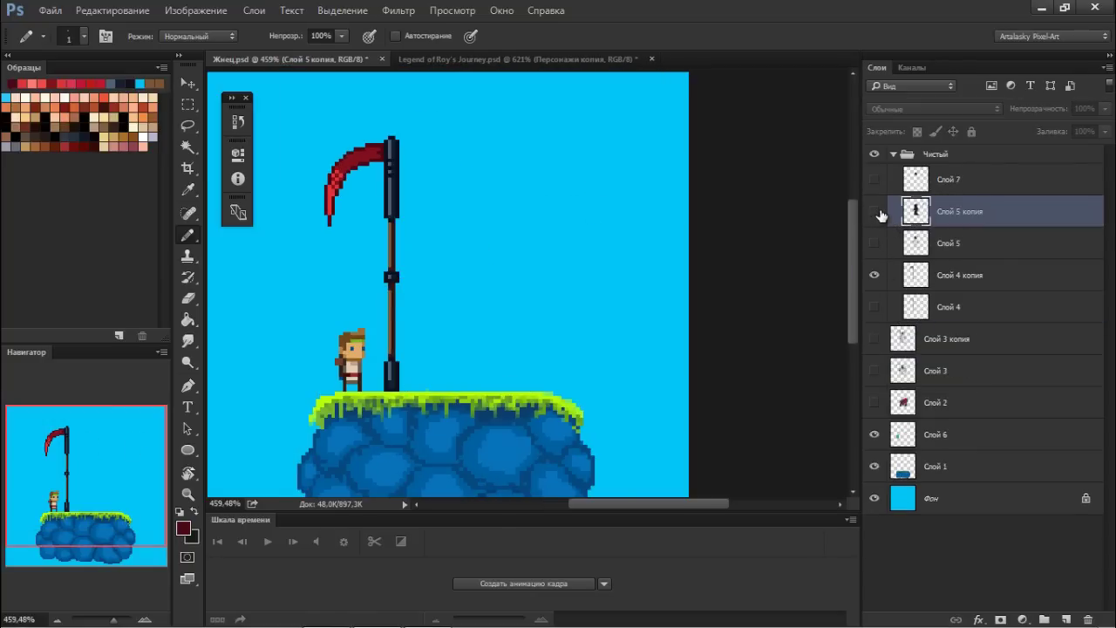
left_click(874, 275)
Cut the swatch strip onto new layer Слой 8 and move it above the Чистый group
left_click(914, 185)
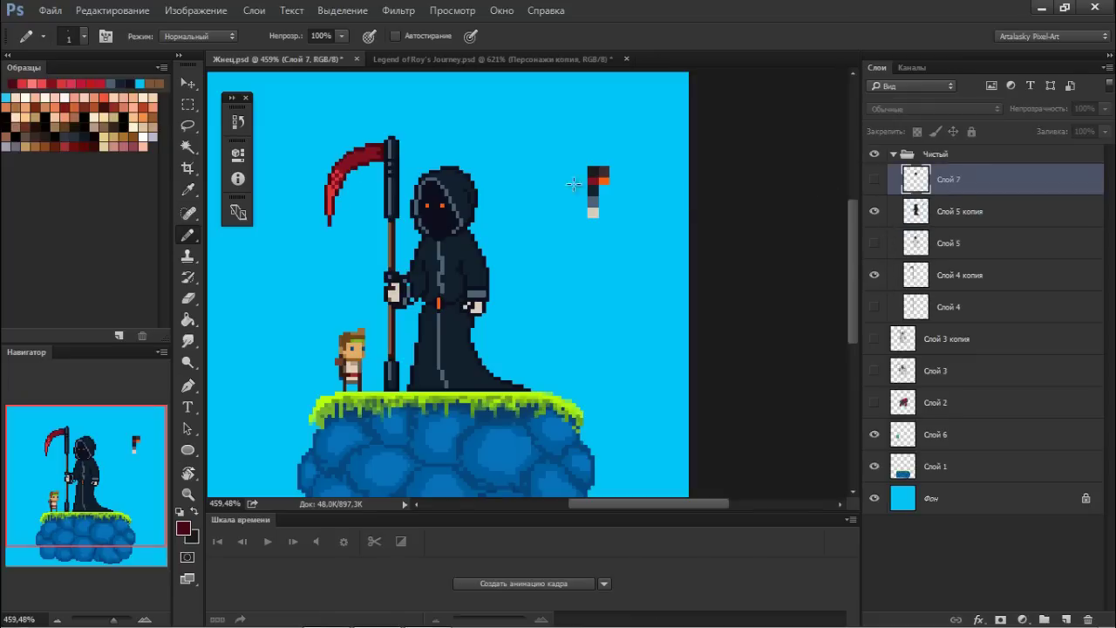
key("m")
left_click_drag(578, 147, 643, 237)
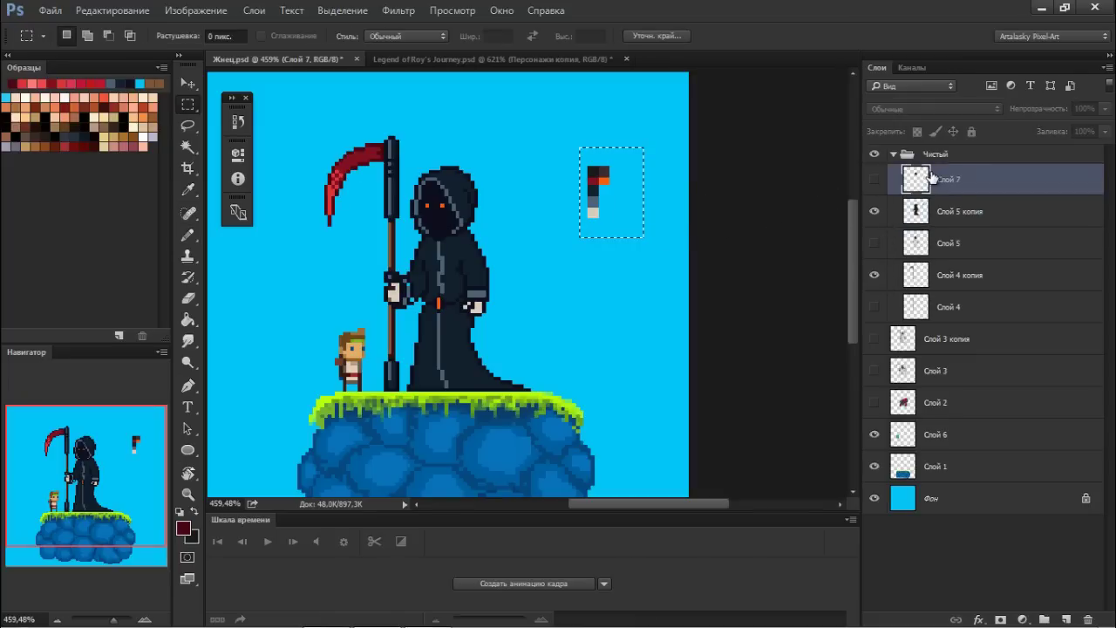
key("ctrl+shift+j")
key("v")
left_click_drag(523, 285, 557, 285)
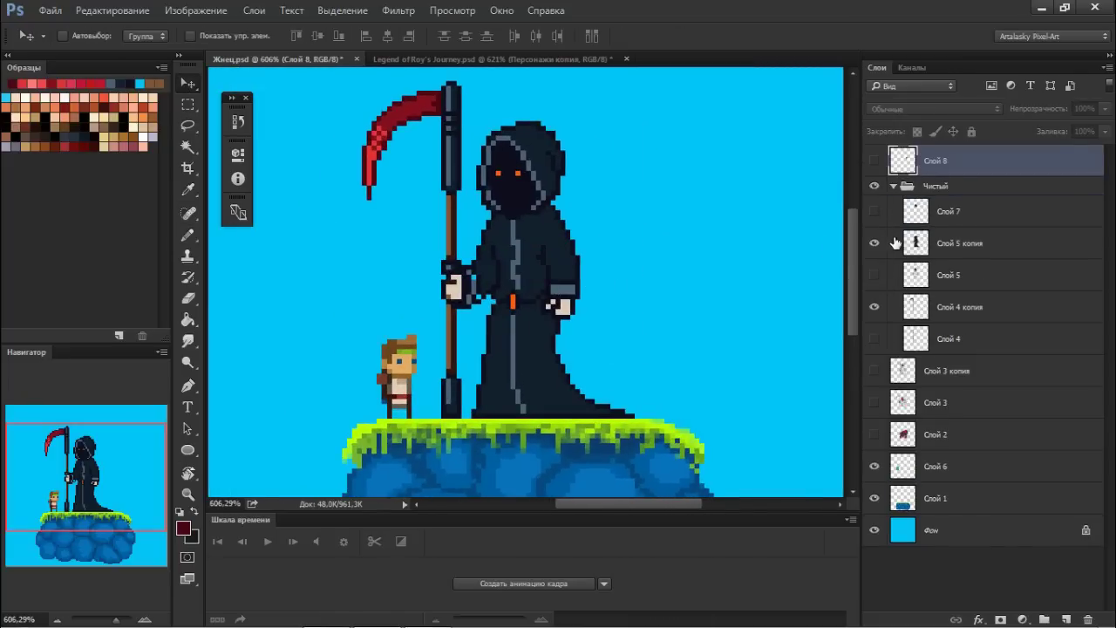
Add Слой 9 above Слой 5 копия and darken the hand's beige for shading
left_click(959, 243)
left_click(1065, 619)
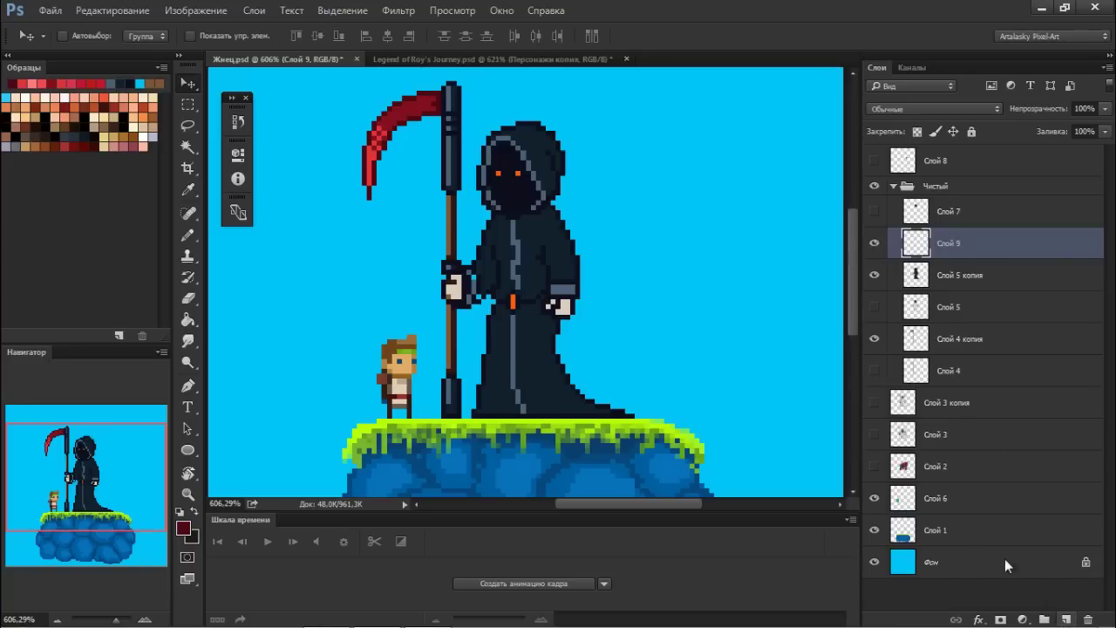
key("b")
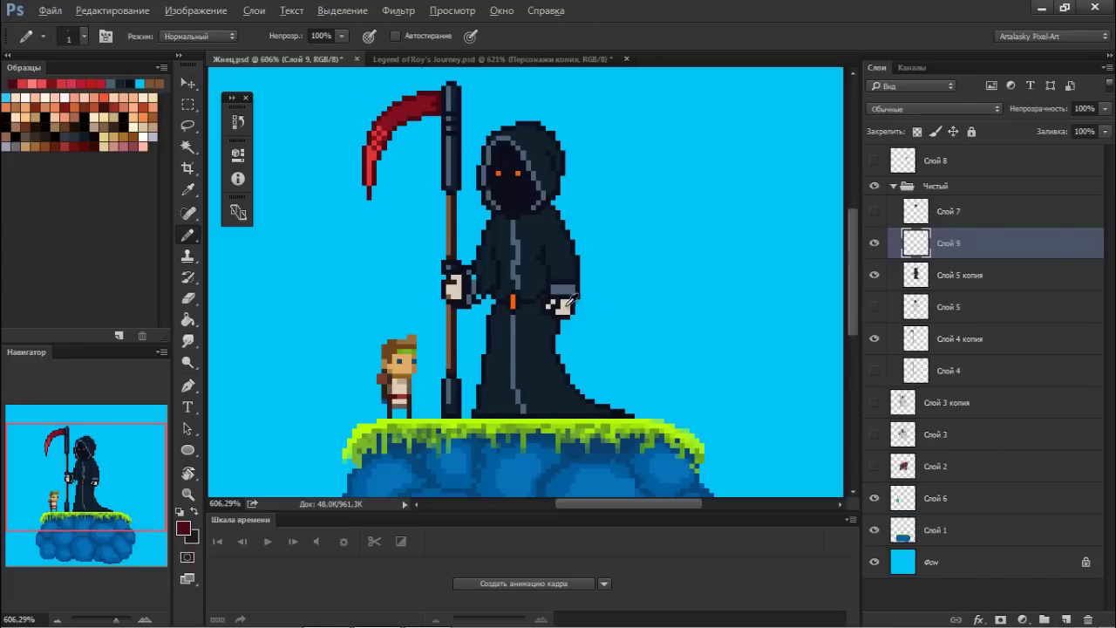
left_click(567, 301, "alt")
key("F6")
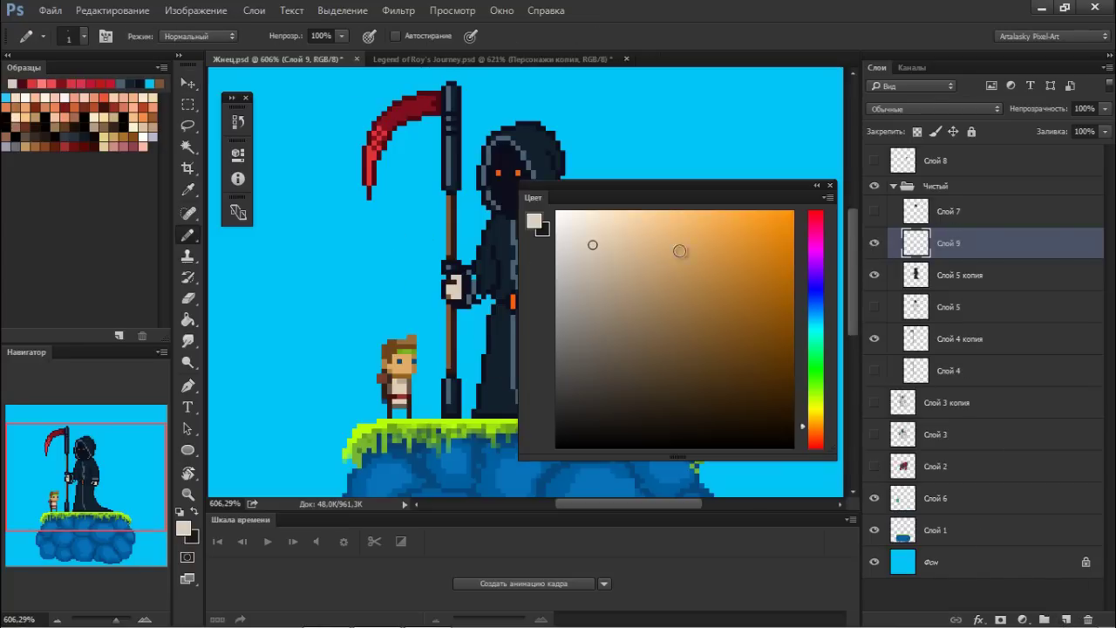
left_click_drag(679, 251, 629, 287)
key("F6")
Shade both of the reaper's hands in darker tan and brown
scroll(541, 297, "up", 5, "alt")
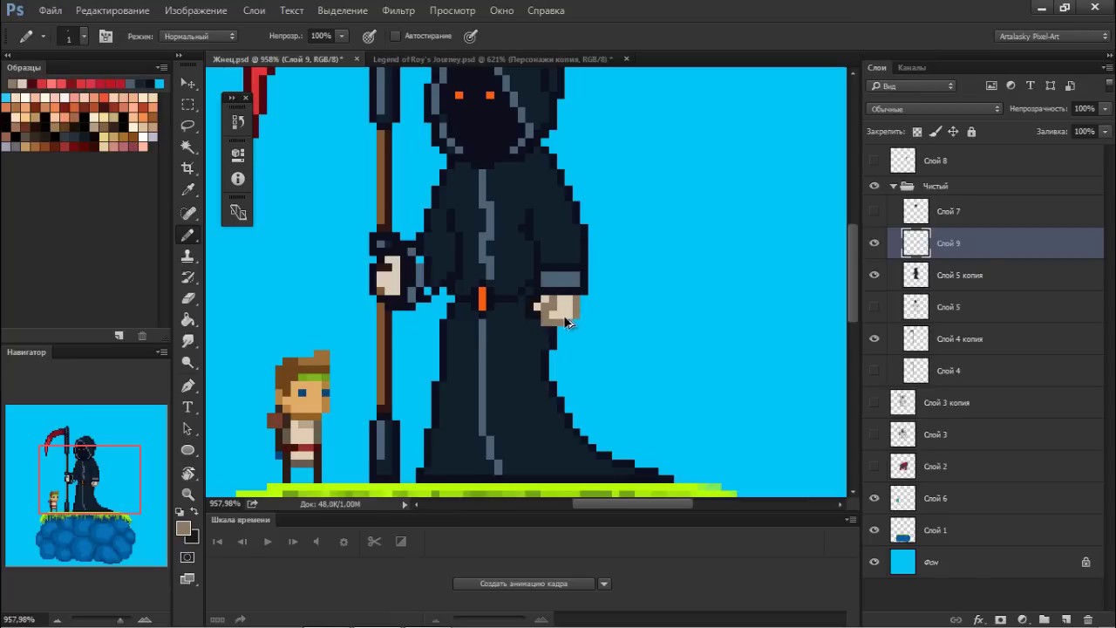
mouse_move(566, 322)
left_mouse_down()
mouse_move(557, 313)
mouse_move(568, 301)
left_mouse_up()
mouse_move(381, 279)
left_mouse_down()
mouse_move(394, 266)
mouse_move(392, 292)
left_mouse_up()
right_click(567, 309, "alt+shift")
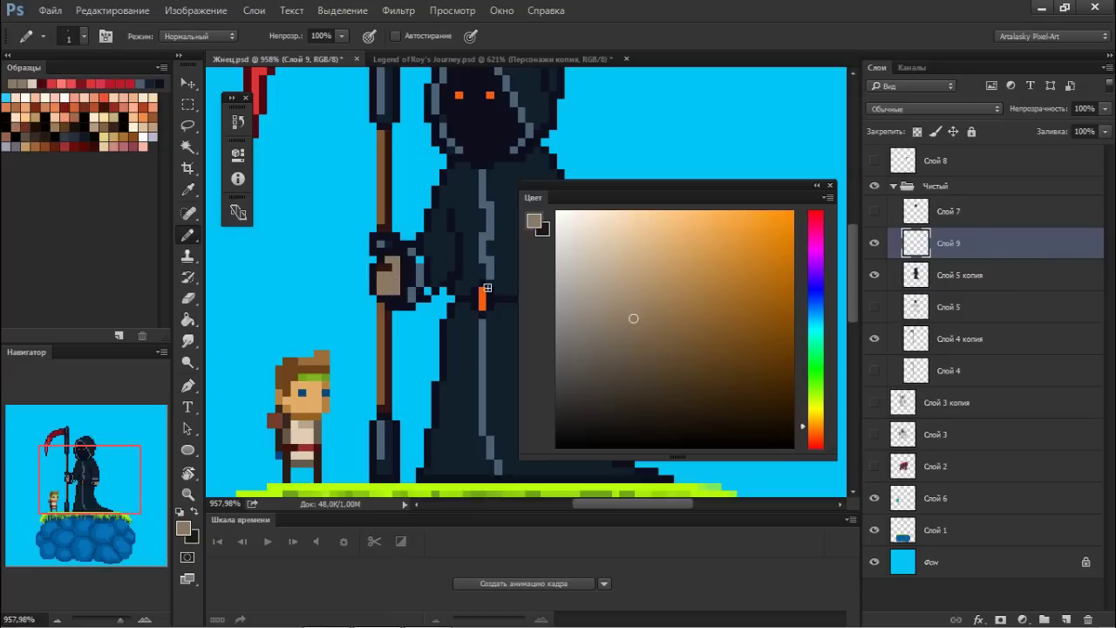
mouse_move(576, 299)
left_mouse_down()
mouse_move(558, 318)
mouse_move(540, 296)
mouse_move(532, 318)
left_mouse_up()
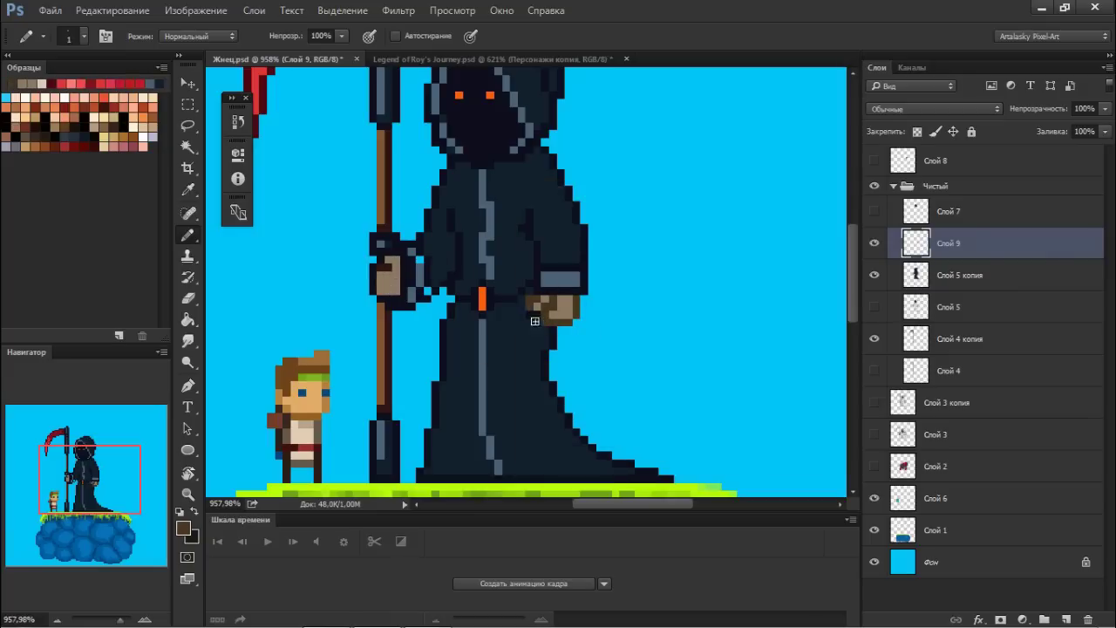
left_click(528, 330, "alt")
mouse_move(375, 286)
left_mouse_down()
mouse_move(375, 265)
mouse_move(400, 288)
mouse_move(390, 297)
left_mouse_up()
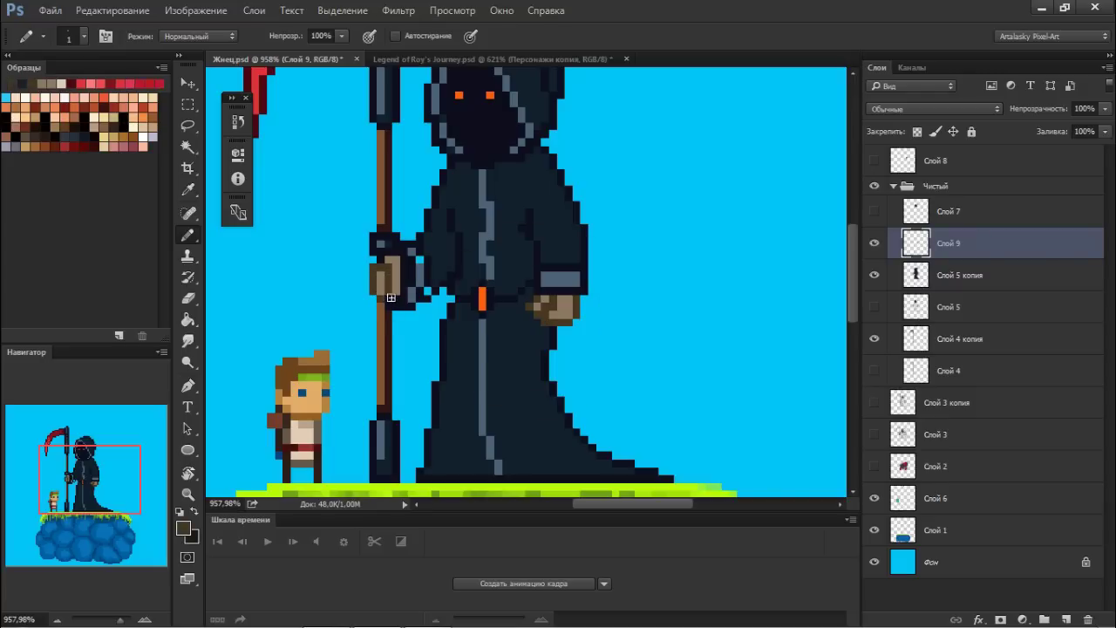
Undo the last shading strokes on the hand
key("F6")
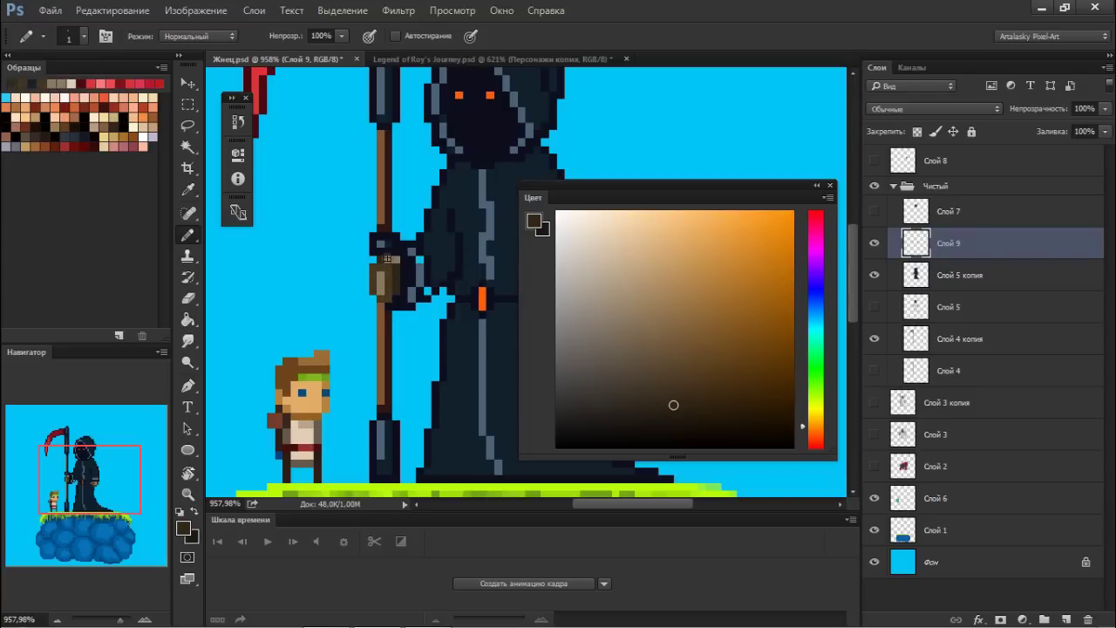
key("ctrl+alt+z")
key("ctrl+alt+z")
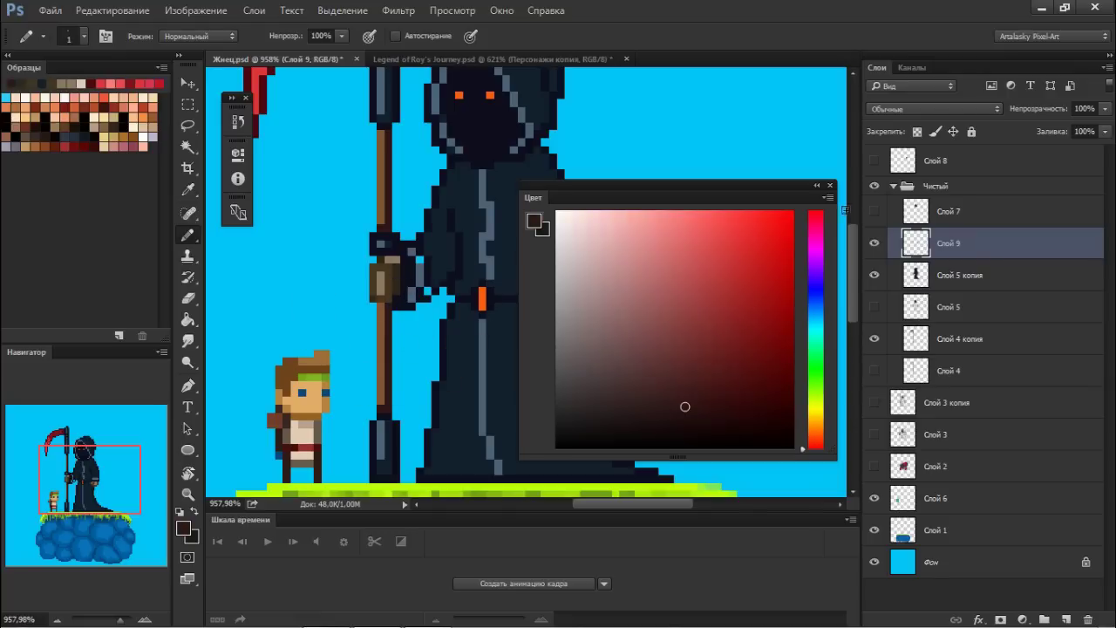
key("F6")
scroll(482, 300, "down", 3)
scroll(482, 301, "down", 2)
scroll(482, 301, "down", 2)
scroll(482, 301, "up", 5)
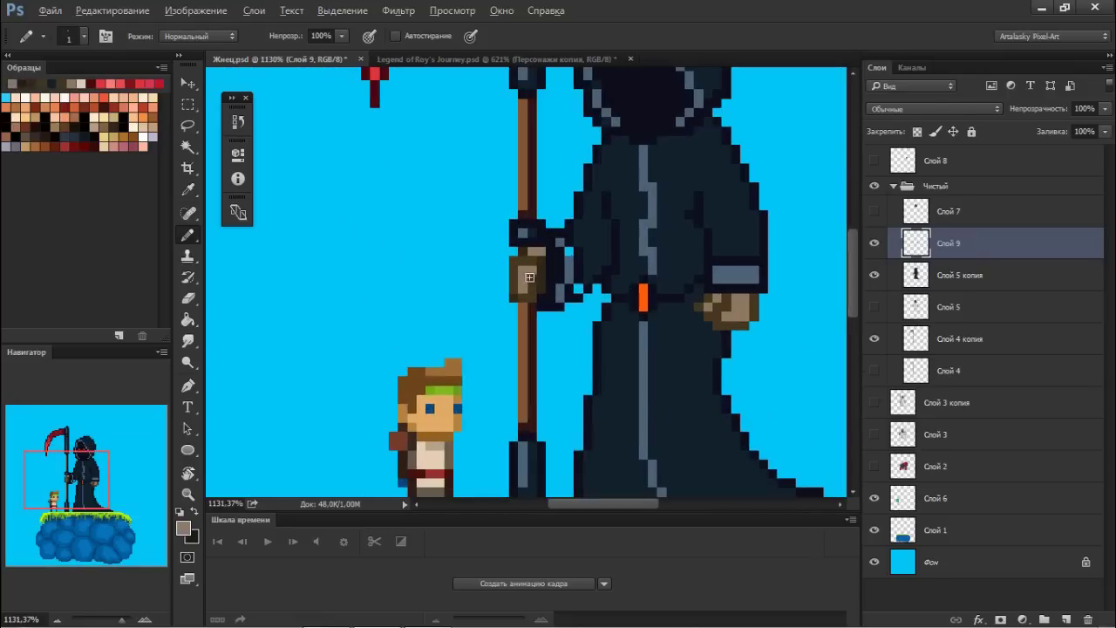
scroll(482, 301, "down", 3)
scroll(403, 297, "up", 3)
Briefly select Слой 5 копия, then return to pencil painting on Слой 9
key("e")
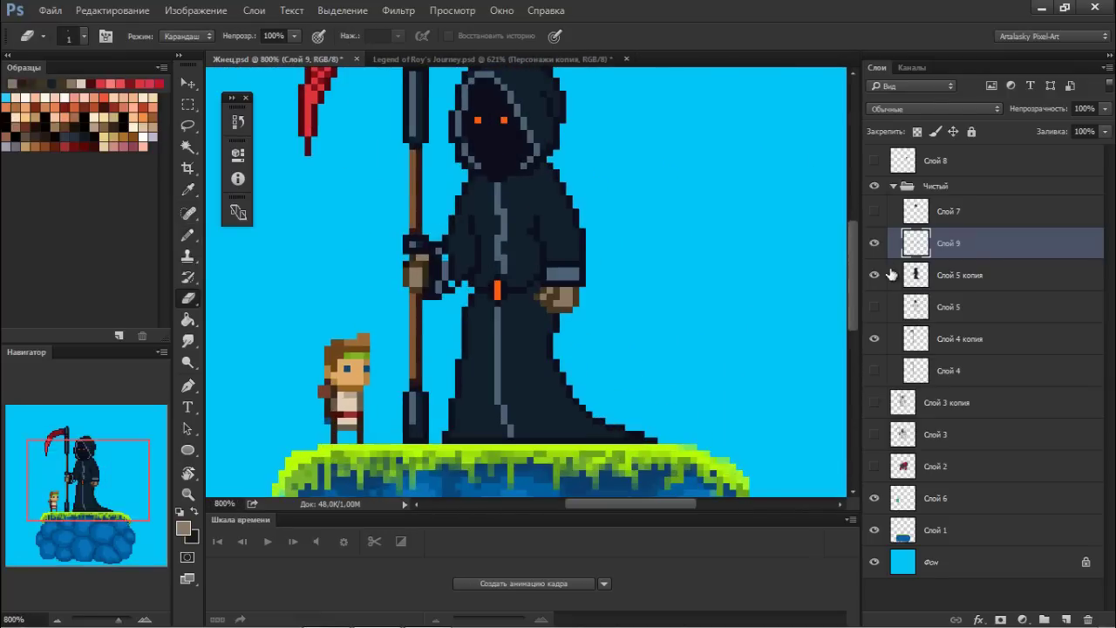
left_click(891, 274)
key("b")
key("alt+bracketright")
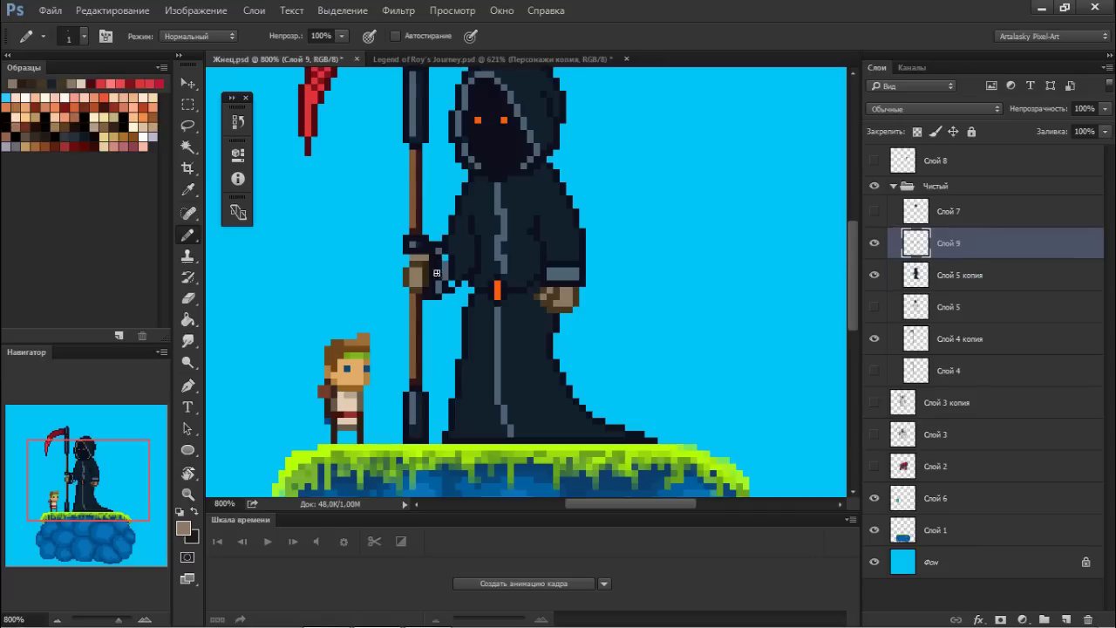
scroll(446, 269, "down", 3)
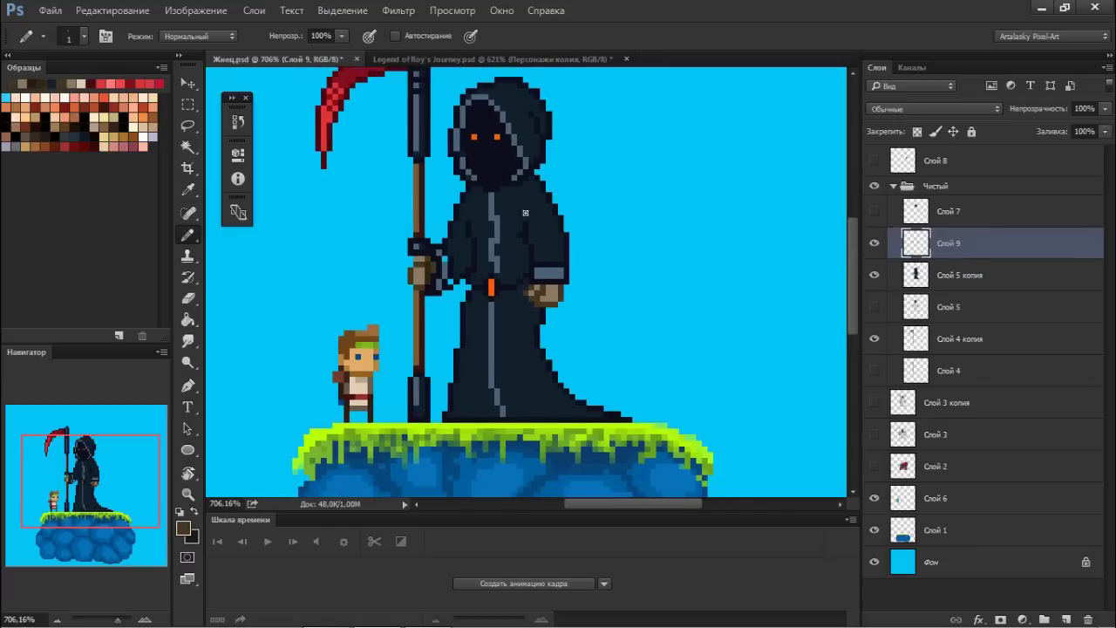
scroll(523, 269, "up", 3)
scroll(575, 268, "down", 1)
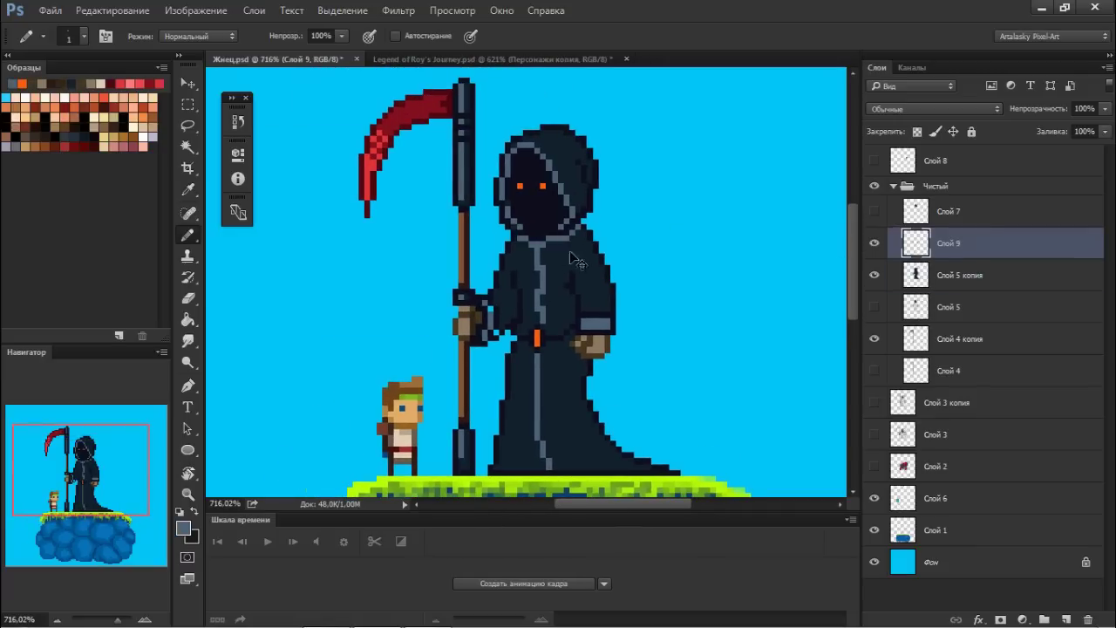
Eyedrop the belt orange, then set bright orange and dark brown in the Color panel for the buckle
left_click(535, 340, "alt")
key("F6")
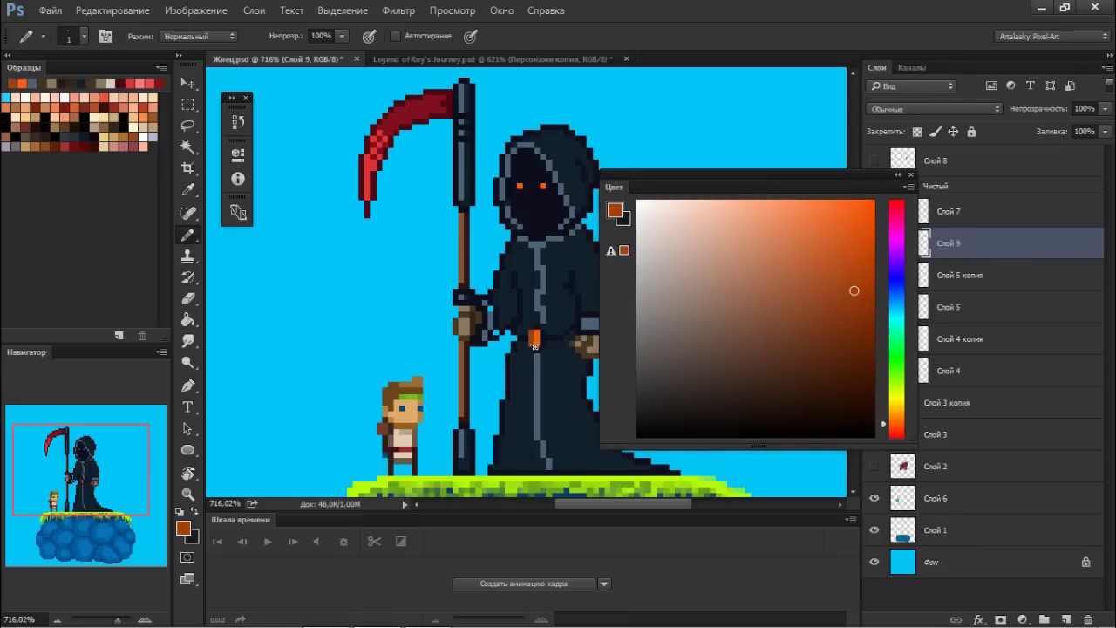
left_click_drag(857, 323, 864, 350)
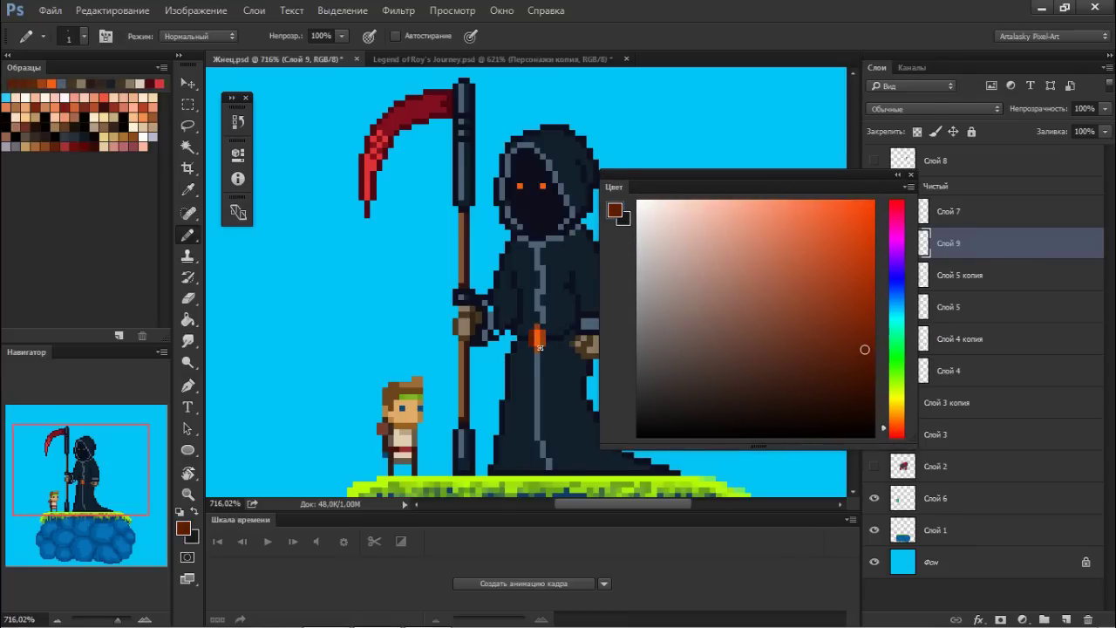
left_click(539, 337, "alt")
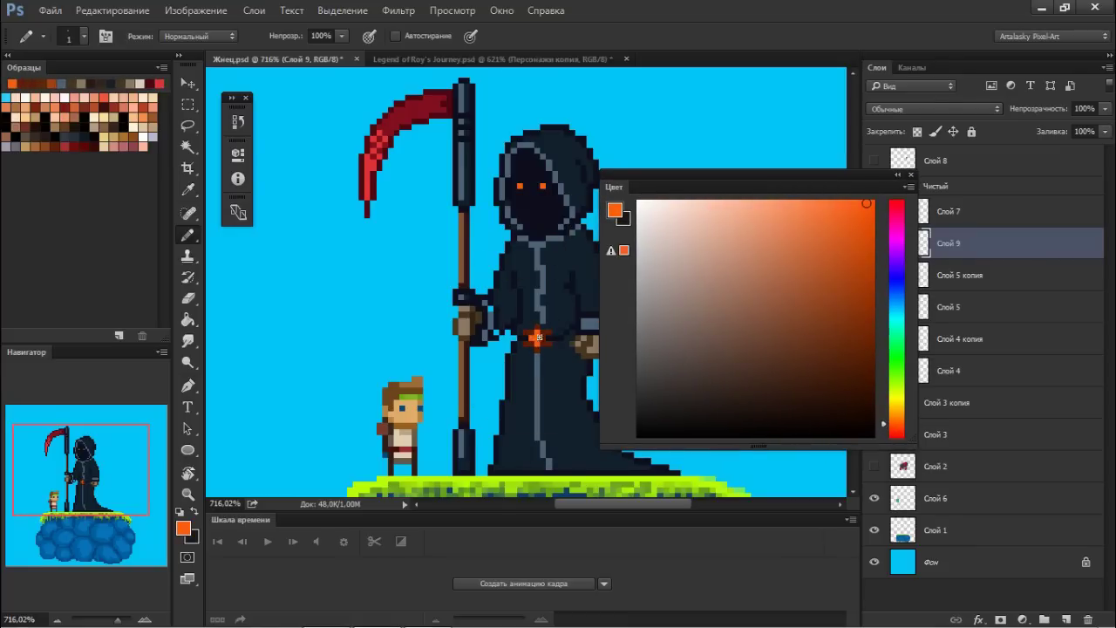
scroll(551, 345, "down", 3)
scroll(532, 340, "up", 4)
left_click(534, 342, "alt")
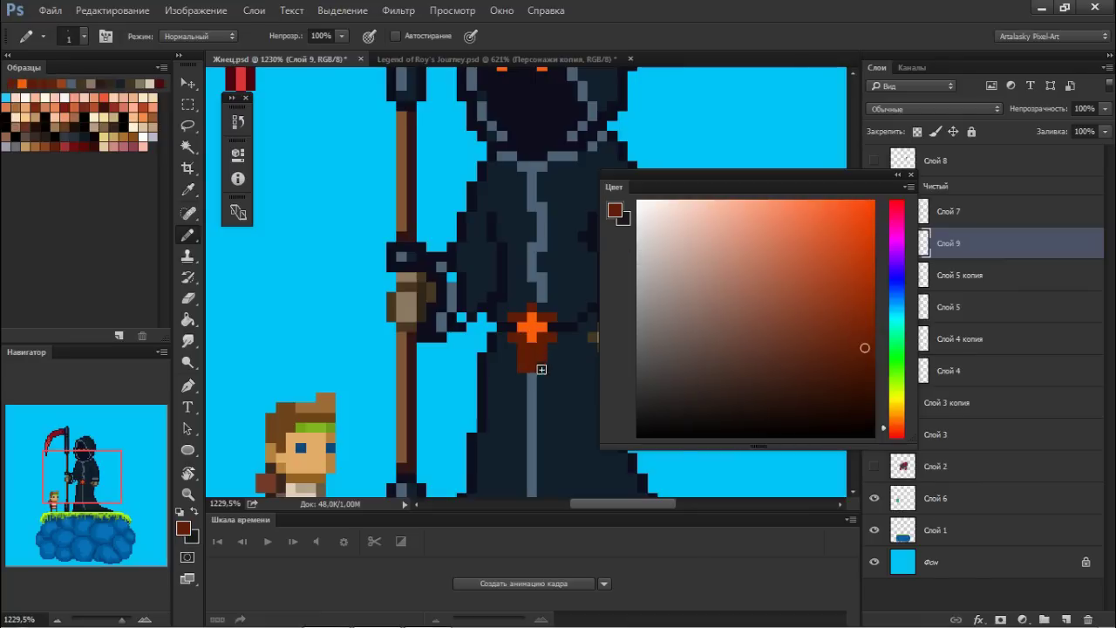
scroll(528, 348, "down", 4)
scroll(540, 275, "up", 3)
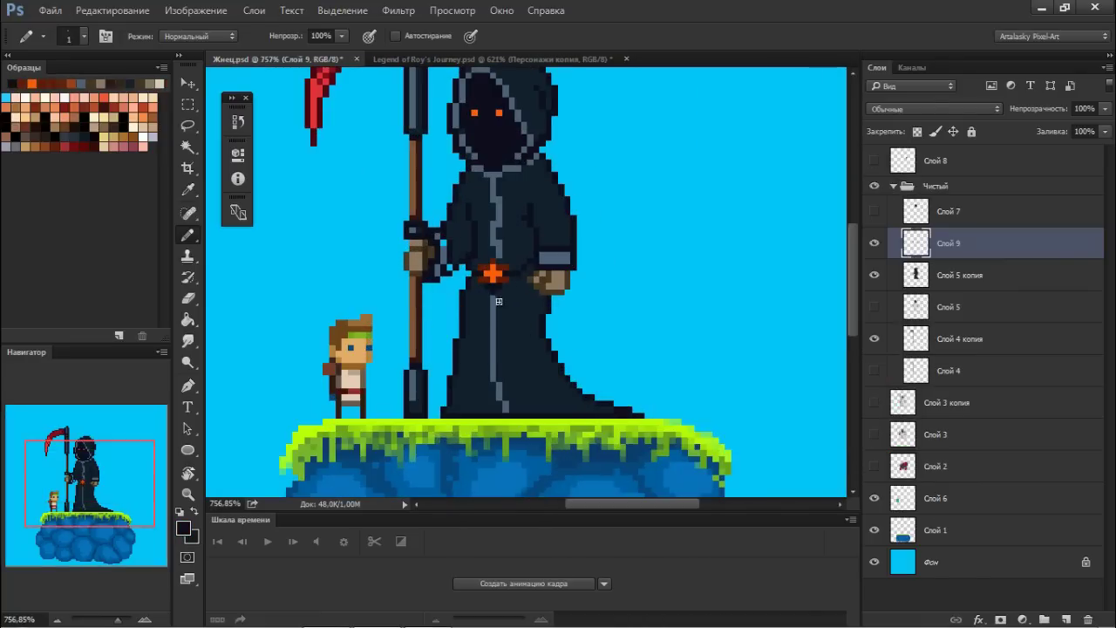
Paint dark brown over the robe's grey centre line, then sample the robe's dark navy
left_click_drag(498, 301, 508, 387)
left_click_drag(487, 299, 504, 402)
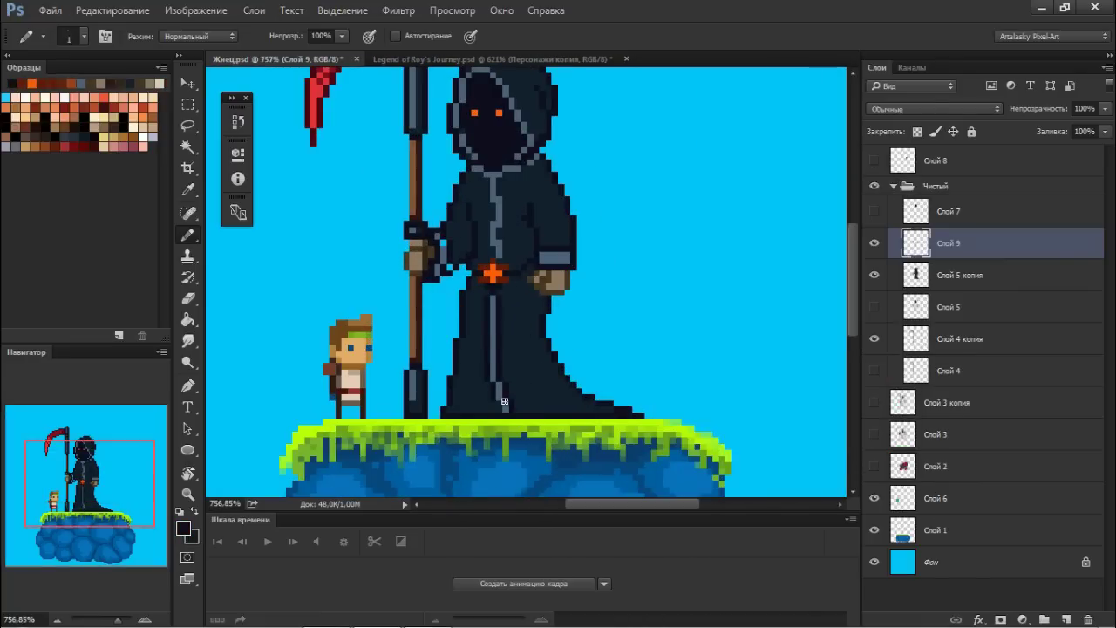
scroll(517, 170, "up", 1)
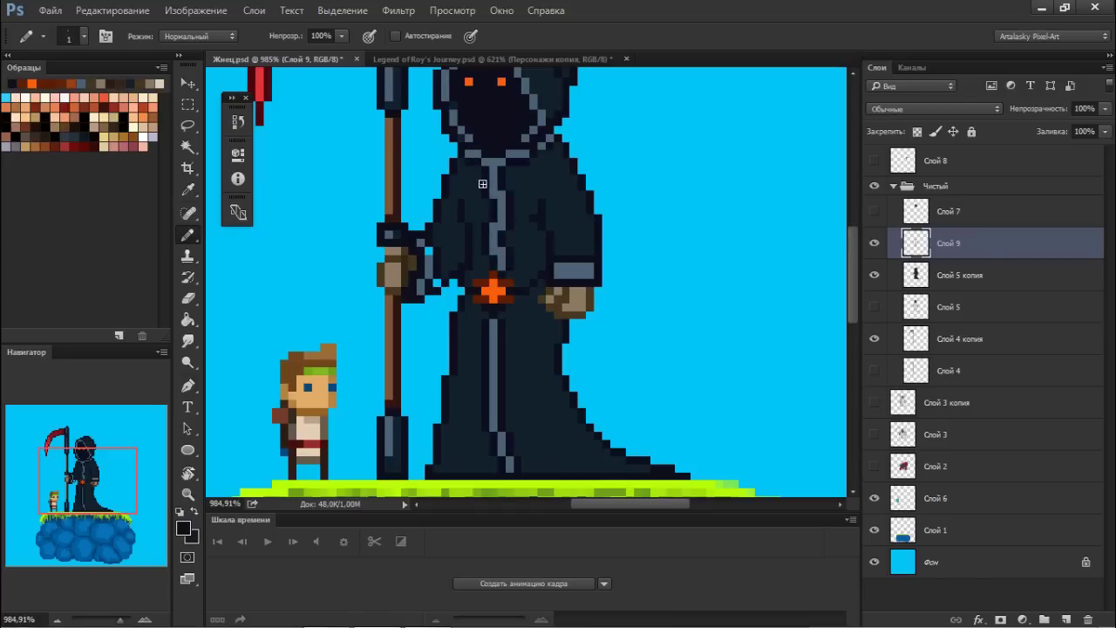
left_click(422, 331, "alt")
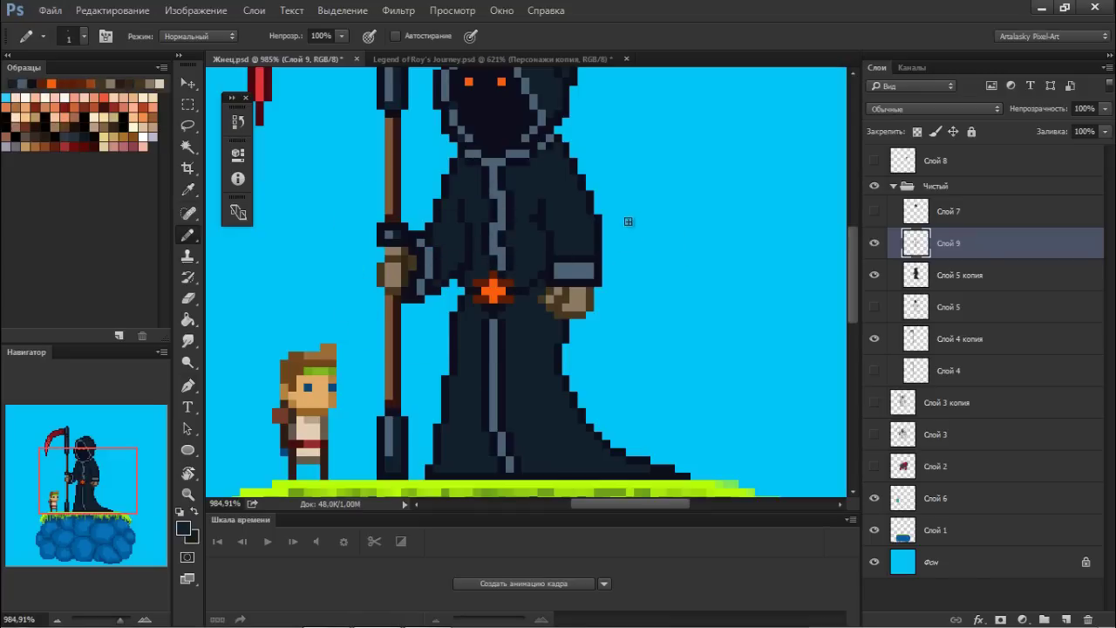
Hide the Слой 9 shading layer and zoom out to compare the whole reaper and island
left_click(872, 244)
left_click_drag(575, 285, 546, 285)
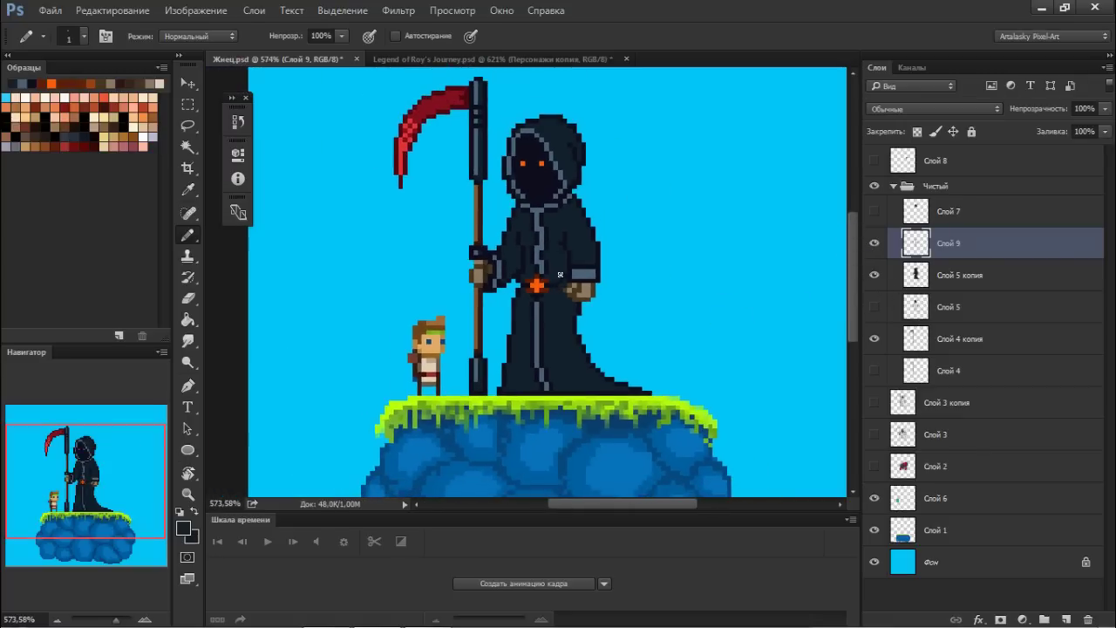
scroll(567, 316, "down", 1)
scroll(568, 319, "down", 1)
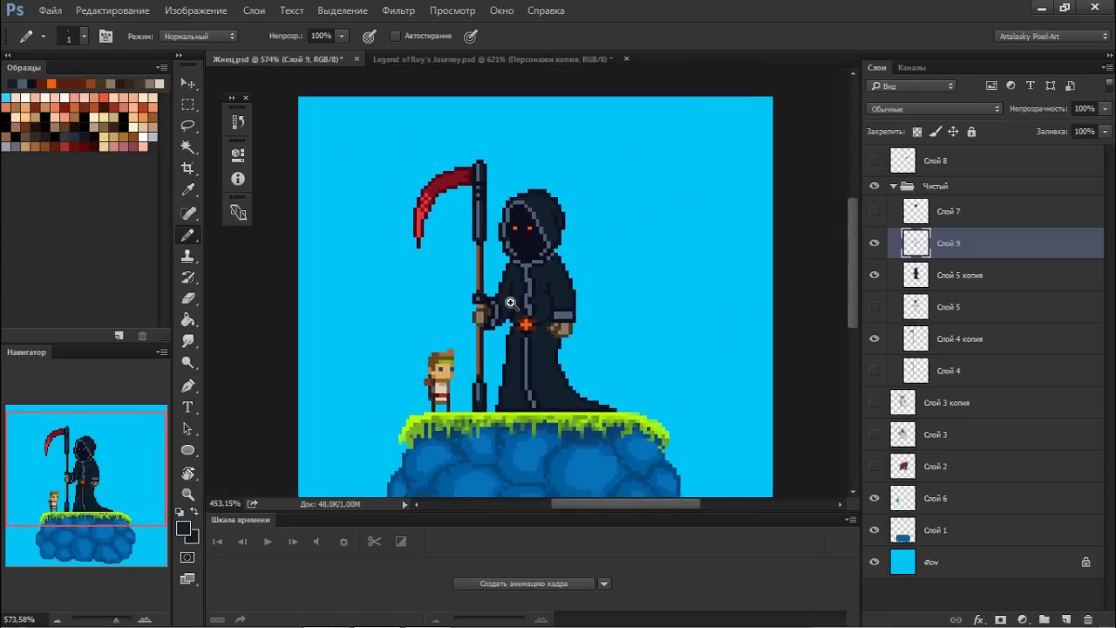
scroll(548, 303, "up", 1)
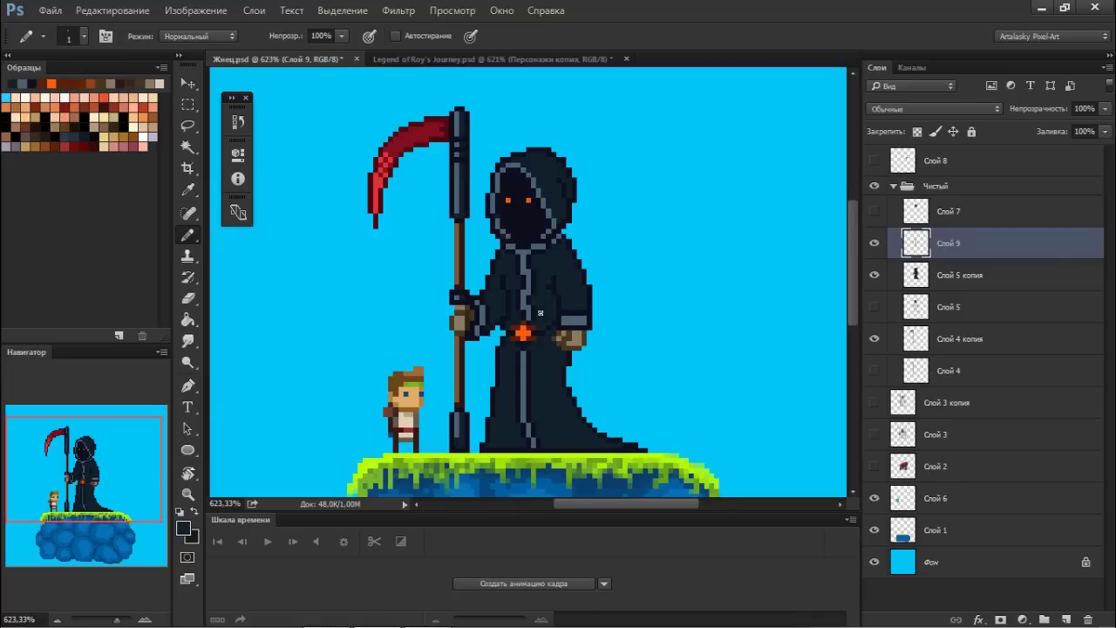
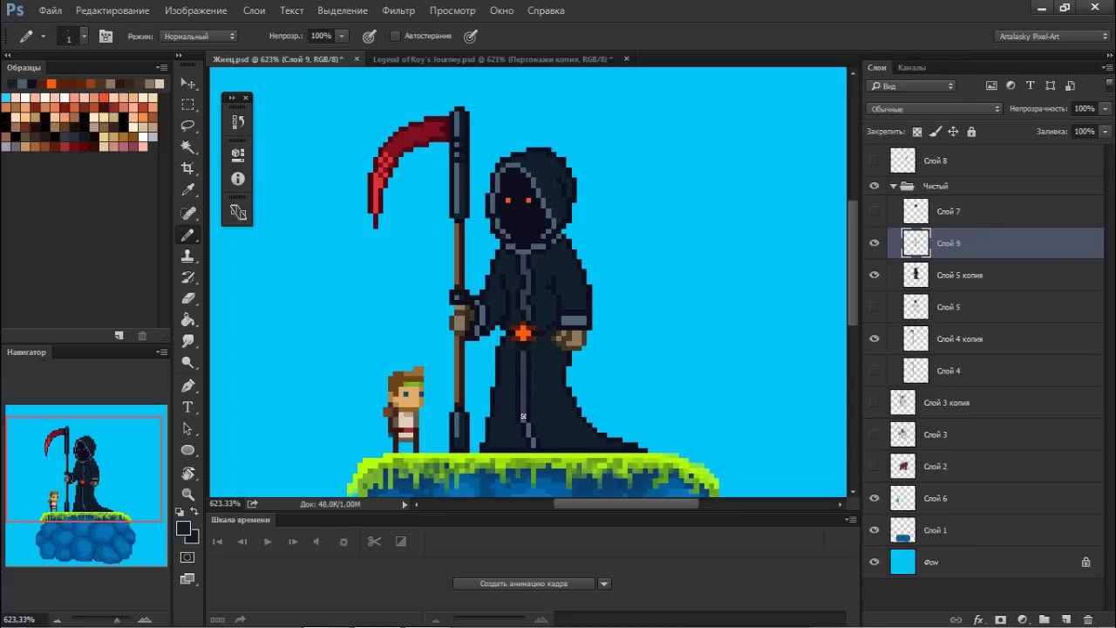
Shade the robe's right shoulder and the reaper's collar with dark pixels
scroll(575, 287, "up", 2)
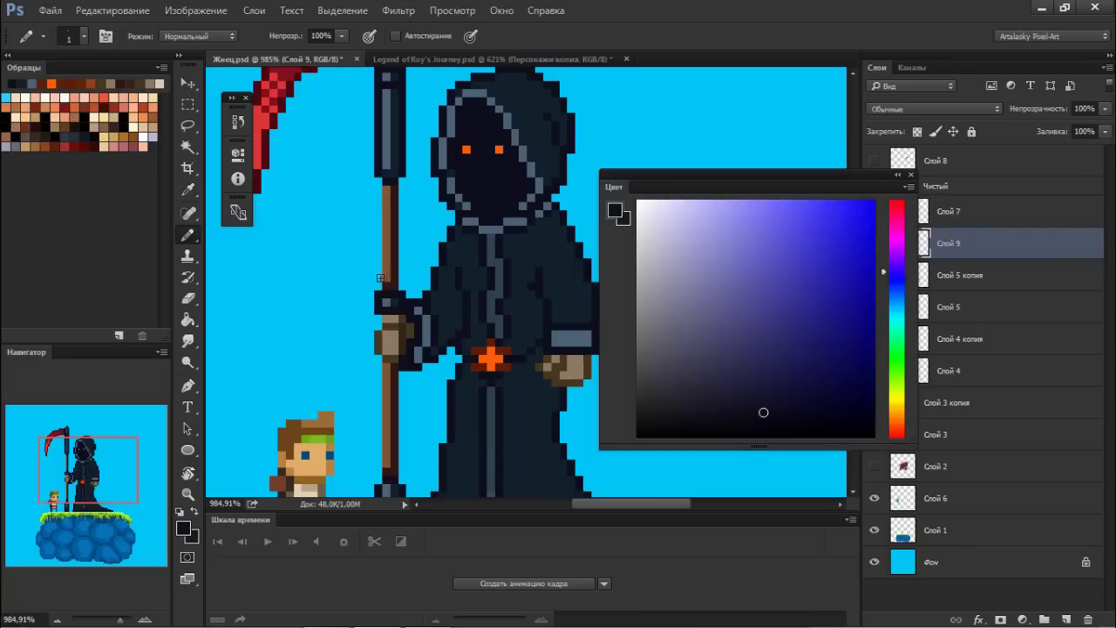
key("shift+Tab")
key("shift+Tab")
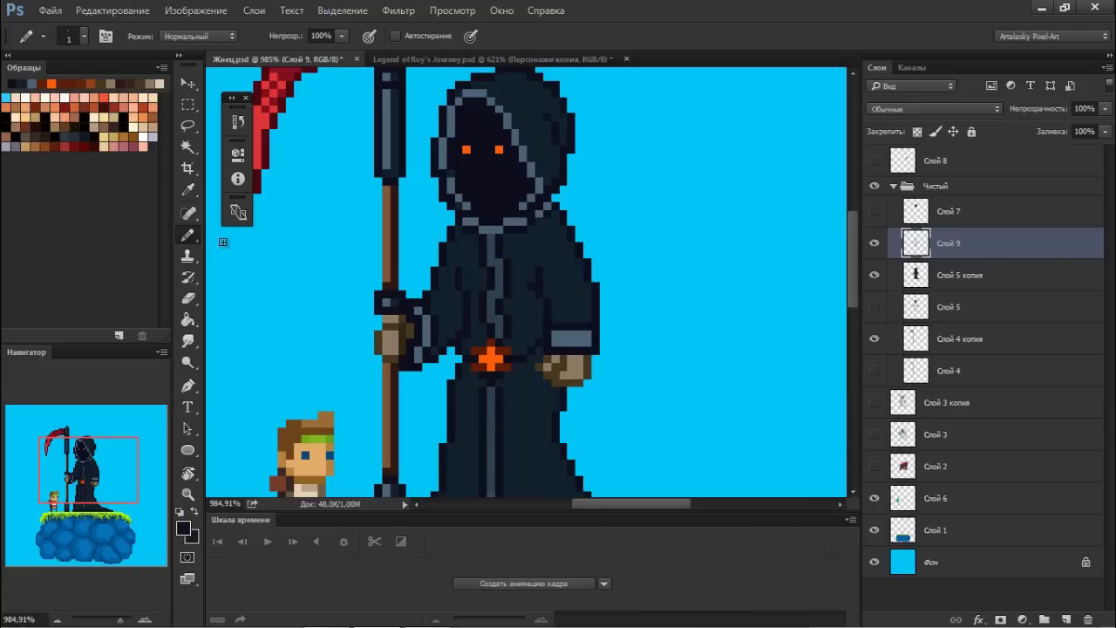
key("F5")
key("F5")
left_click_drag(578, 277, 558, 255)
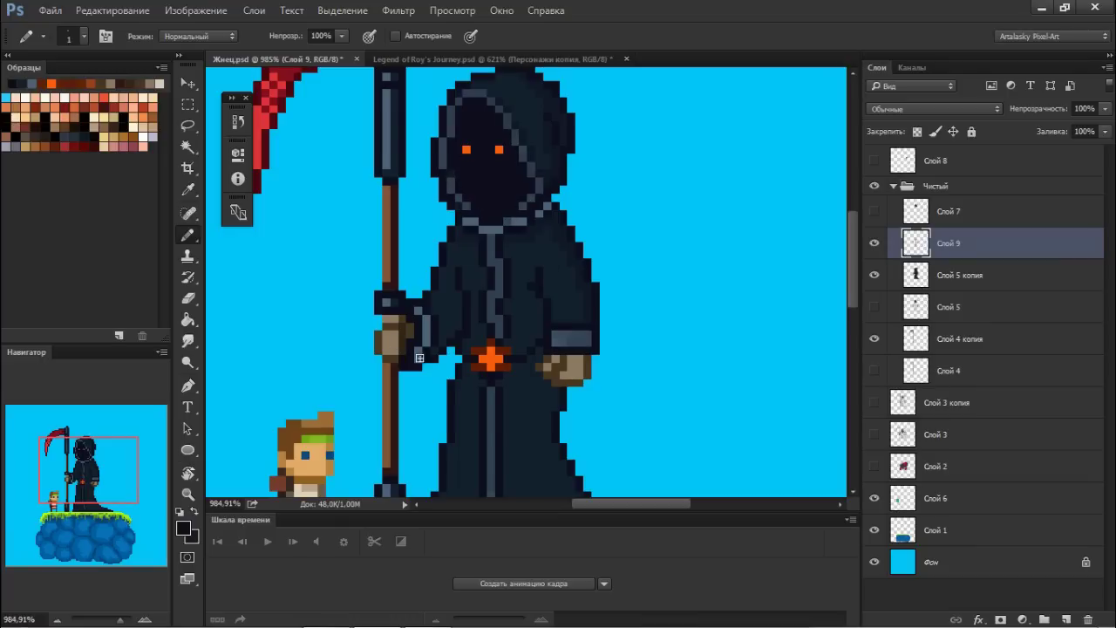
left_click_drag(521, 221, 519, 218)
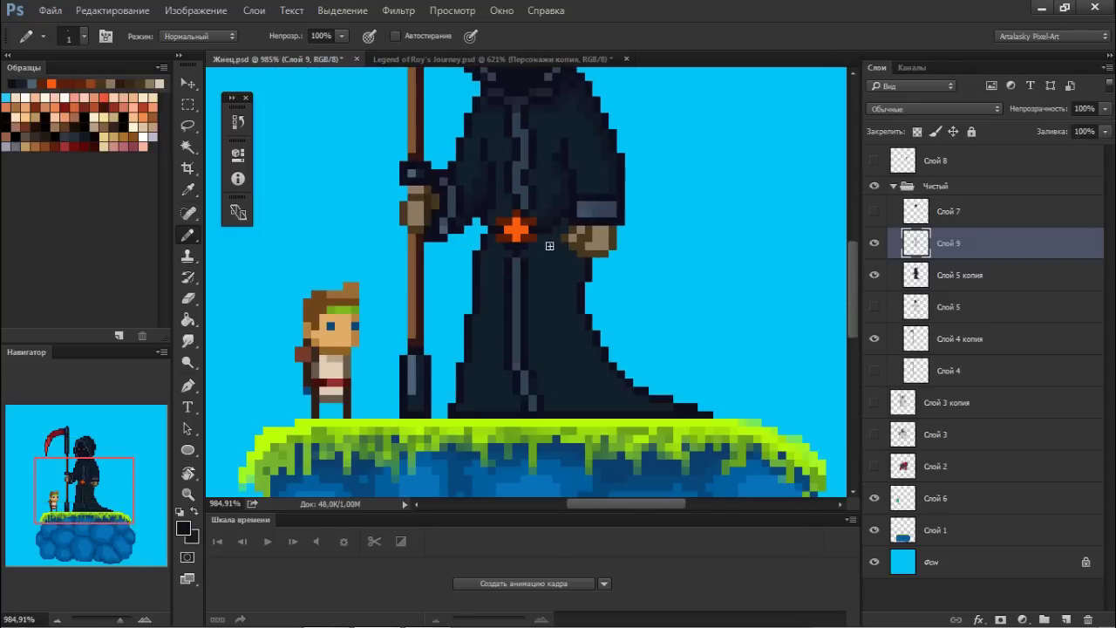
Undo the last faulty robe shading stroke
left_click_drag(656, 363, 680, 239)
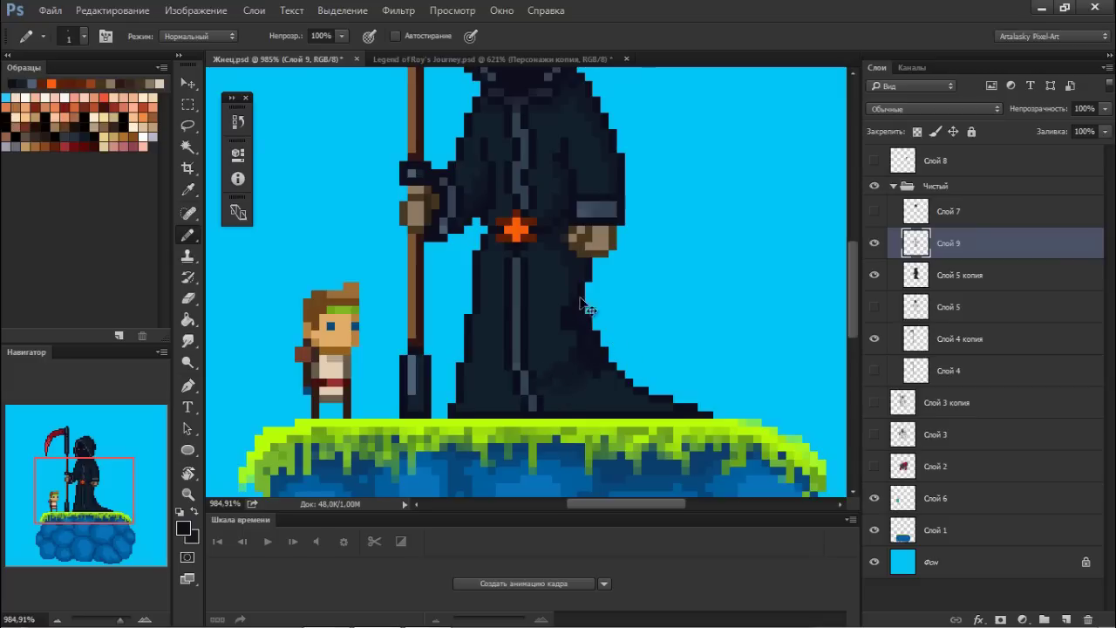
key("ctrl+z")
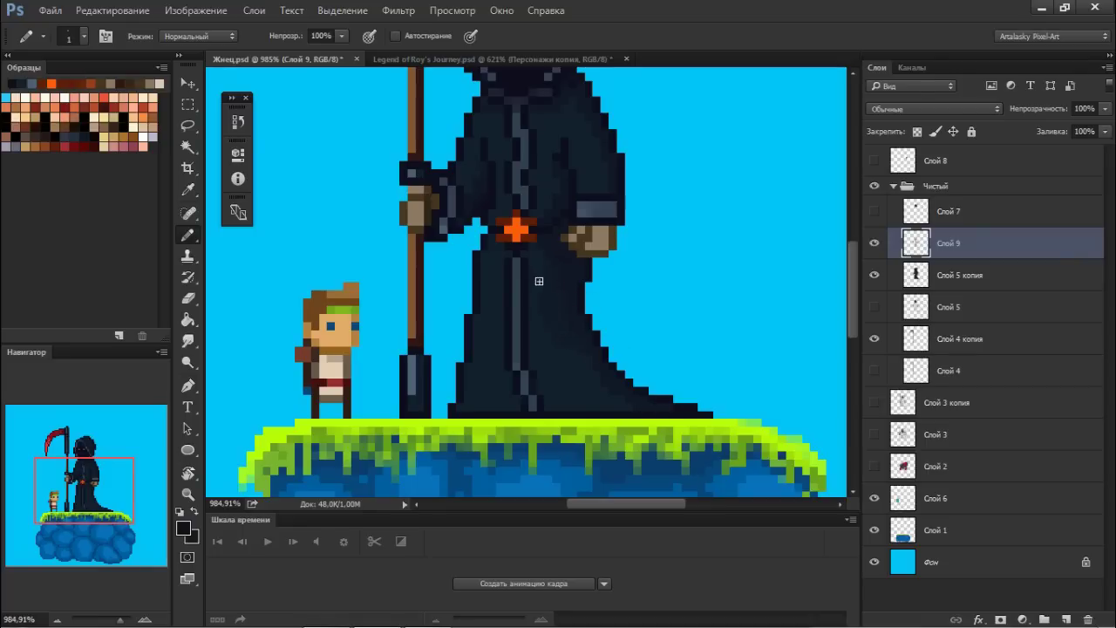
scroll(571, 297, "up", 3)
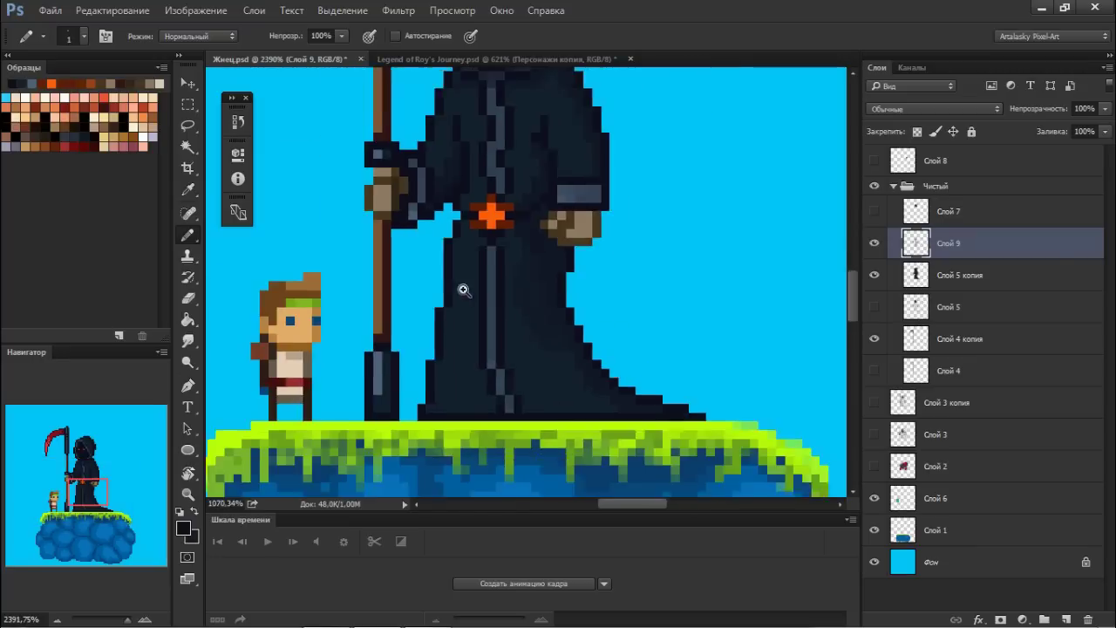
scroll(545, 296, "down", 3)
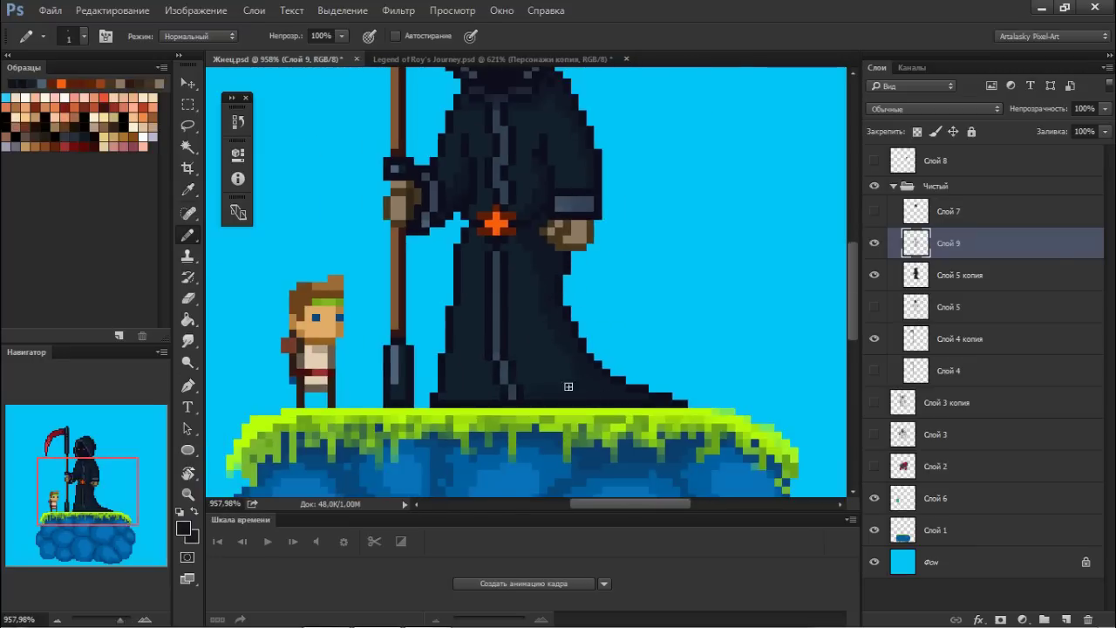
scroll(579, 386, "down", 3)
scroll(572, 297, "up", 1)
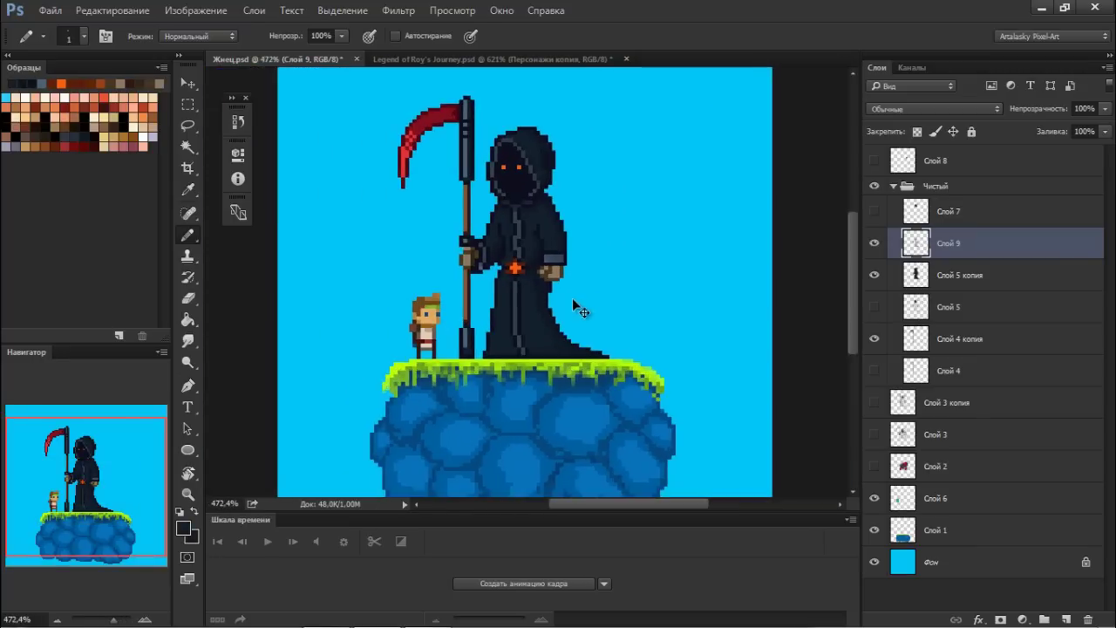
scroll(572, 298, "up", 3)
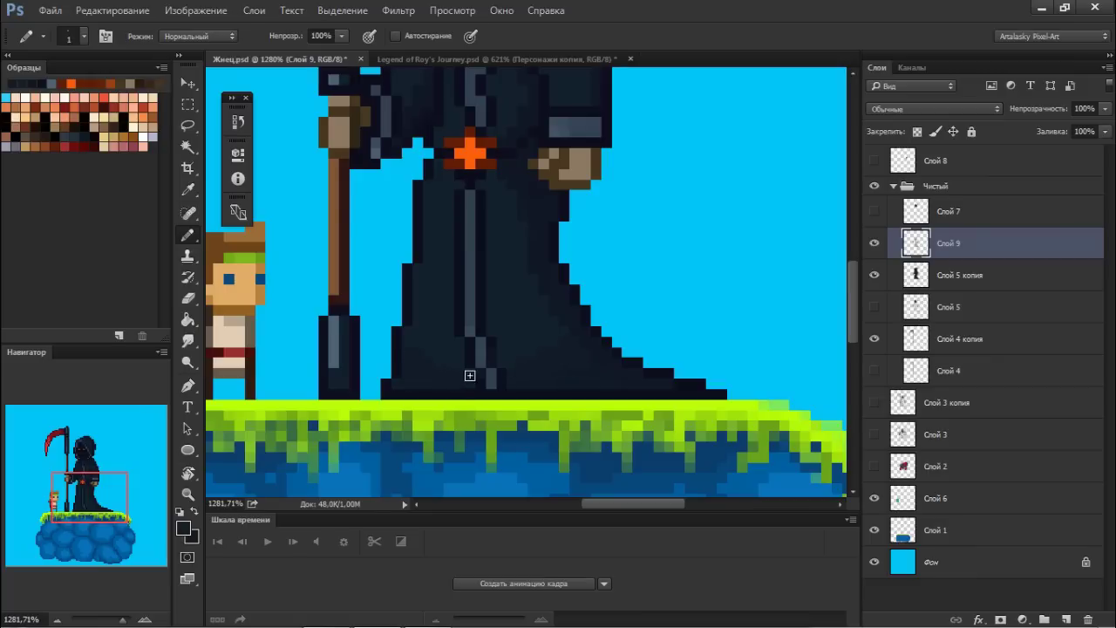
left_click(597, 329)
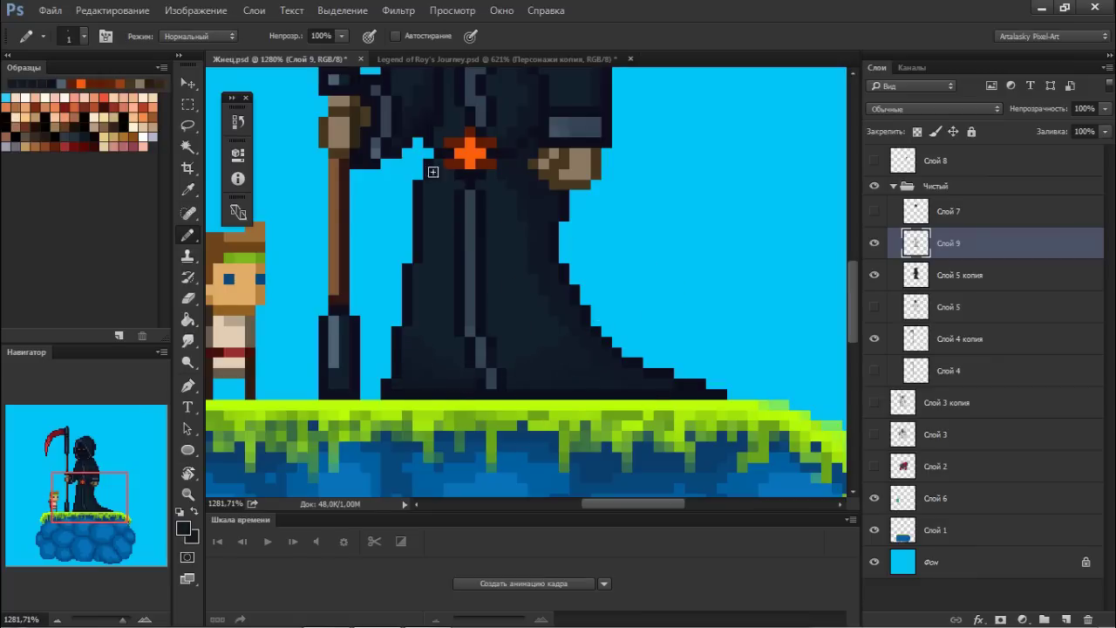
Darken a strip of robe pixels just below the belt
scroll(445, 284, "down", 2)
scroll(445, 284, "up", 3)
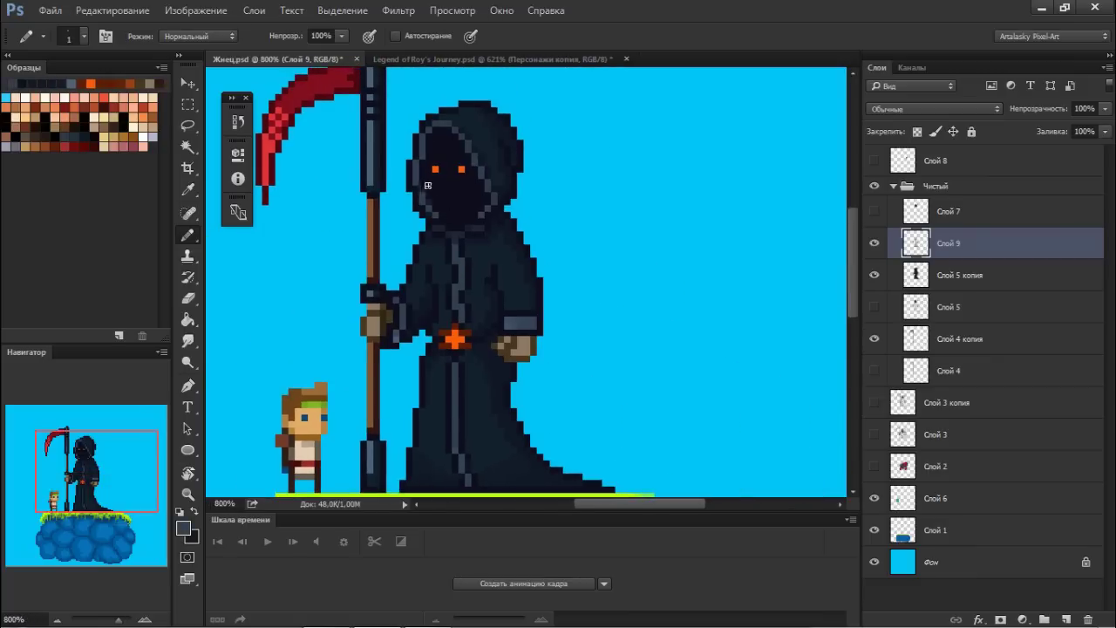
scroll(493, 214, "down", 1)
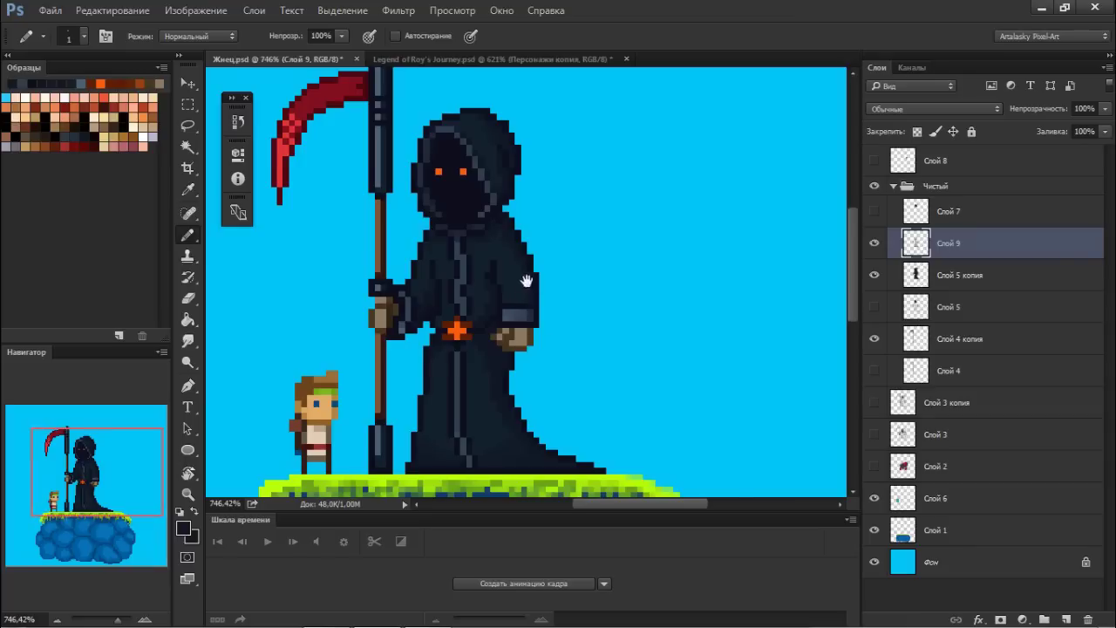
left_click_drag(526, 281, 579, 242)
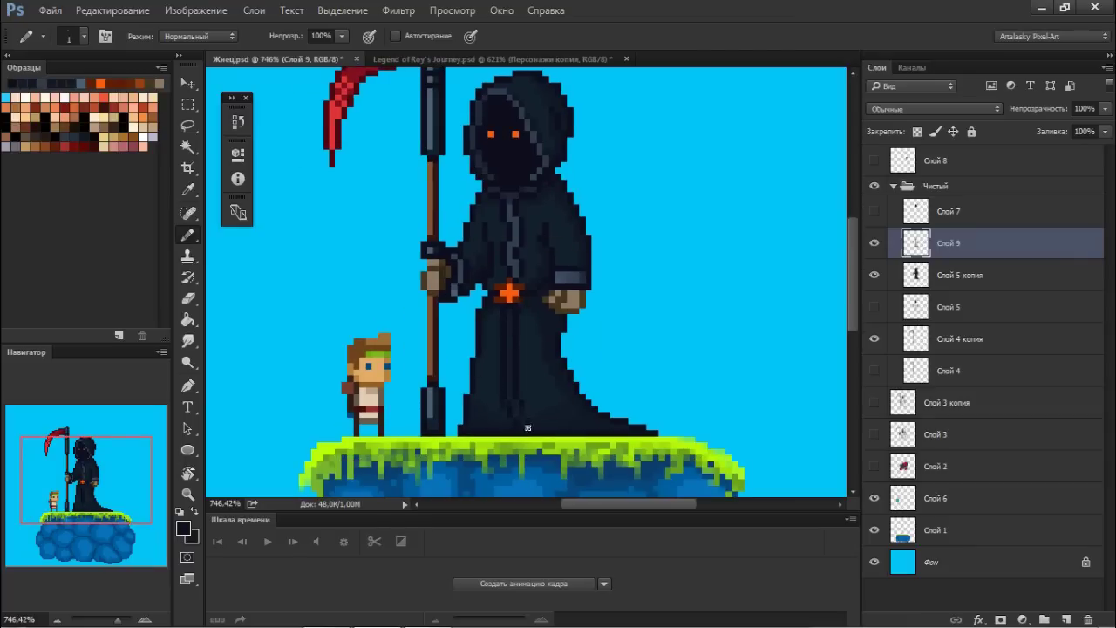
left_click(510, 310, "shift")
left_click_drag(477, 311, 456, 281)
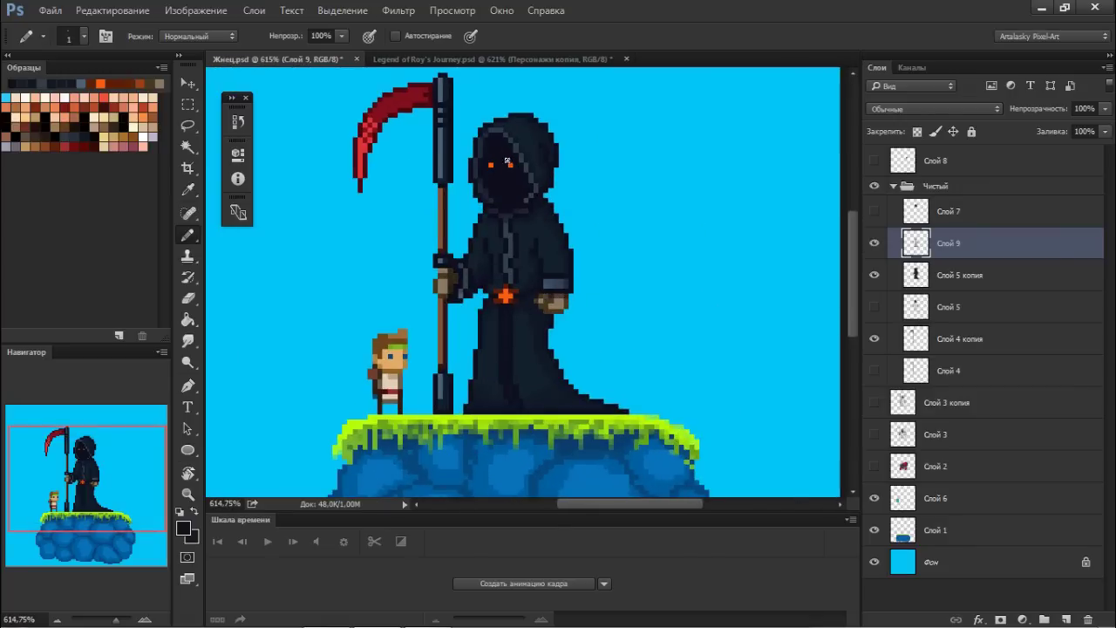
left_click(875, 245)
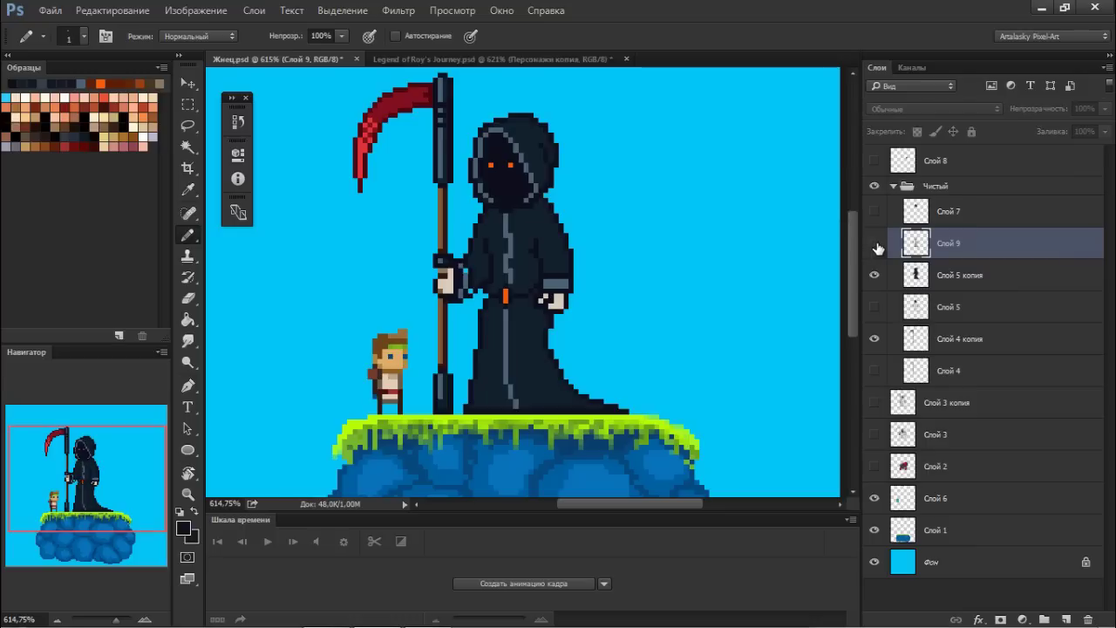
left_click(875, 245)
left_click(875, 248)
left_click(874, 248)
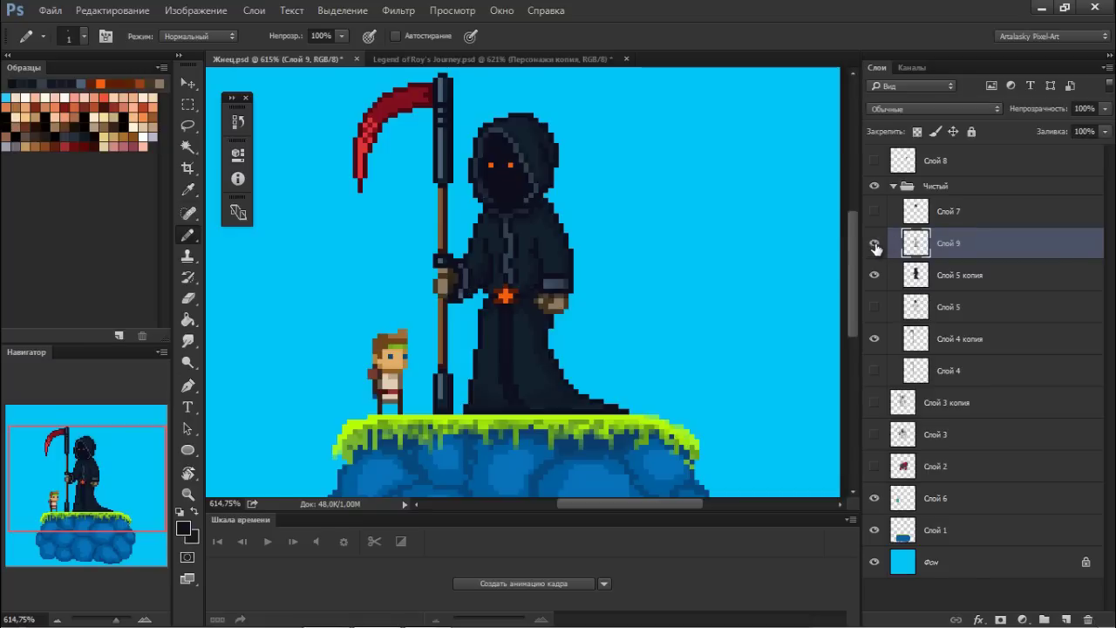
left_click(874, 248)
left_click(874, 248)
left_click(873, 248)
left_click(872, 250)
Add a new layer above Слой 9, try brown hood pixels, and undo them
left_click(1065, 618)
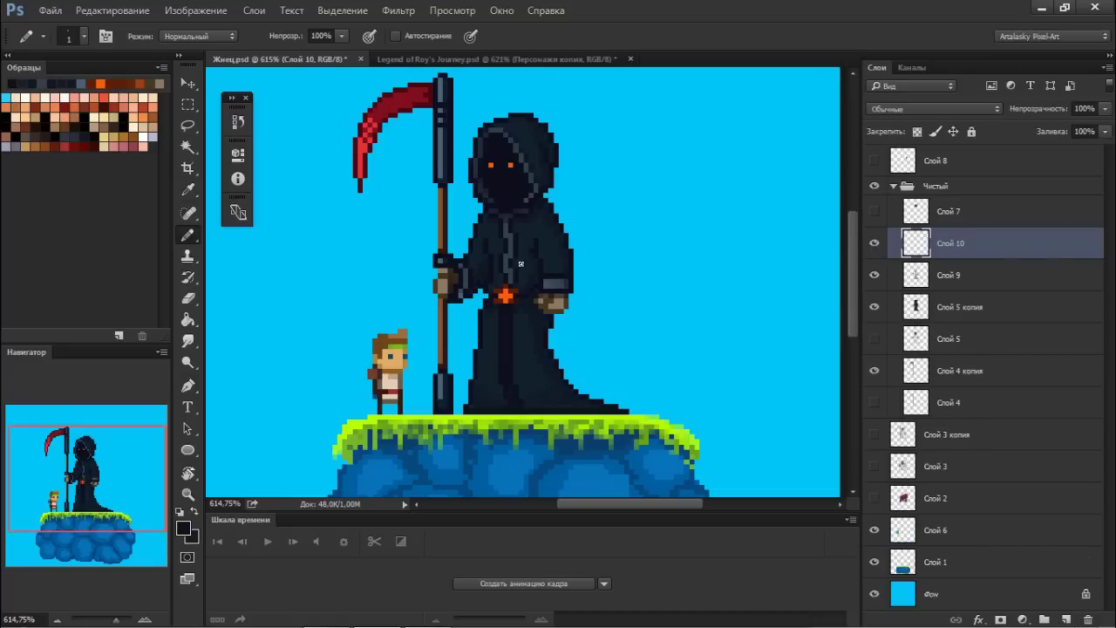
left_click(505, 295, "alt")
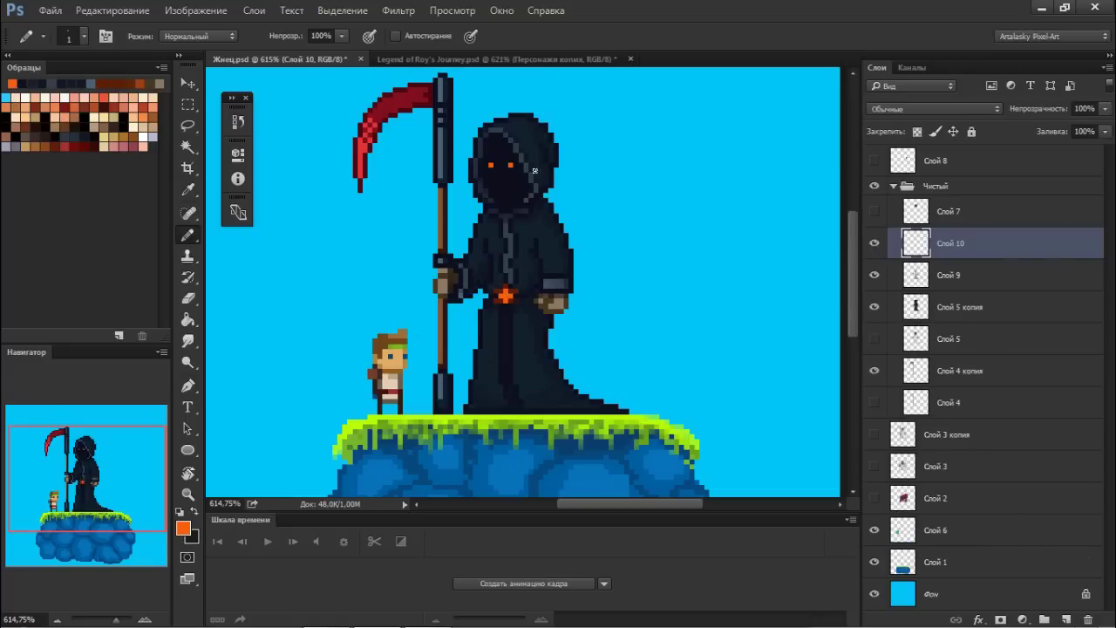
mouse_move(527, 147)
left_mouse_down()
mouse_move(535, 131)
mouse_move(524, 160)
left_mouse_up()
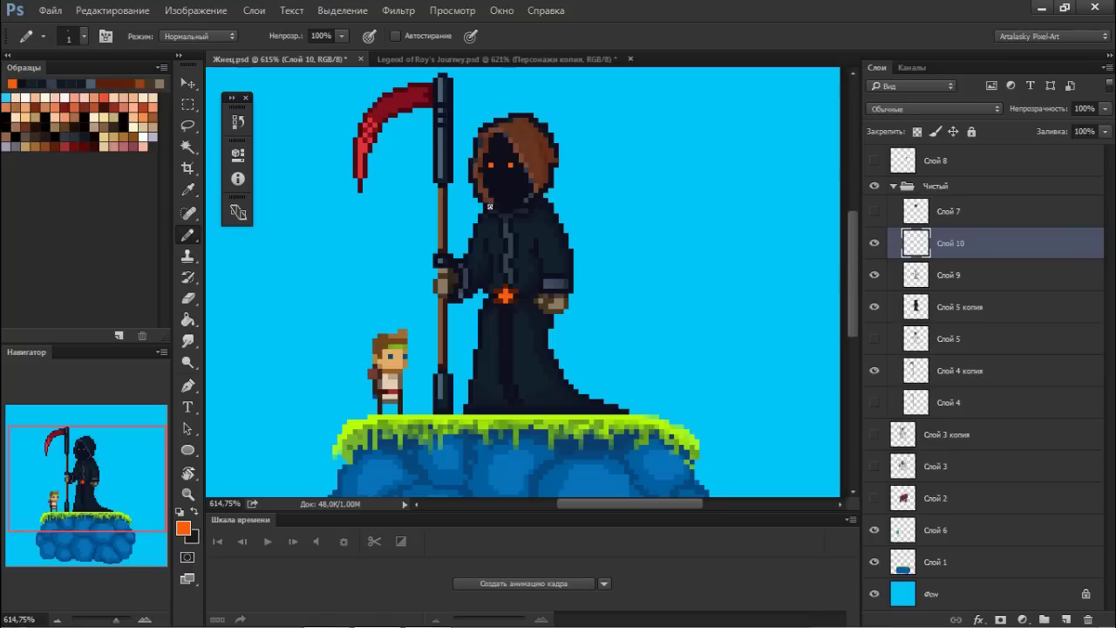
key("ctrl+z")
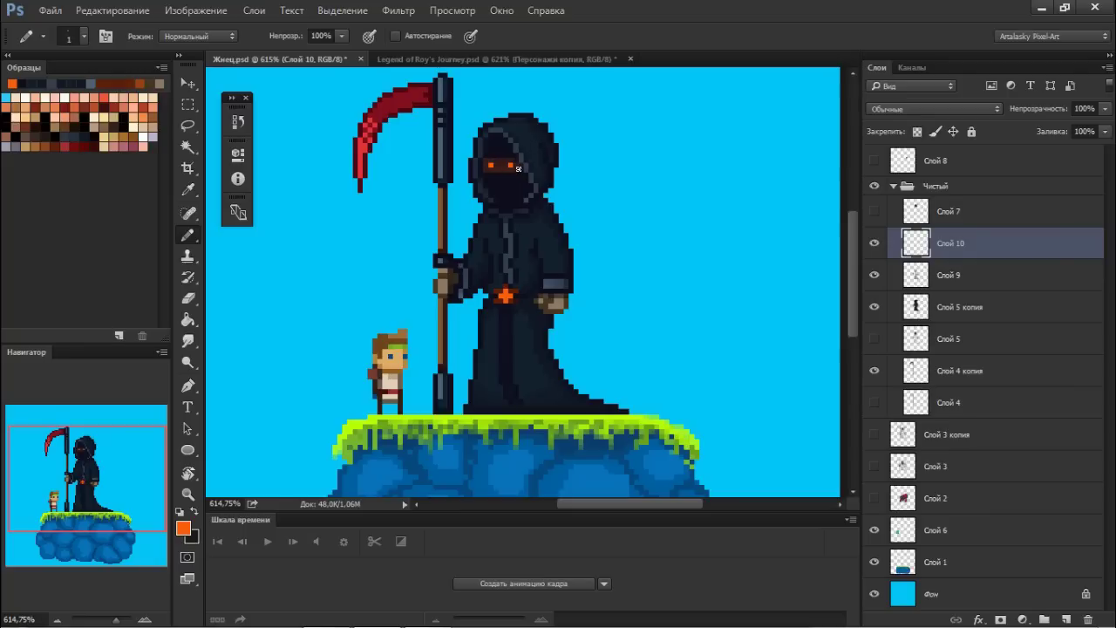
Set the foreground colour to a dark maroon and frame the reaper
scroll(520, 170, "up", 2)
scroll(497, 173, "up", 2)
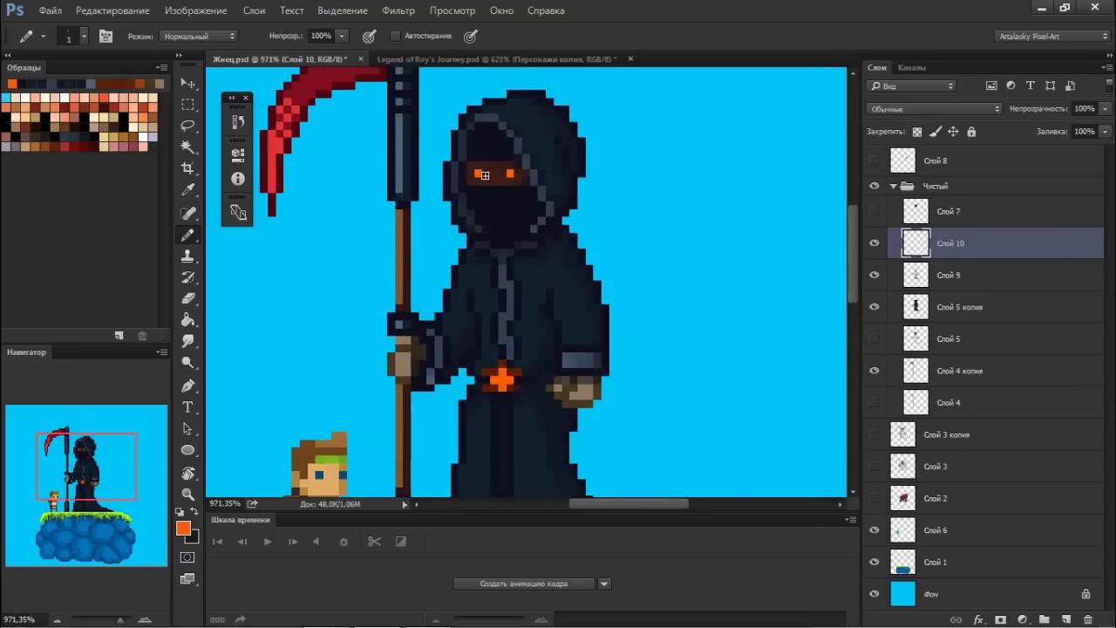
left_click(486, 154, "alt")
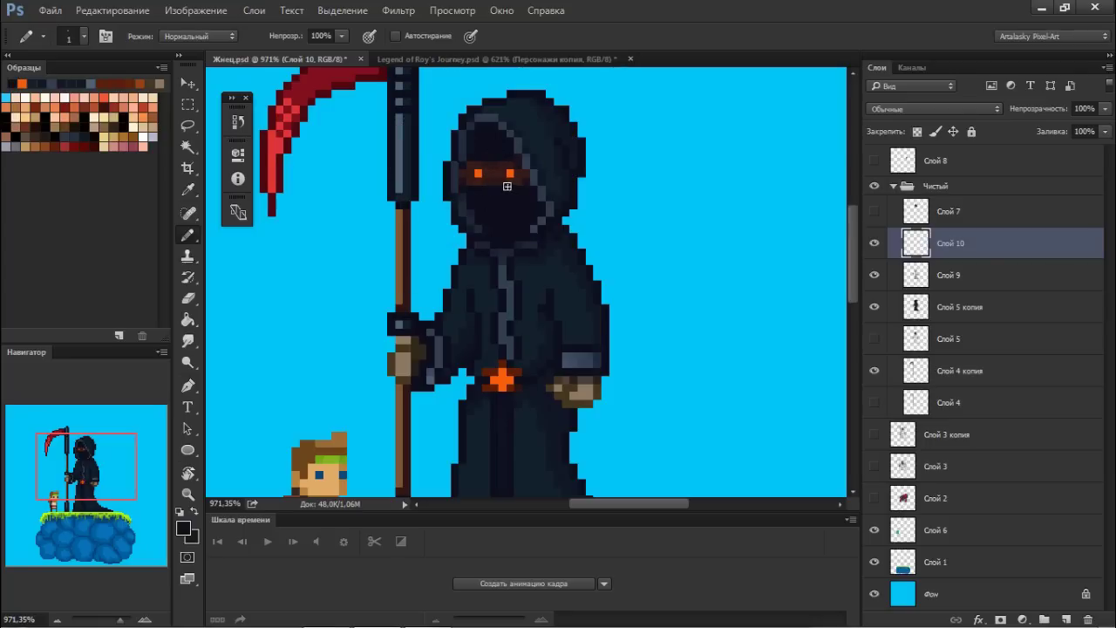
left_click(503, 177, "alt")
scroll(500, 188, "down", 1)
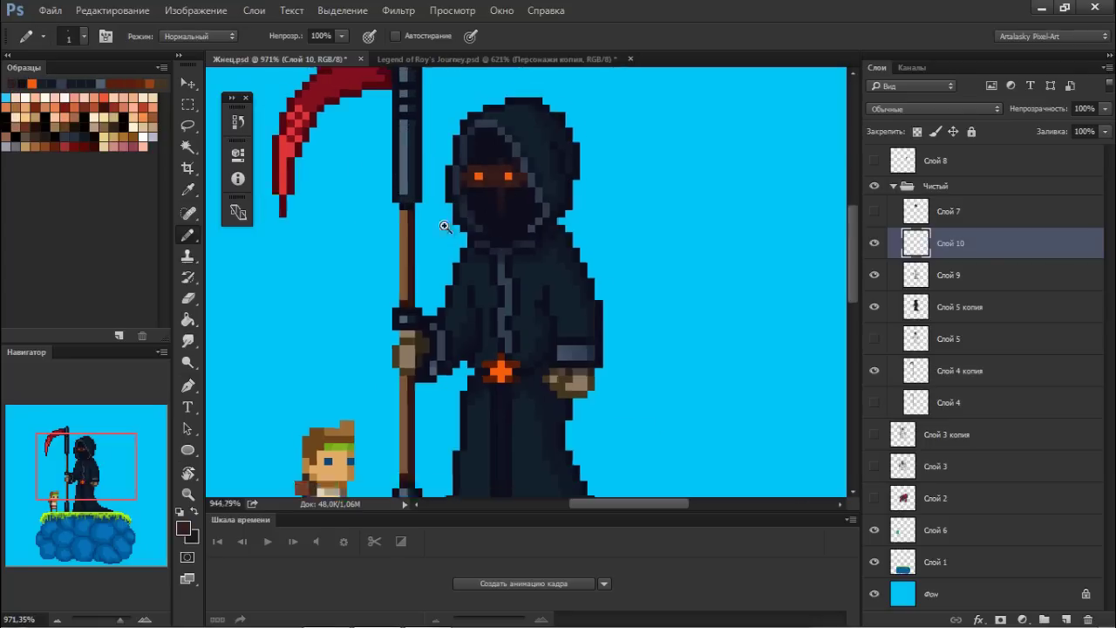
scroll(502, 190, "down", 1)
scroll(490, 168, "down", 2)
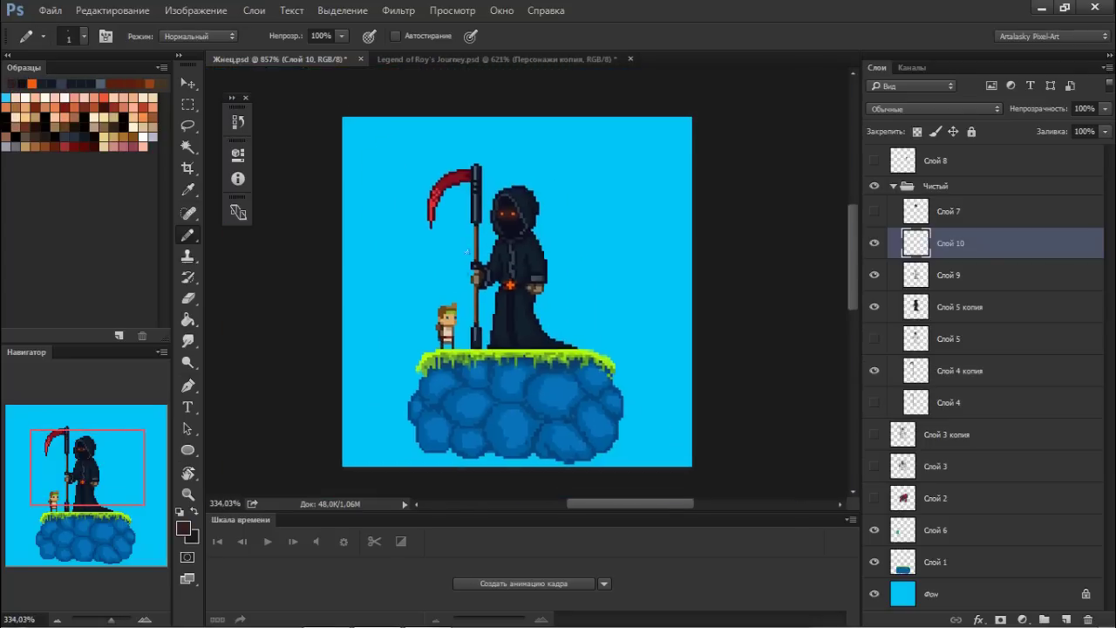
scroll(512, 213, "up", 1)
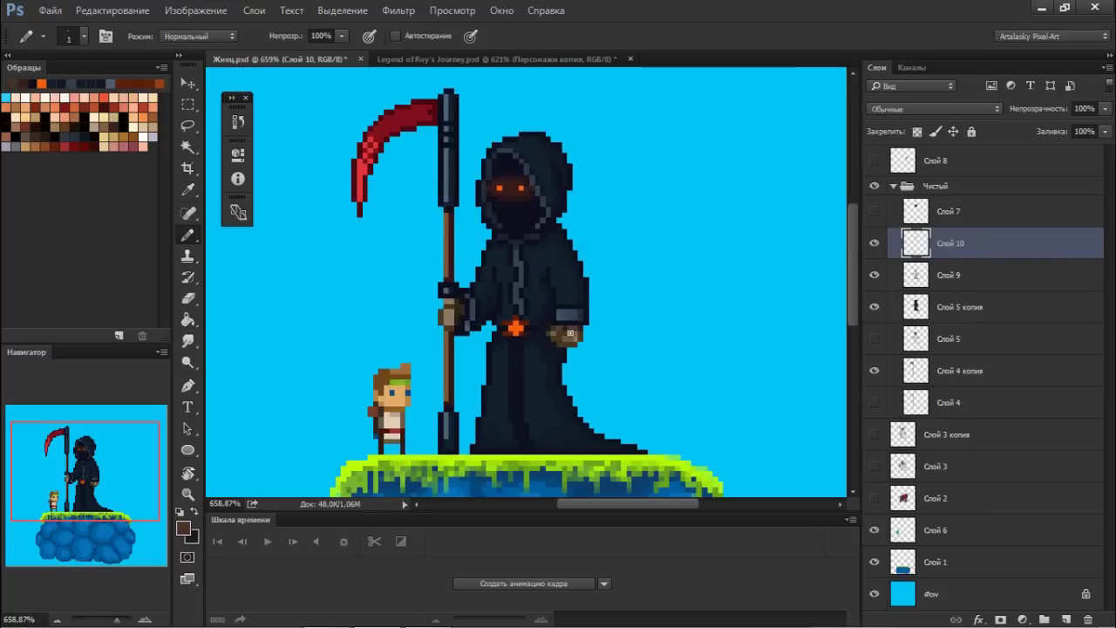
Reset colours, return to the Pencil, and repaint the robe's centre stripe in dark red
left_click(874, 244)
left_click(874, 243)
key("d")
key("e")
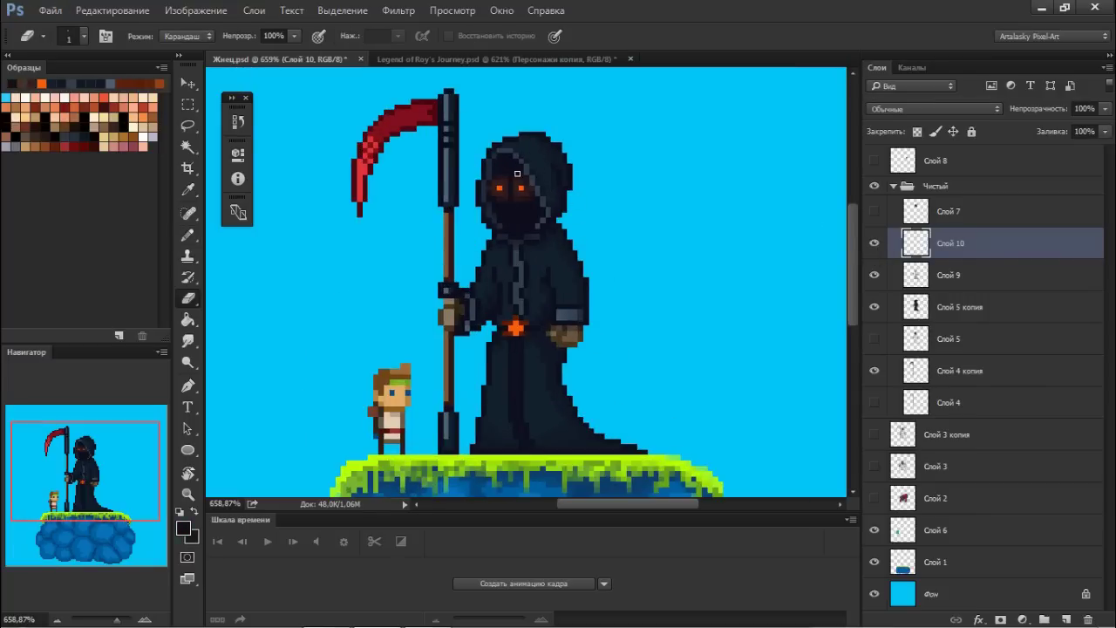
key("b")
scroll(526, 169, "up", 1)
scroll(532, 279, "down", 1)
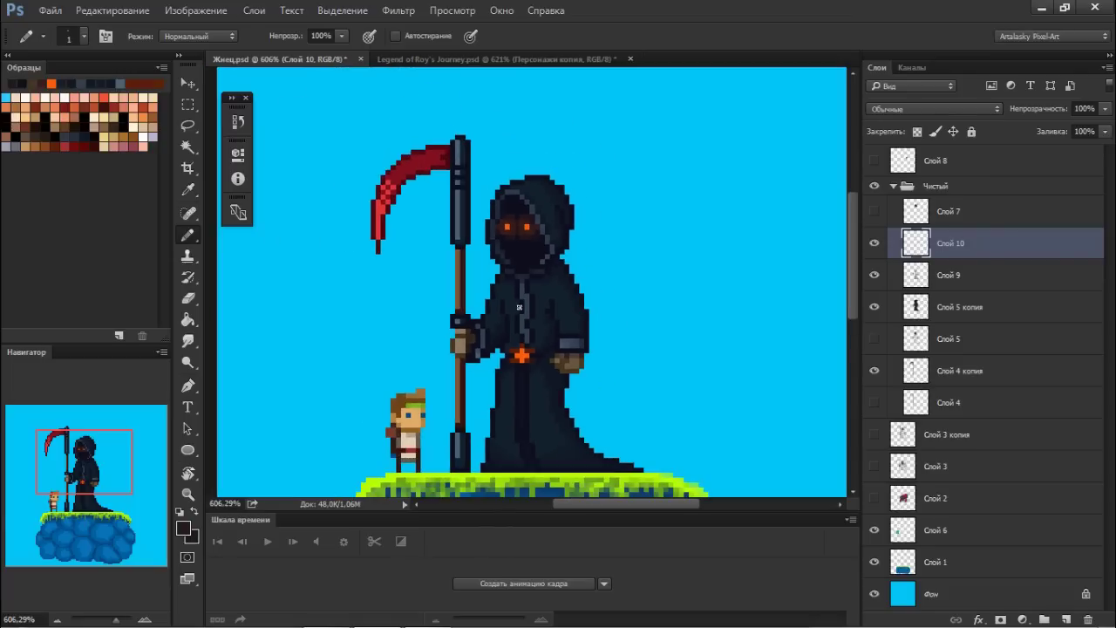
left_click(521, 292, "alt")
left_click_drag(523, 332, 521, 292)
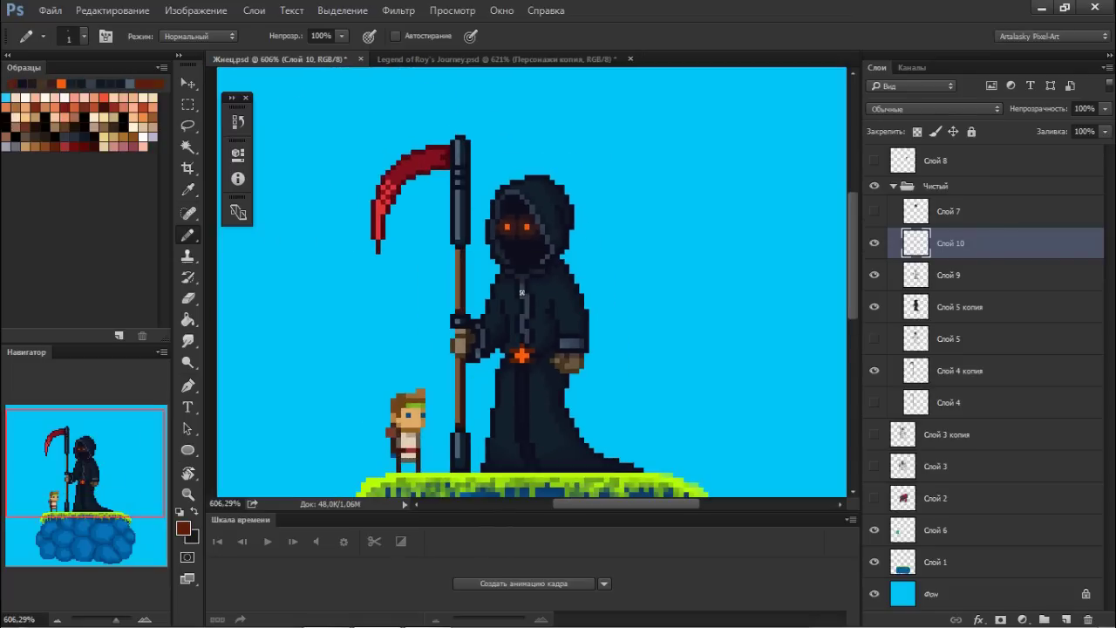
Try and undo red hood strokes, then add new layer Слой 11 above Слой 10
scroll(538, 272, "down", 2)
scroll(589, 354, "up", 3)
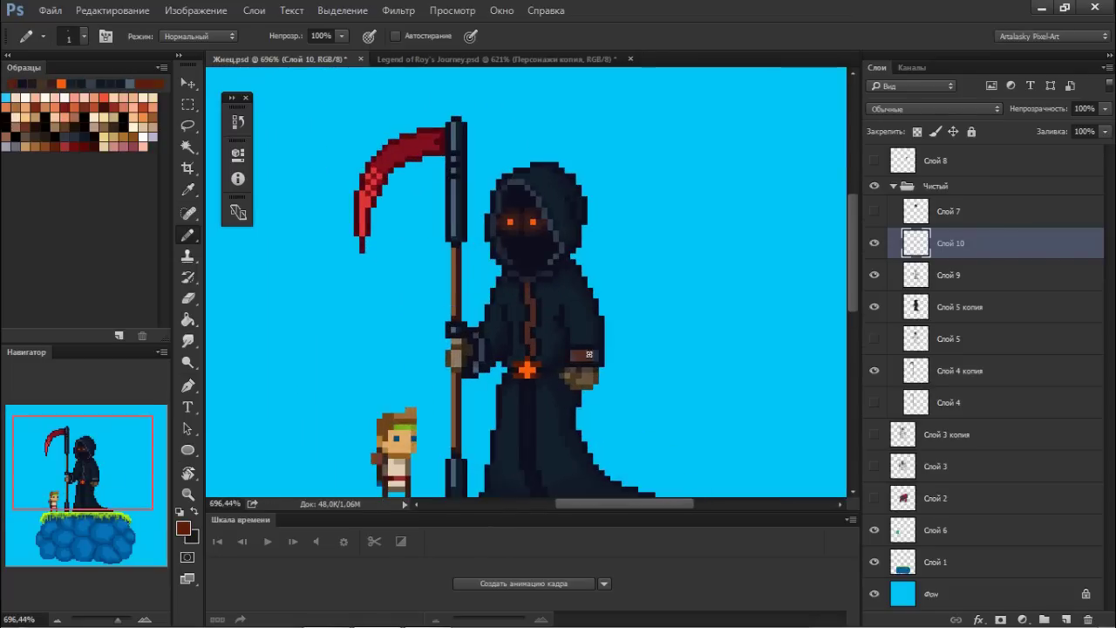
left_click_drag(493, 262, 558, 262)
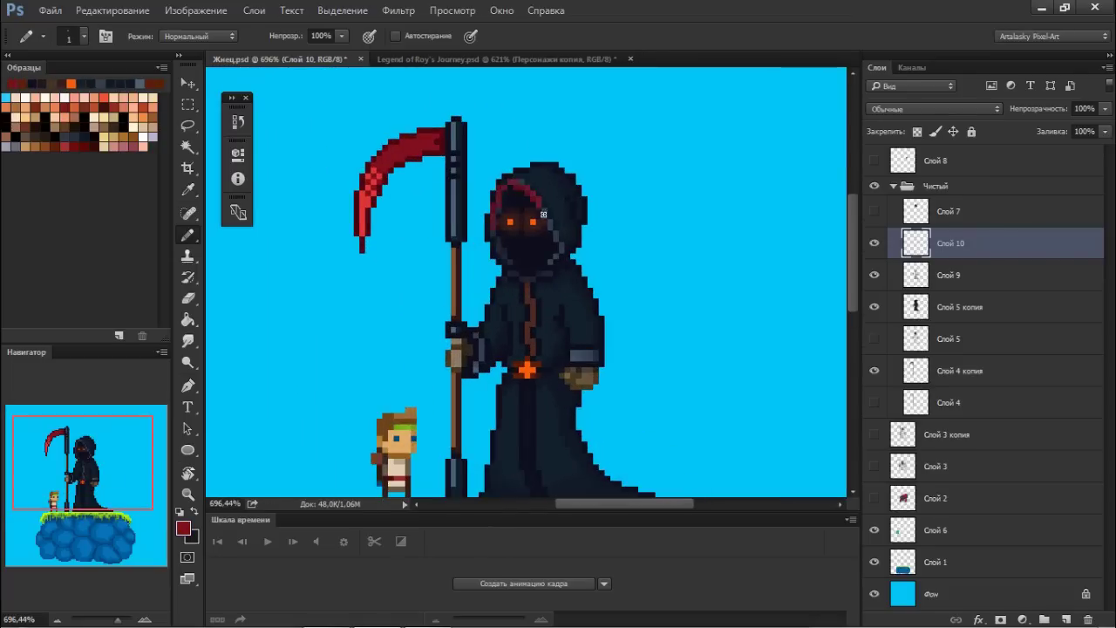
scroll(540, 262, "down", 1)
key("ctrl+z")
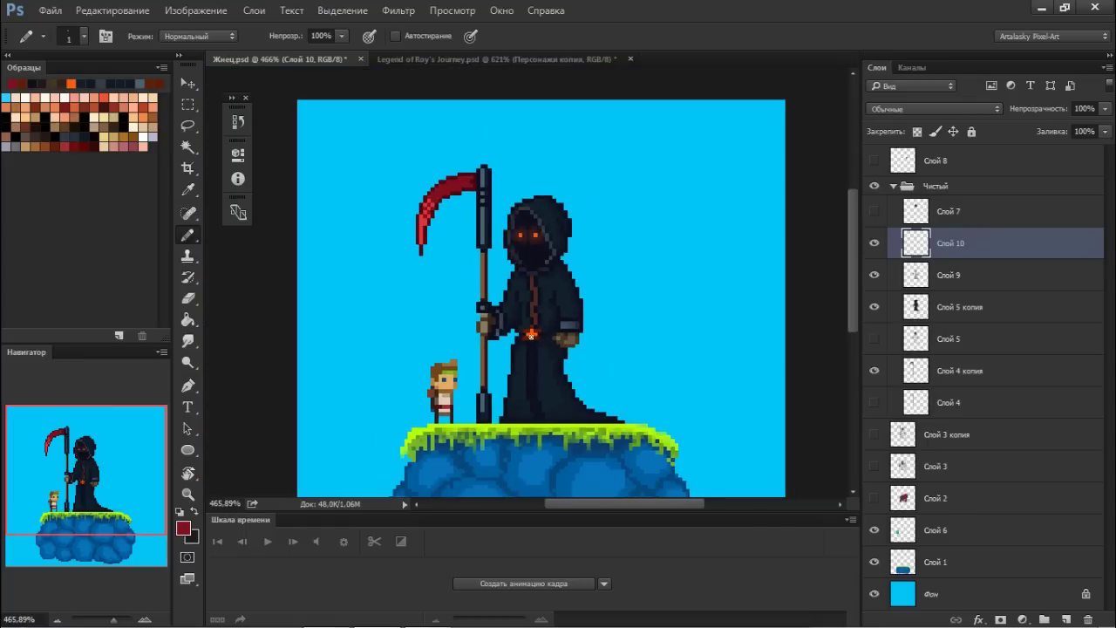
scroll(524, 228, "up", 2)
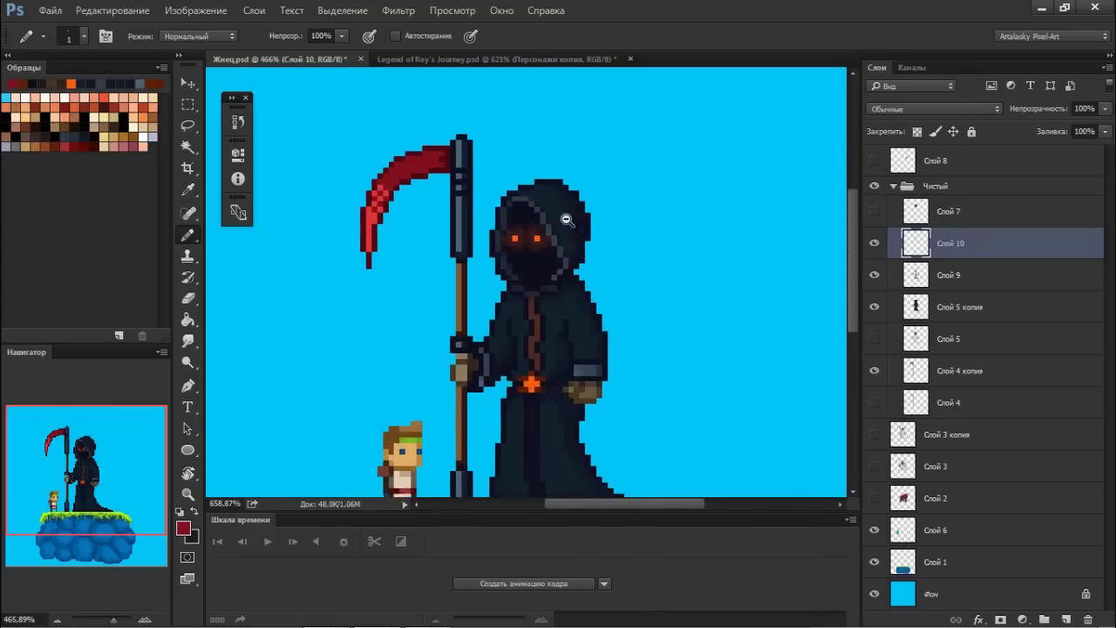
scroll(549, 215, "up", 1)
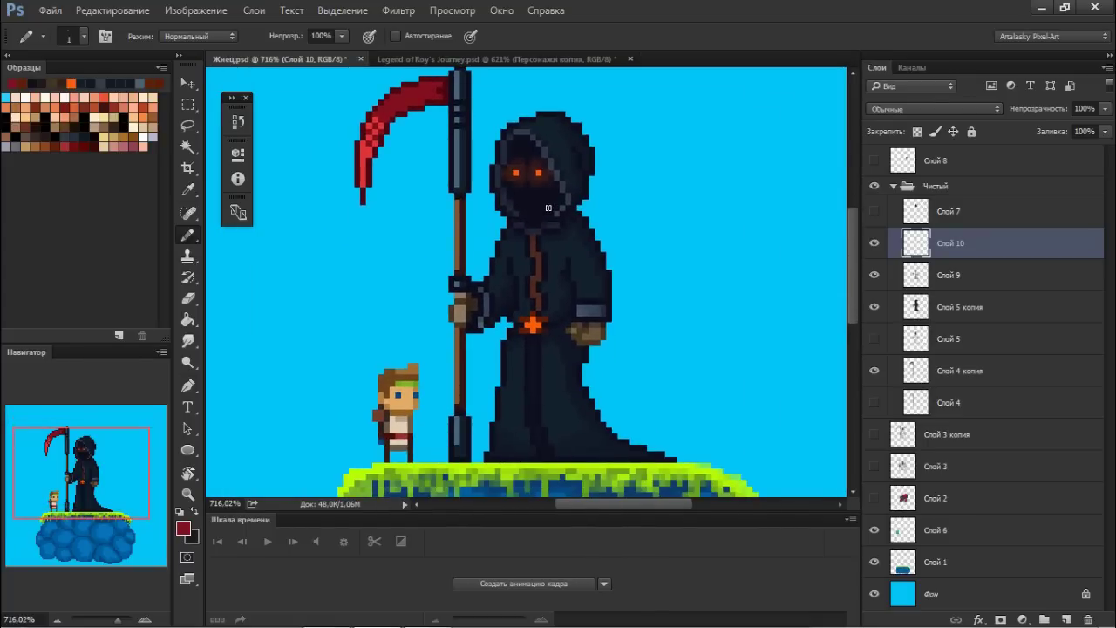
left_click_drag(531, 126, 531, 146)
key("ctrl+z")
left_click(874, 243)
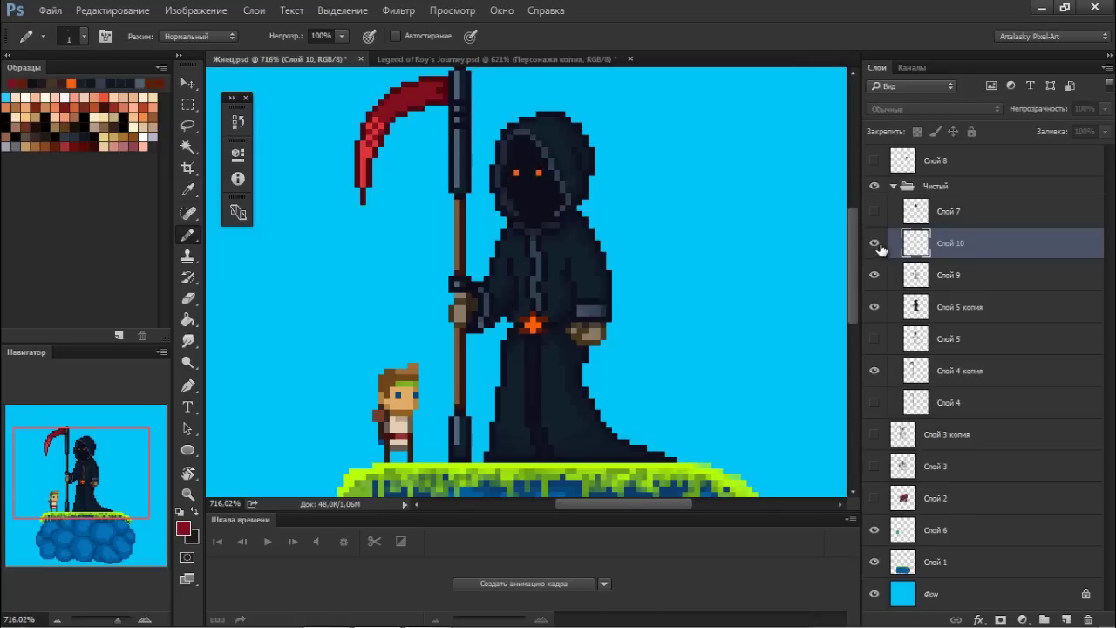
left_click(1066, 619)
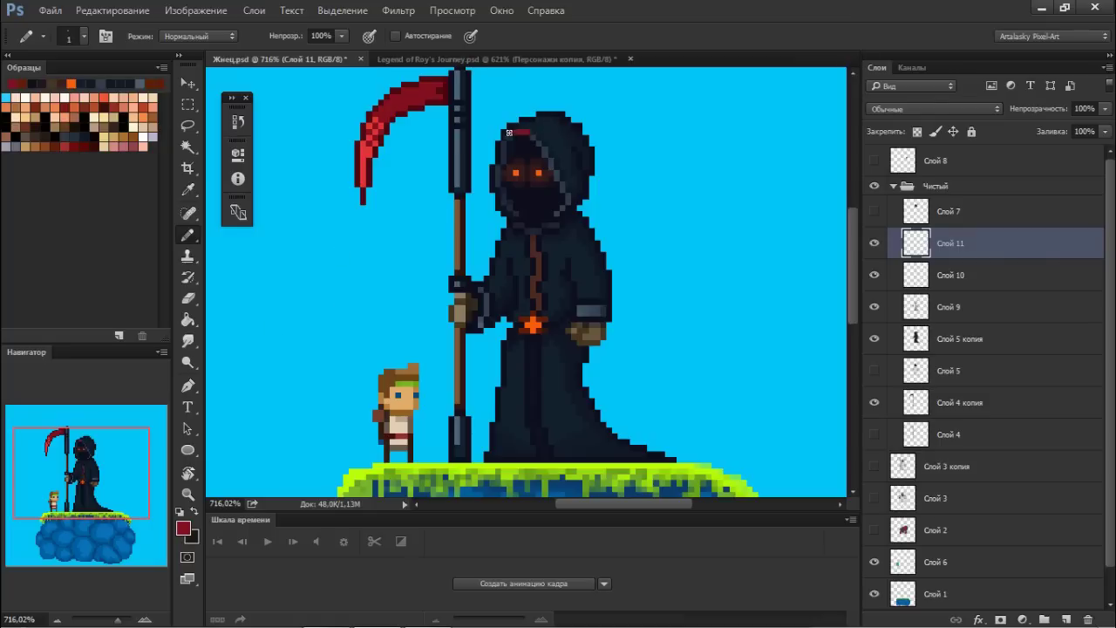
On Слой 11, outline the hood's face opening in red, sampling the hood's reds
right_click(846, 314, "alt+shift")
left_click(237, 122)
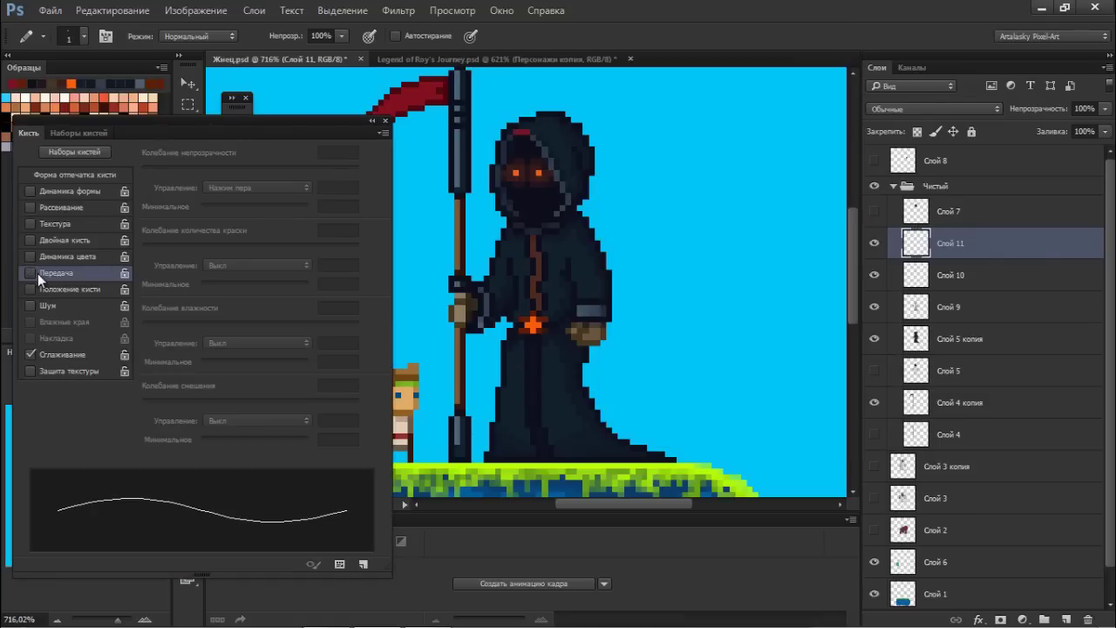
key("F5")
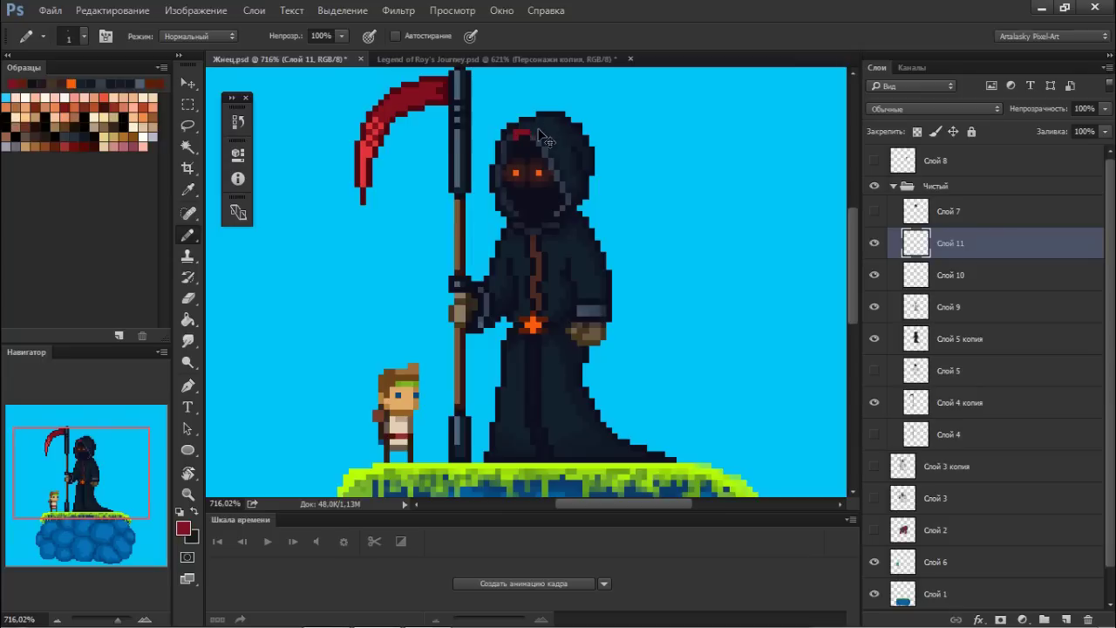
left_click_drag(539, 141, 571, 175)
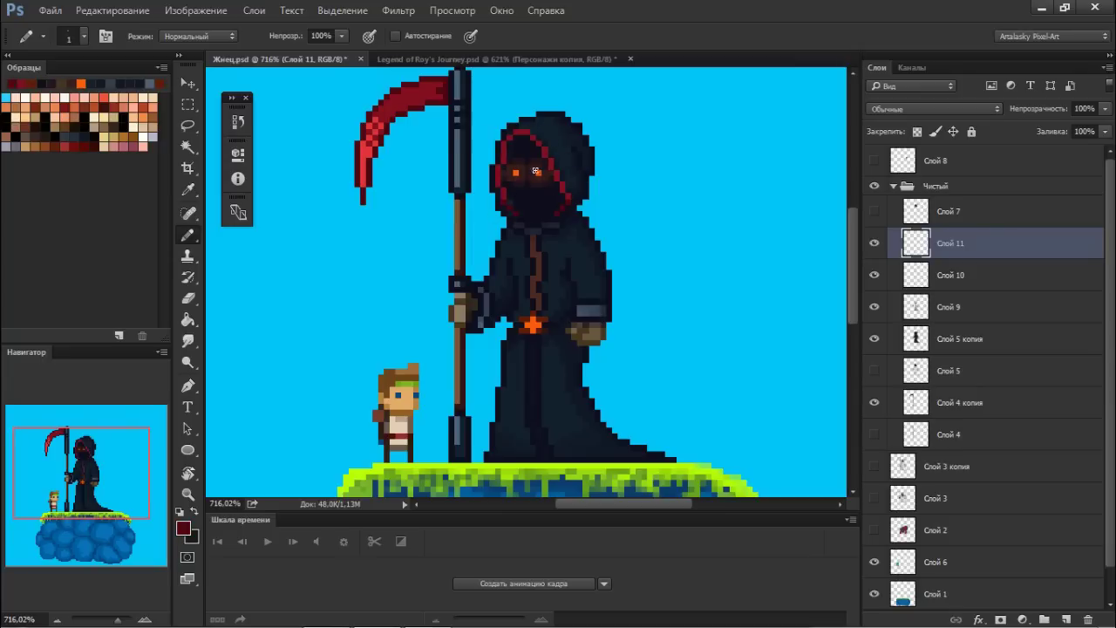
left_click(518, 195, "alt")
left_click_drag(508, 204, 540, 204)
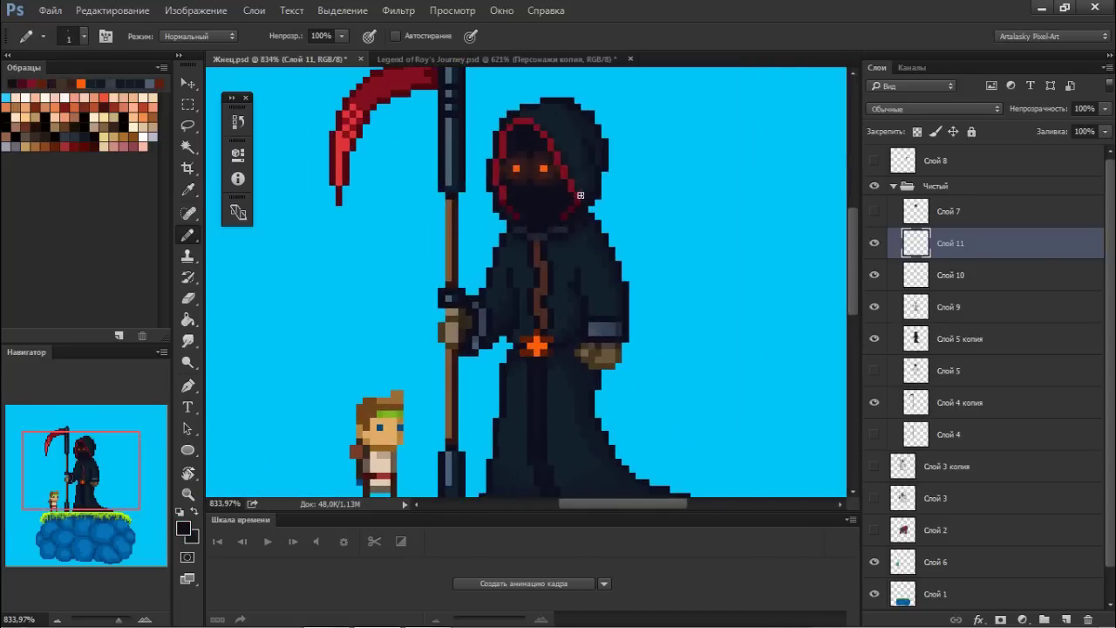
left_click(573, 206, "alt")
left_click_drag(510, 180, 583, 246)
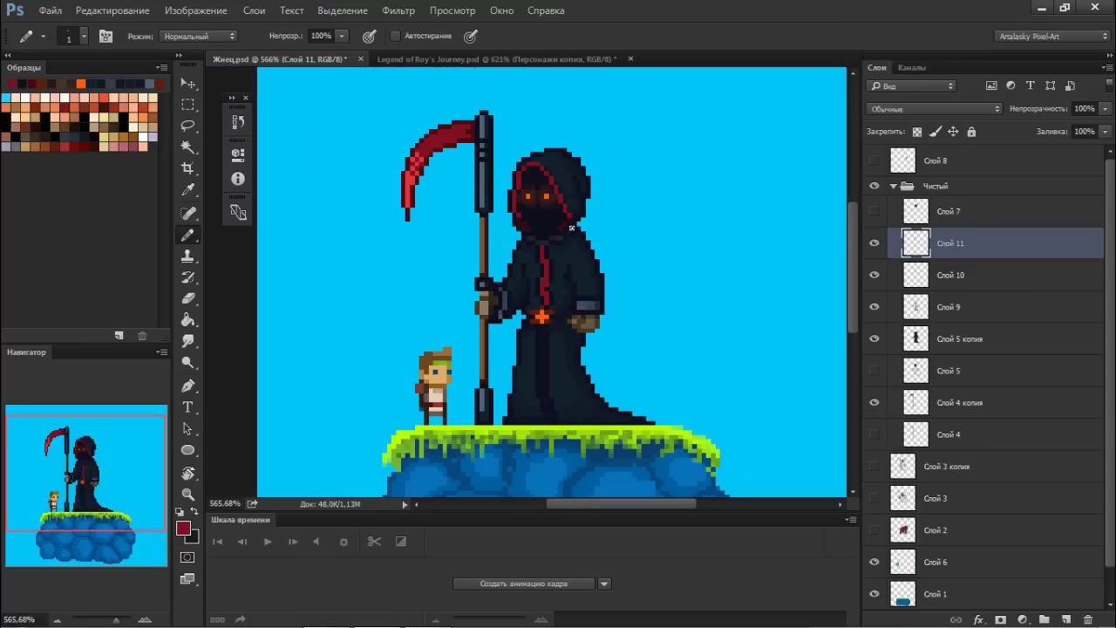
Paint a dark red stripe down the robe front from belt to hem
mouse_move(545, 335)
left_mouse_down()
mouse_move(540, 233)
mouse_move(543, 318)
left_mouse_up()
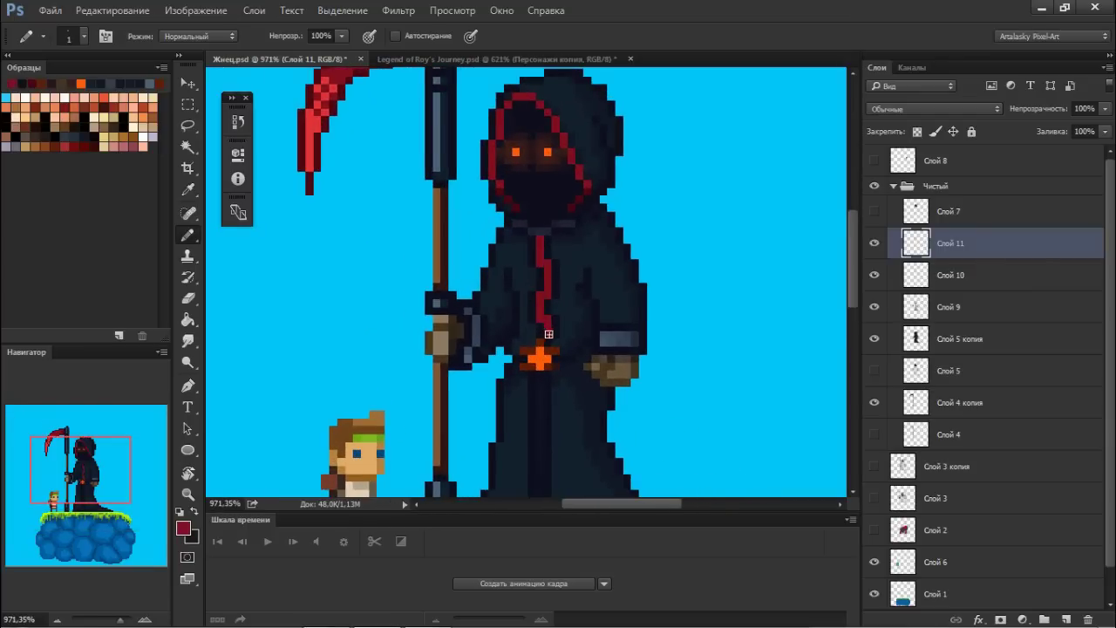
mouse_move(569, 384)
left_mouse_down()
mouse_move(579, 257)
mouse_move(551, 349)
mouse_move(567, 407)
left_mouse_up()
left_click_drag(528, 305, 475, 305)
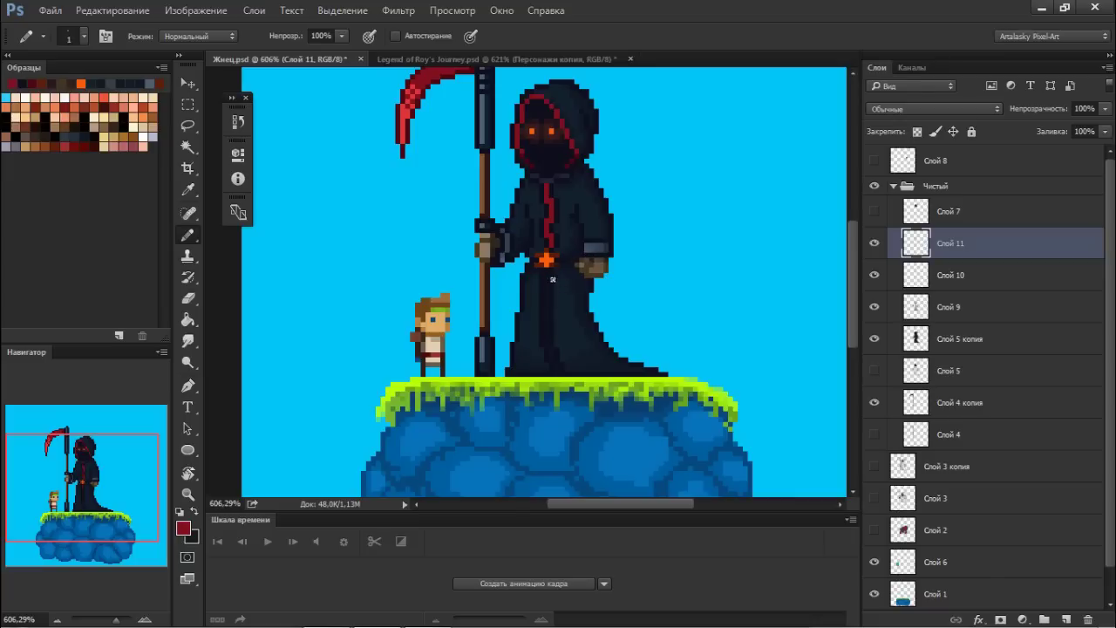
left_click(576, 154, "alt")
mouse_move(545, 281)
left_mouse_down()
mouse_move(547, 364)
mouse_move(537, 369)
mouse_move(682, 372)
left_mouse_up()
scroll(553, 377, "up", 2)
scroll(682, 372, "down", 2)
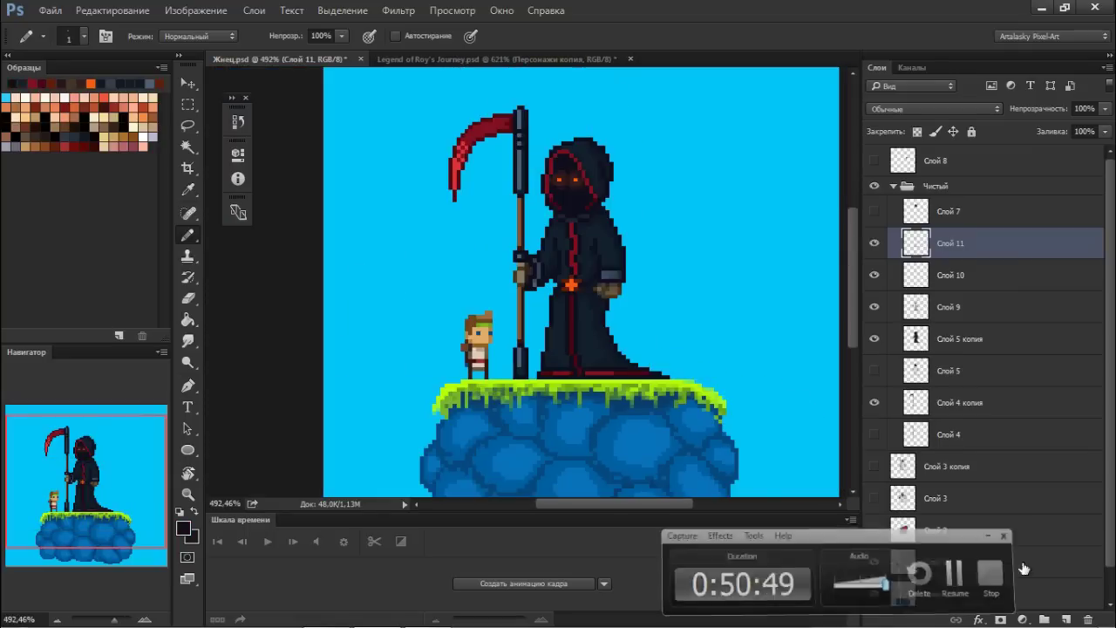
scroll(689, 288, "down", 1)
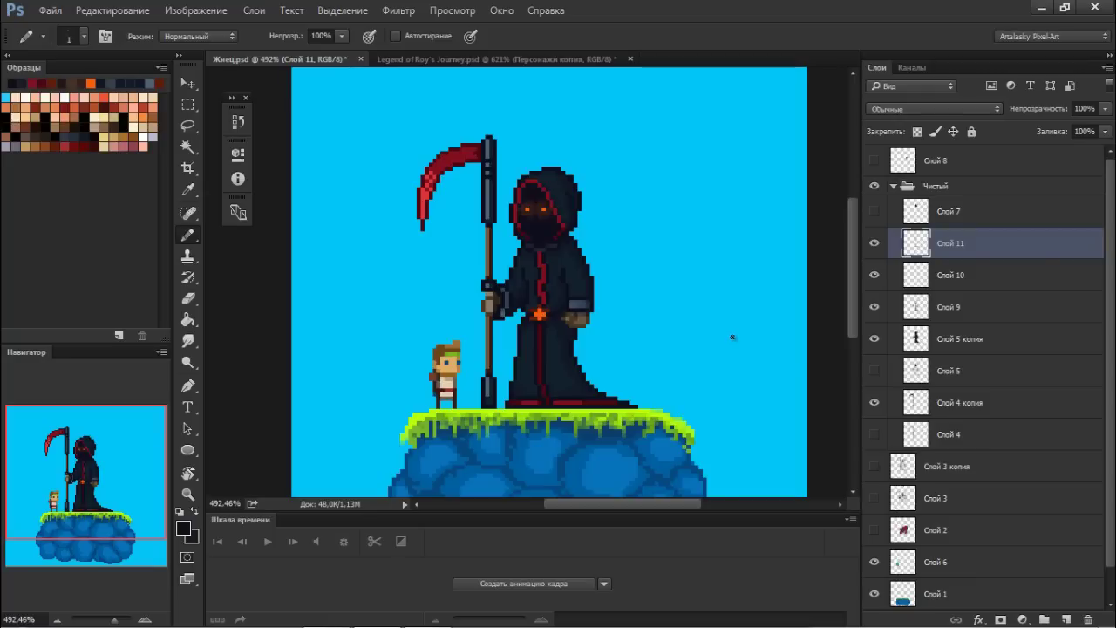
key("super")
key("super")
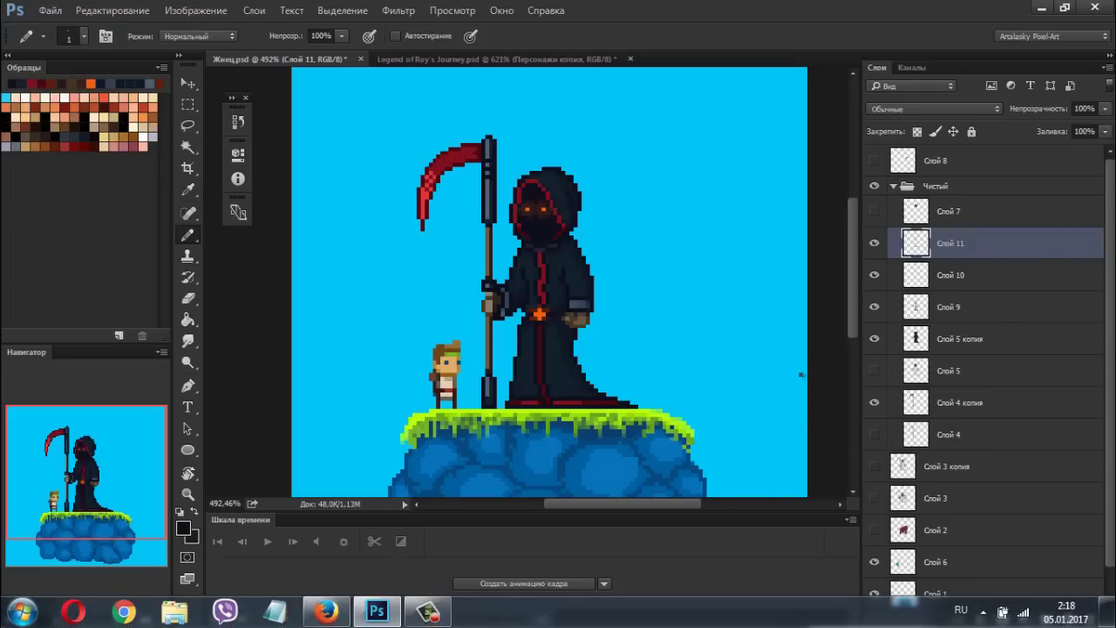